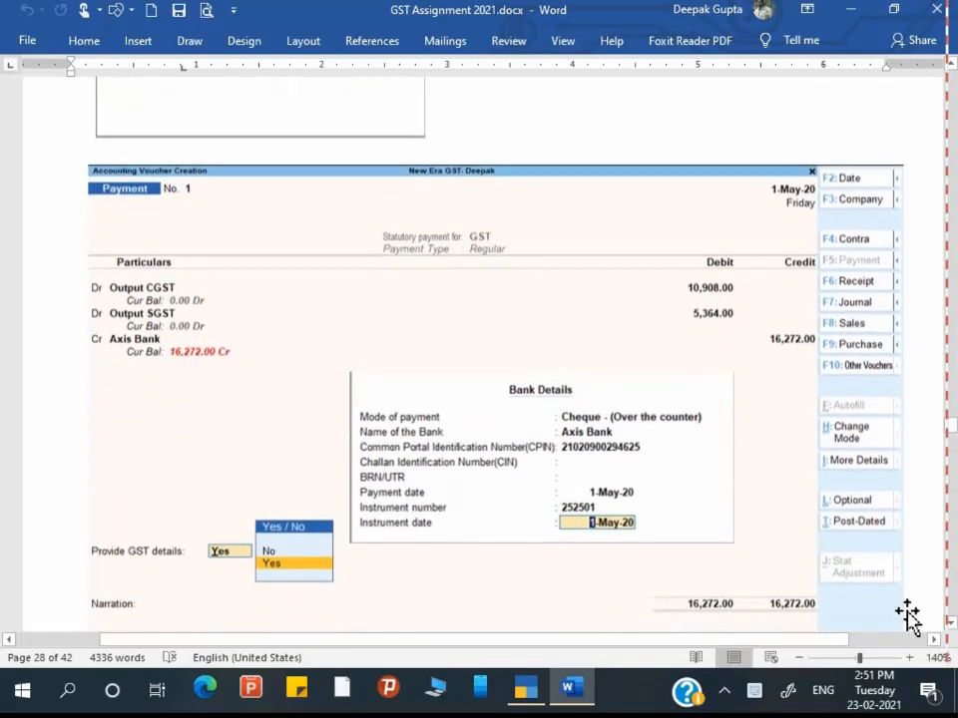
Step: Scroll from the Bank Details screenshot on page 28 to the GSTR-1/GSTR-3B filing section on page 29
scroll(814, 603, down, 1)
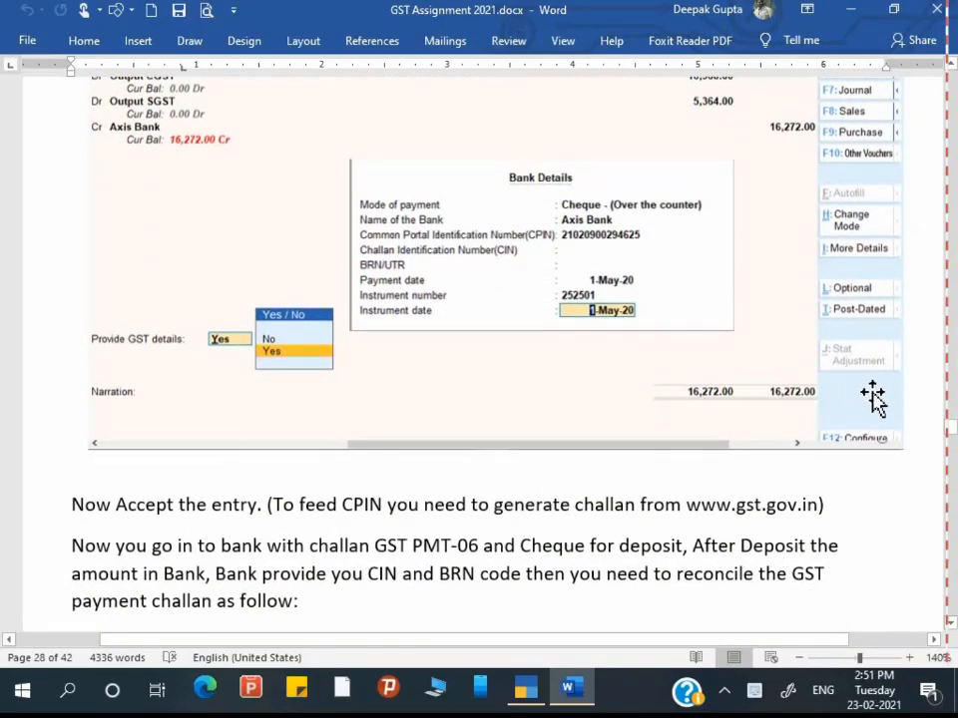
scroll(875, 399, down, 8)
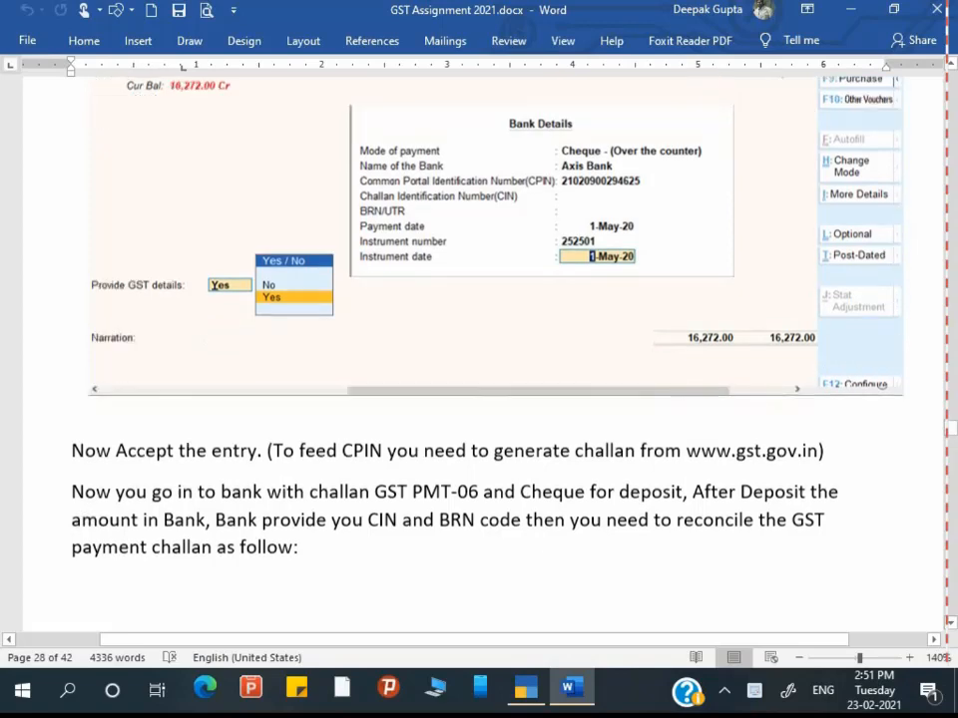
scroll(665, 335, down, 5)
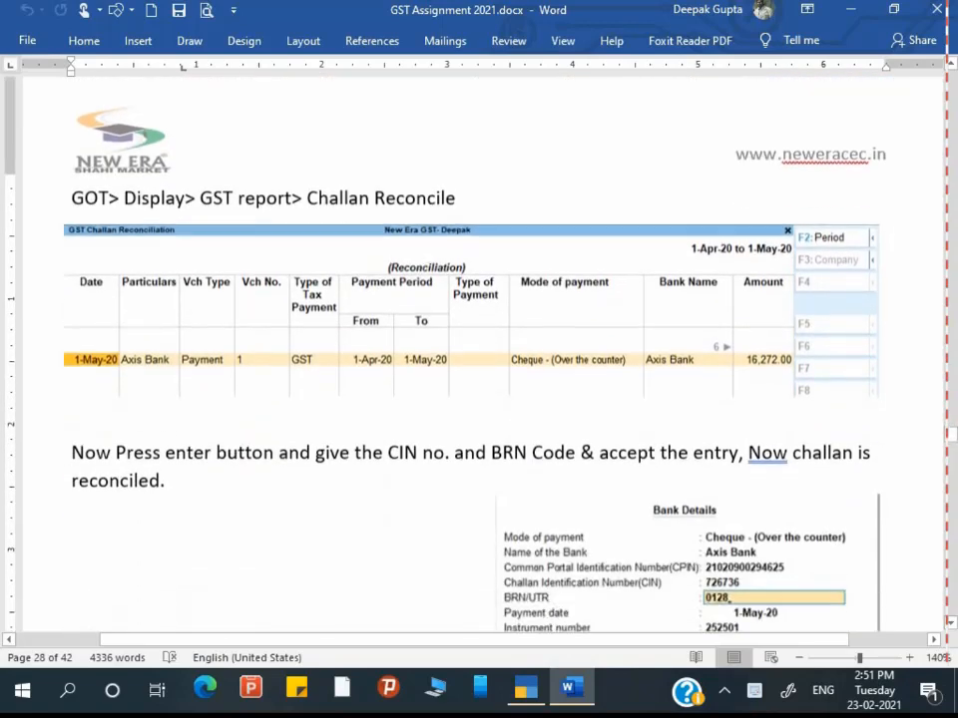
scroll(479, 350, down, 6)
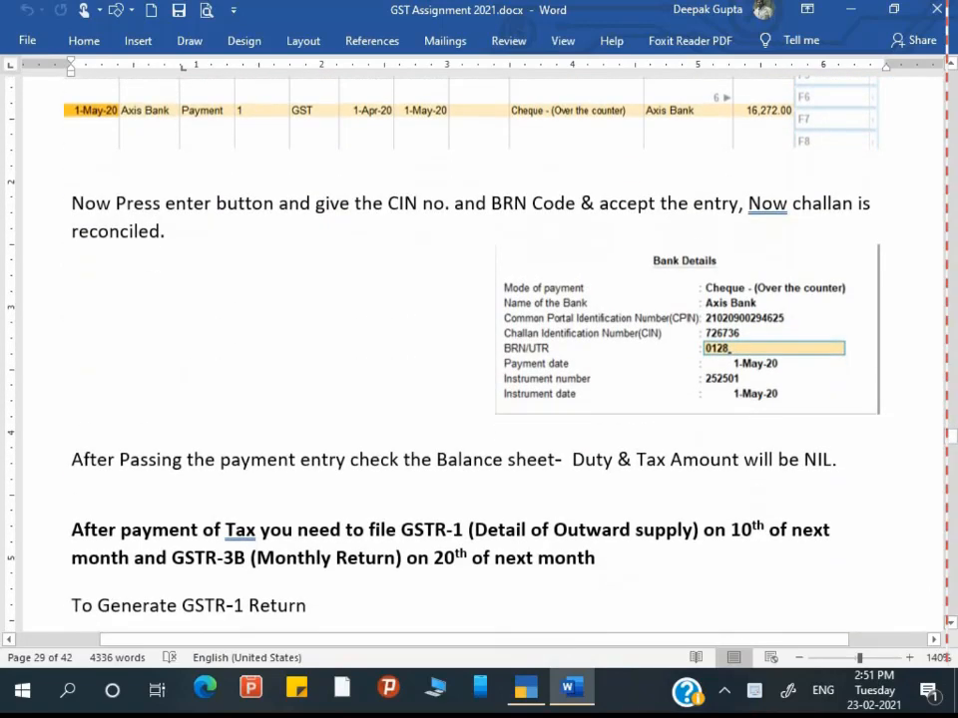
scroll(492, 386, down, 4)
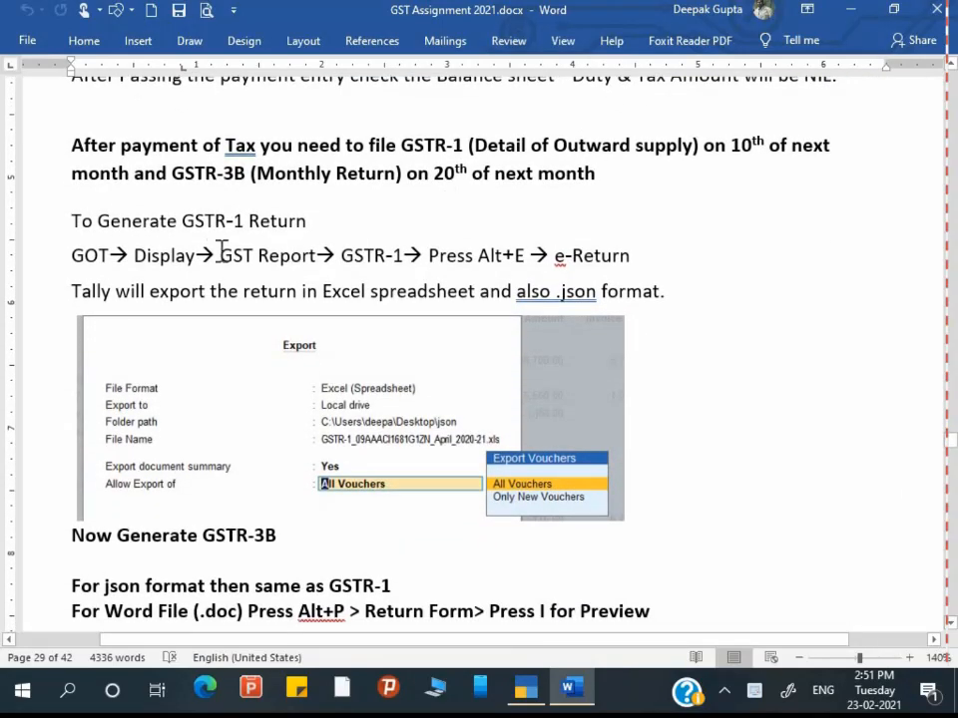
scroll(212, 255, up, 1)
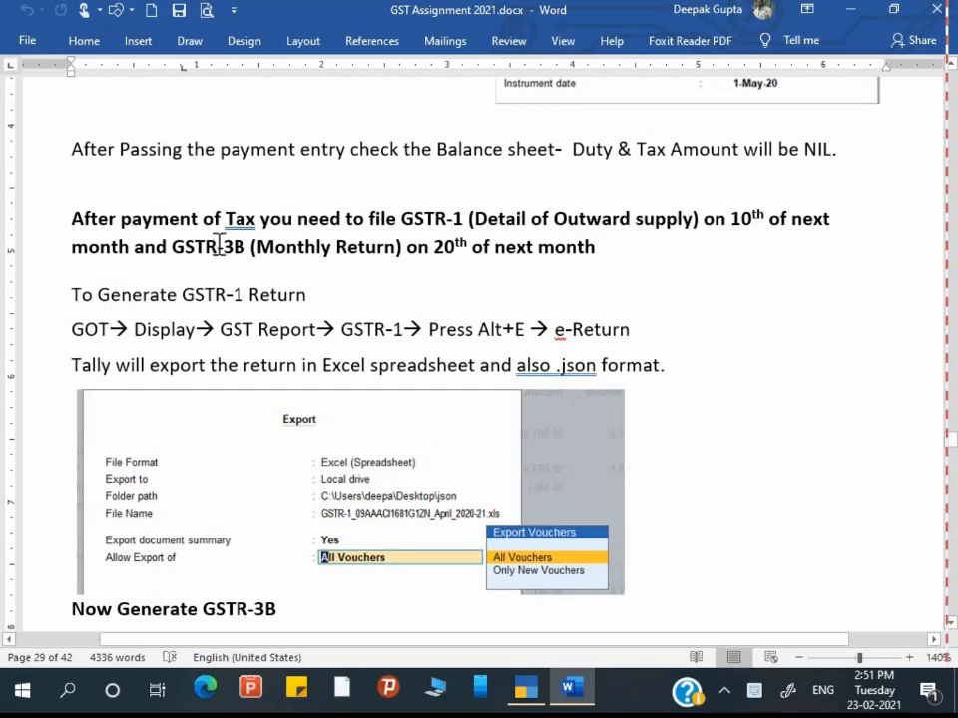
scroll(547, 296, up, 4)
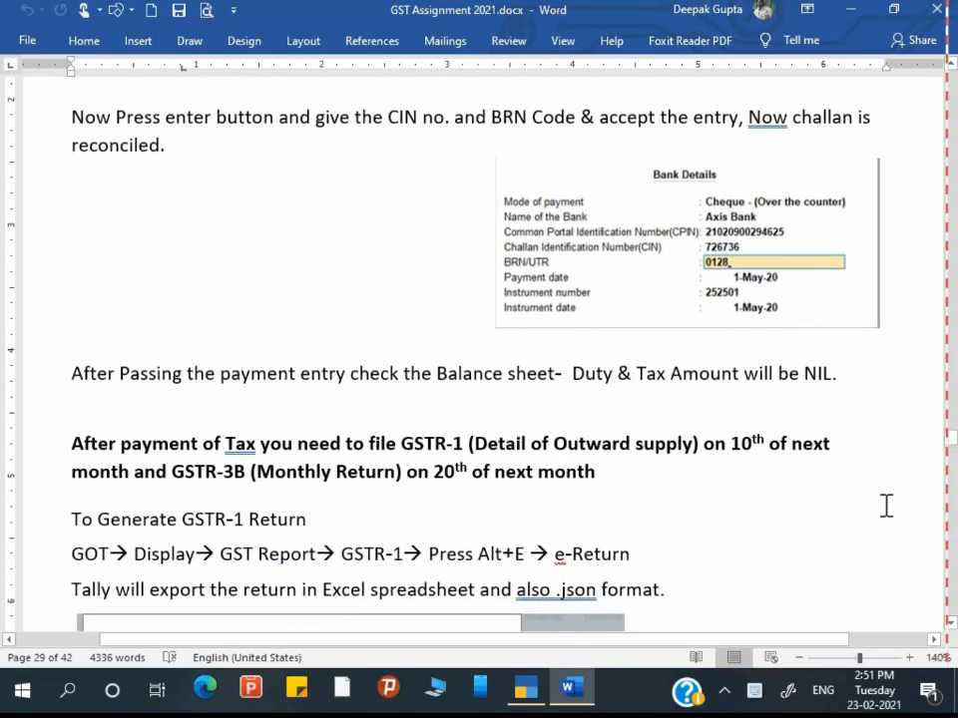
scroll(427, 513, down, 2)
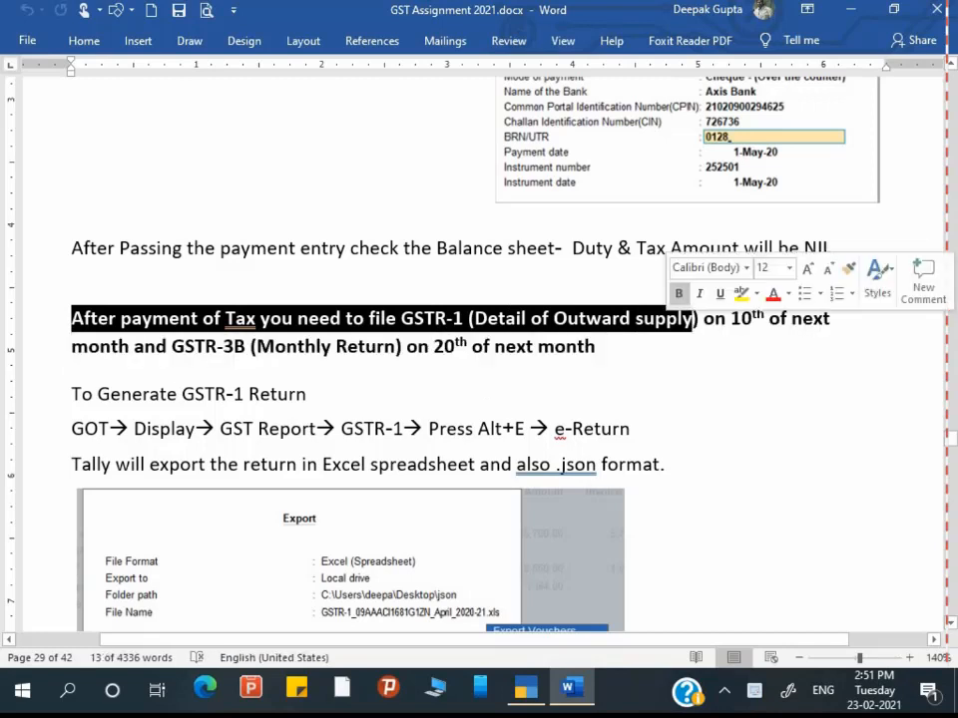
Step: Highlight and read through the GSTR-3B monthly return heading text
click(339, 352)
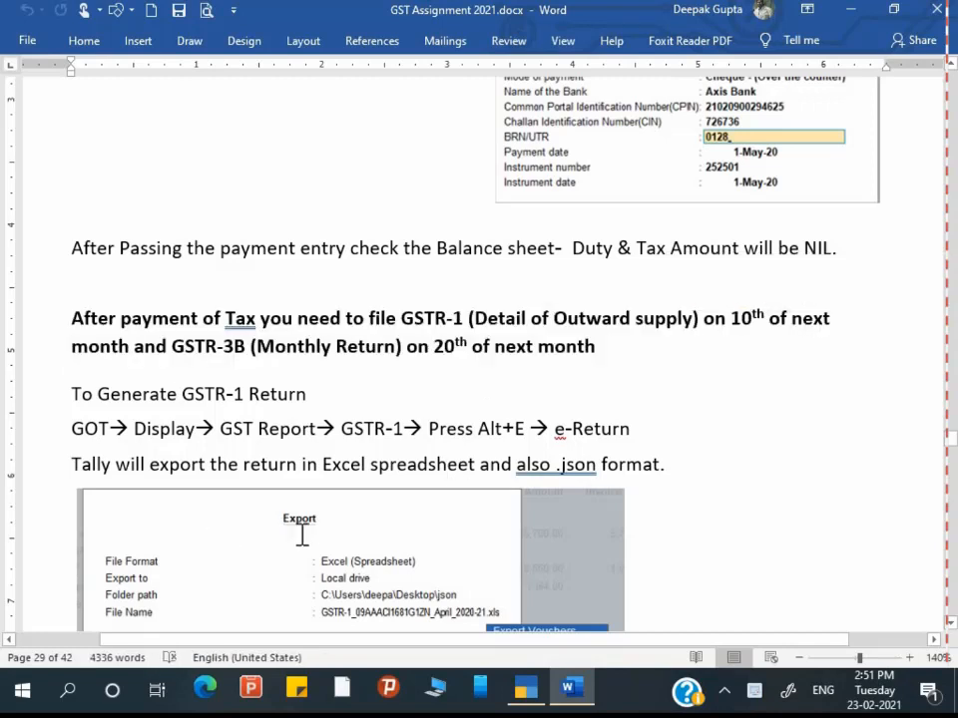
drag(256, 350, 360, 350)
click(359, 350)
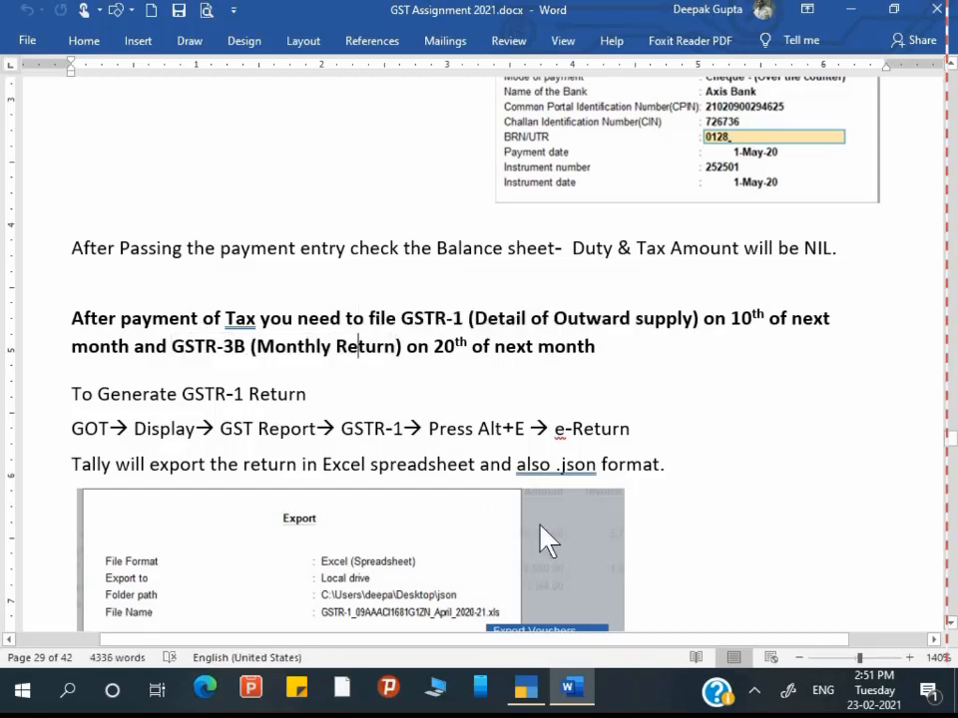
click(467, 350)
Step: Read down to 'Now Generate GSTR-3B', then minimise Word to show the desktop
scroll(340, 558, down, 1)
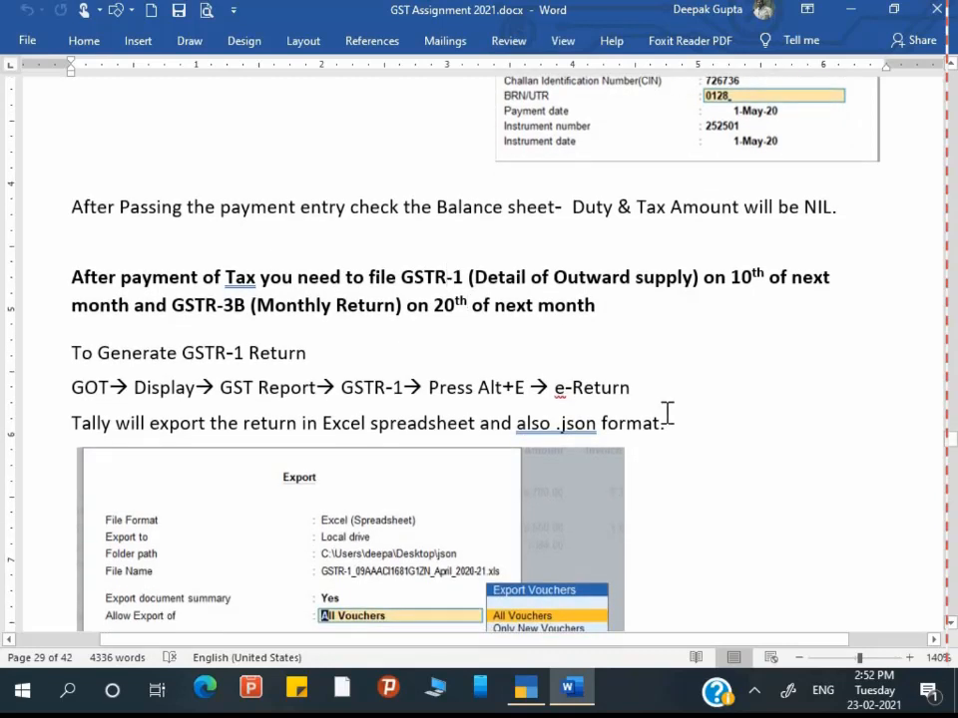
scroll(497, 482, down, 1)
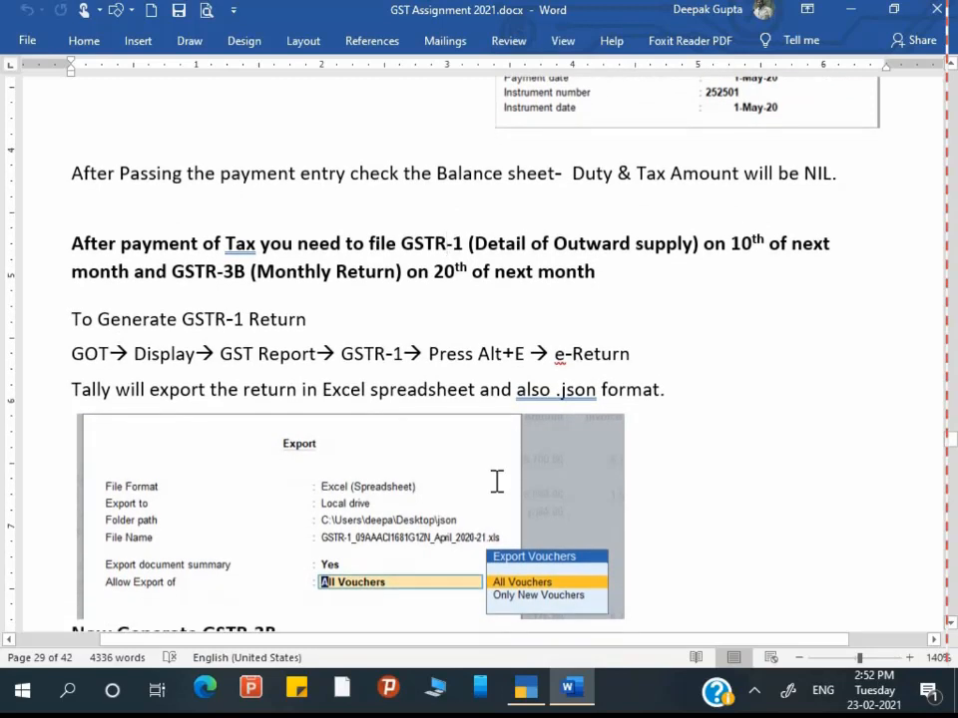
click(272, 319)
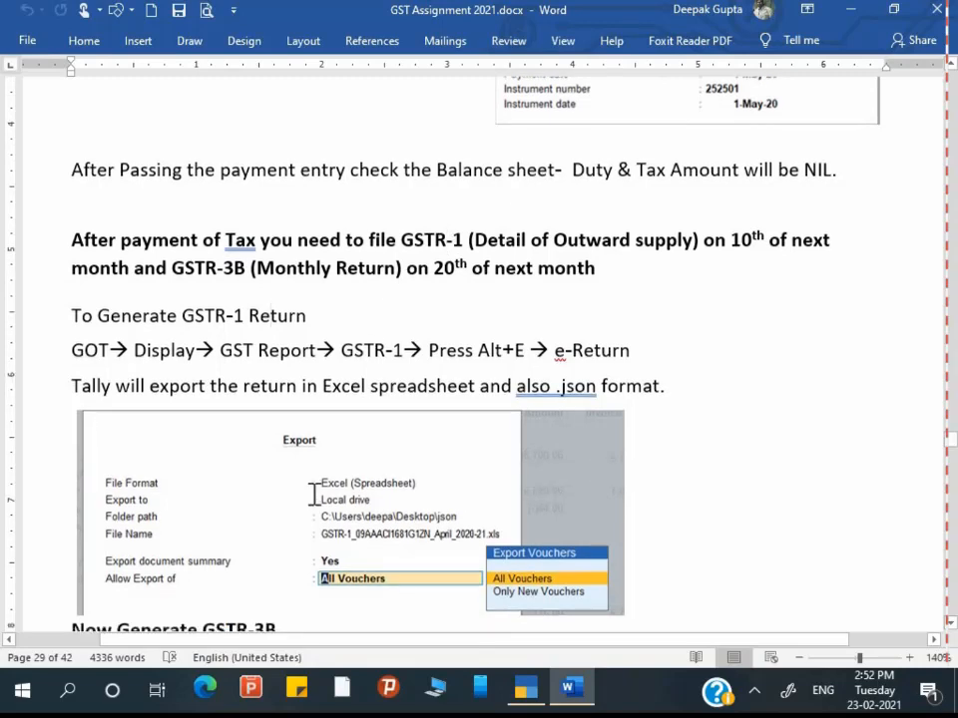
scroll(313, 499, down, 2)
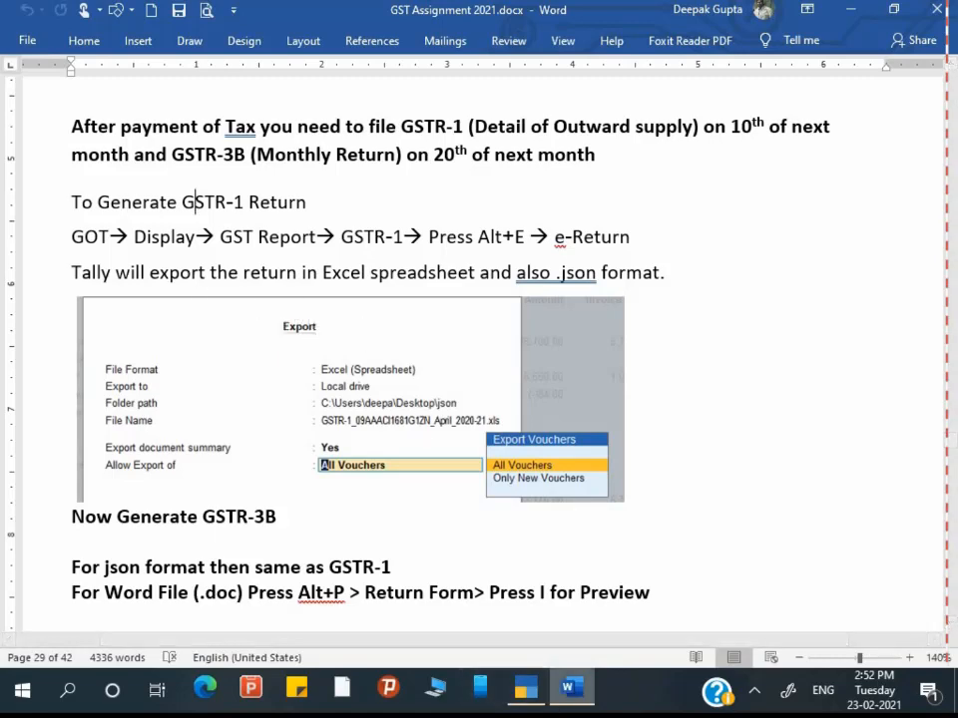
click(572, 690)
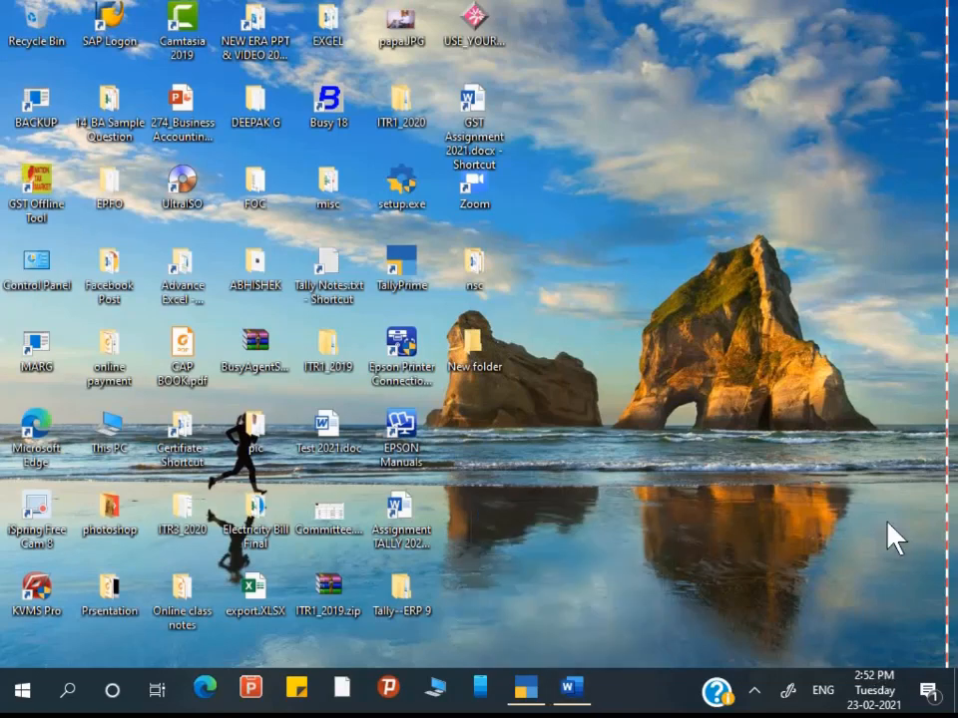
Step: Try opening the desktop's New folder and dismiss the location-unavailable error
click(473, 349)
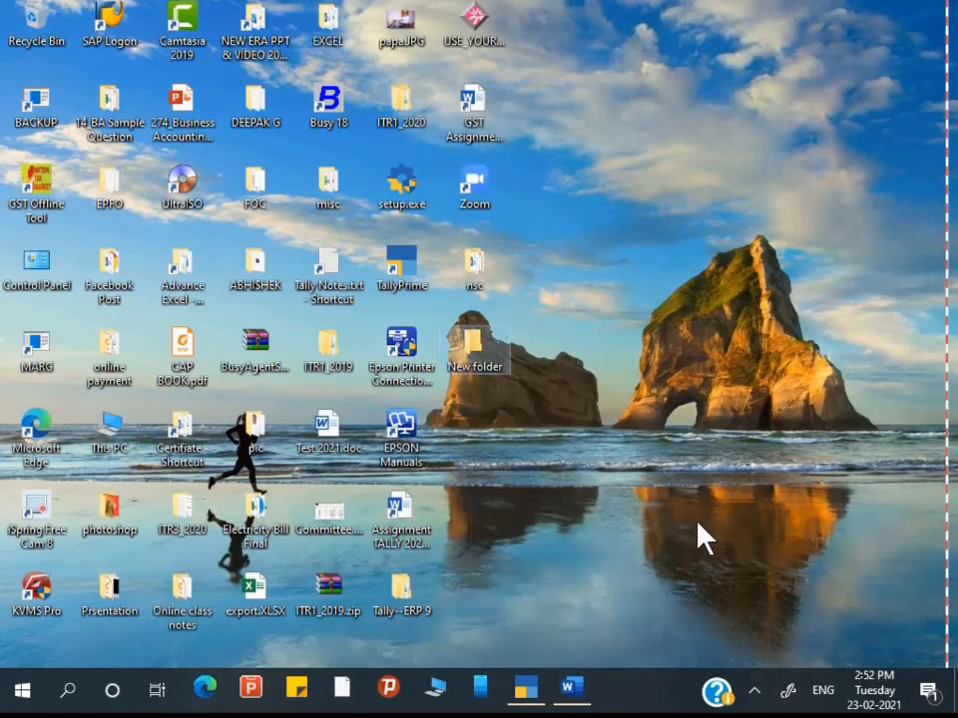
double_click(472, 348)
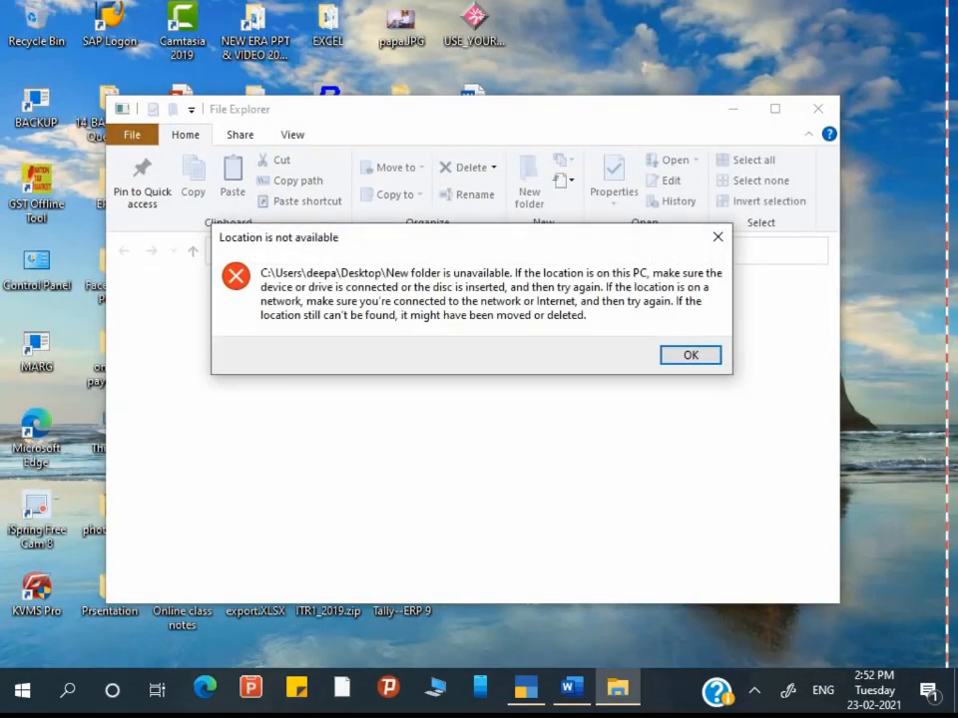
key(Return)
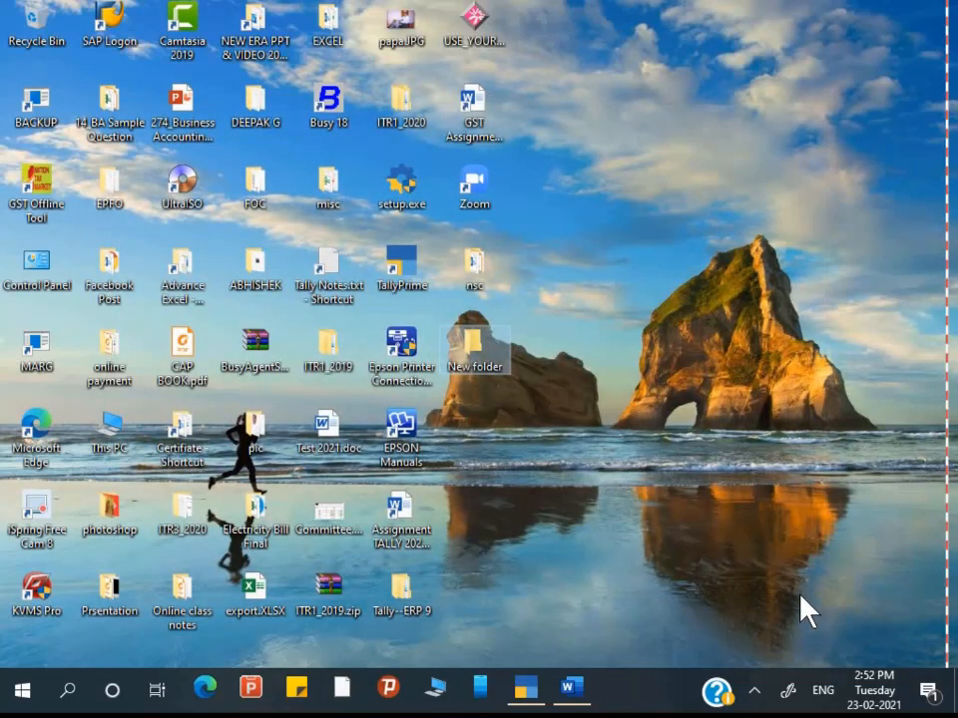
Step: Rename the folder to 'NEw', select its full path, and close the window
key(F2)
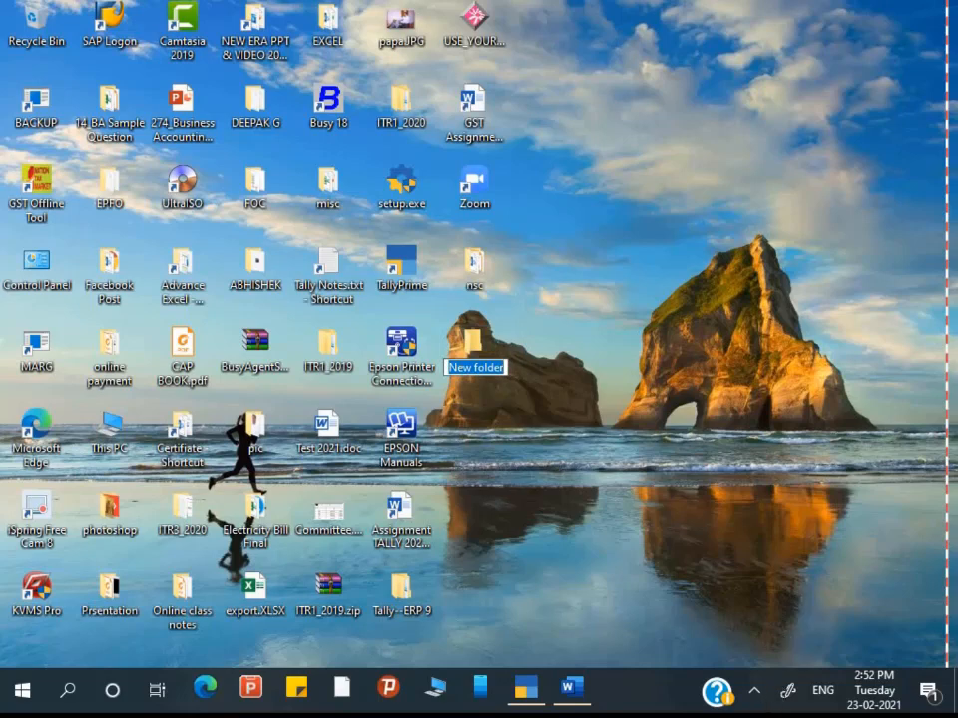
text(NEw)
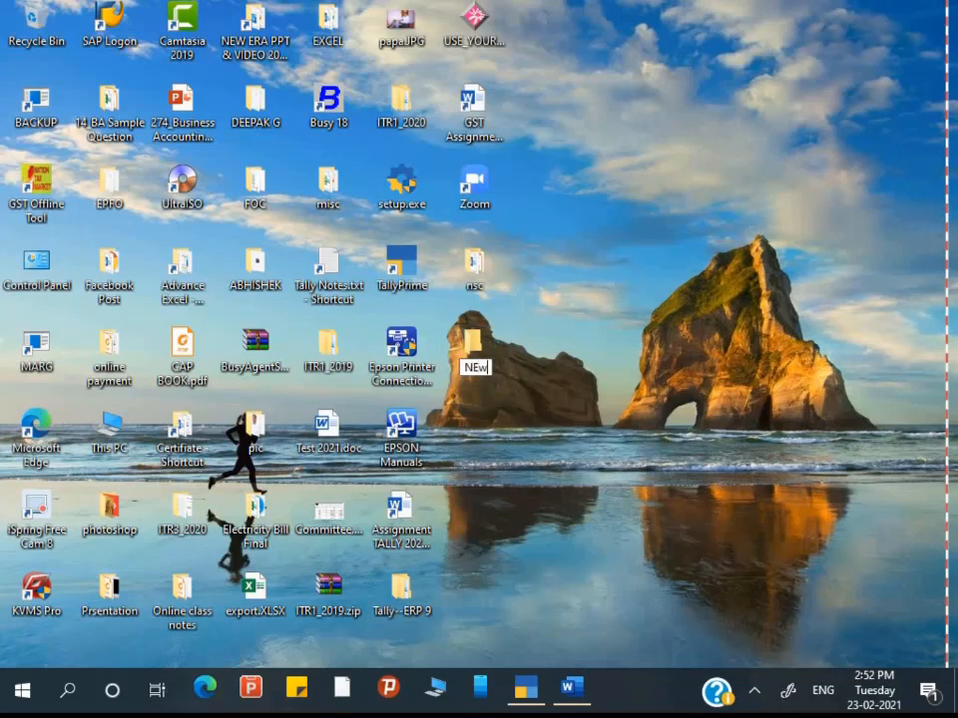
key(Return)
key(Return)
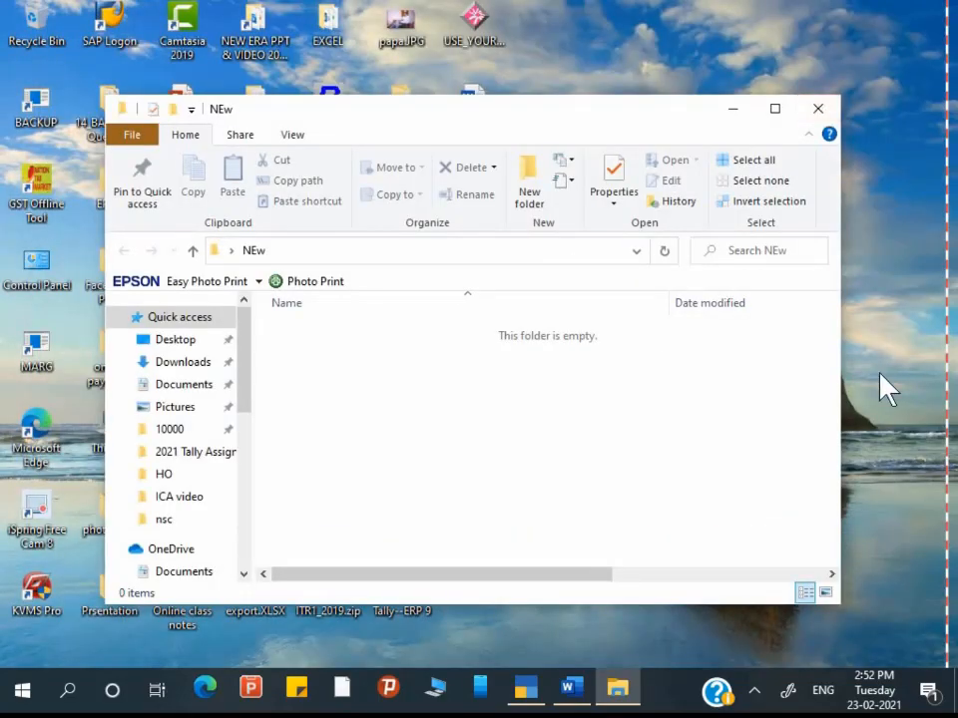
key(alt+d)
key(ctrl+c)
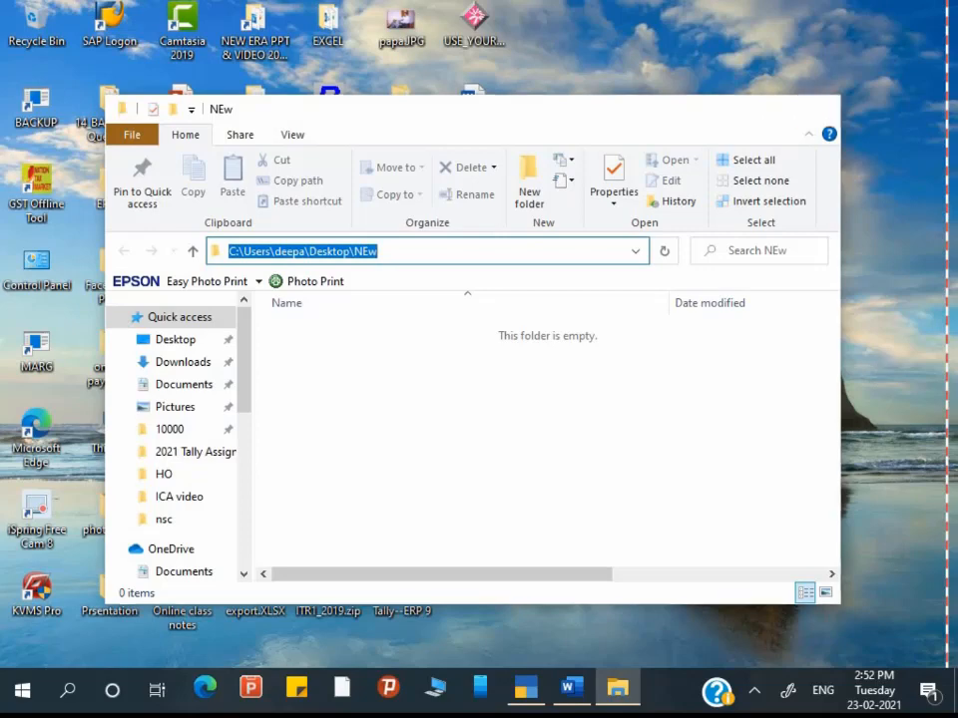
key(alt+F4)
Step: In TallyPrime, go to Display More Reports > GST Reports > GSTR-1 for April 2020
key(alt+Tab)
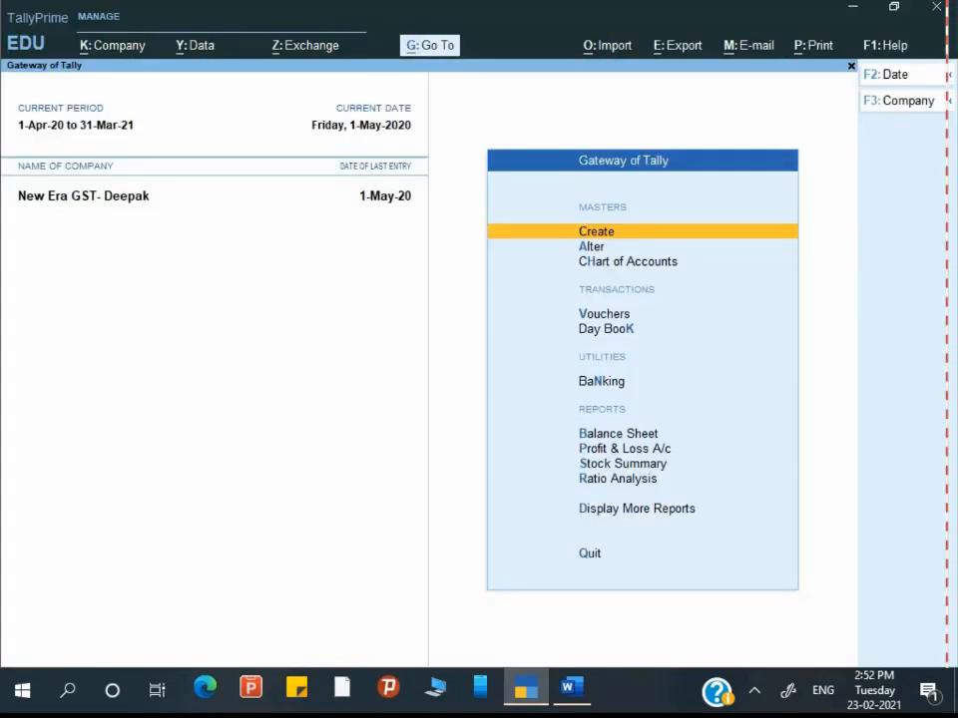
key(Down)
key(Down)
key(Down)
key(Down)
key(Down)
key(Down)
key(Down)
key(Down)
key(Down)
key(Down)
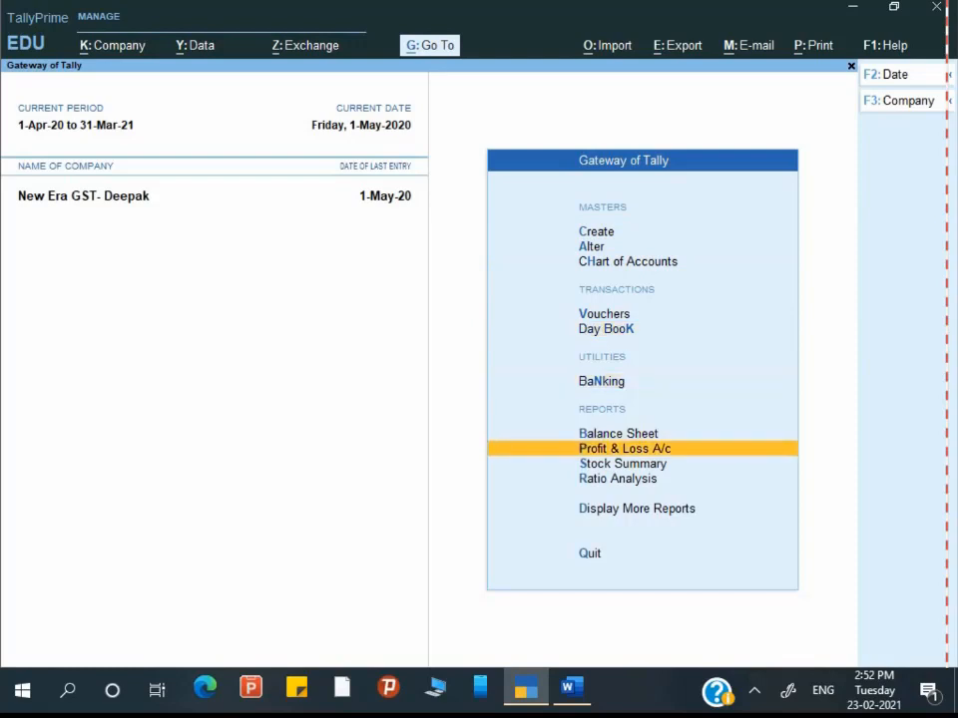
key(Return)
key(Down)
key(Down)
key(Down)
key(Down)
key(Down)
key(Down)
key(Down)
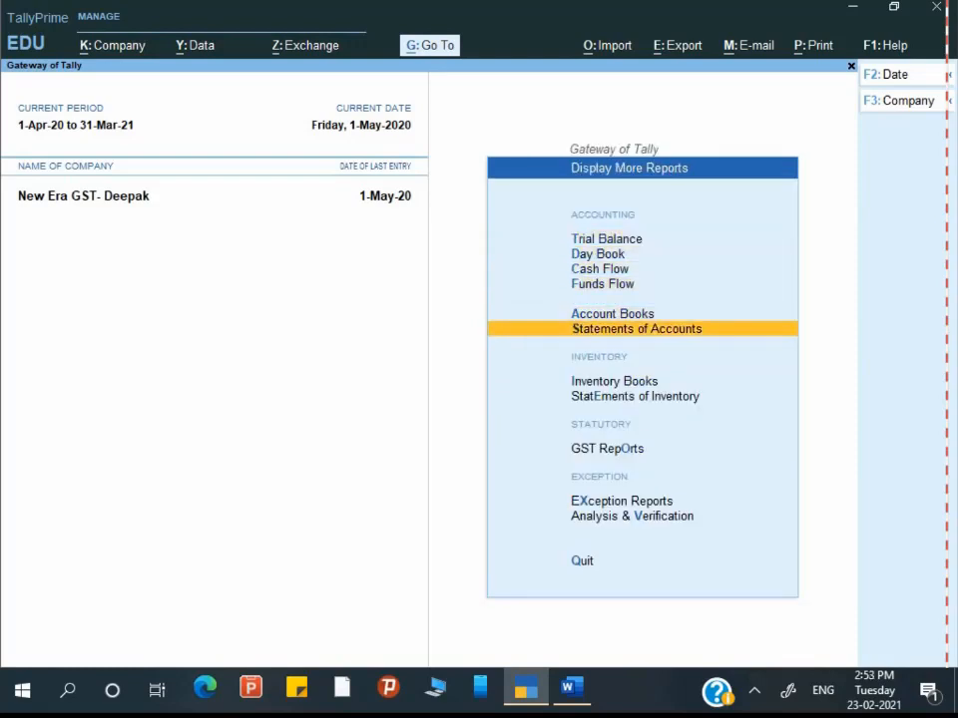
key(Down)
key(Down)
key(Up)
key(Return)
key(Down)
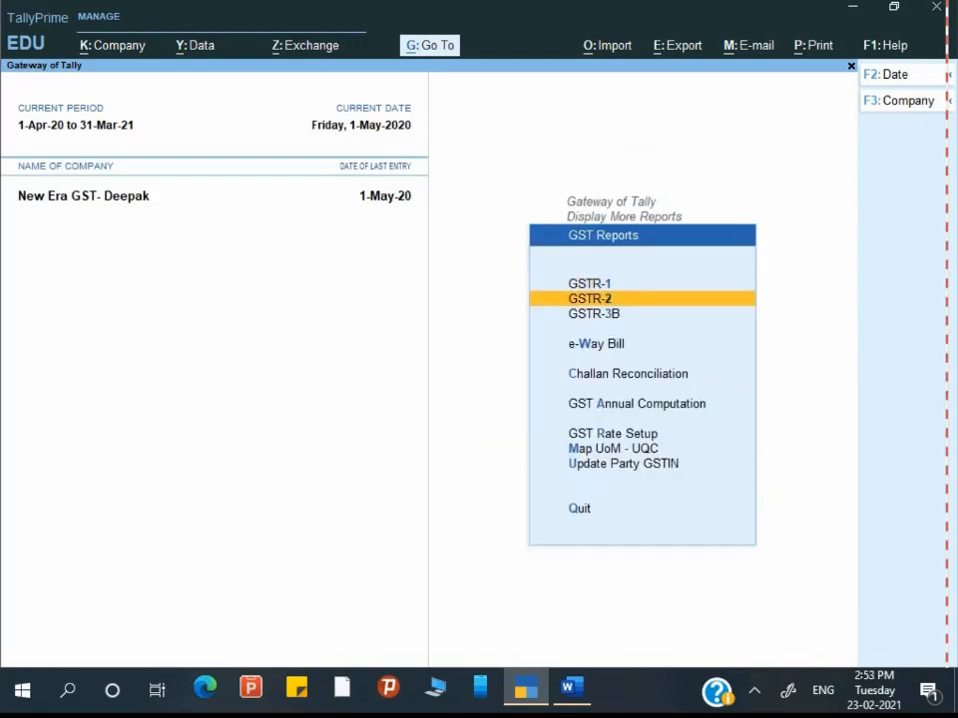
key(Up)
key(Return)
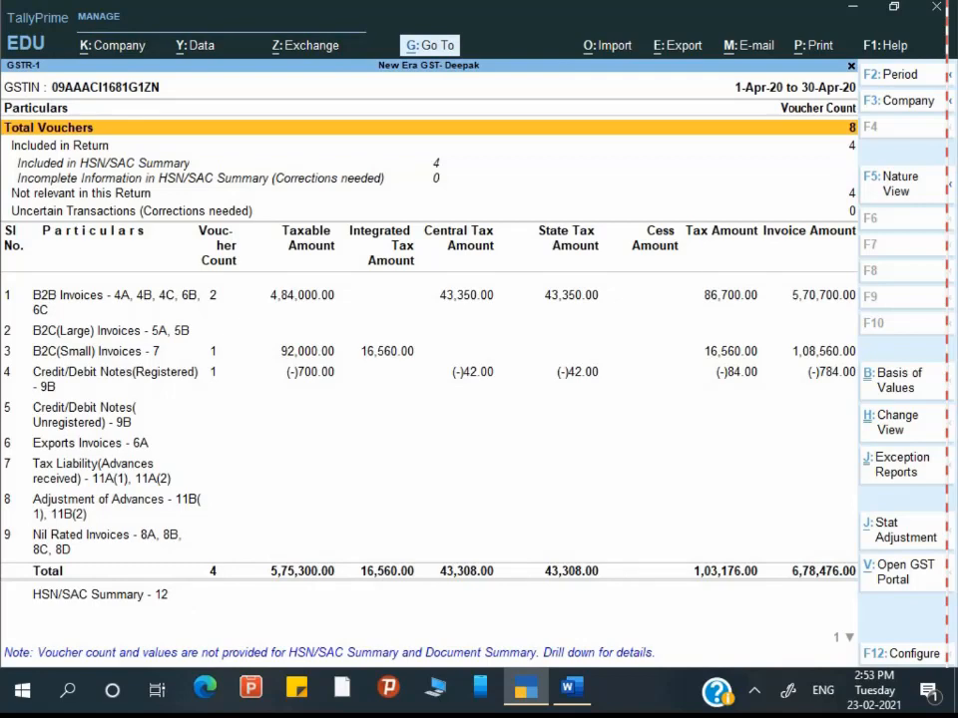
Step: Export GSTR-1 as a JSON E-Return into the desktop NEw folder
key(alt+e)
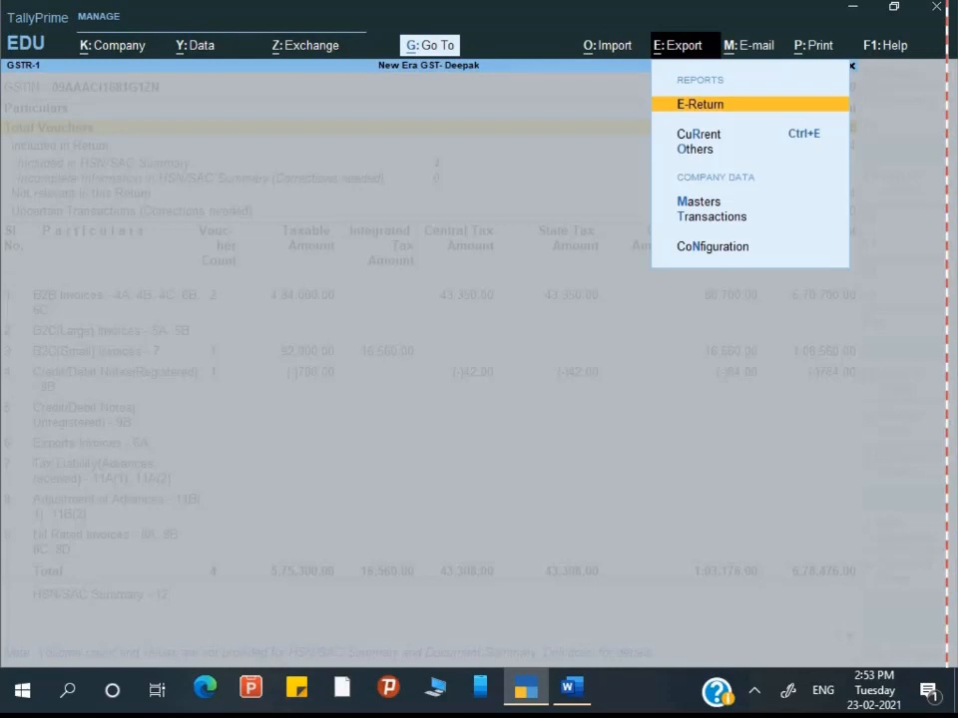
key(Return)
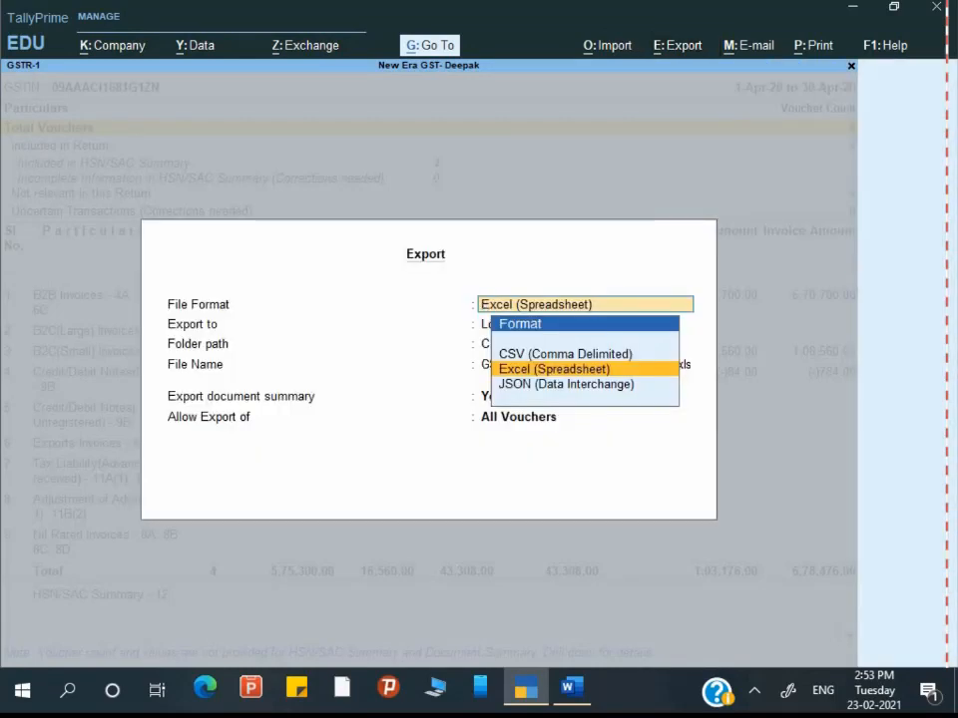
key(Down)
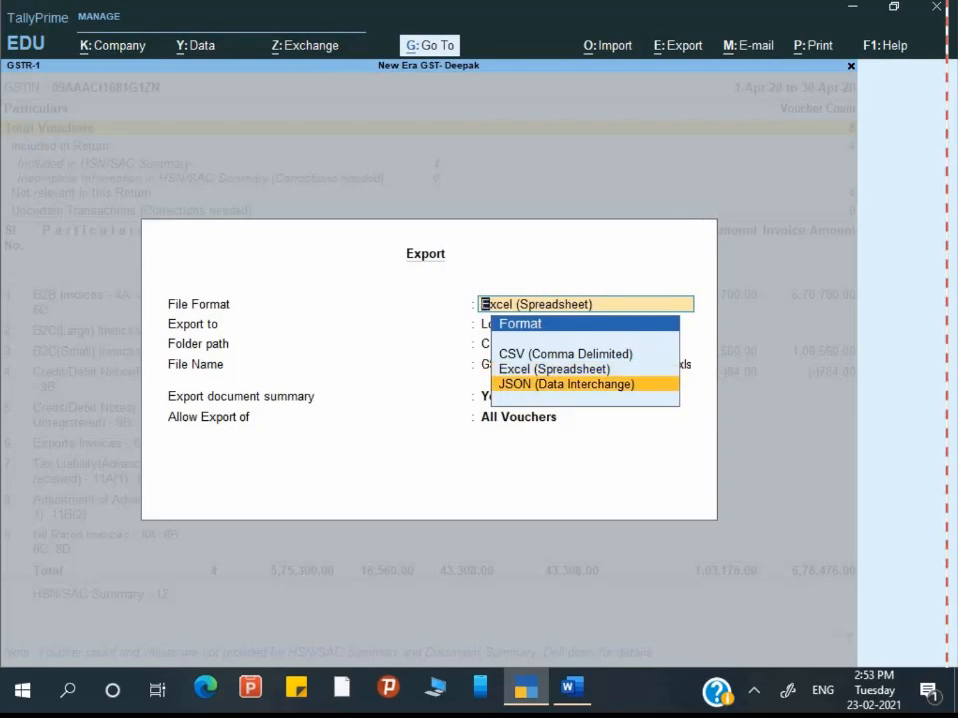
key(Return)
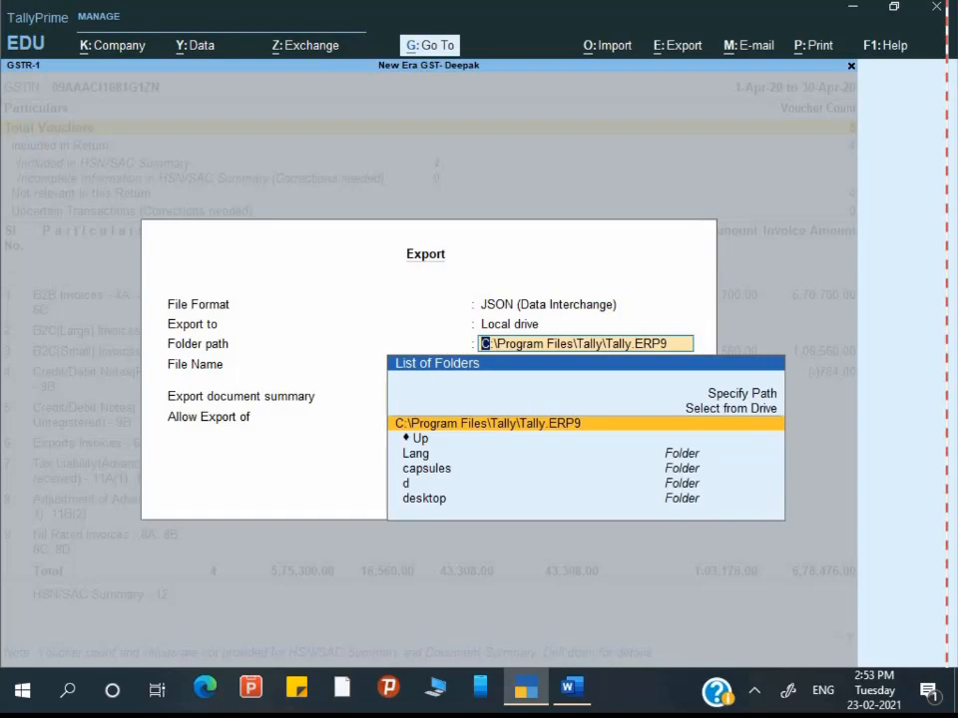
key(ctrl+v)
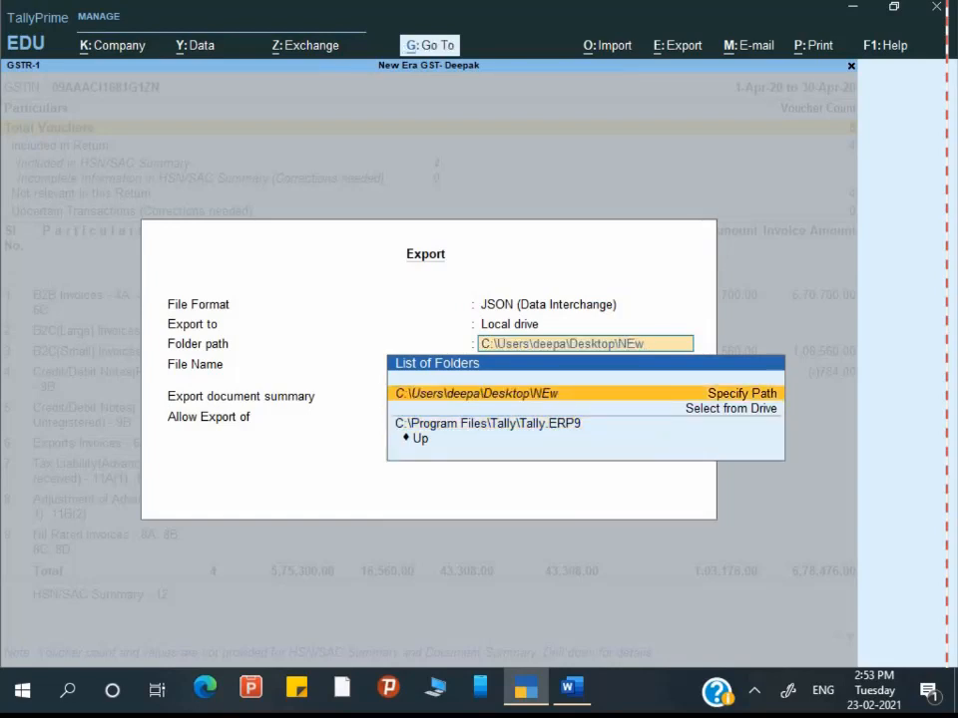
key(Return)
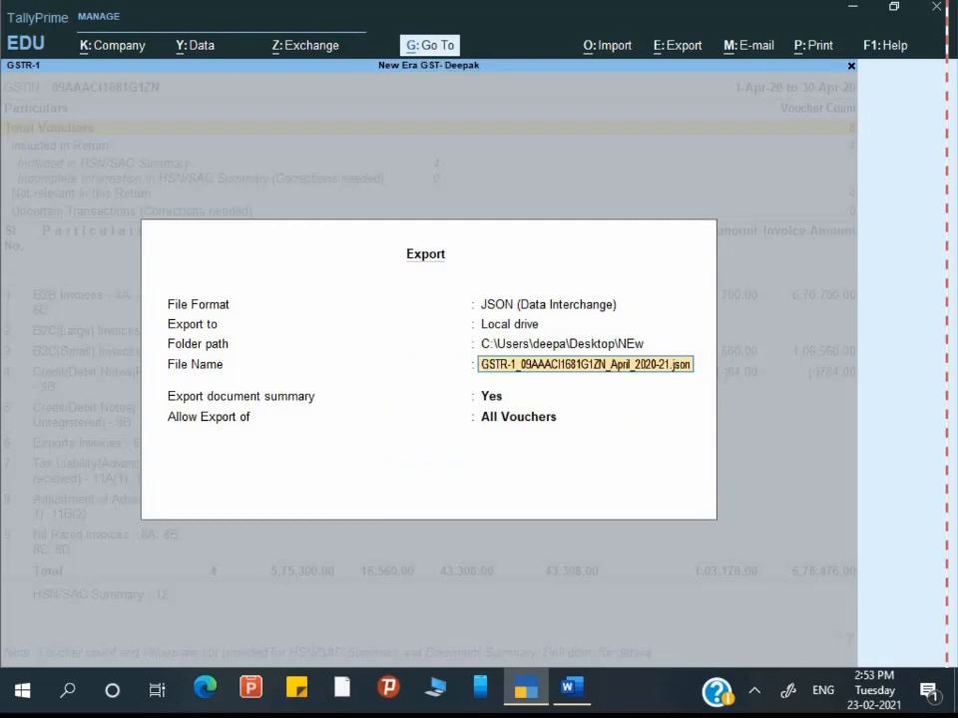
key(Return)
key(Return)
key(Return)
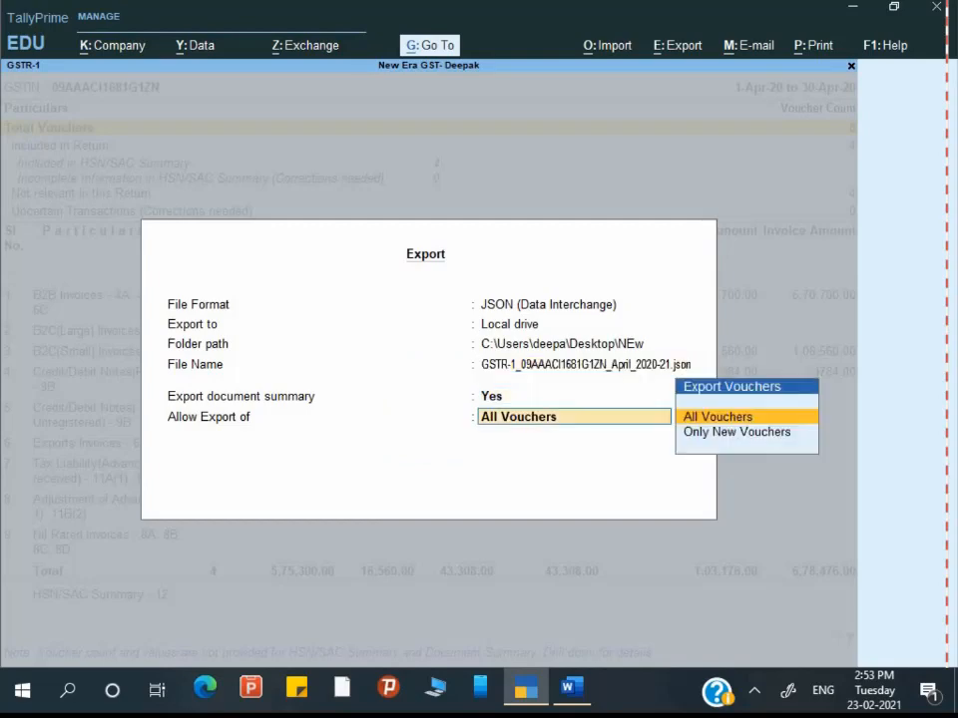
key(Return)
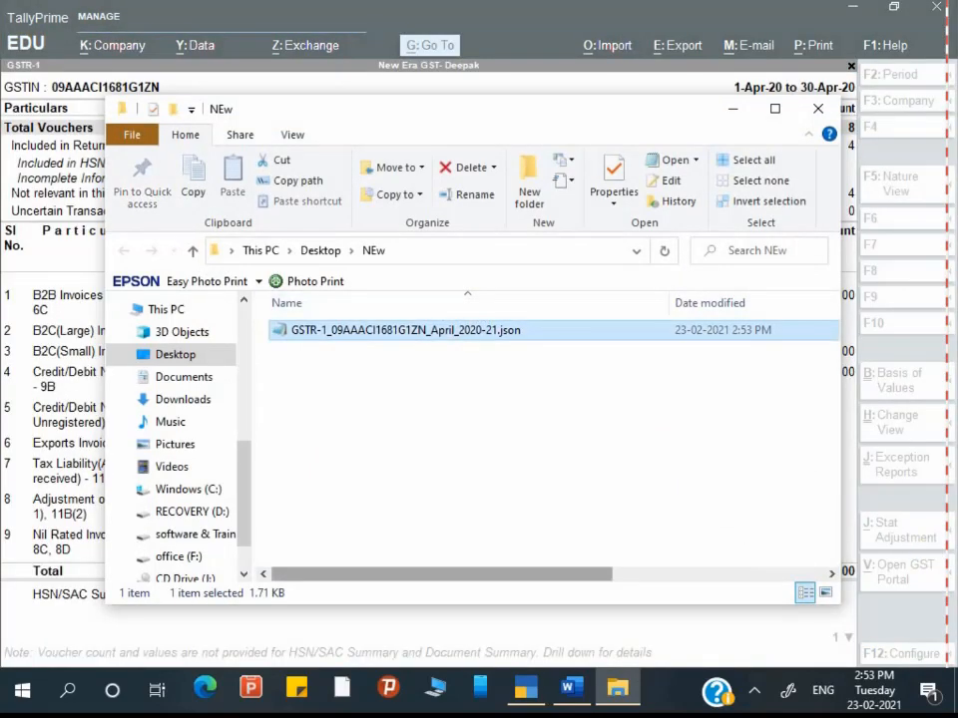
Step: Check the exported .json file in NEw, close that window, and reopen the export options
mouse_move(441, 575)
mouse_down()
mouse_move(651, 574)
mouse_move(442, 574)
mouse_up()
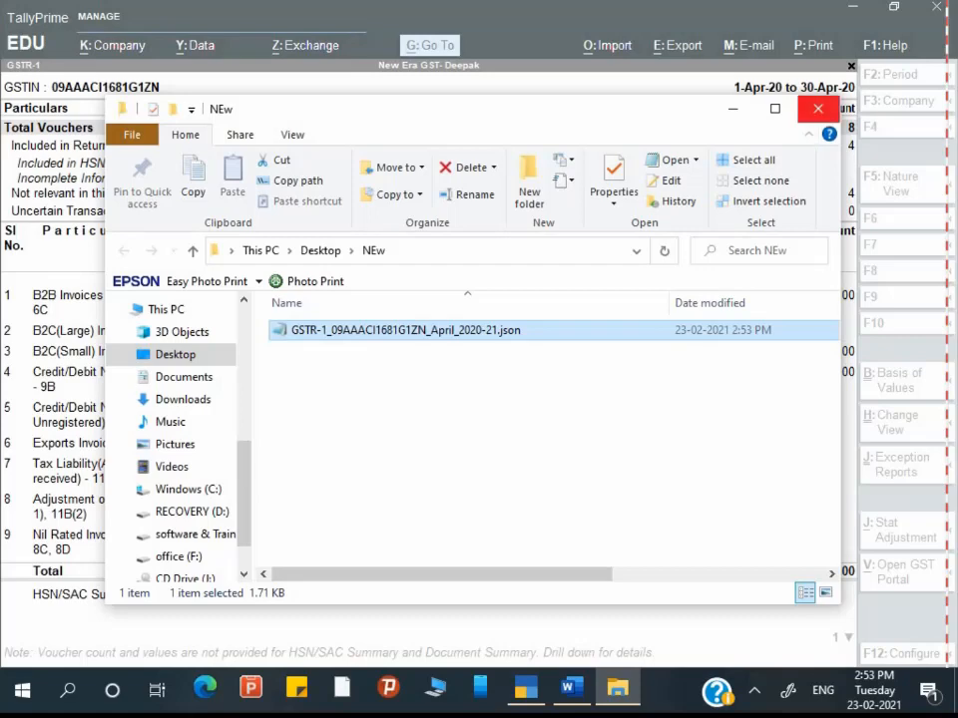
click(817, 108)
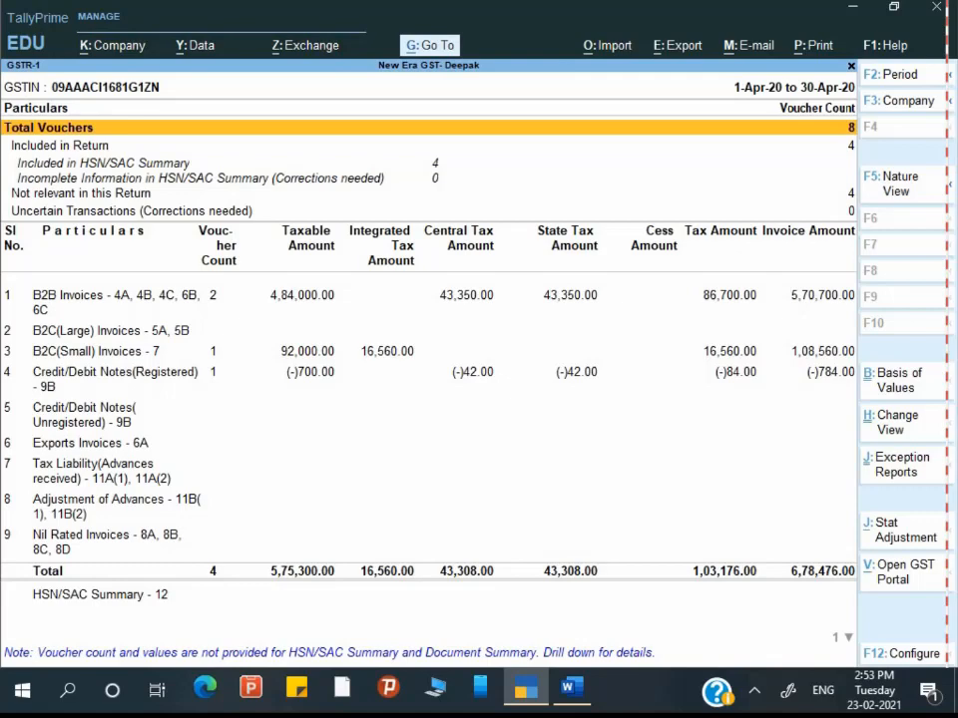
key(alt+e)
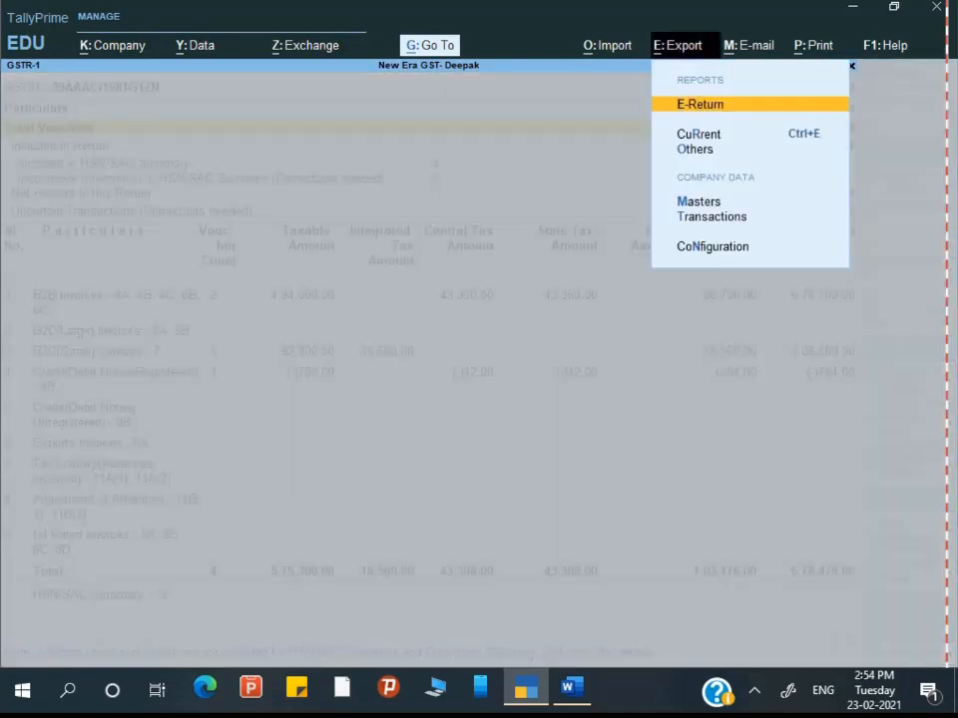
Step: Export GSTR-1 as an Excel (Spreadsheet) E-Return to the NEw folder with the suggested .xls name
key(Return)
key(Return)
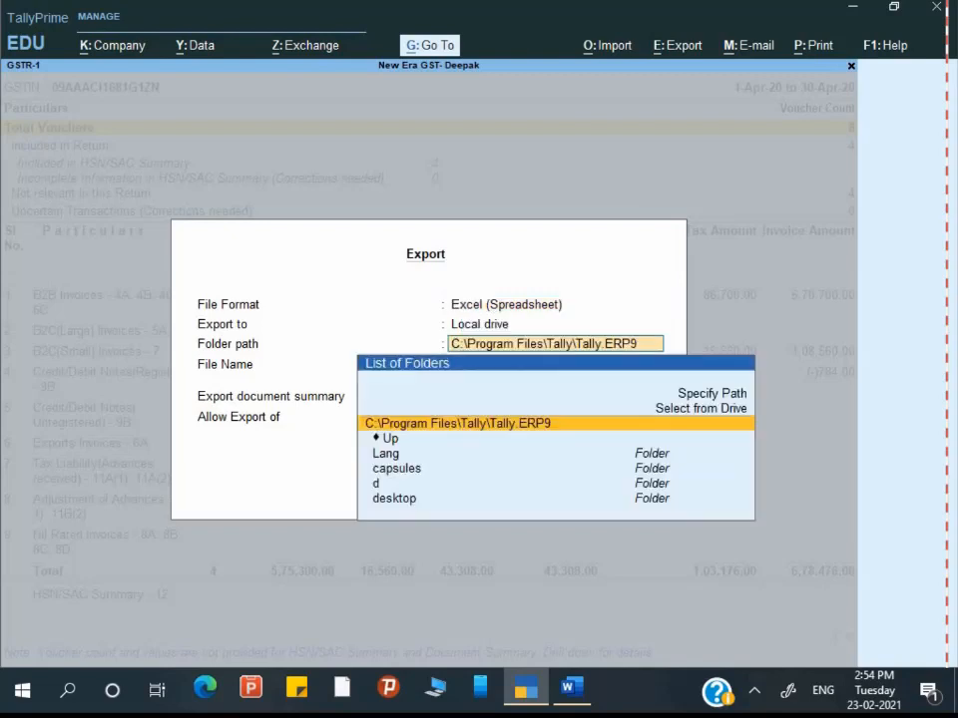
text(C:\Users\deepa\Desktop\NEw)
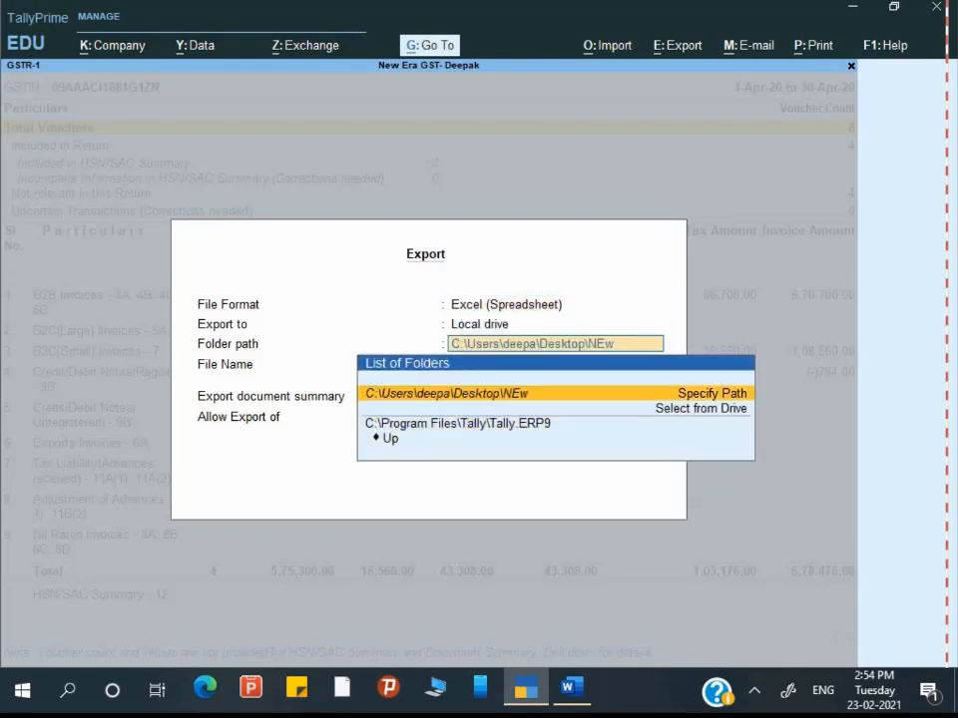
key(Return)
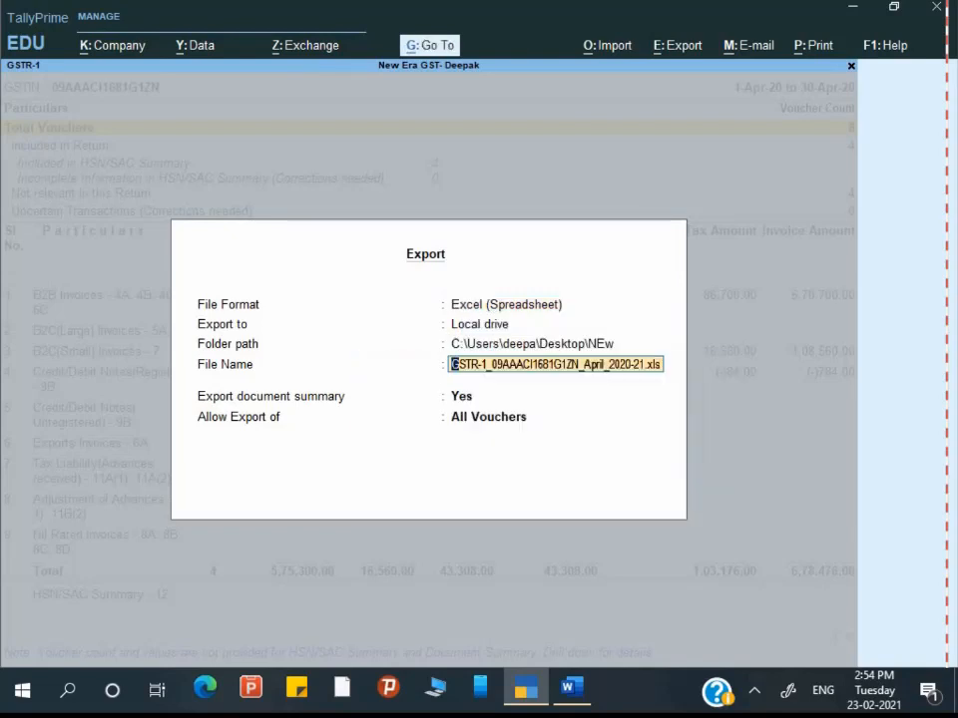
key(Return)
key(Return)
key(Return)
key(Return)
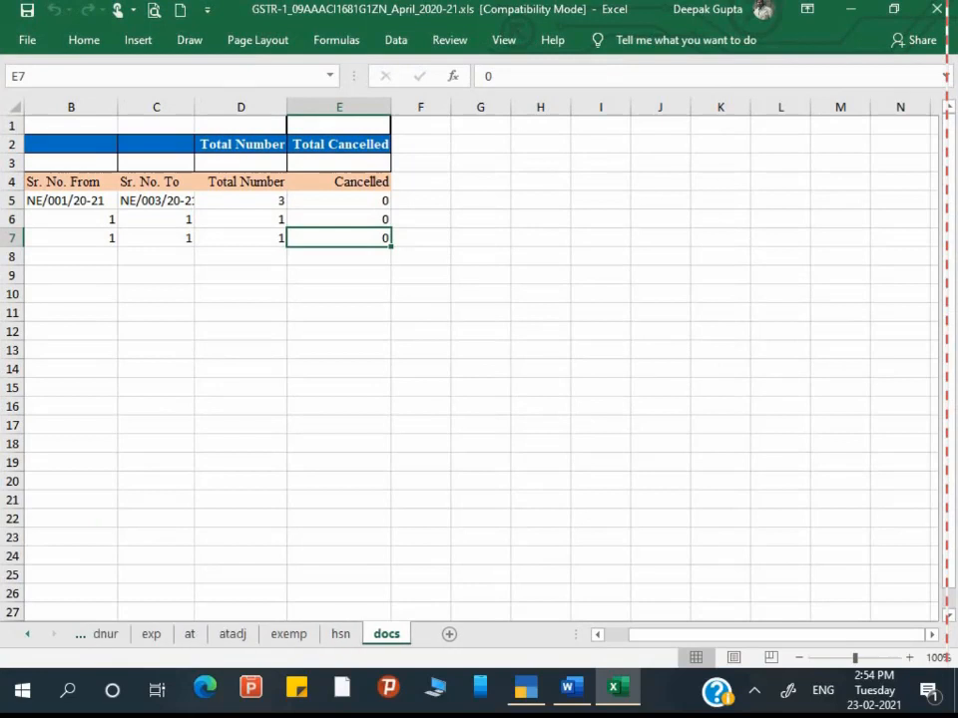
Step: Bring the first sheet tabs back into view and look over the b2b invoices sheet
click(27, 635)
click(27, 635)
click(27, 635)
click(27, 634)
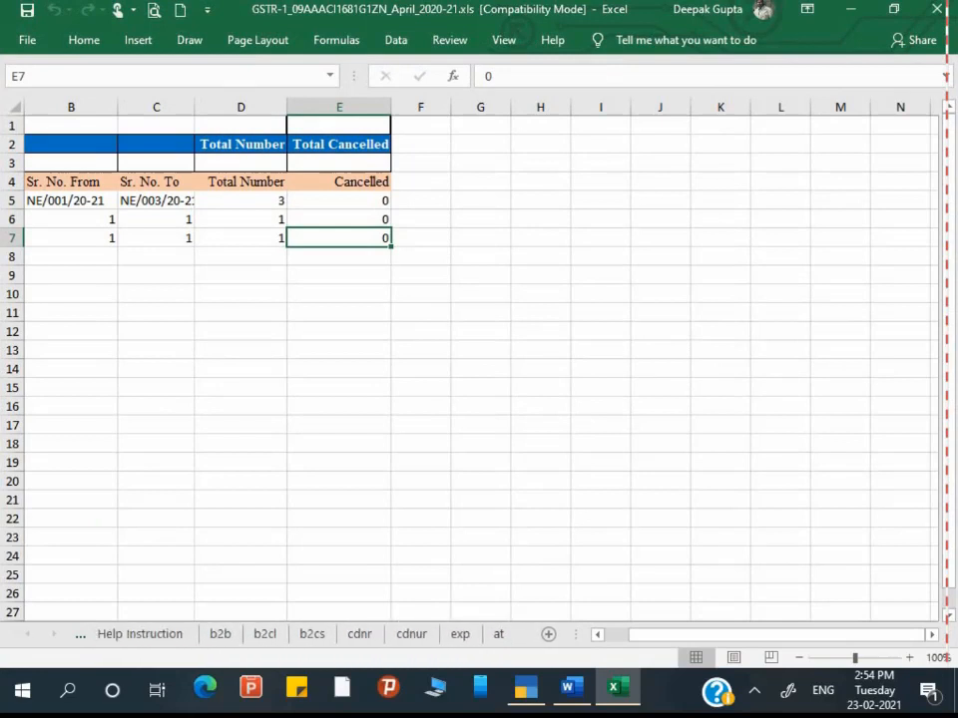
click(27, 635)
click(840, 238)
scroll(479, 359, right, 3)
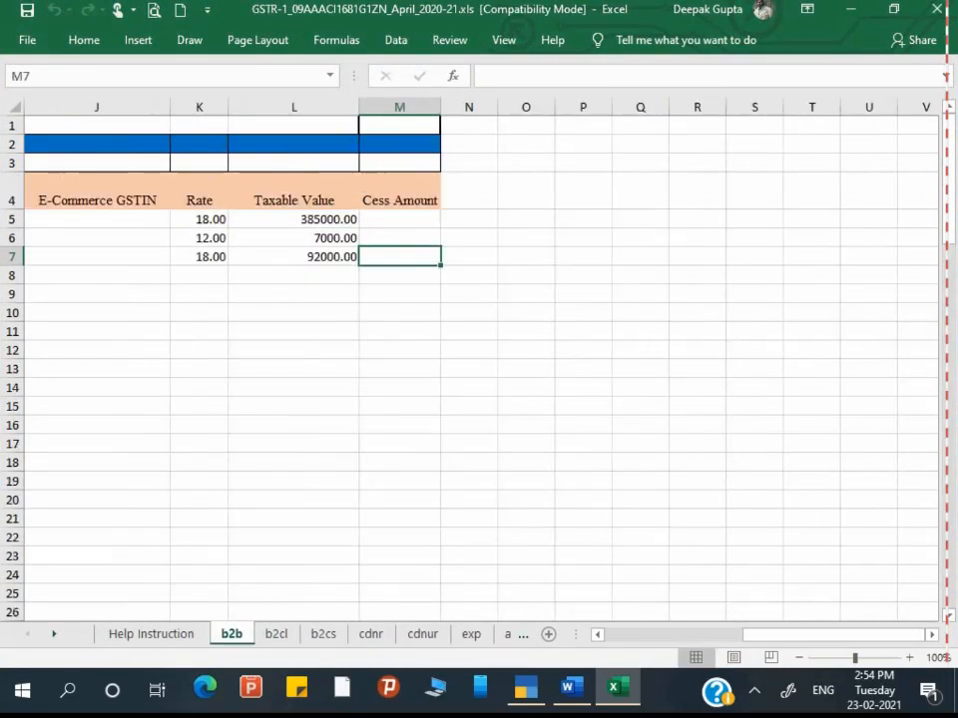
scroll(545, 513, left, 3)
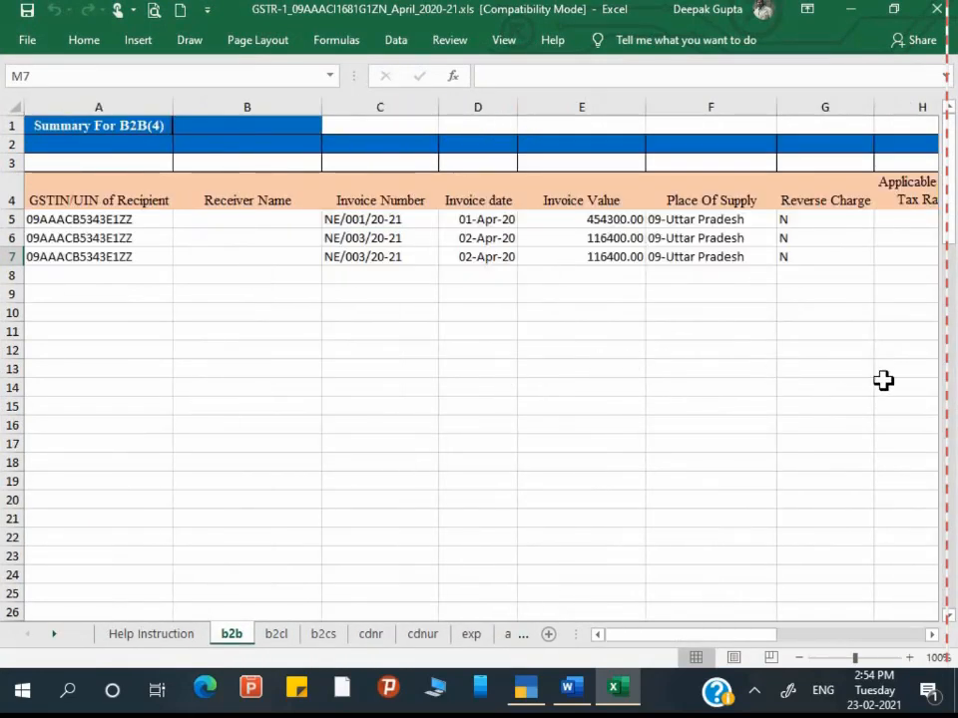
Step: Step through the b2cs, cdnr, cdnur and exp sheets on to exemp
key(ctrl+Page_Down)
key(ctrl+Page_Down)
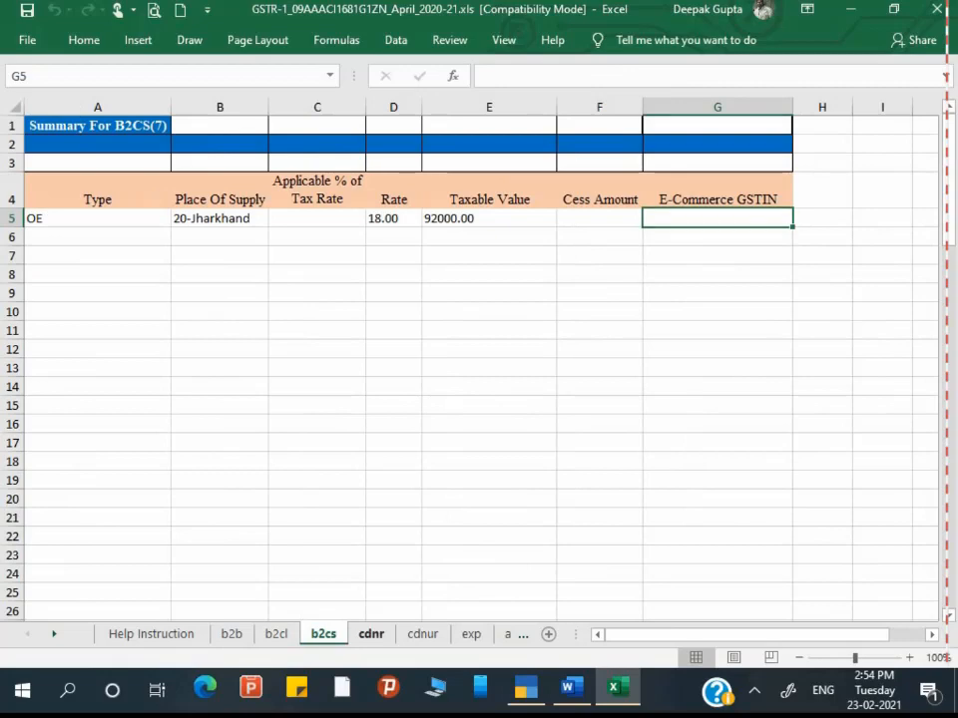
key(ctrl+Page_Down)
scroll(479, 360, left, 3)
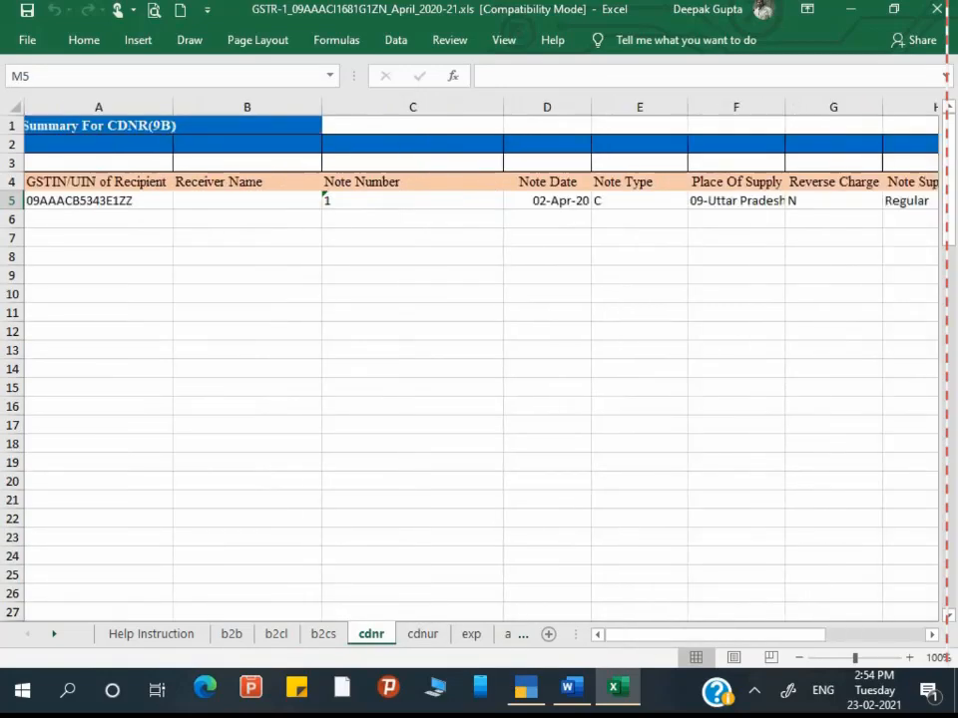
key(ctrl+Page_Down)
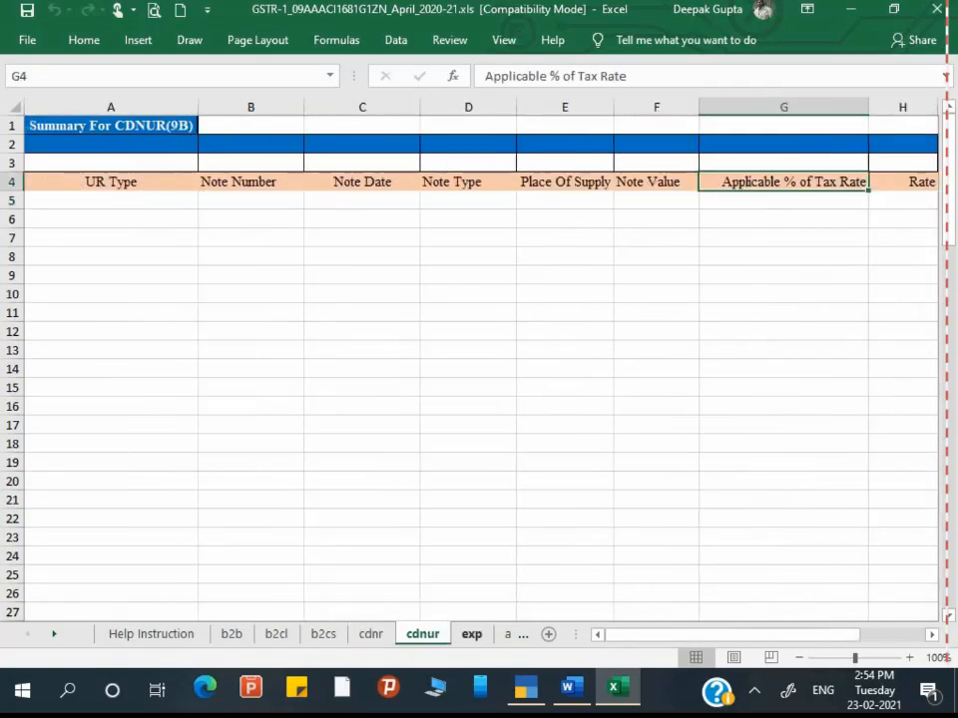
key(ctrl+Page_Down)
key(ctrl+Page_Down)
key(ctrl+Page_Down)
key(ctrl+Page_Down)
scroll(676, 607, left, 2)
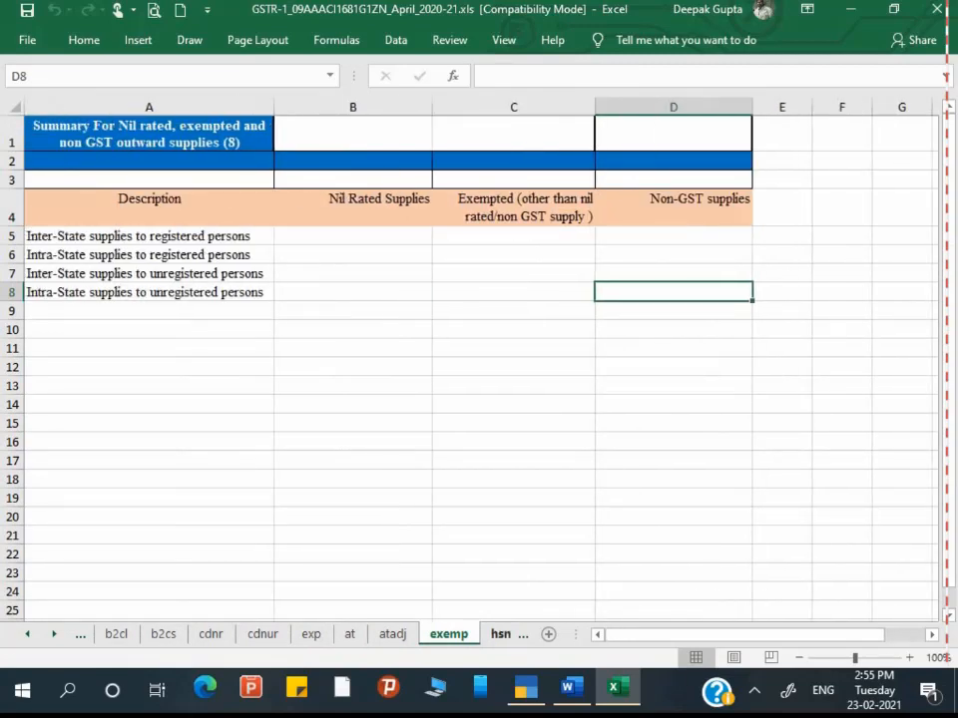
Step: Review the hsn summary sheet starting from its first HSN entry
key(ctrl+Page_Down)
scroll(383, 397, left, 3)
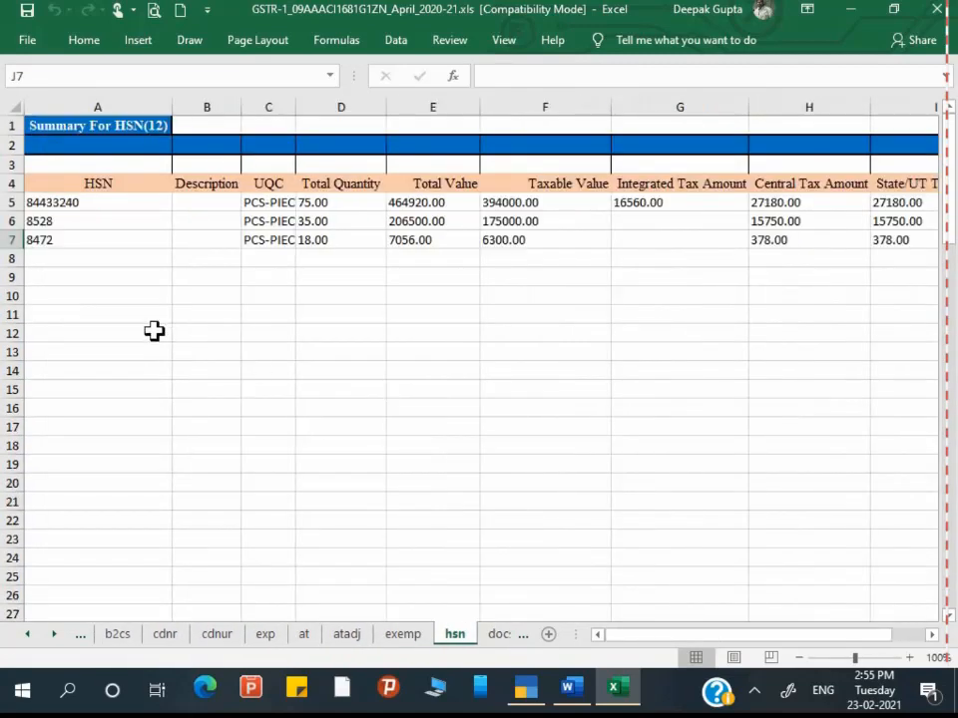
key(ctrl+Home)
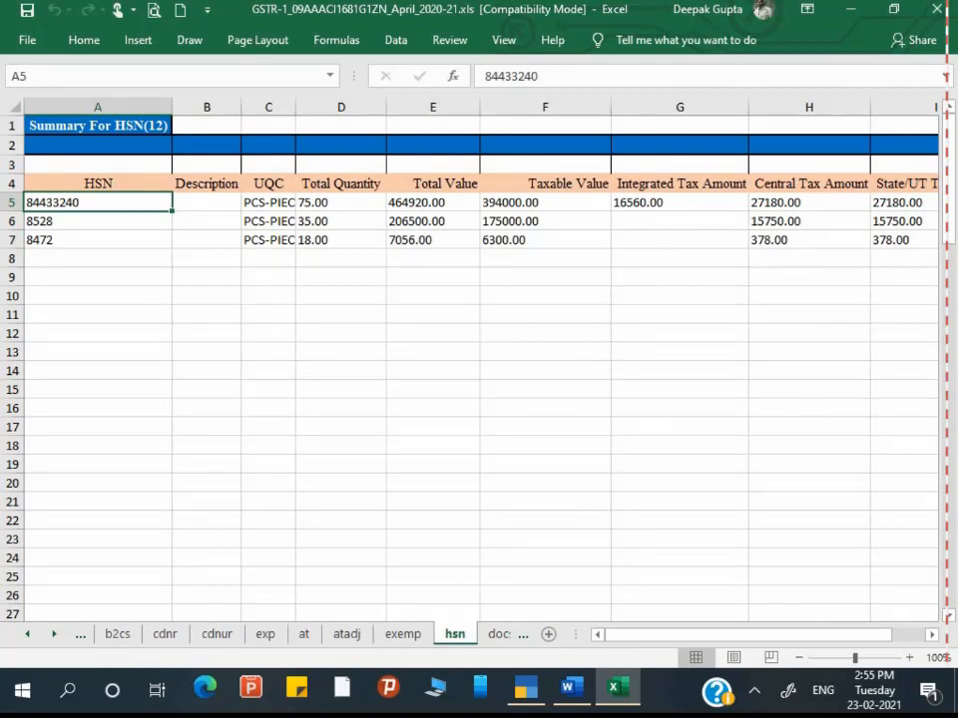
scroll(479, 359, right, 6)
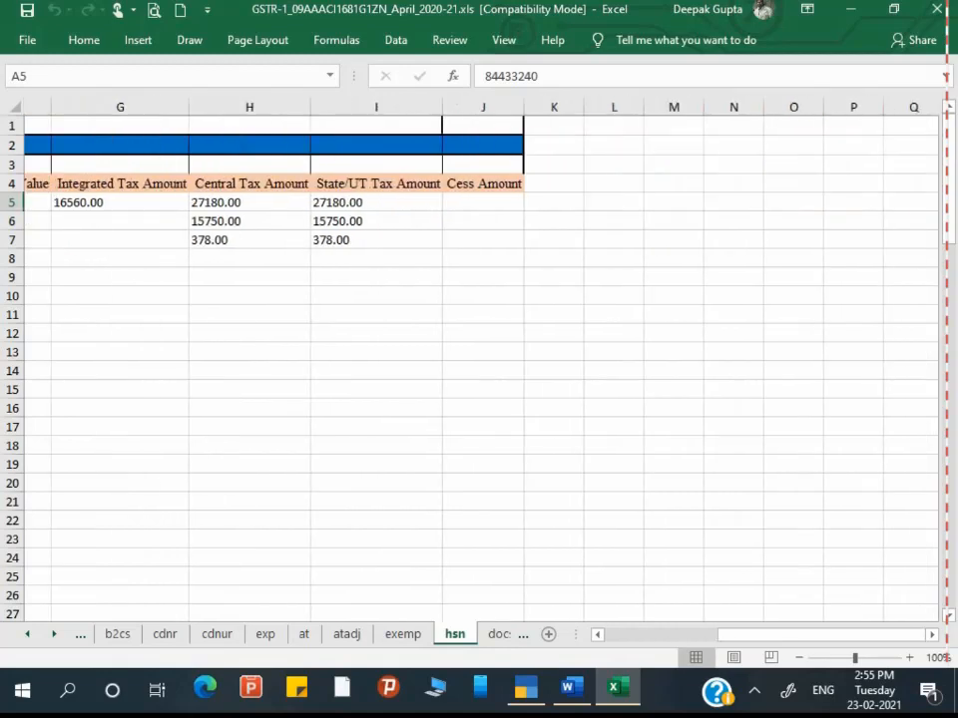
scroll(479, 359, left, 6)
Step: Check the invoice and credit note serial numbers on the docs sheet, then close Excel
key(ctrl+Page_Down)
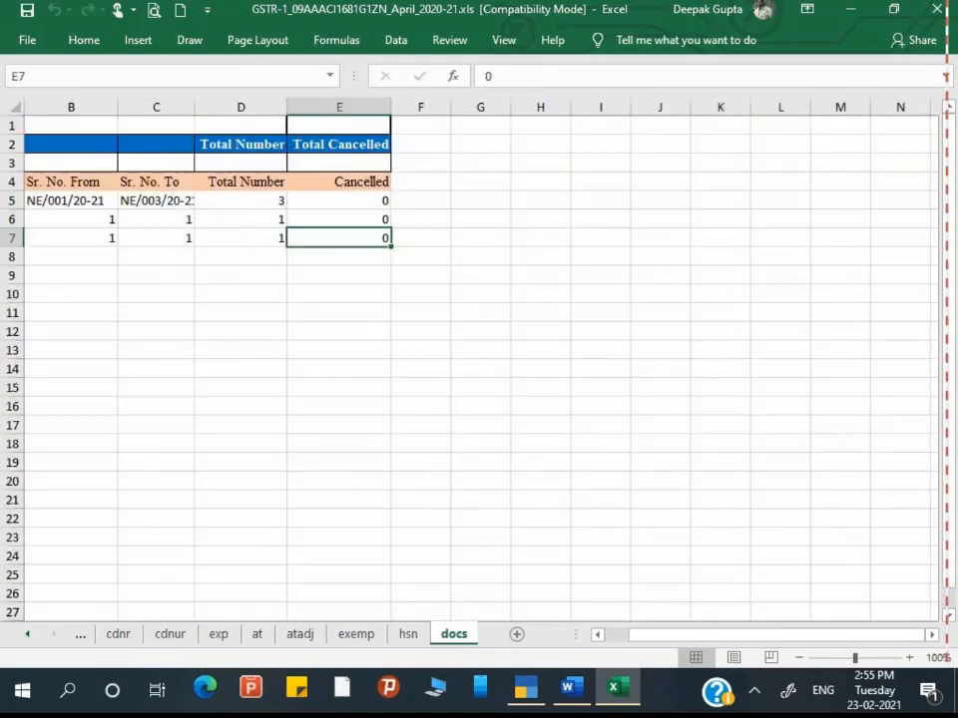
key(Up)
key(Up)
key(Left)
key(Left)
key(Left)
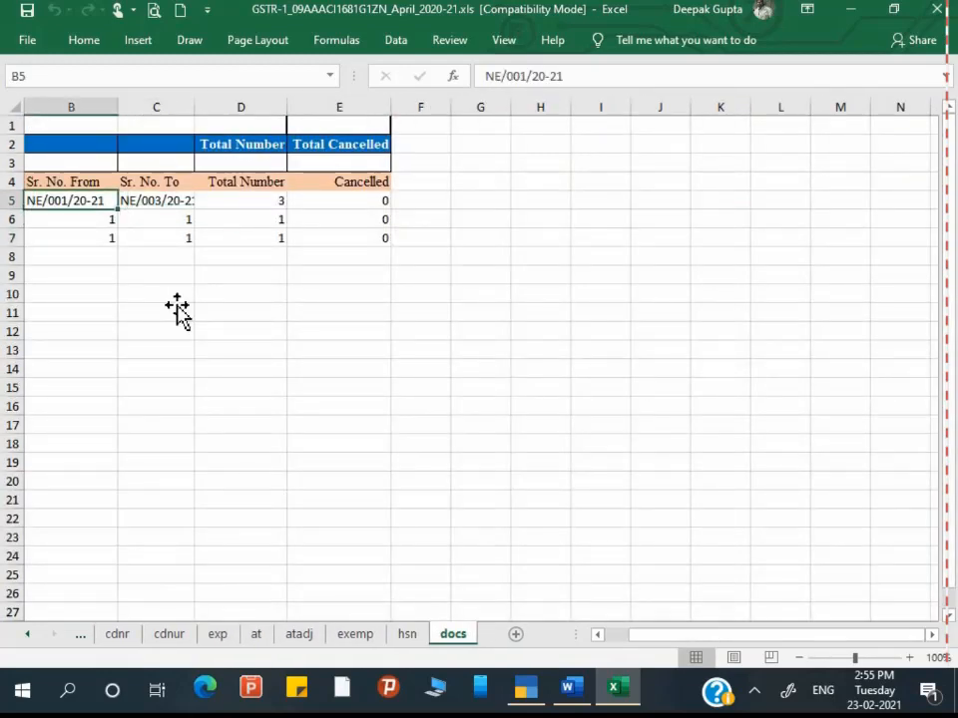
key(Right)
key(Right)
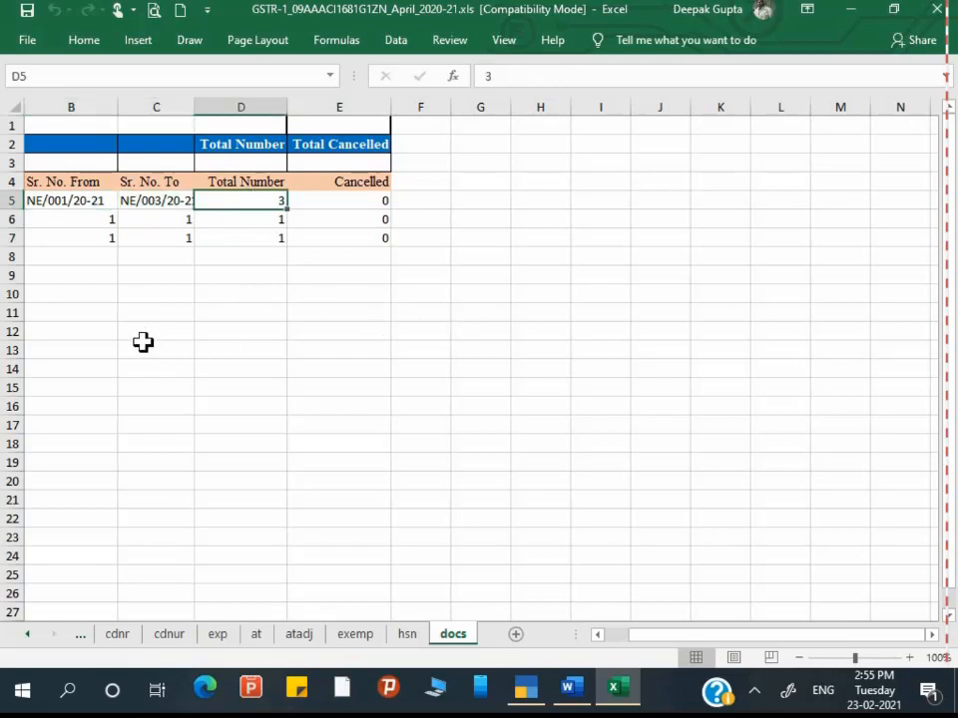
key(Left)
key(Left)
key(Left)
key(Down)
key(Right)
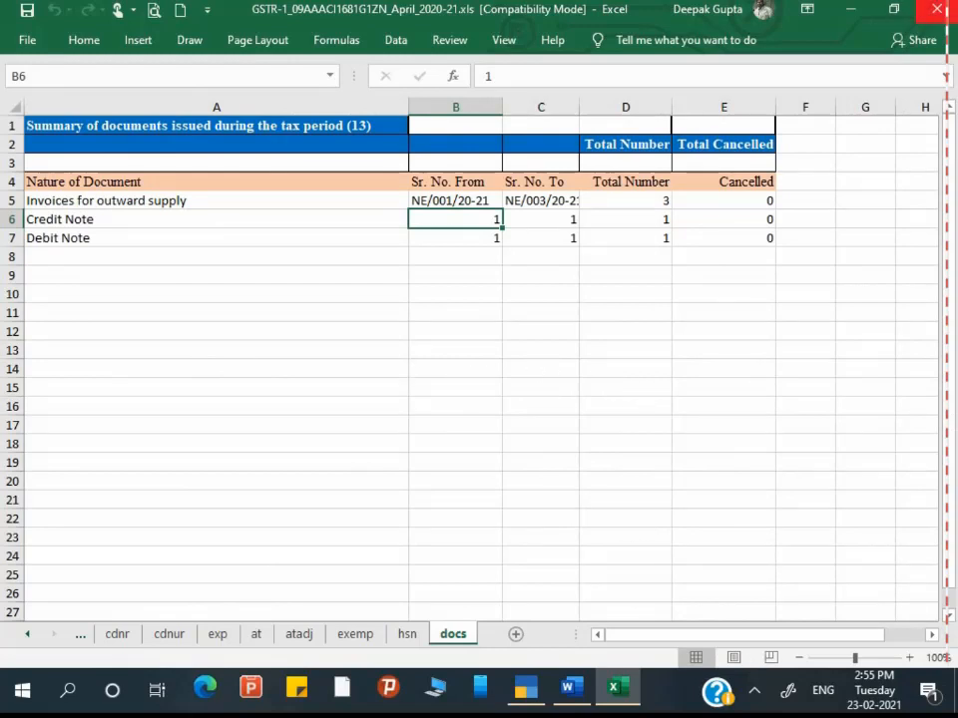
click(938, 9)
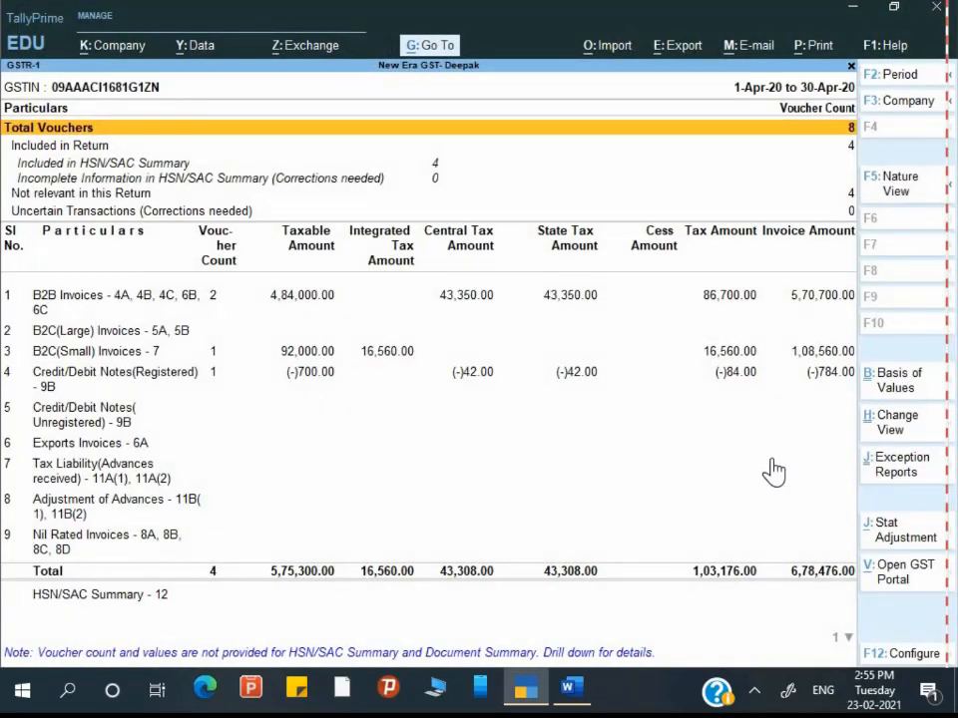
Step: Return to the GST Reports list and open the GSTR-3B report
key(Escape)
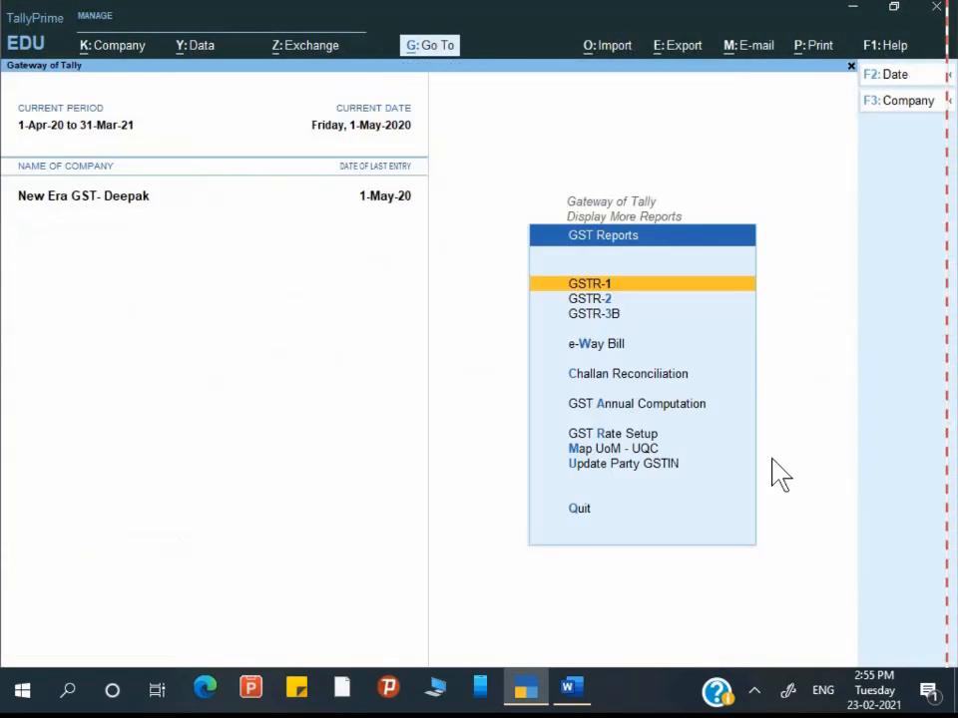
key(Down)
key(Down)
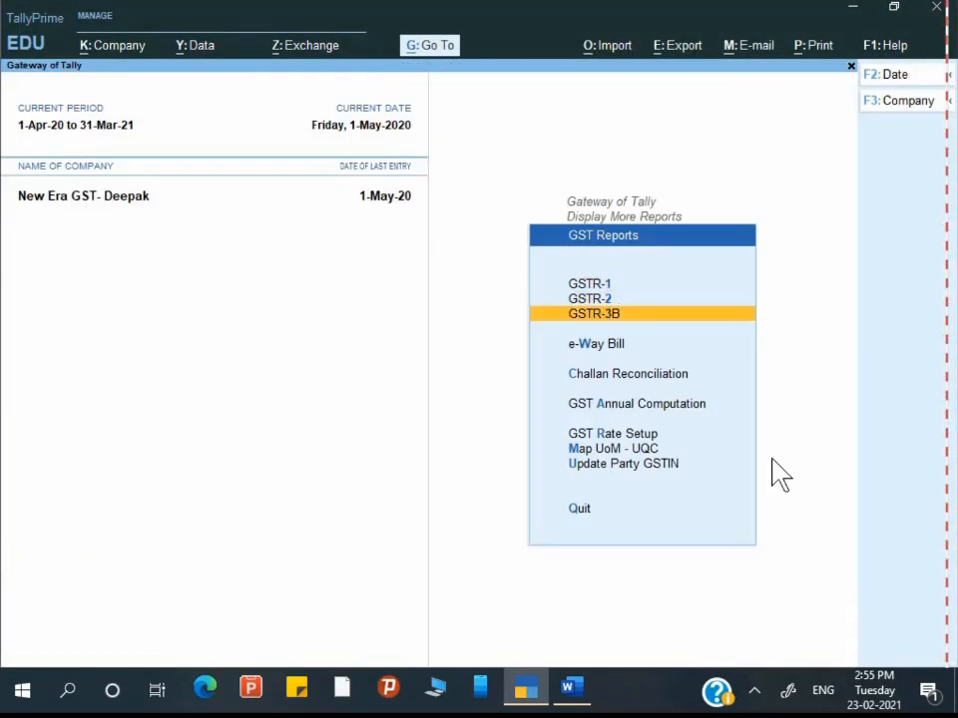
key(Return)
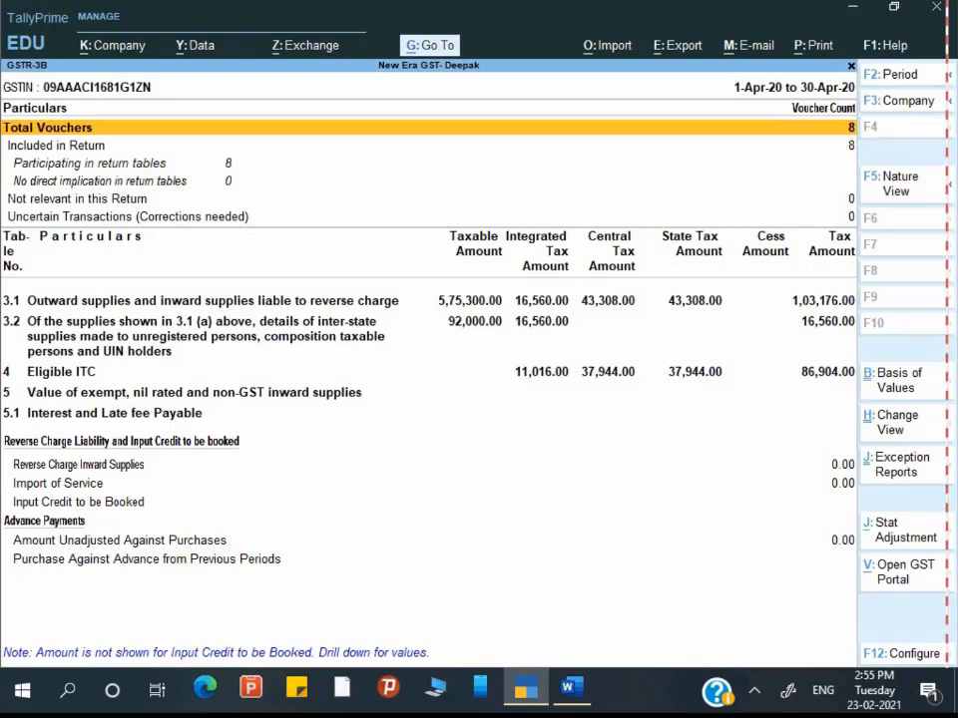
Step: Export GSTR-3B as a JSON E-Return to the desktop NEw folder with the default name
key(alt+e)
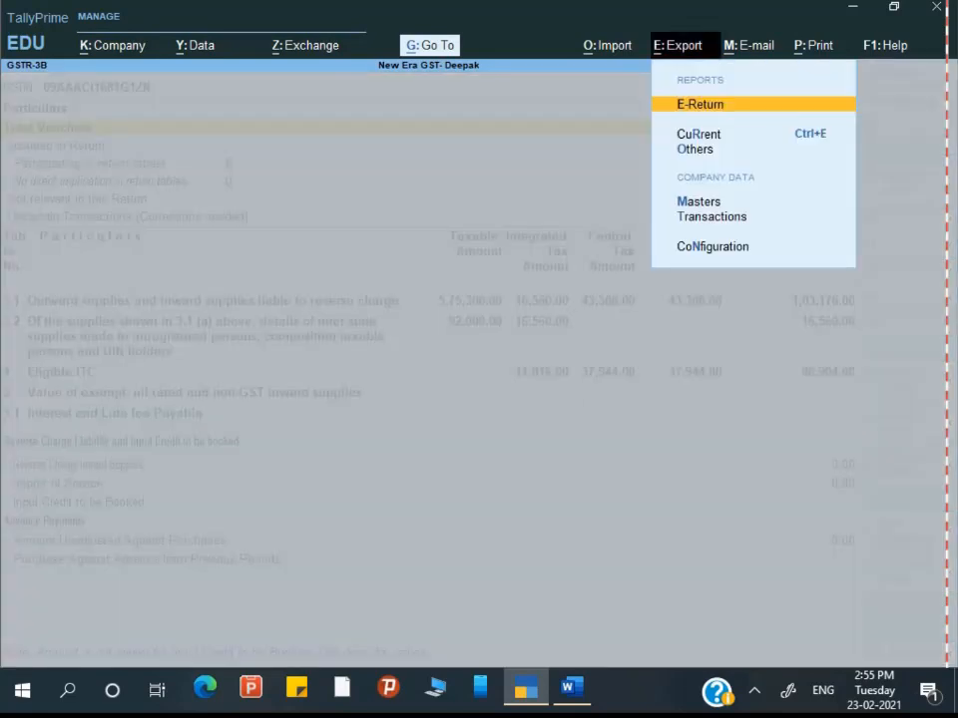
key(Return)
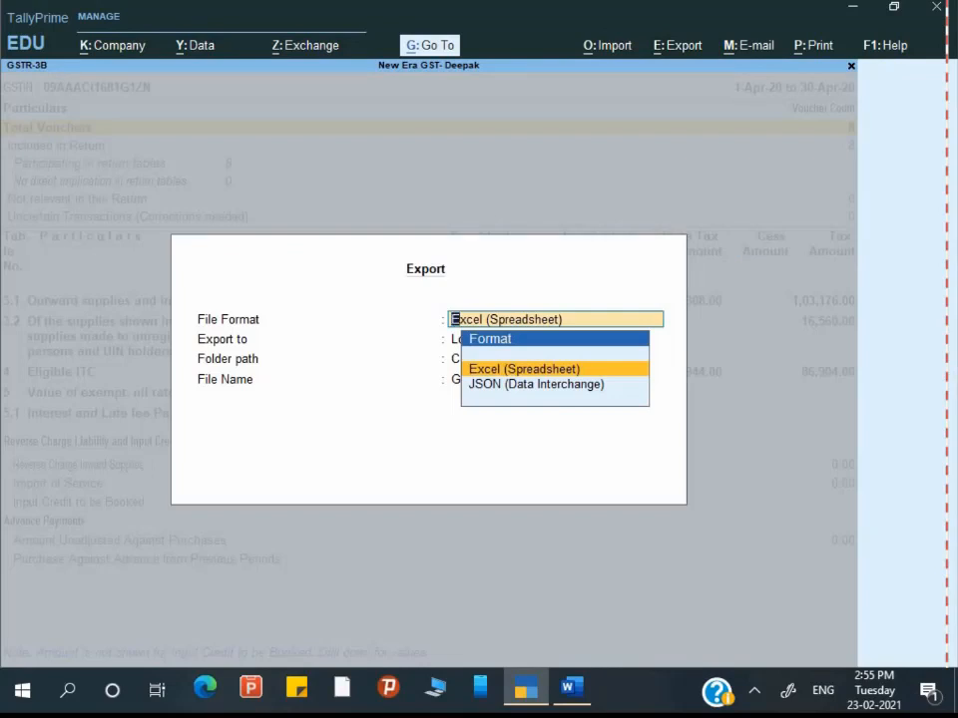
key(Down)
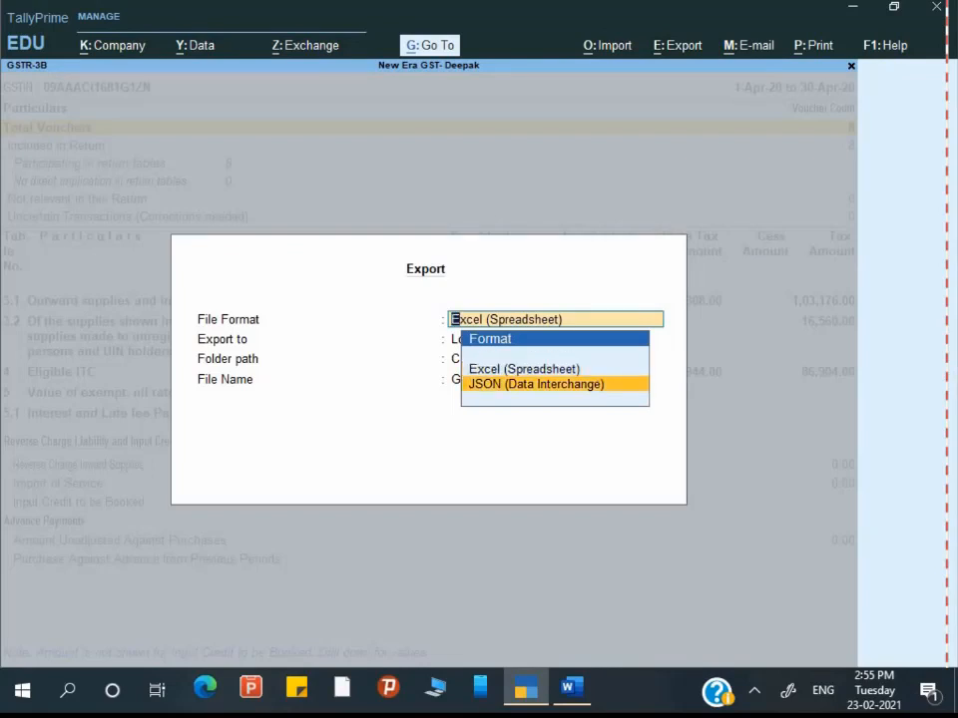
key(Return)
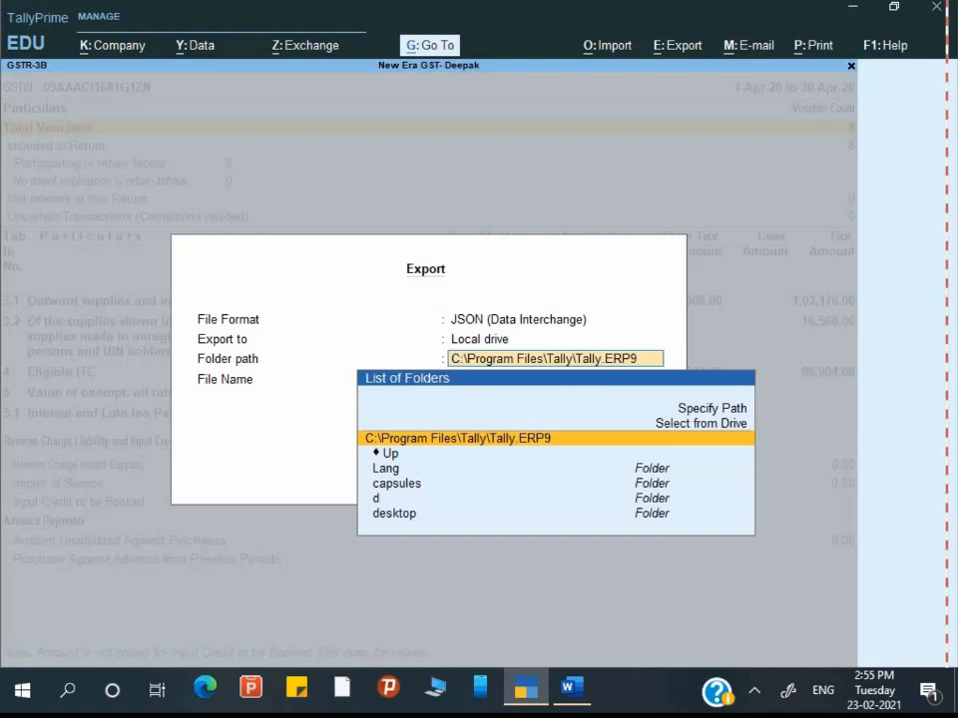
text(C:\Users\deepa\Desktop\NEw)
key(Return)
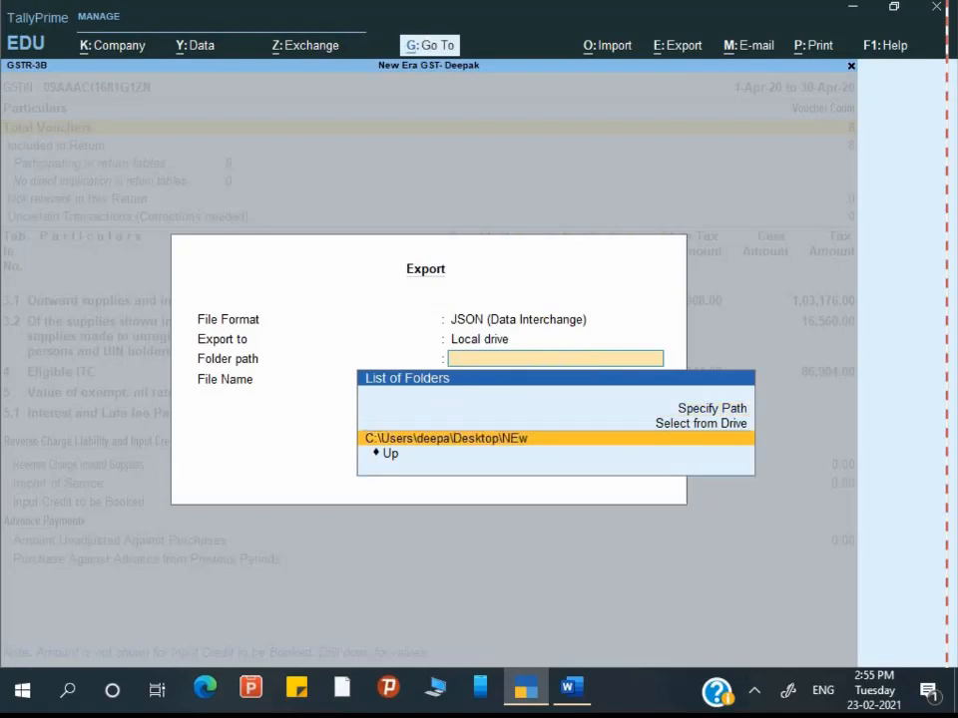
key(Return)
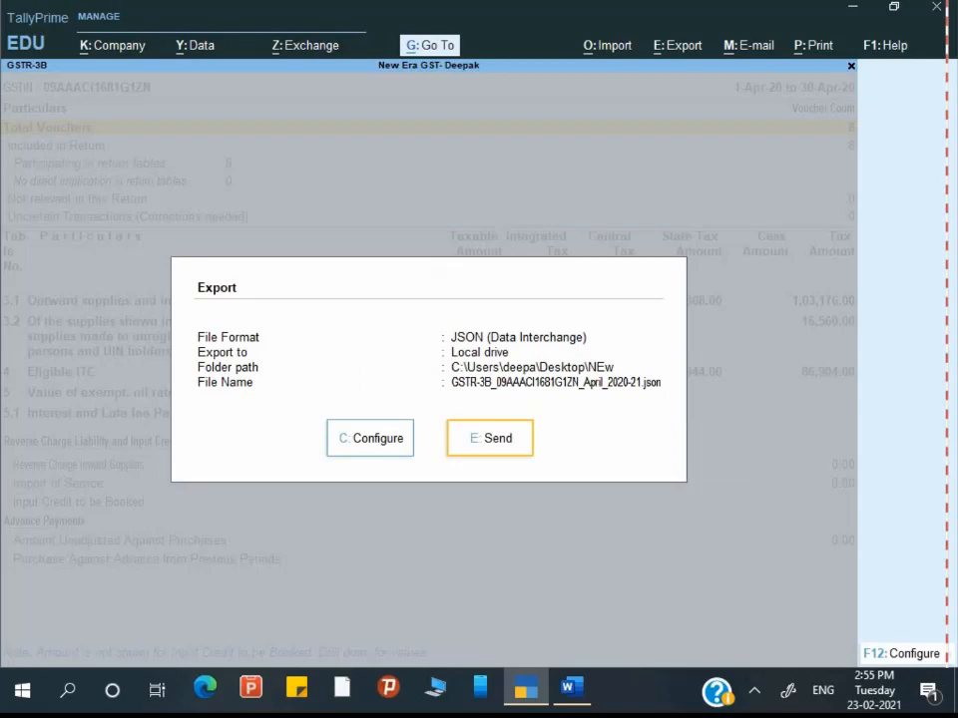
key(Return)
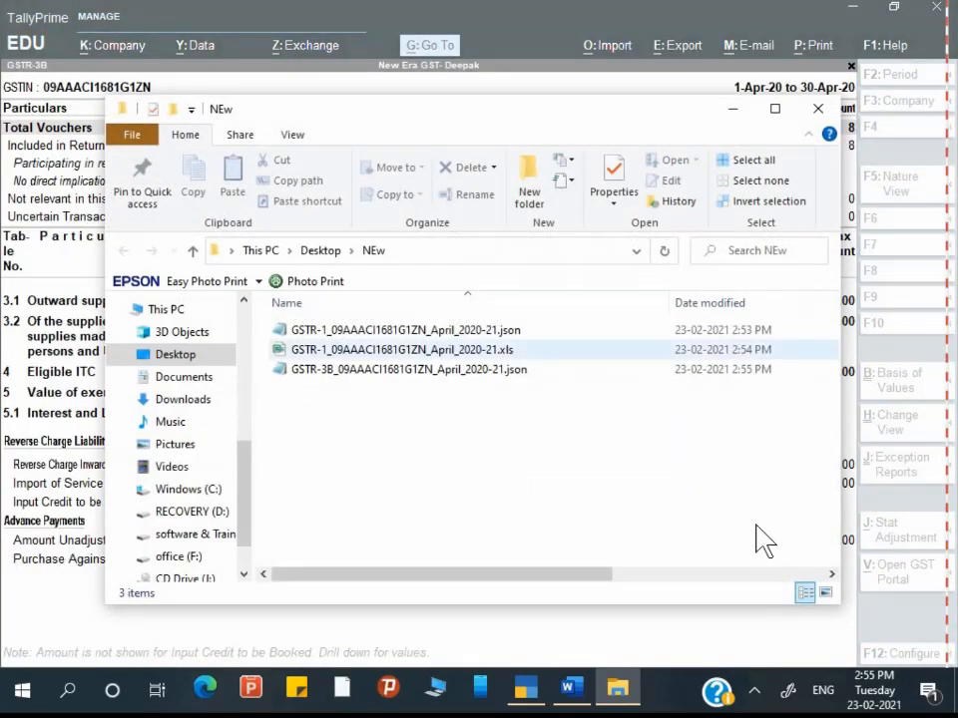
Step: Check the GSTR-1 JSON and new GSTR-3B JSON files in the NEw folder, then close the window
click(561, 330)
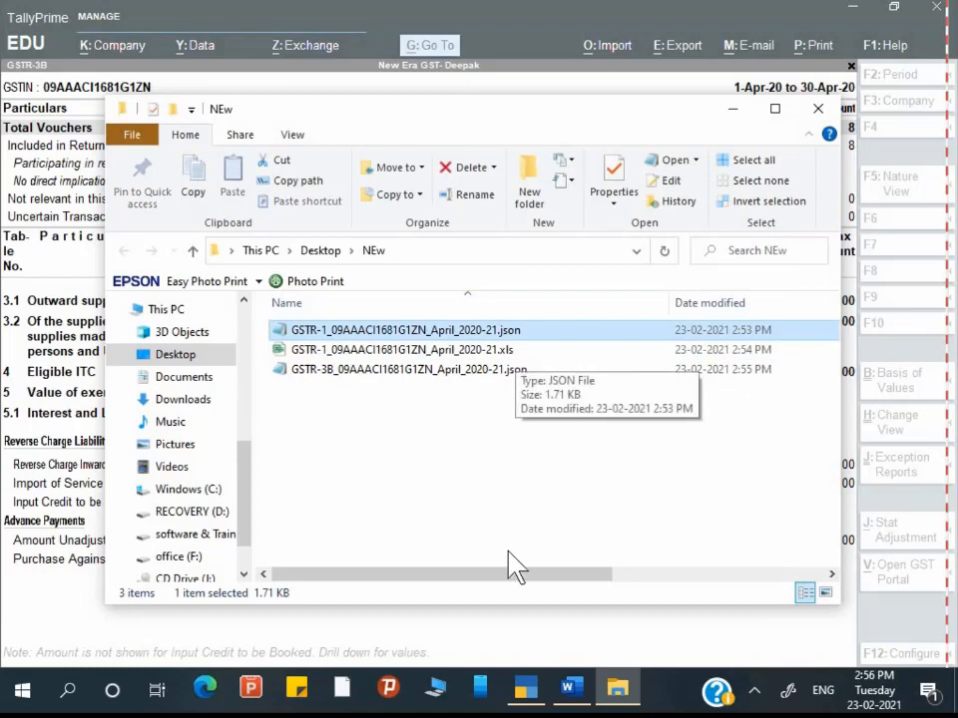
click(399, 369)
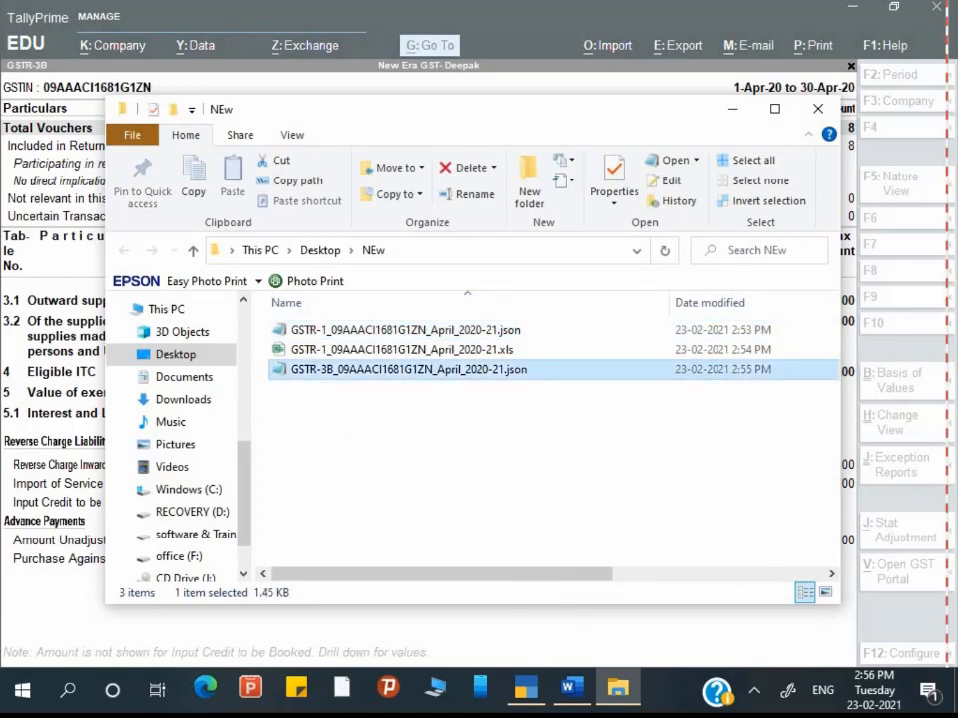
click(818, 108)
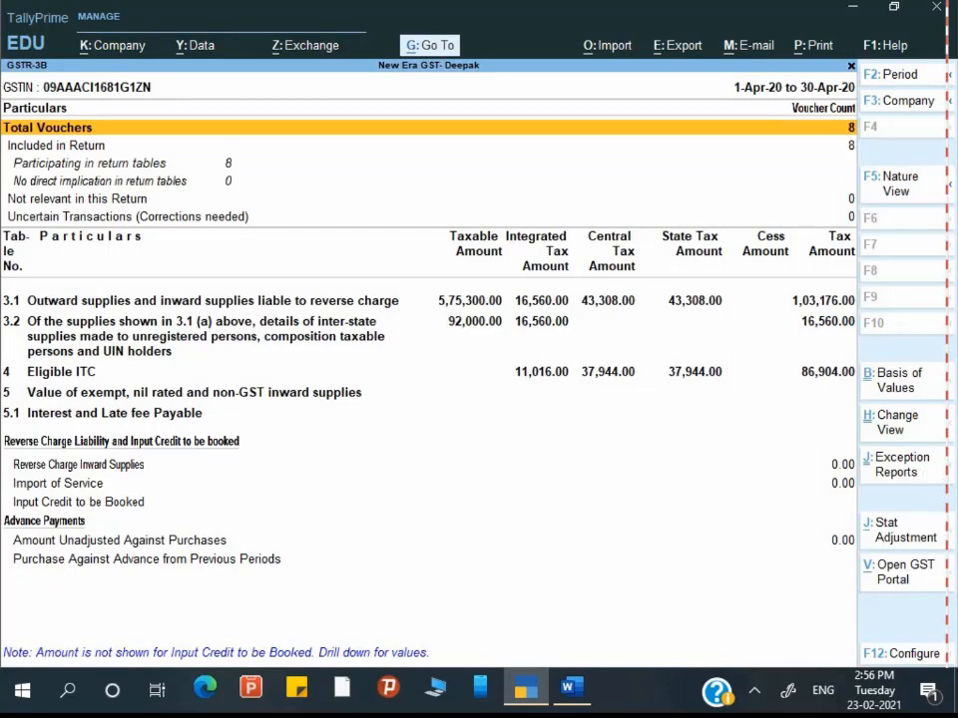
Step: Export the GSTR-3B e-return as Excel file GSTR3B_Excel_Utility_V4.6.xlsm to Desktop\NEw
key(alt+e)
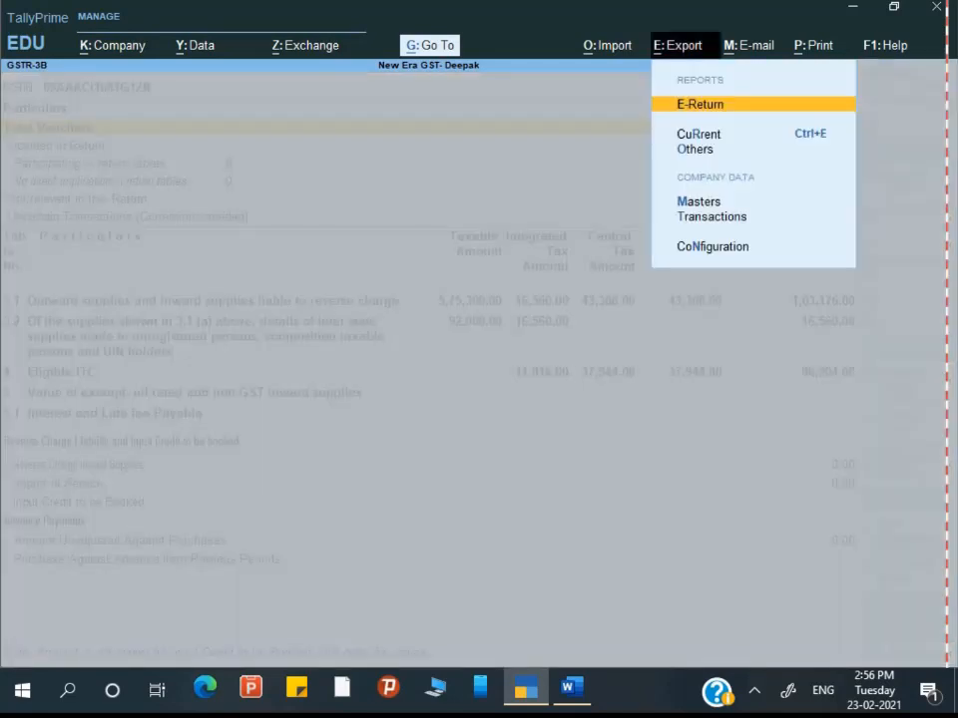
key(Return)
key(Return)
key(Return)
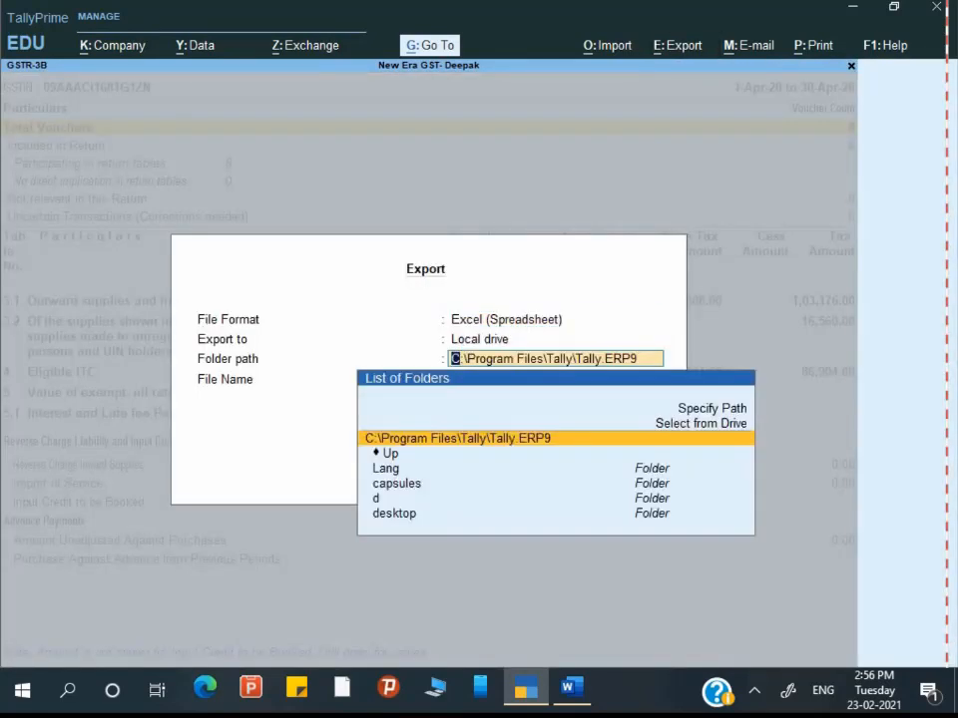
text(C:\Users\deepa\Desktop\NEw)
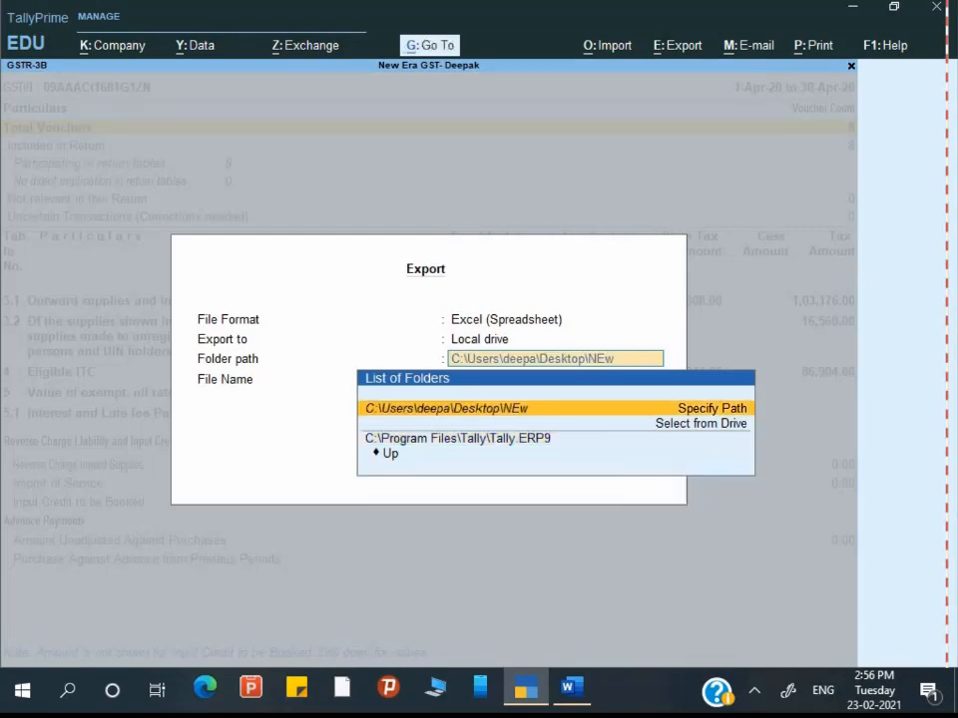
key(Return)
key(Return)
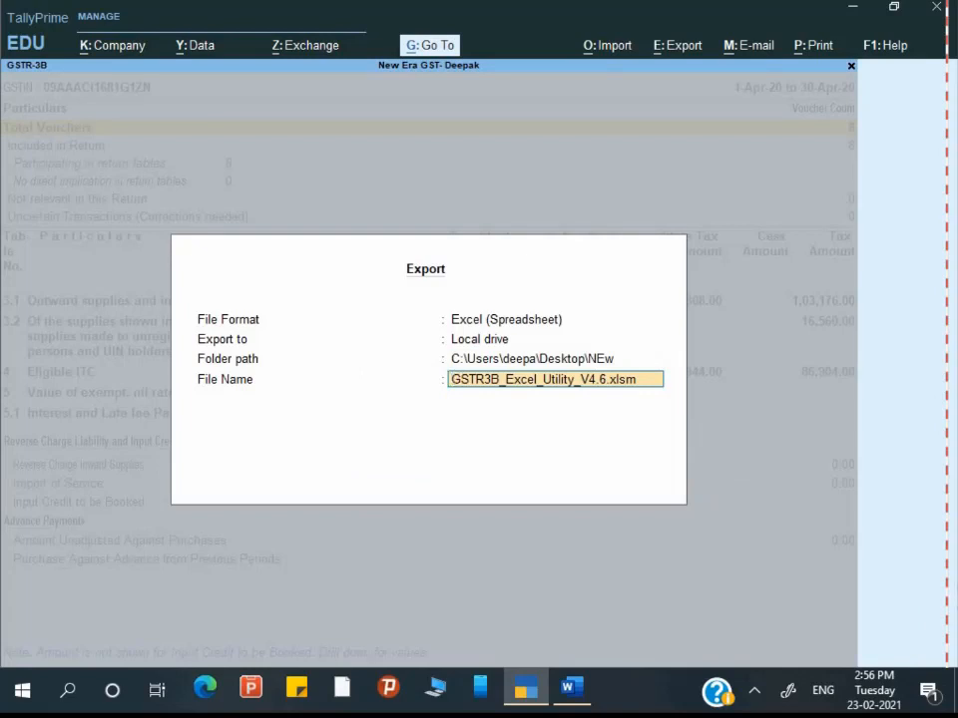
key(Return)
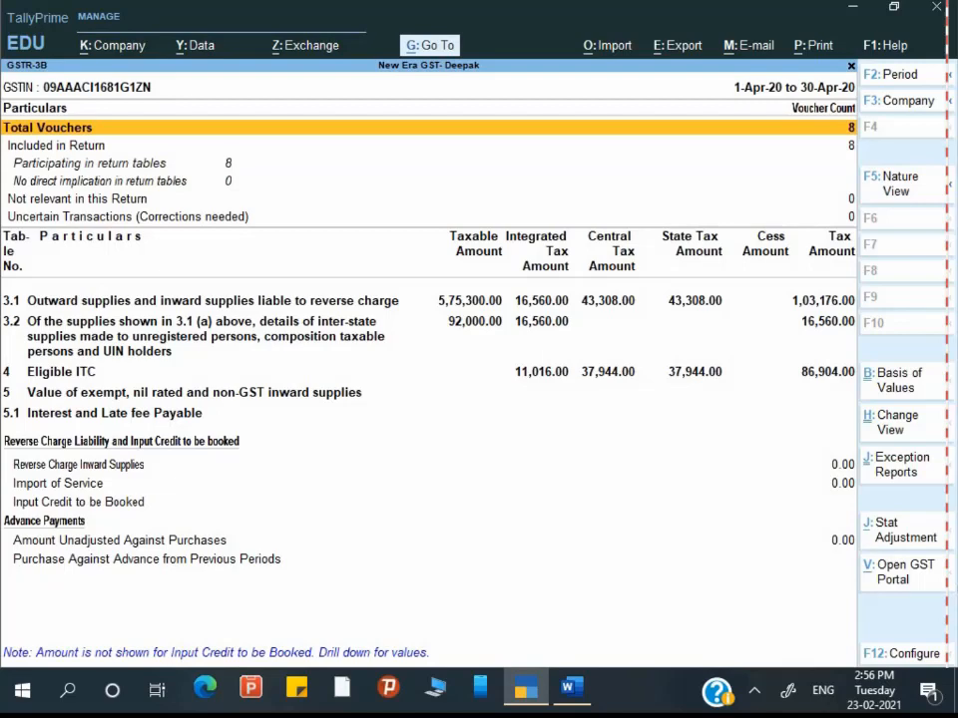
Step: Preview the GSTR-3B Return Form, opening it in Word as pqCb.doc
key(alt)
key(alt+p)
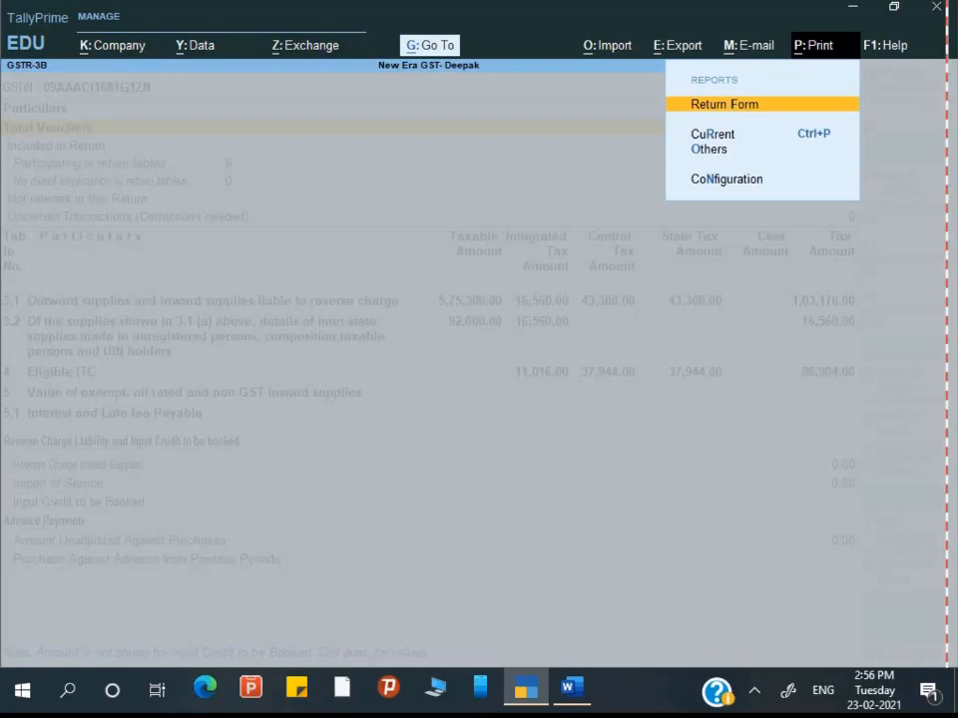
key(Return)
key(Left)
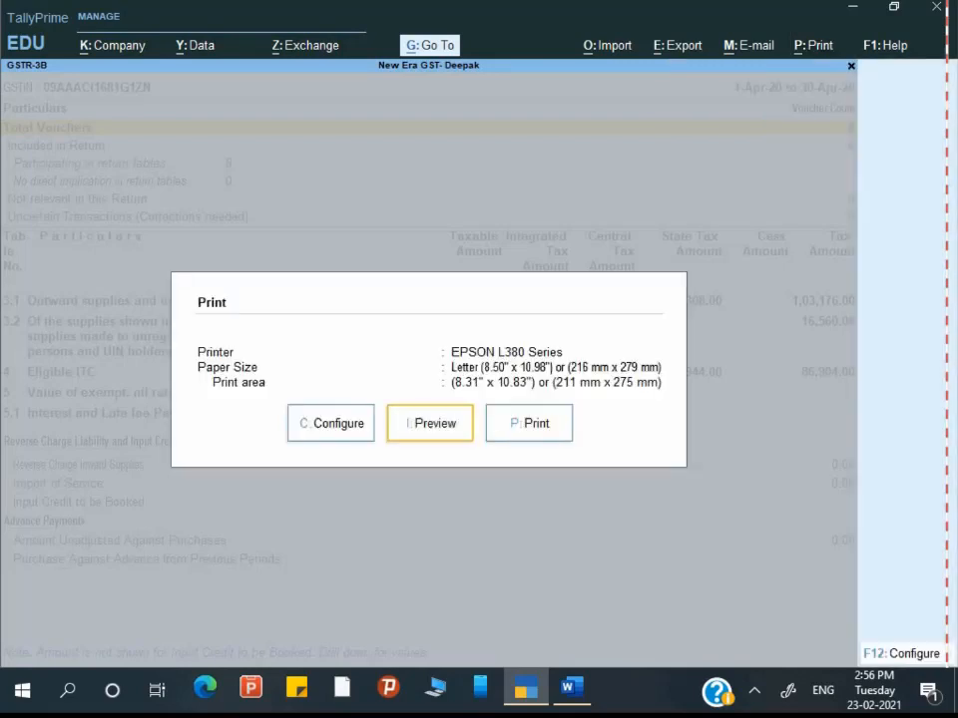
key(Return)
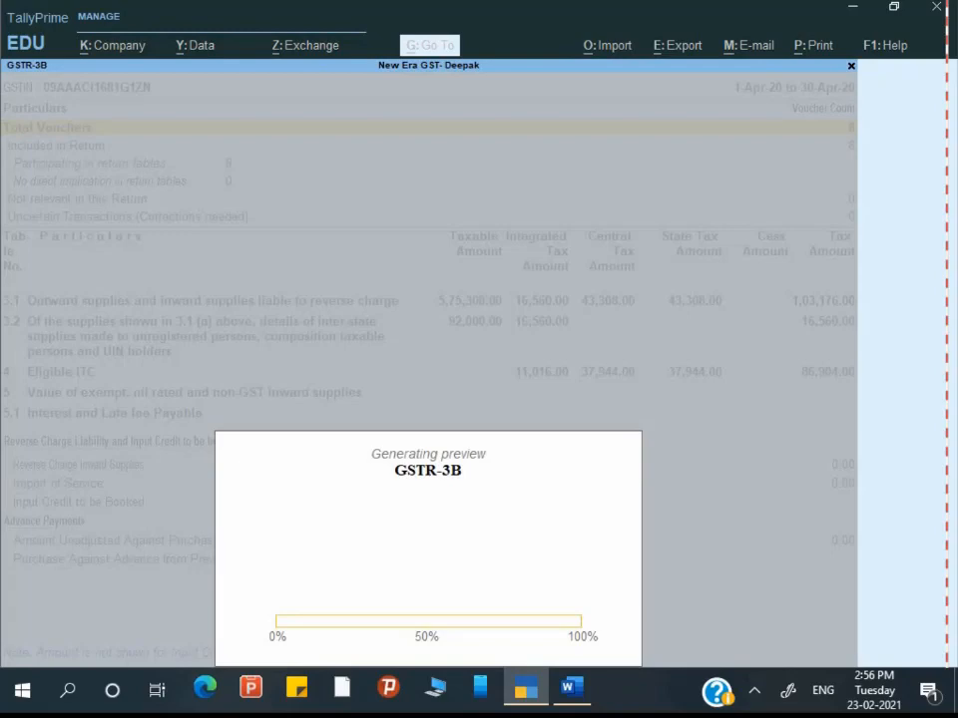
key(alt+Tab)
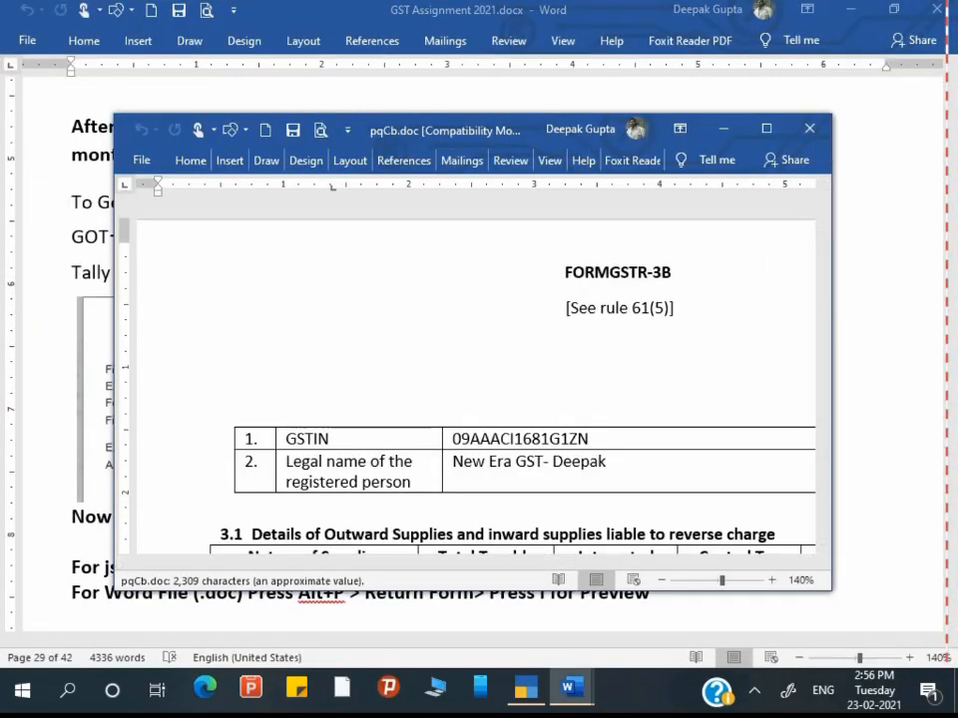
click(766, 128)
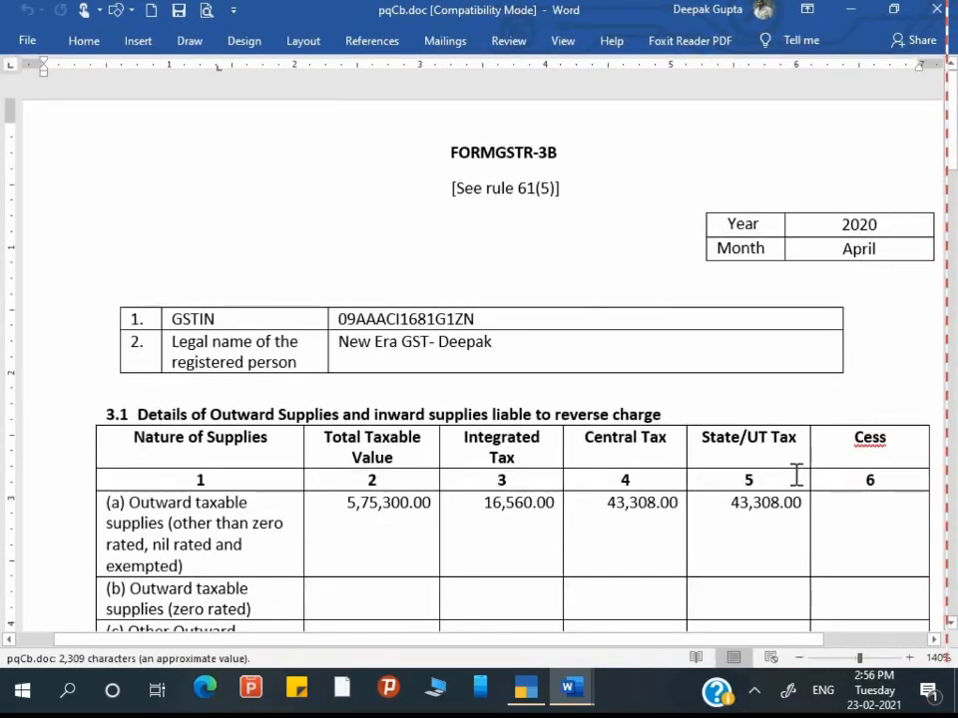
scroll(796, 476, down, 5)
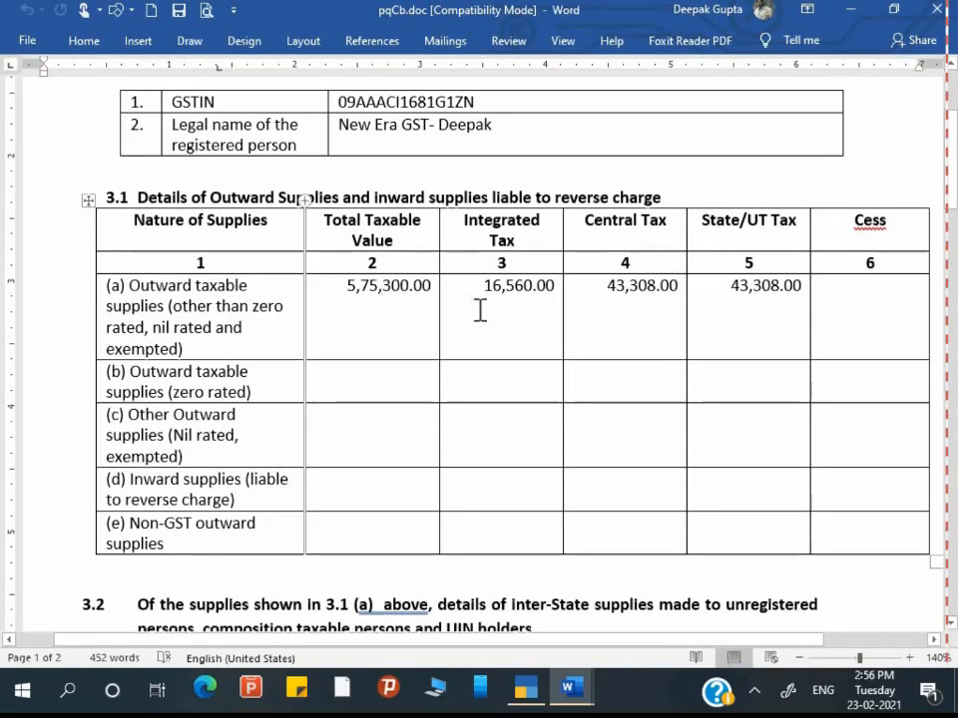
scroll(679, 533, down, 7)
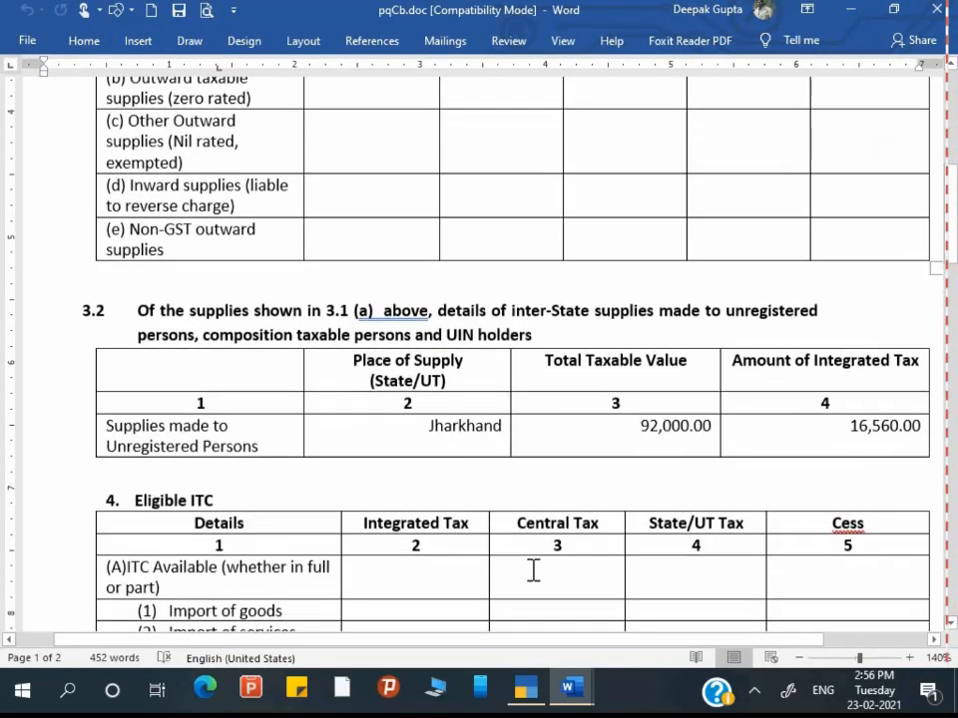
scroll(637, 584, down, 5)
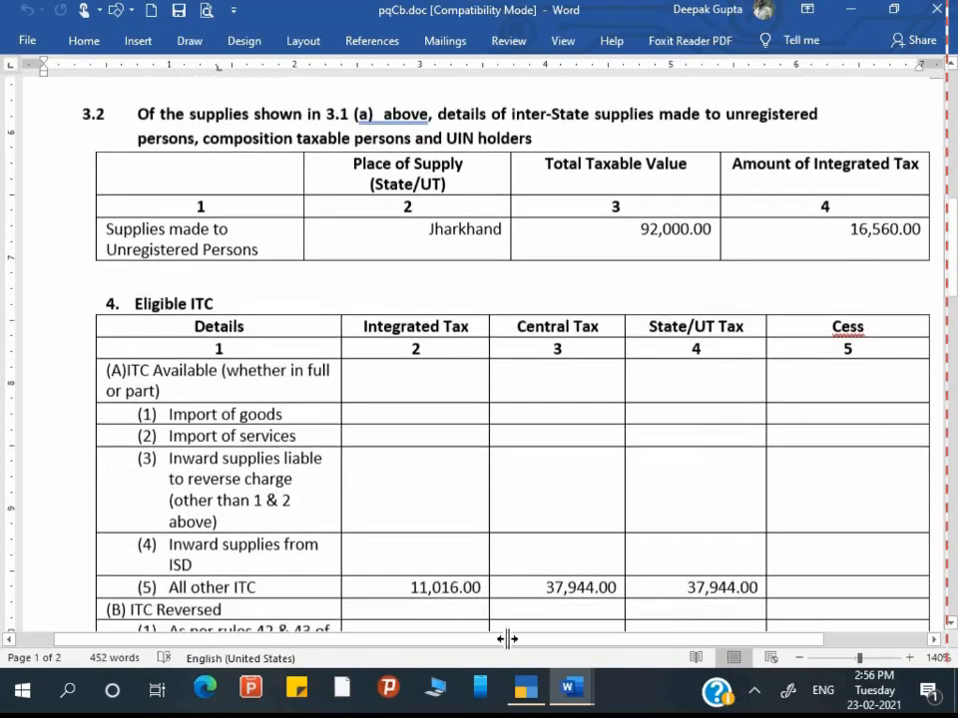
scroll(506, 638, down, 6)
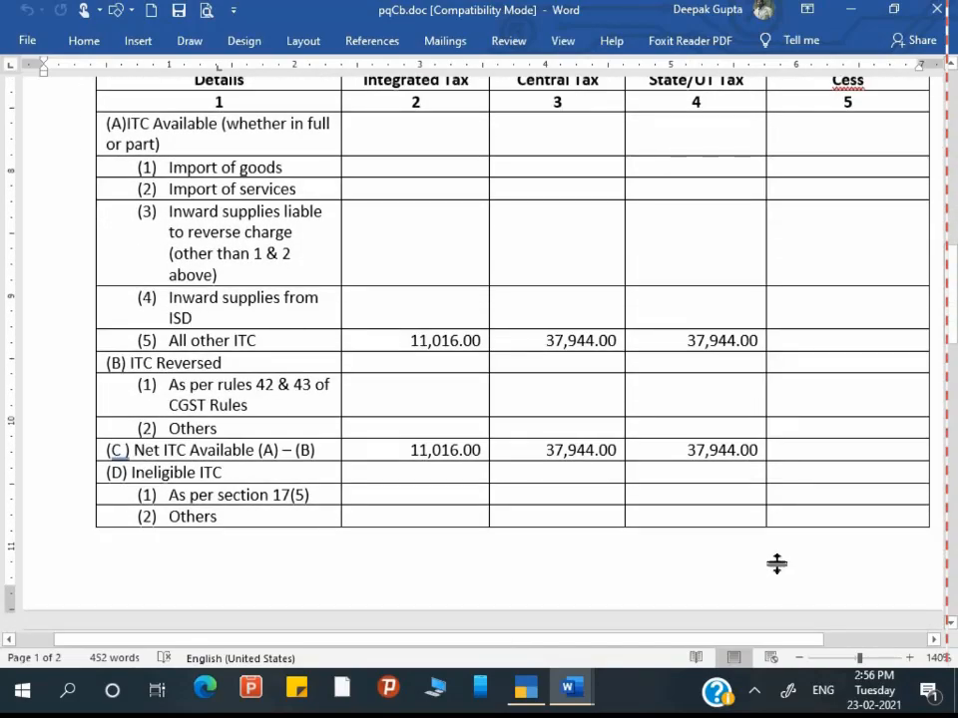
scroll(749, 529, up, 2)
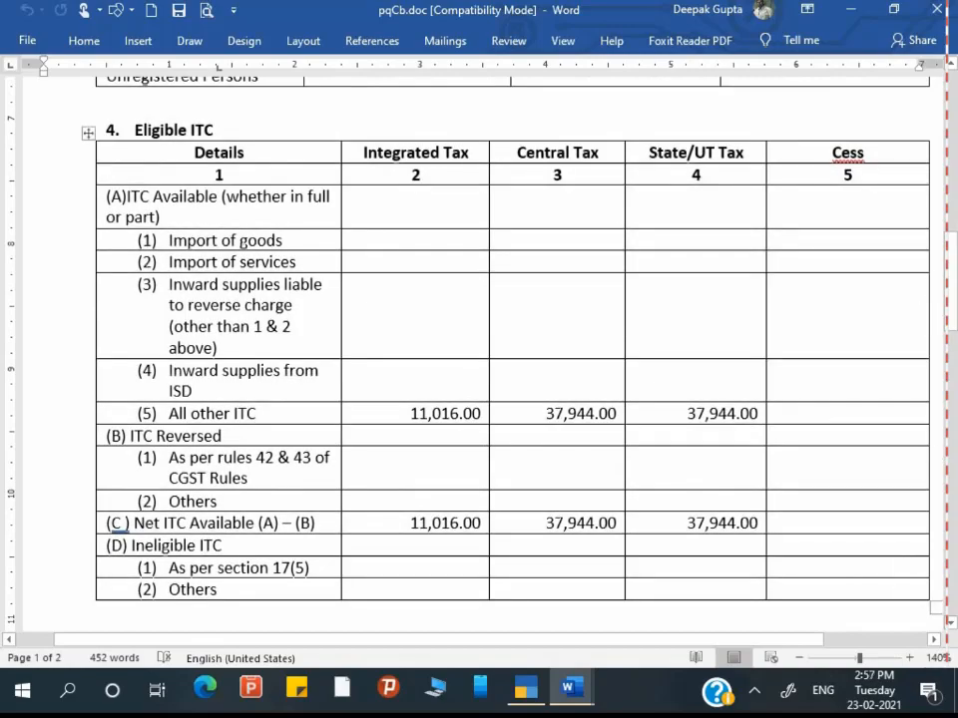
scroll(479, 349, down, 15)
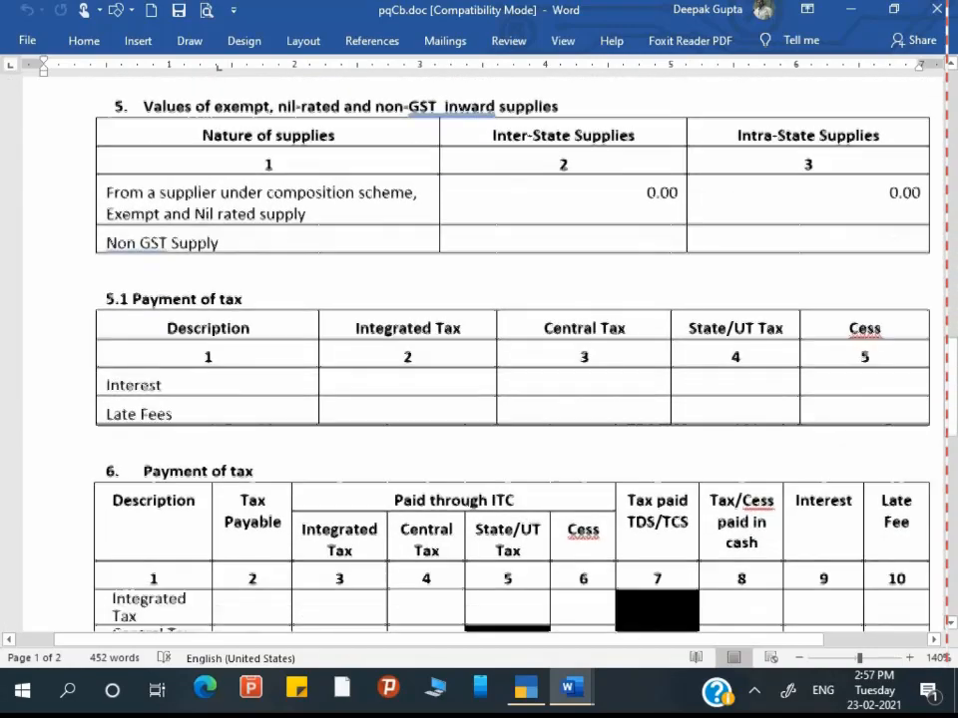
scroll(479, 349, down, 14)
scroll(479, 349, up, 13)
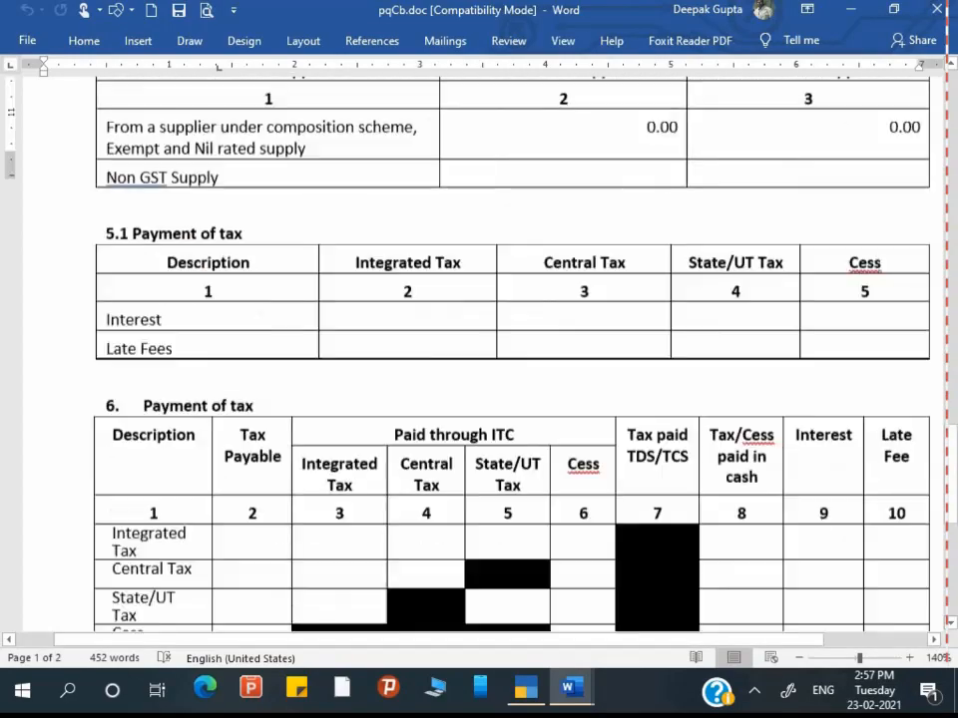
scroll(479, 349, up, 20)
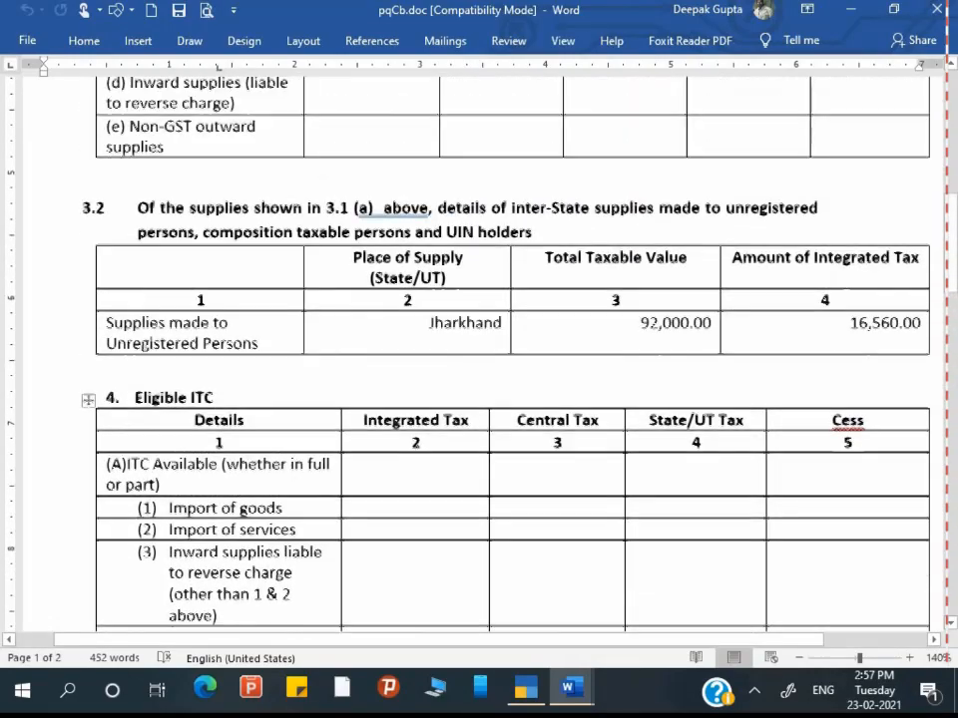
scroll(478, 349, up, 14)
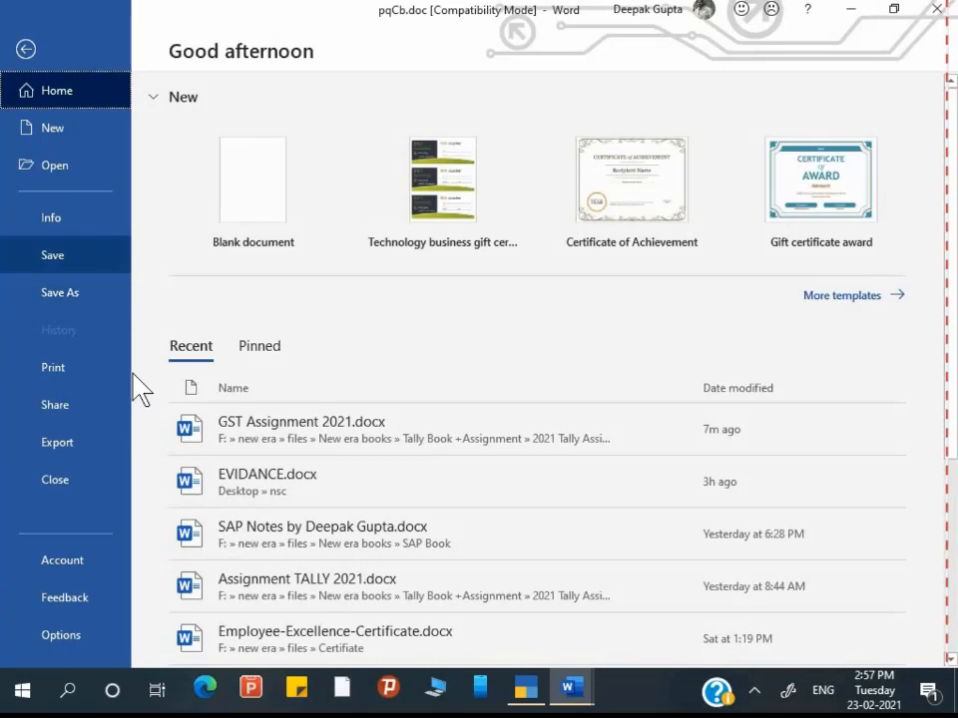
Step: Save the GSTR-3B form as Word XML Document pqCb.xml in the Desktop NEw folder
key(Escape)
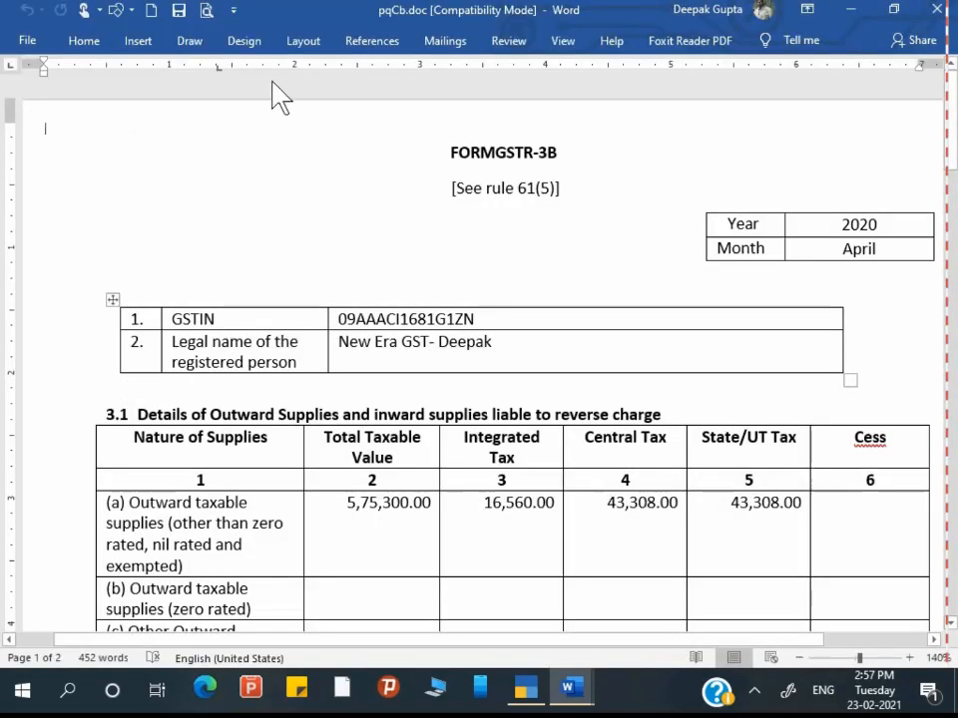
click(40, 50)
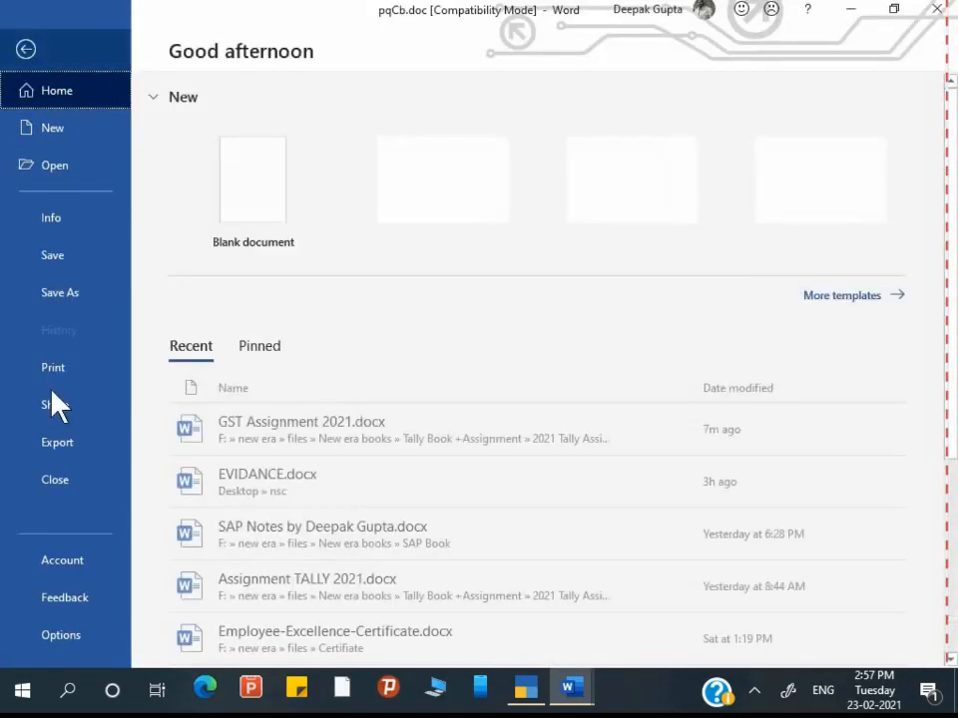
click(60, 294)
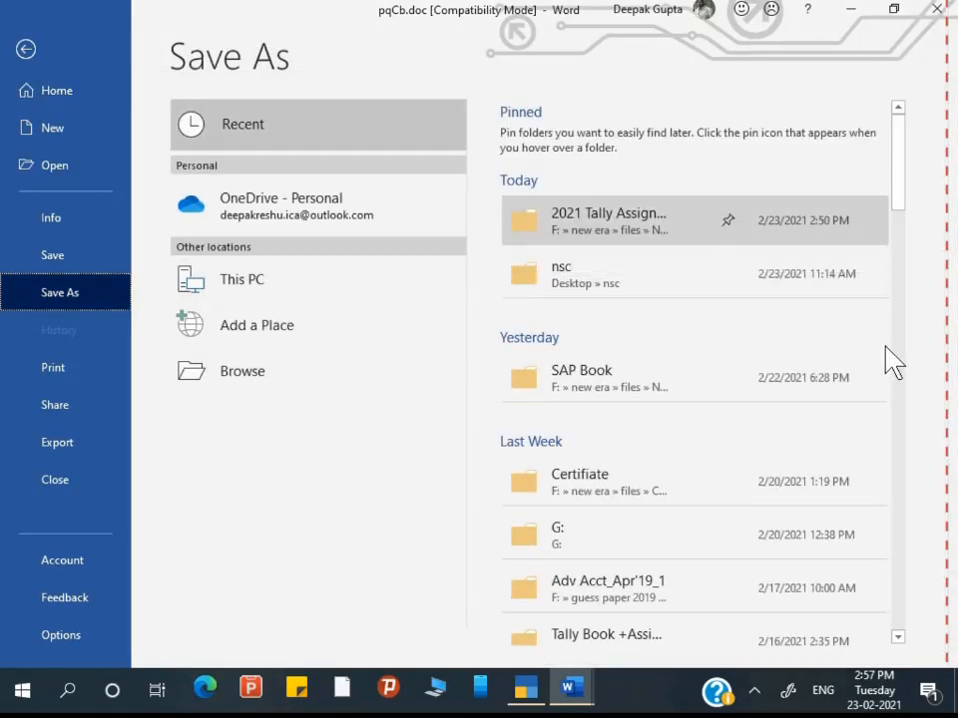
key(Down)
key(Down)
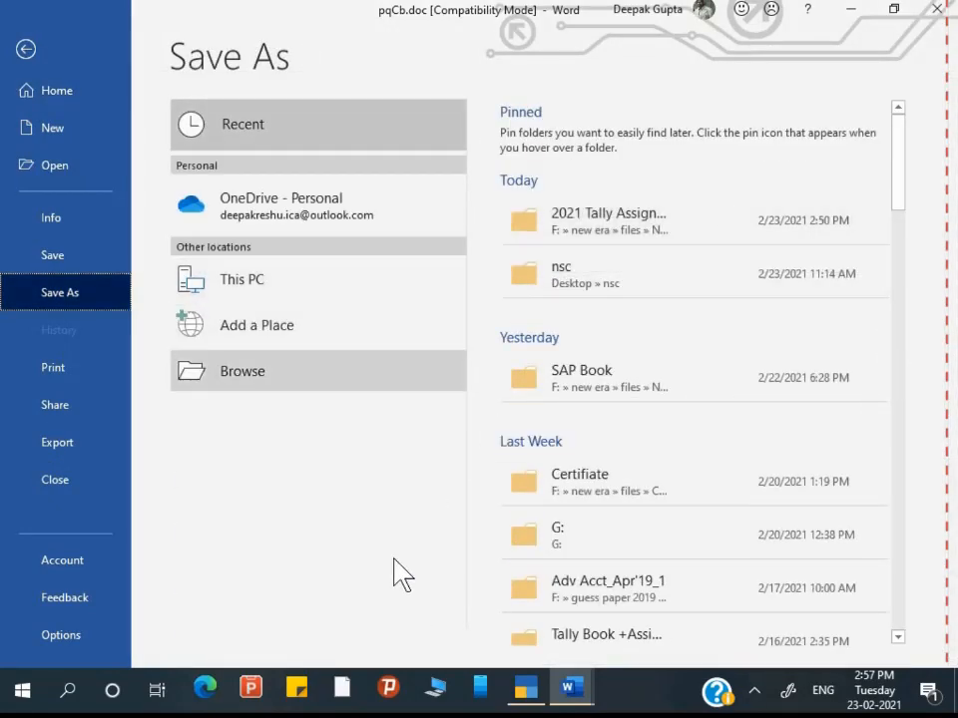
key(Return)
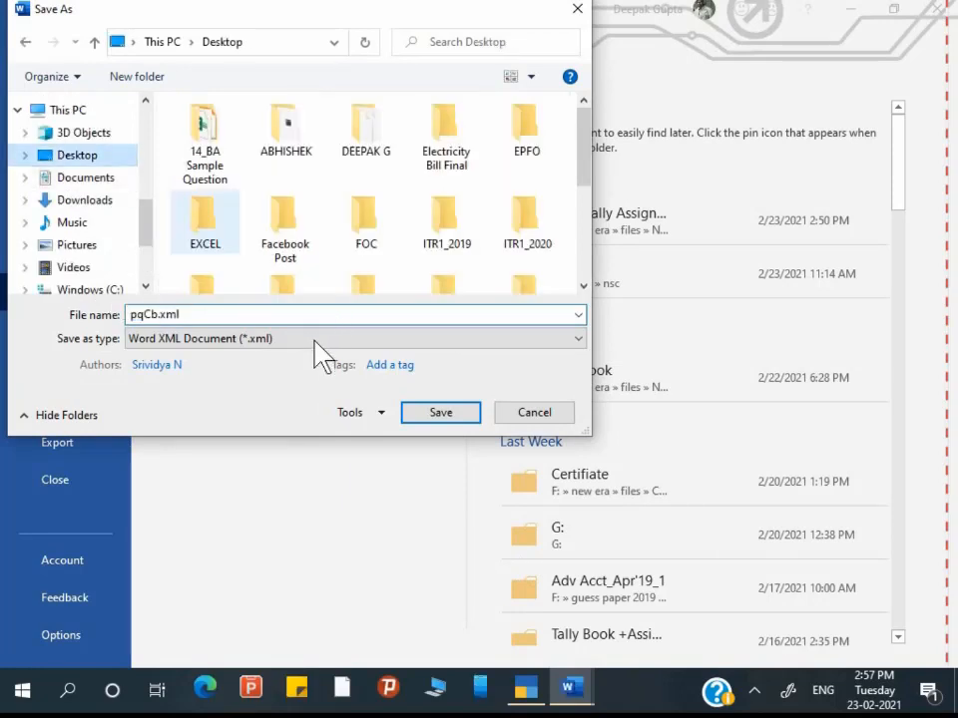
click(207, 227)
key(n)
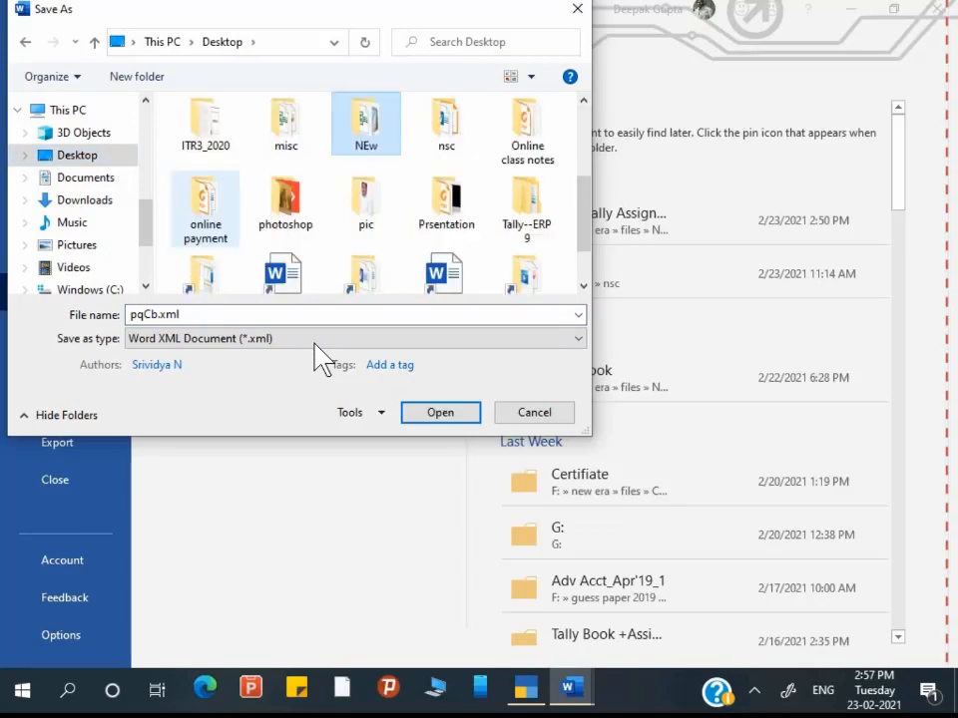
key(Return)
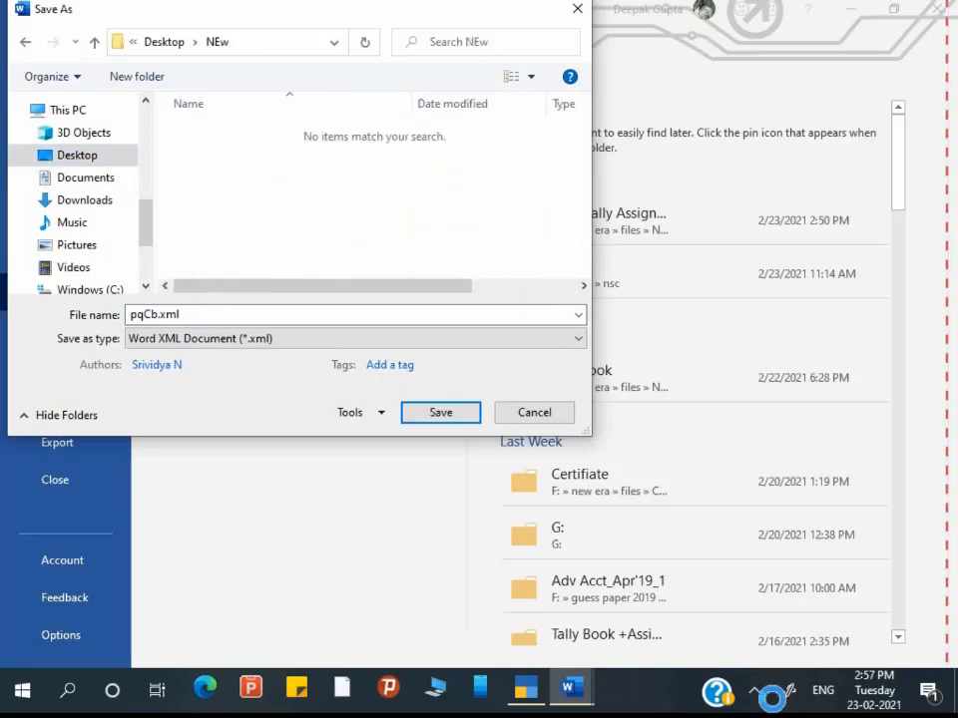
key(Return)
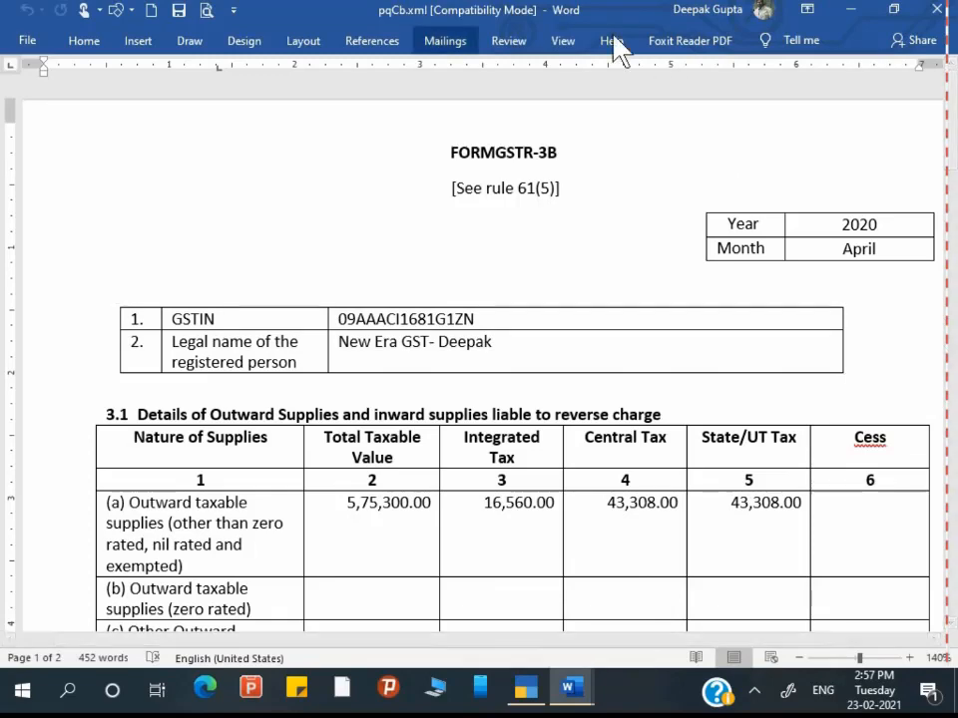
Step: Close pqCb.xml and scroll GST Assignment 2021.docx down to Chapter 4 on sale services
click(938, 9)
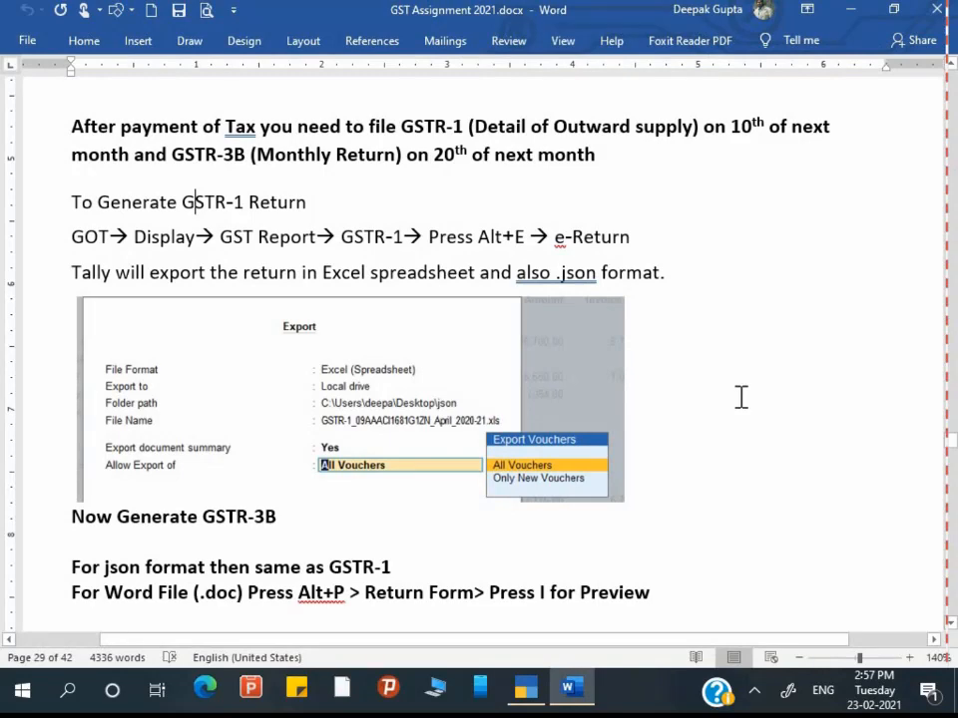
scroll(742, 397, down, 3)
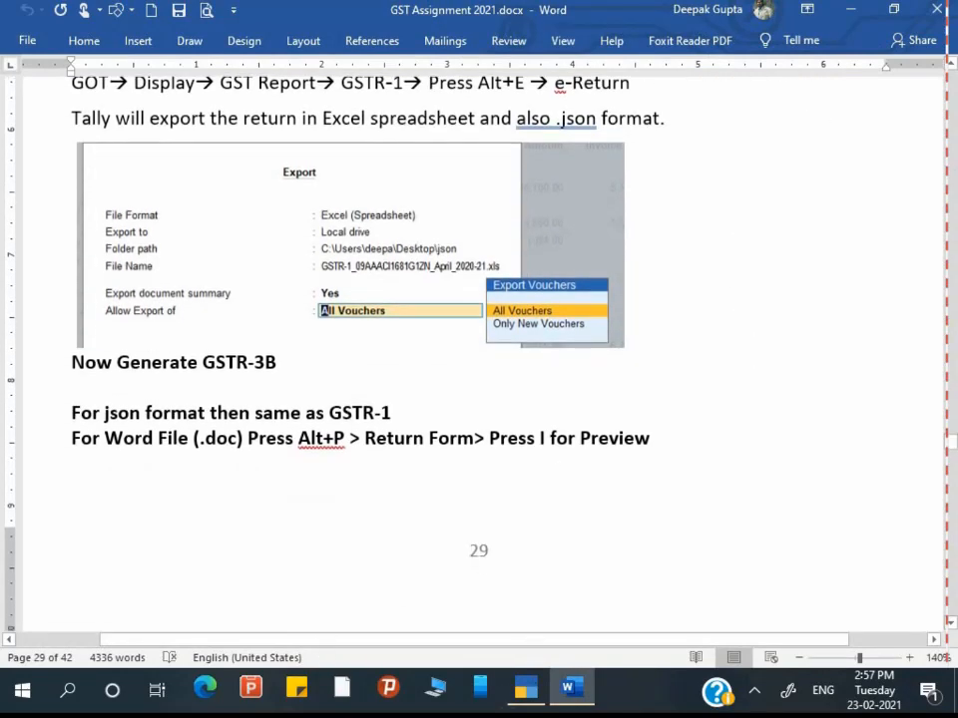
scroll(479, 399, down, 10)
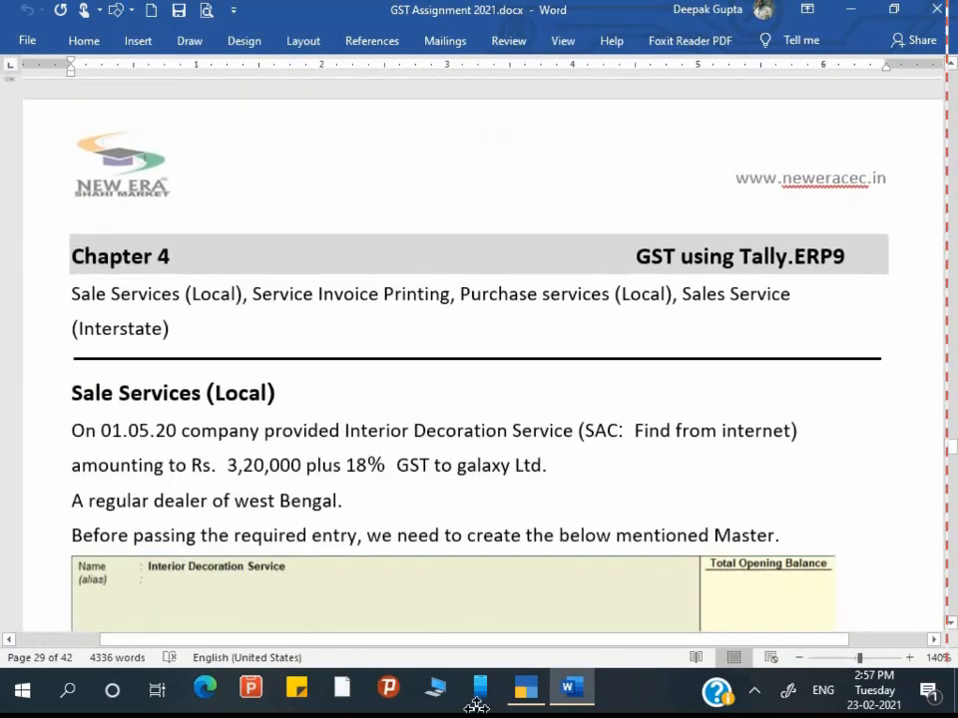
scroll(418, 567, down, 3)
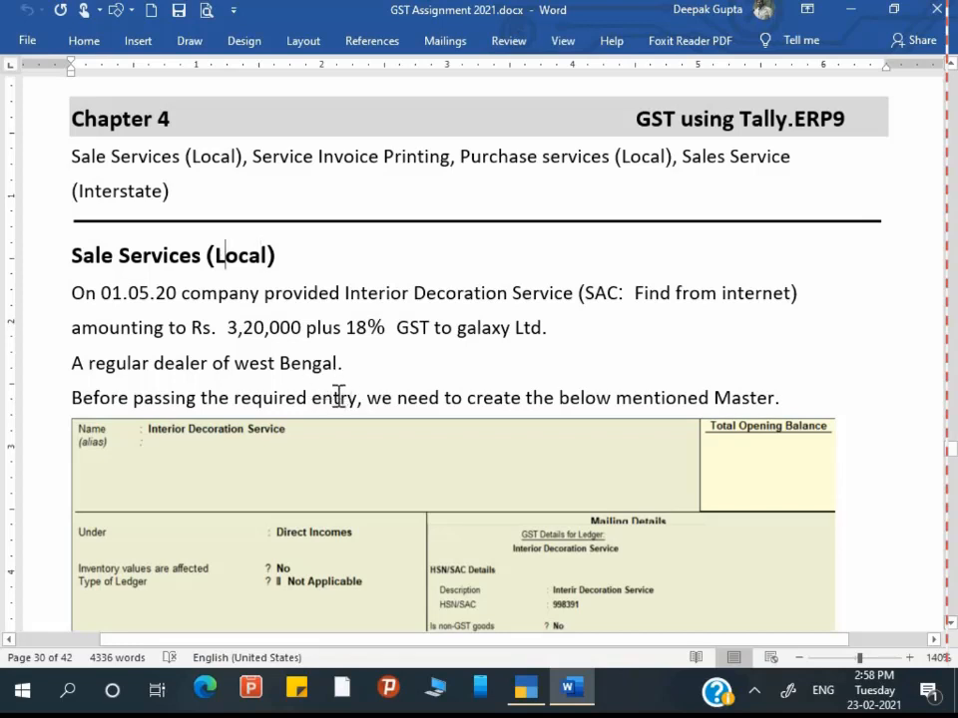
Step: Join 'A regular dealer of west Bengal' onto the galaxy Ltd sentence with a comma and lowercase 'a'
key(ctrl+shift+Left)
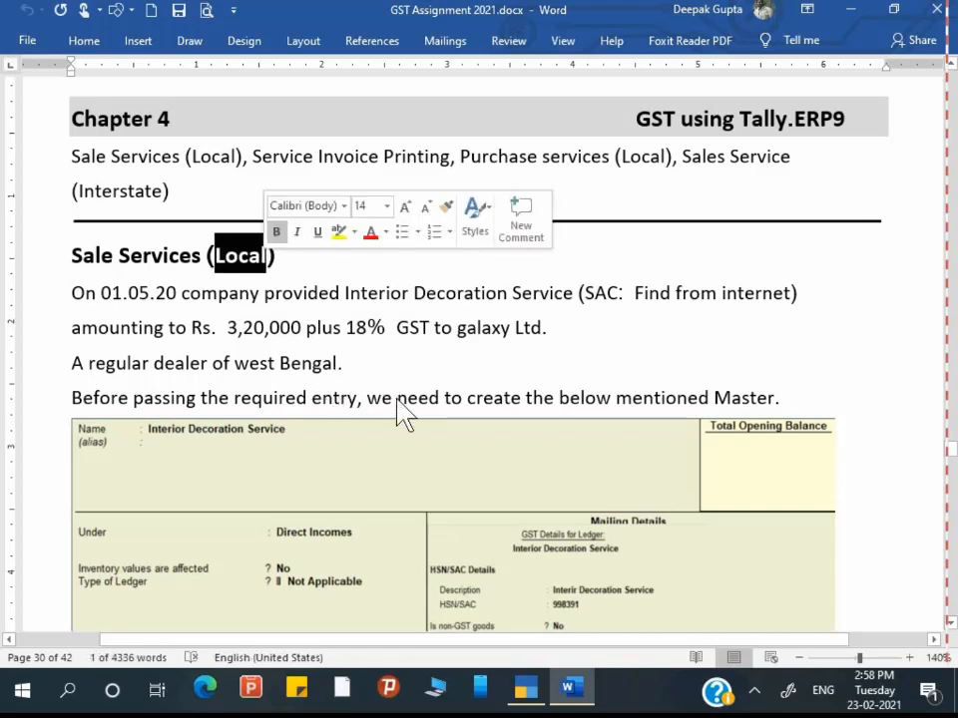
scroll(250, 461, down, 1)
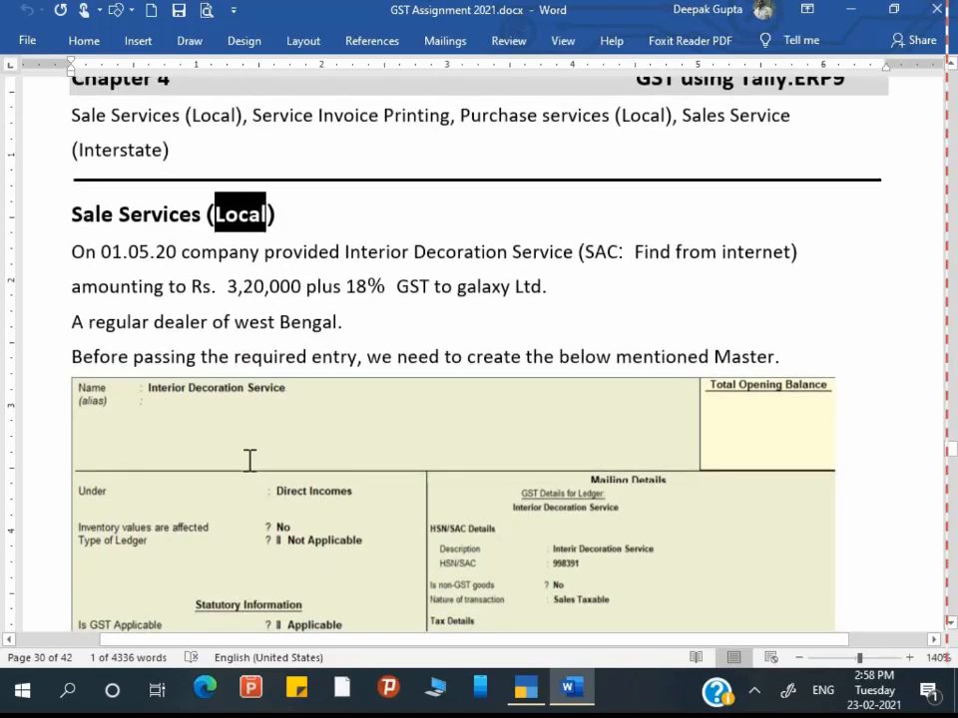
click(122, 255)
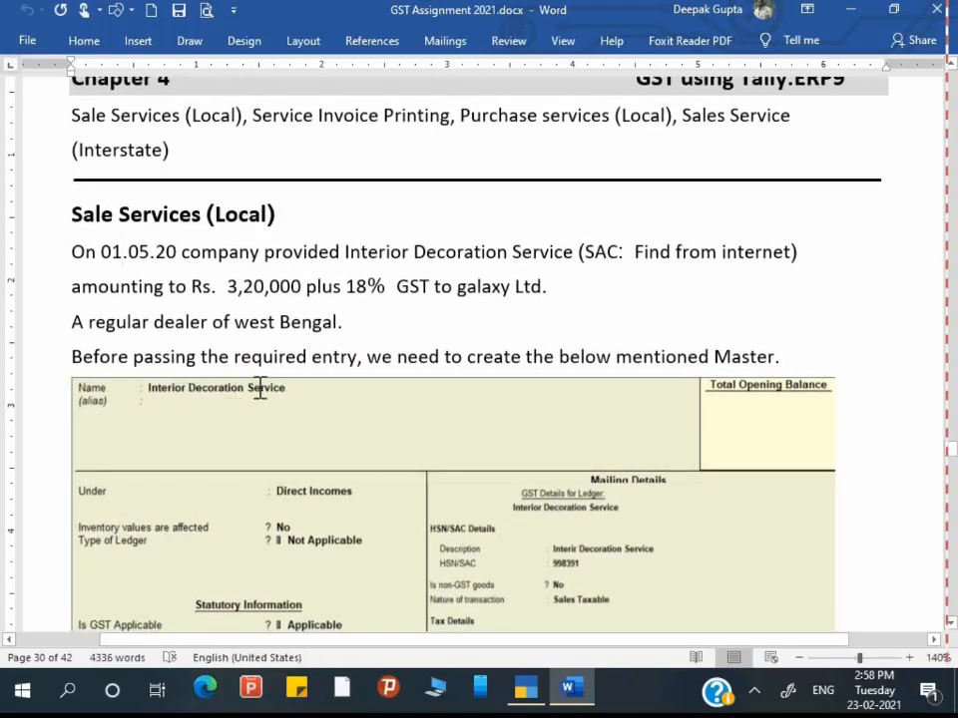
click(178, 256)
click(71, 321)
key(BackSpace)
key(BackSpace)
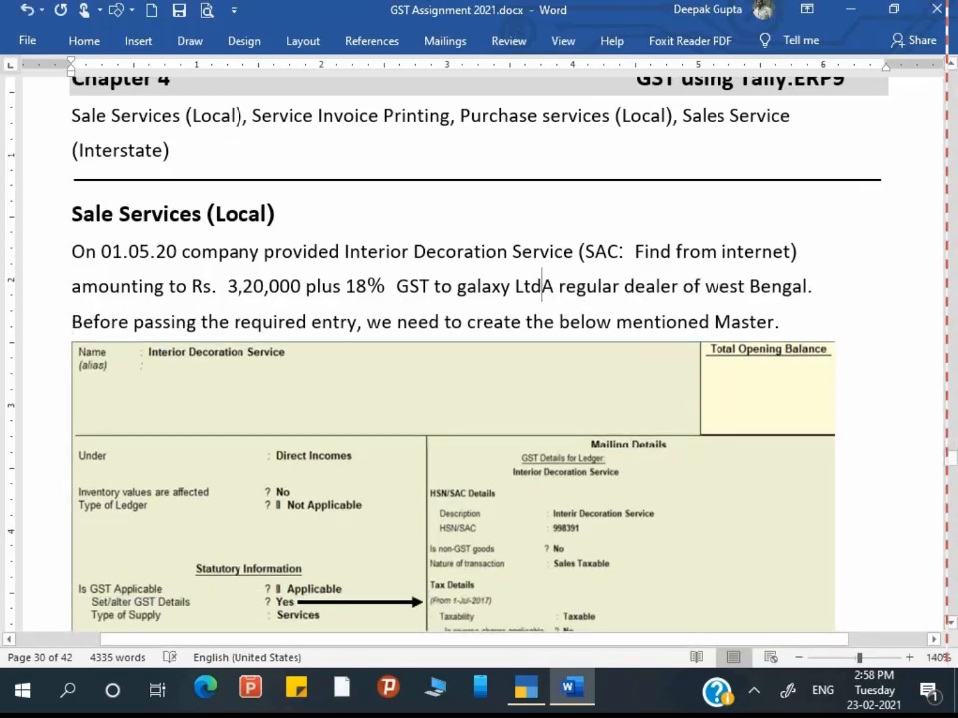
text(,)
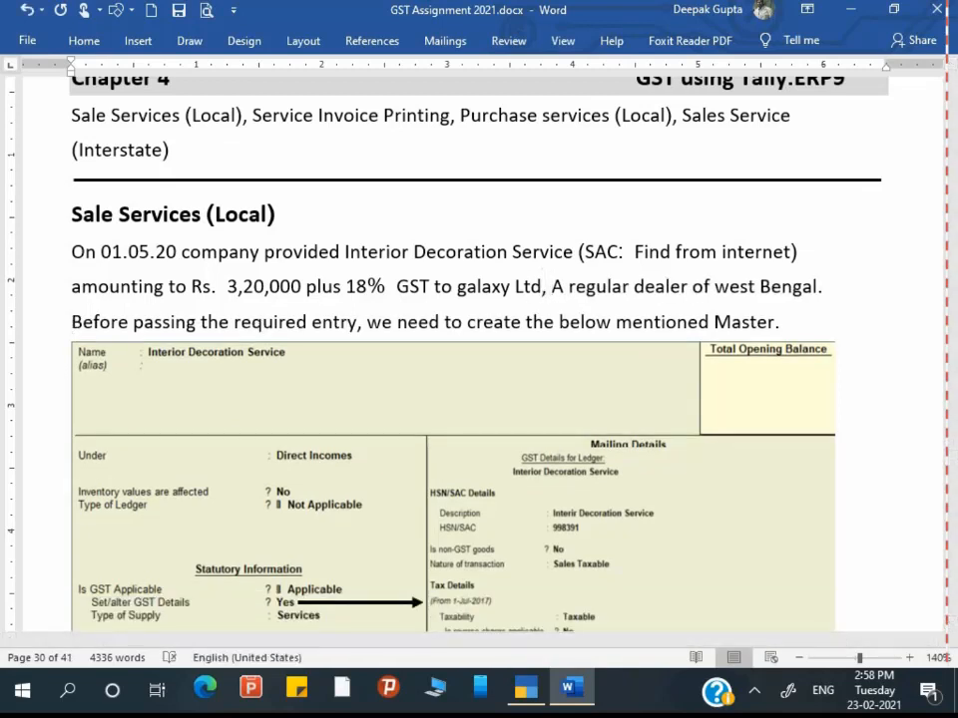
key(Delete)
text(a)
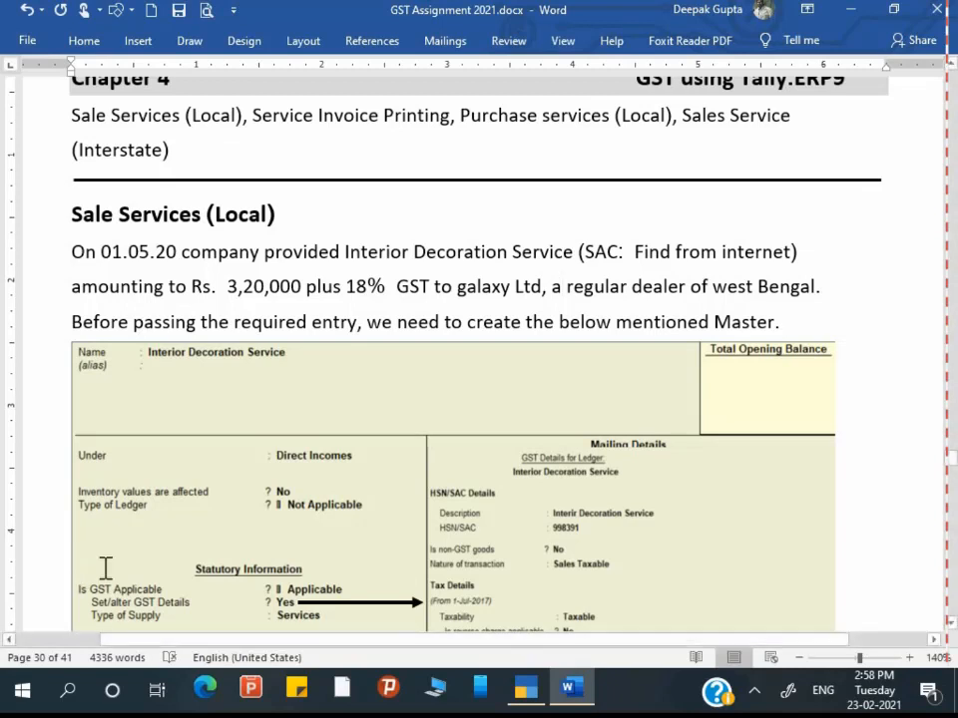
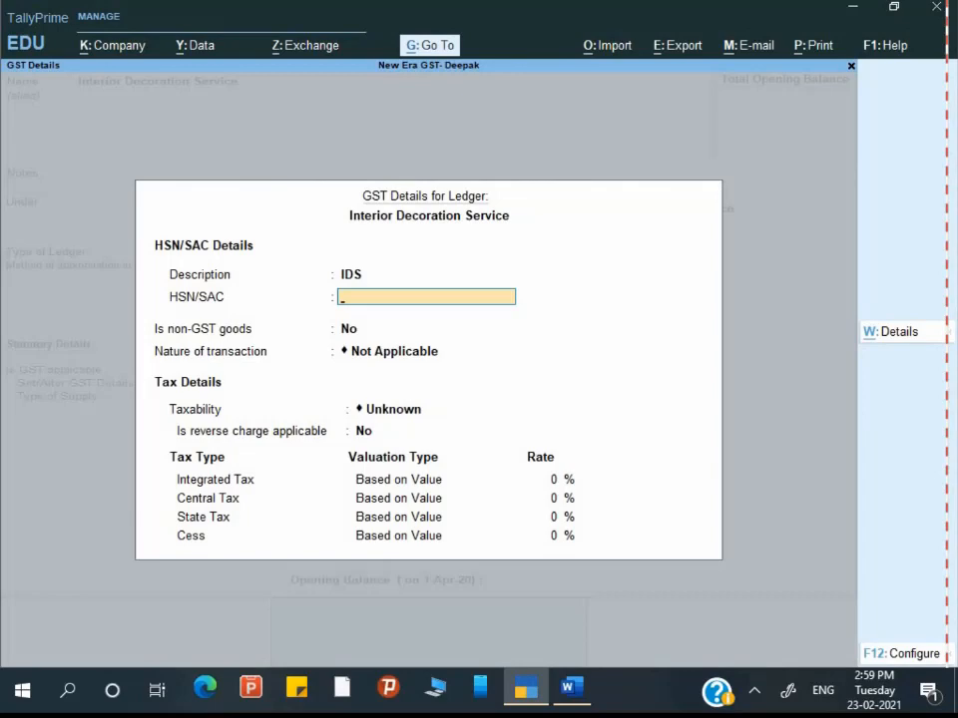
Step: Enter SAC 998391 and choose Sales Taxable as the nature of transaction
text(998)
key(alt+Tab)
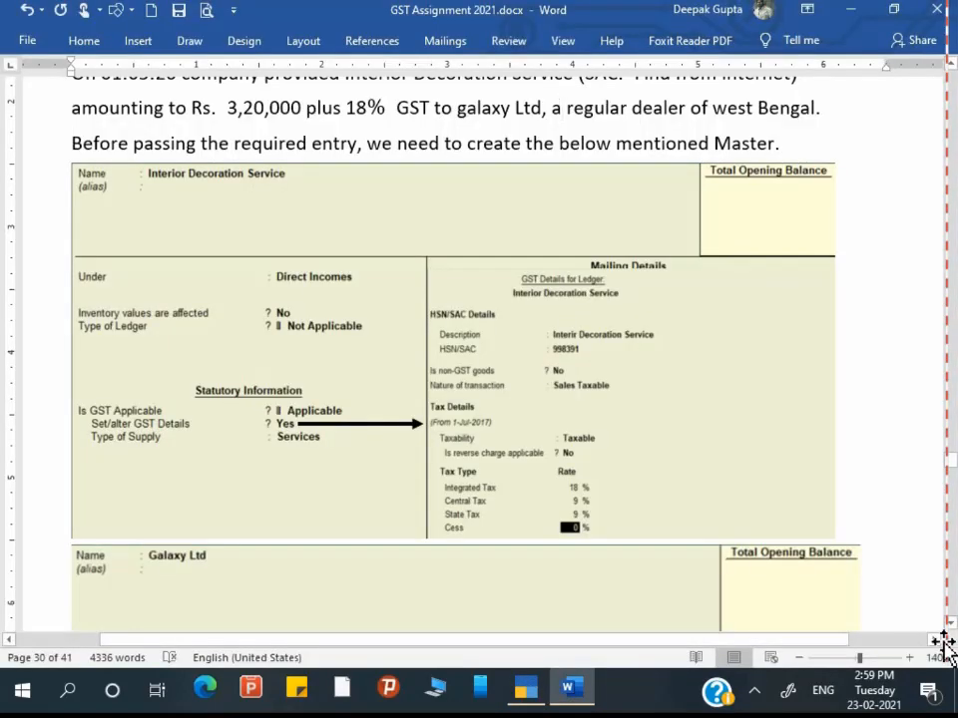
key(alt+Tab)
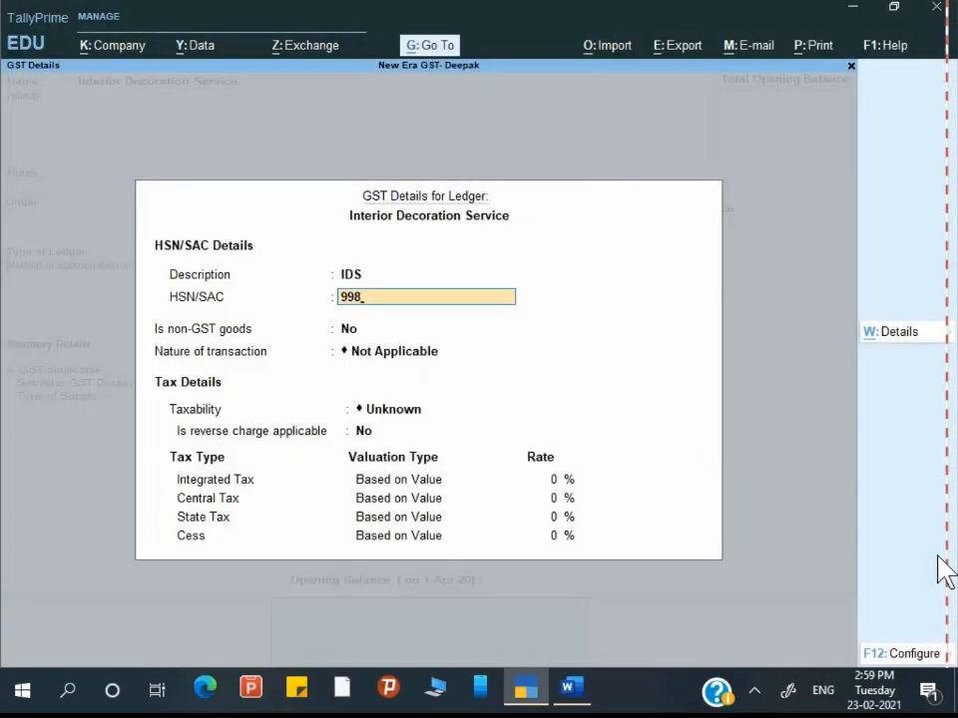
text(391)
key(Return)
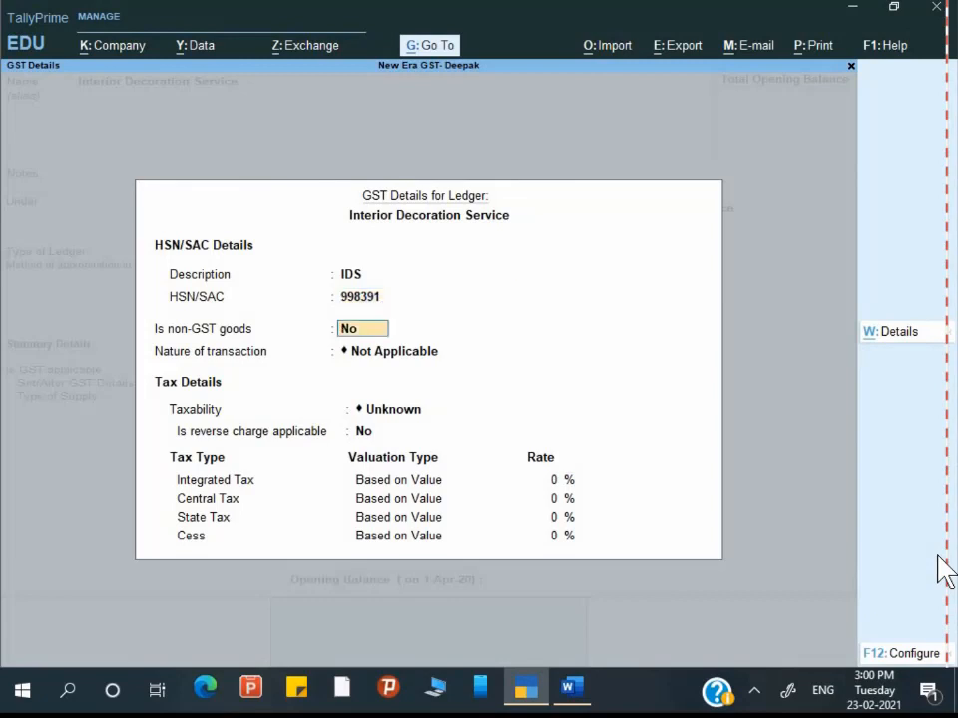
key(Return)
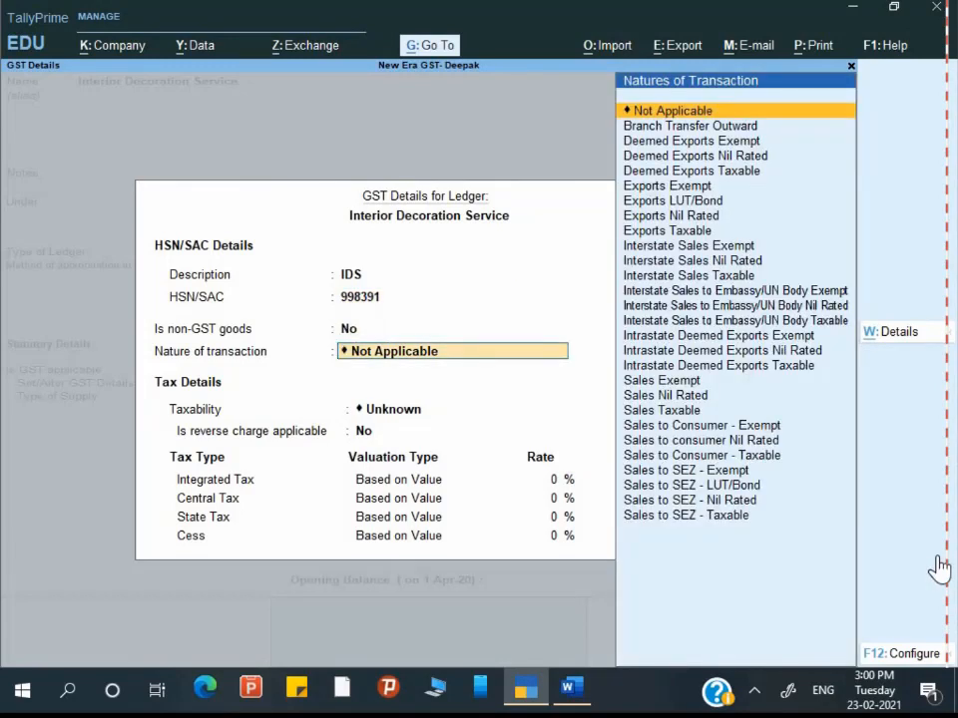
key(Down)
key(Down)
key(Down)
key(Down)
key(Down)
key(Down)
key(Down)
key(Down)
key(Down)
key(Down)
key(Down)
key(Down)
key(Down)
key(Down)
key(Down)
key(Down)
key(Down)
key(Down)
key(Down)
key(Down)
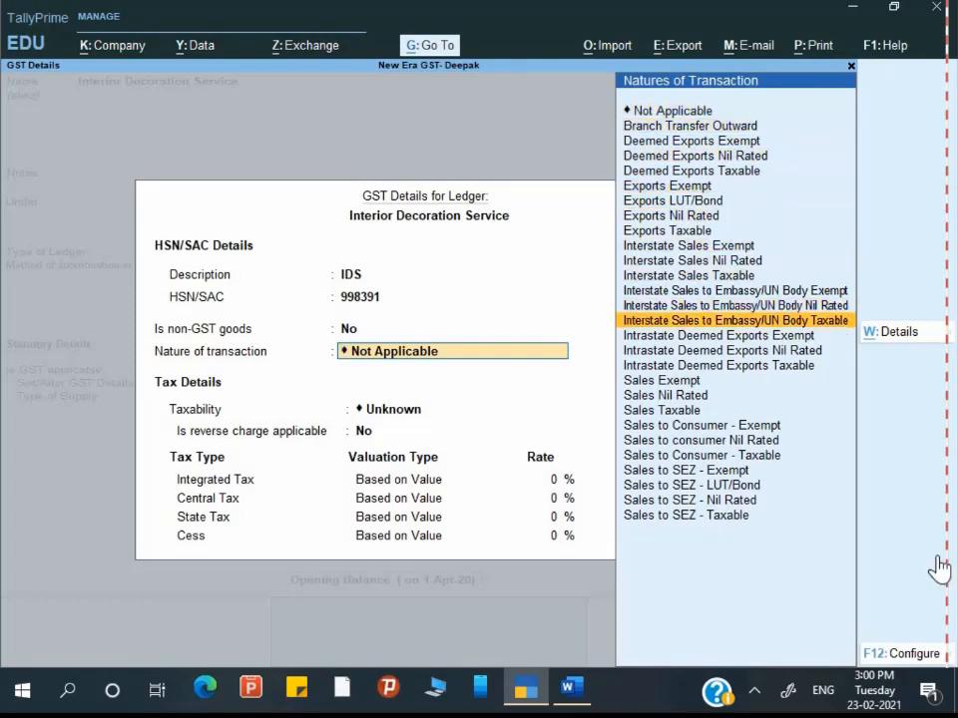
key(Return)
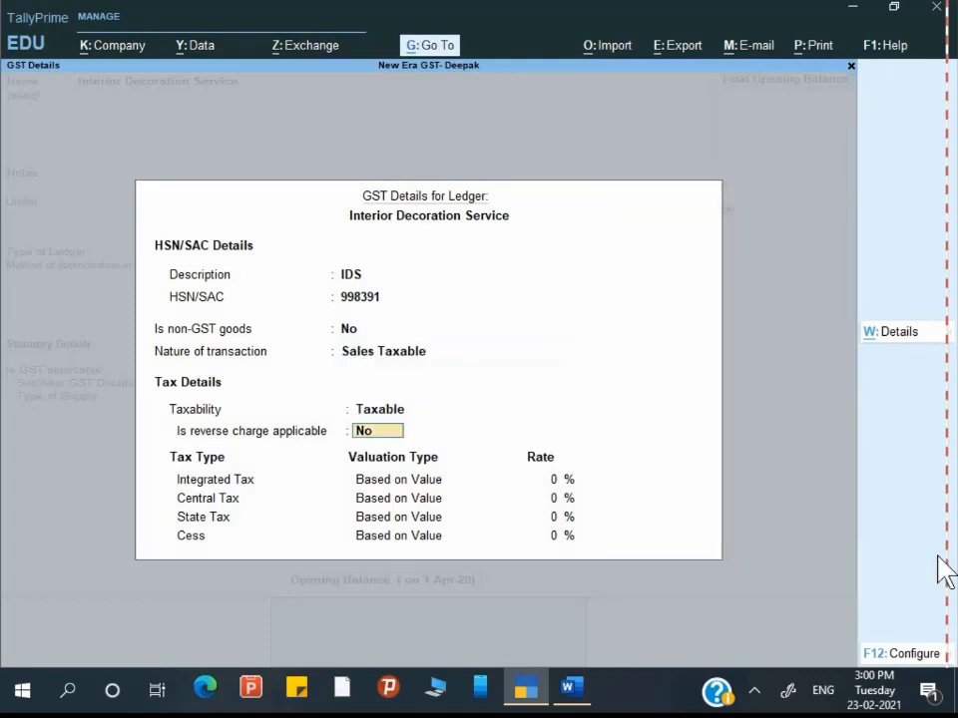
Step: Keep reverse charge No and set 18% integrated tax with 9% central and state tax
key(alt+Tab)
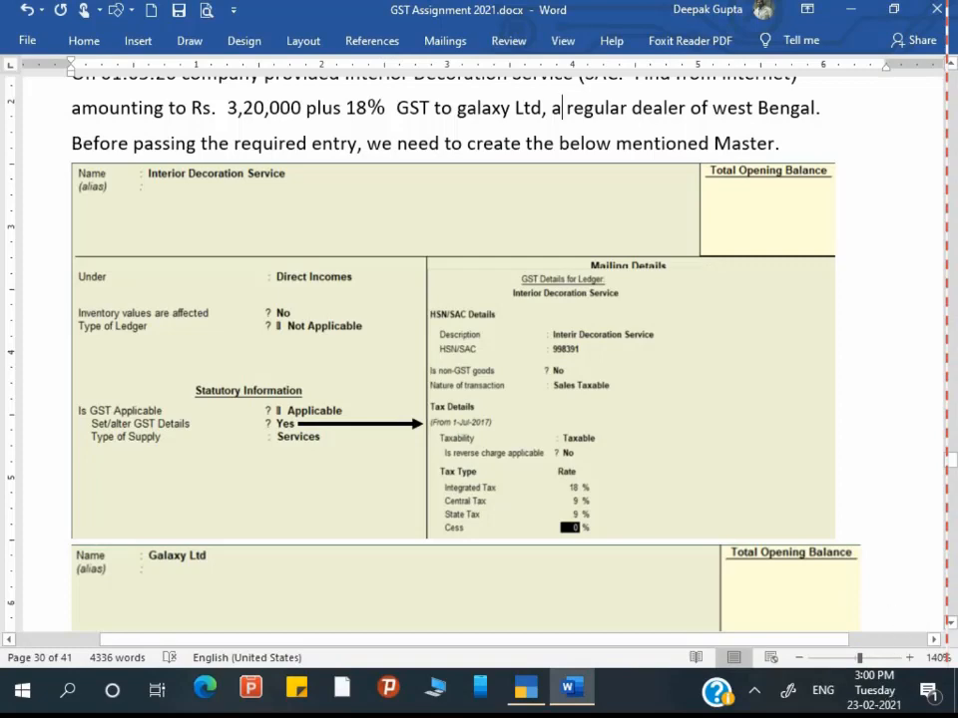
key(alt+Tab)
key(Return)
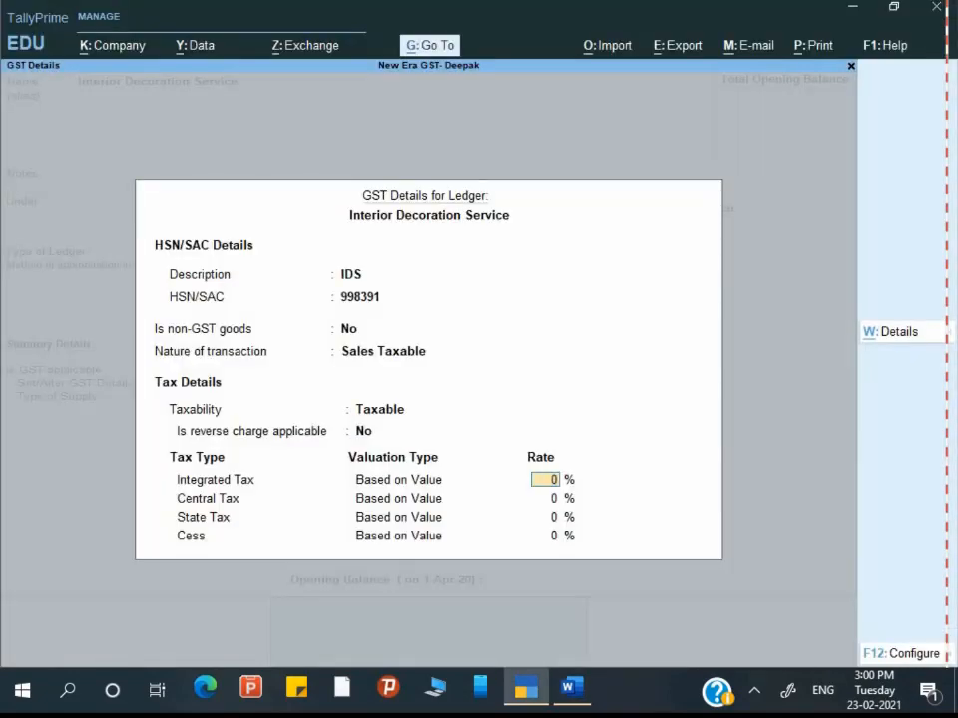
text(18)
key(Return)
key(Return)
key(Return)
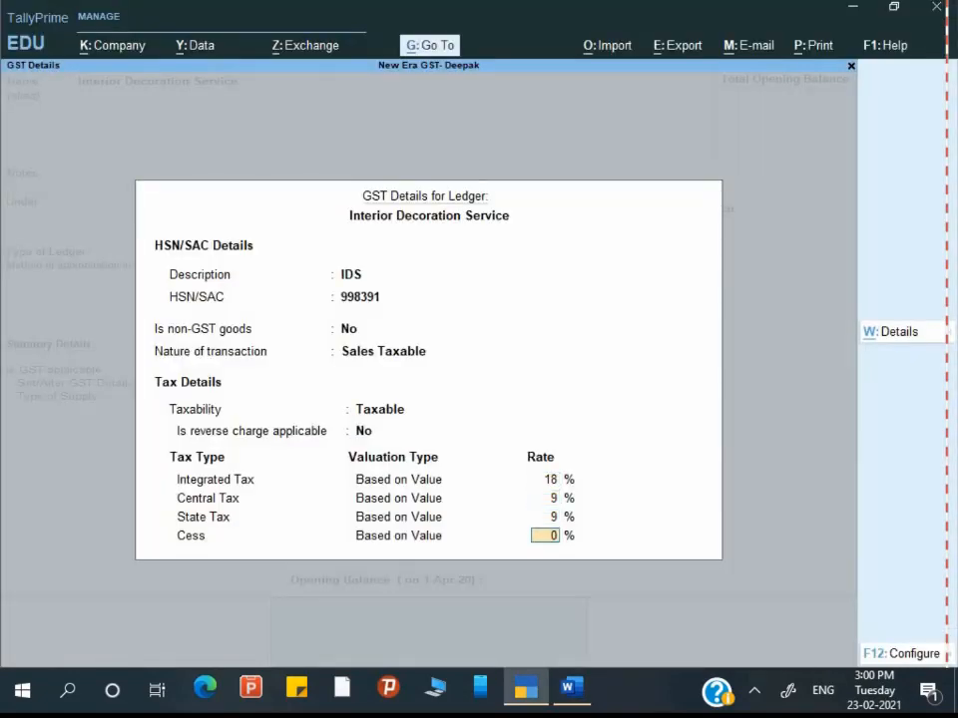
key(Return)
key(Return)
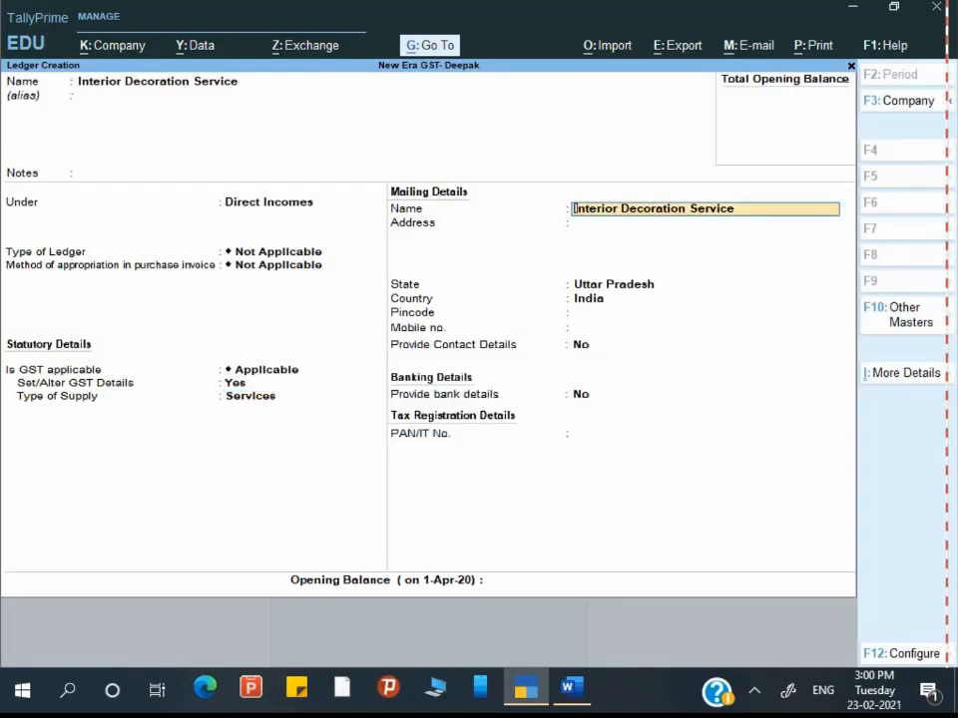
key(Return)
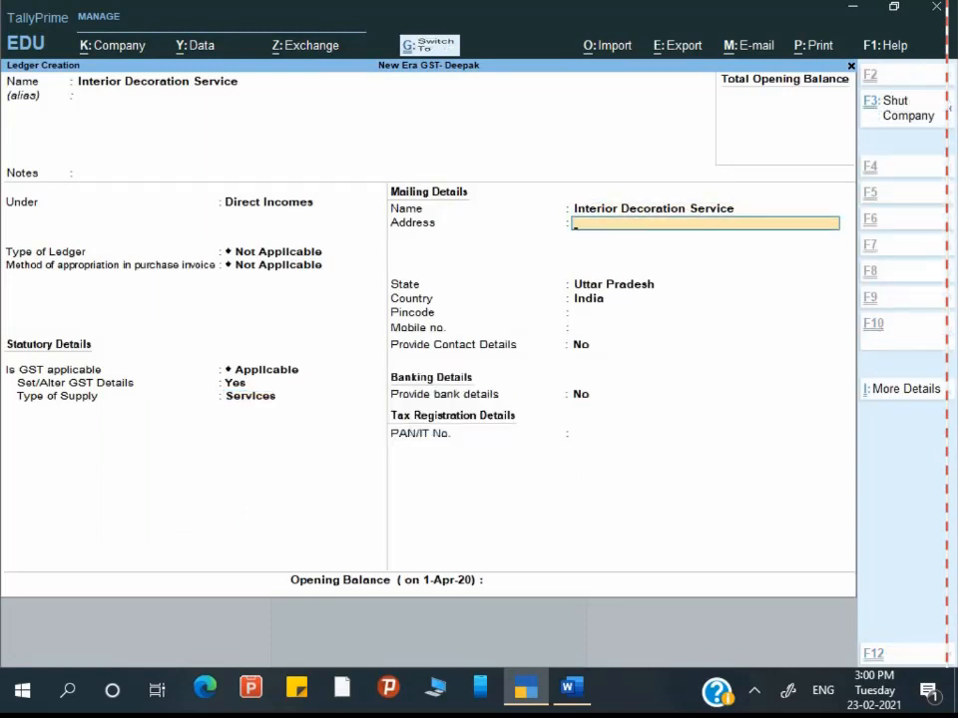
Step: Save the Interior Decoration Service ledger and check the next master in the assignment
key(ctrl+a)
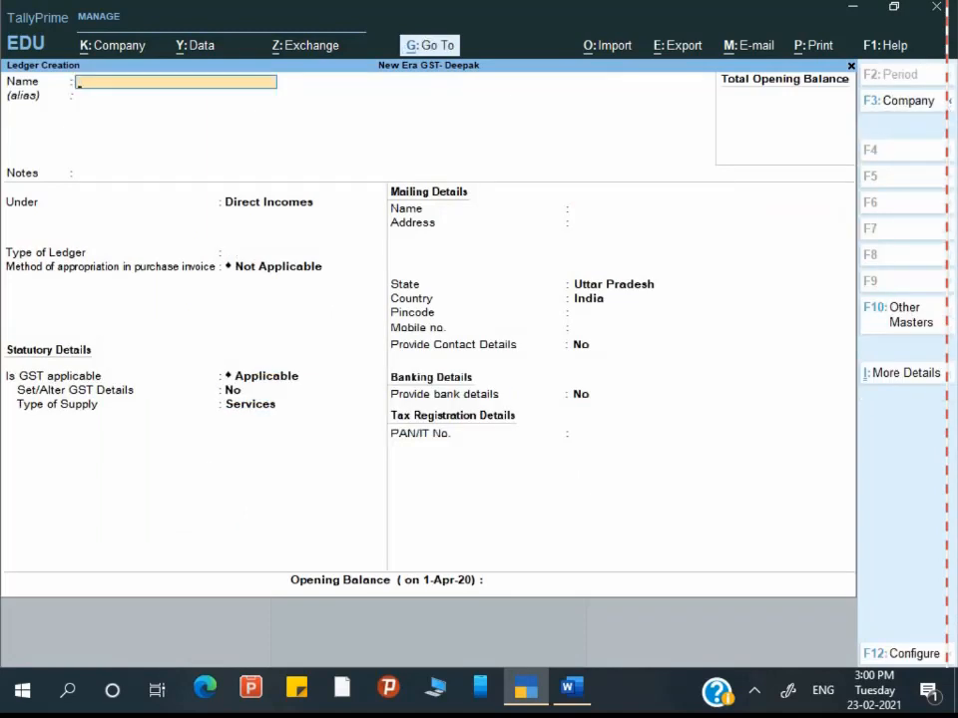
key(alt+Tab)
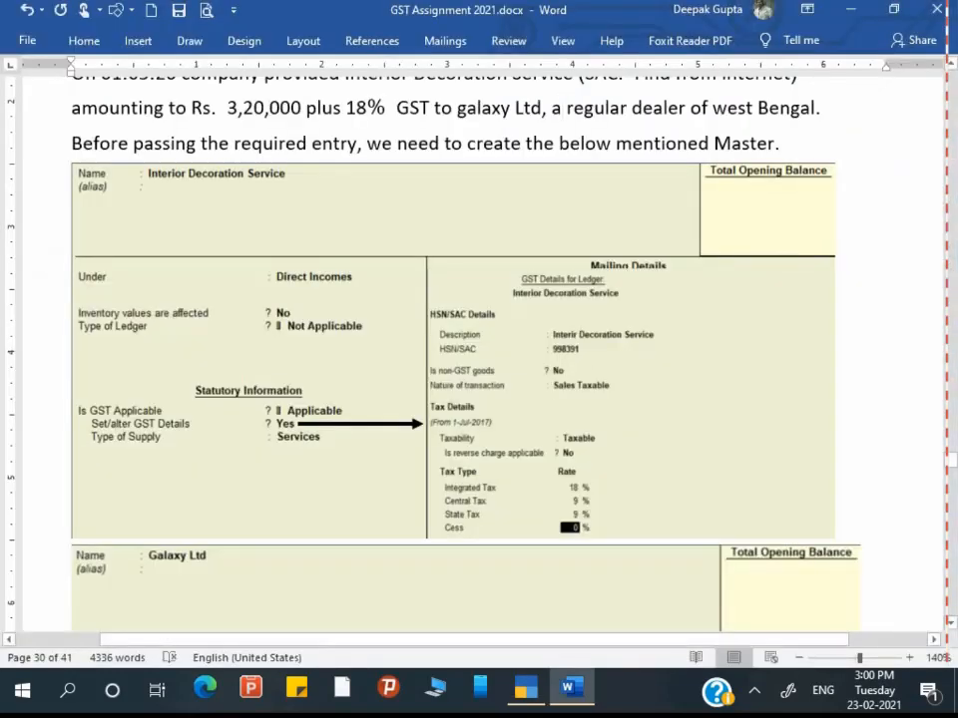
scroll(657, 563, down, 5)
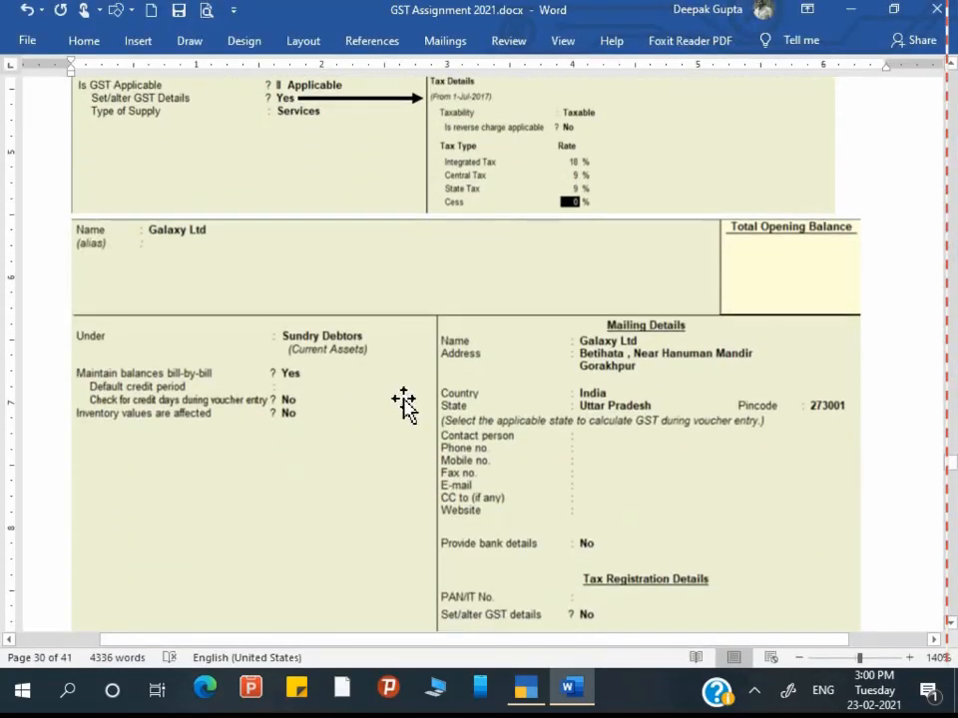
scroll(464, 419, up, 2)
key(alt+Tab)
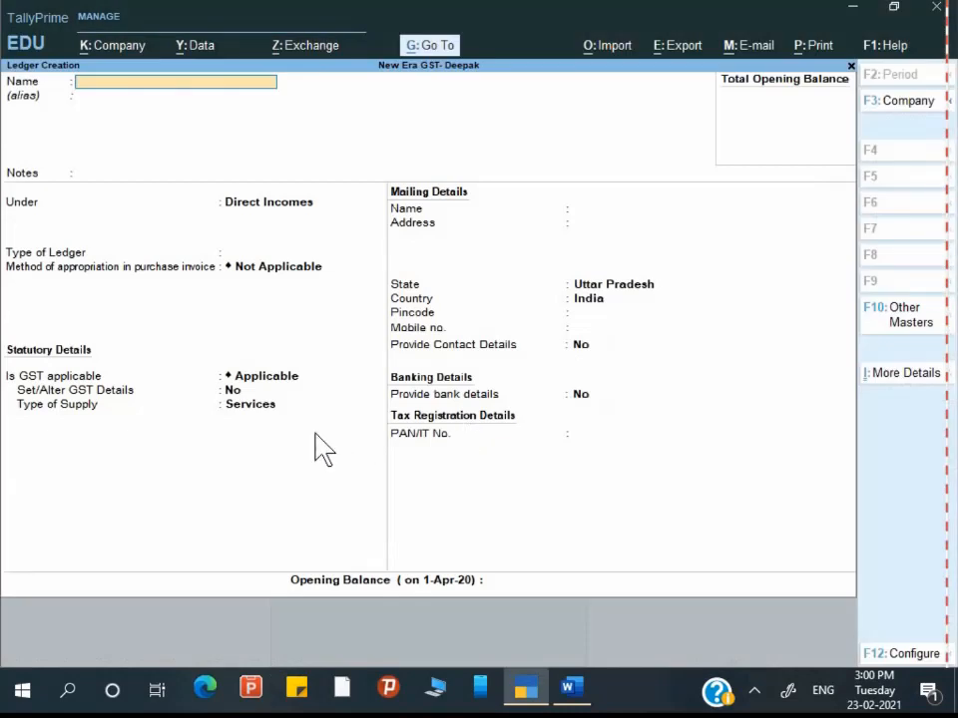
Step: Name the new ledger Galaxy Ltd. under Sundry Debtors, keeping bill-by-bill defaults
text(Gala)
text(xt)
text(y)
text( Ltd)
text(.)
key(Return)
key(Return)
key(Return)
text(S)
key(Down)
key(Down)
key(Down)
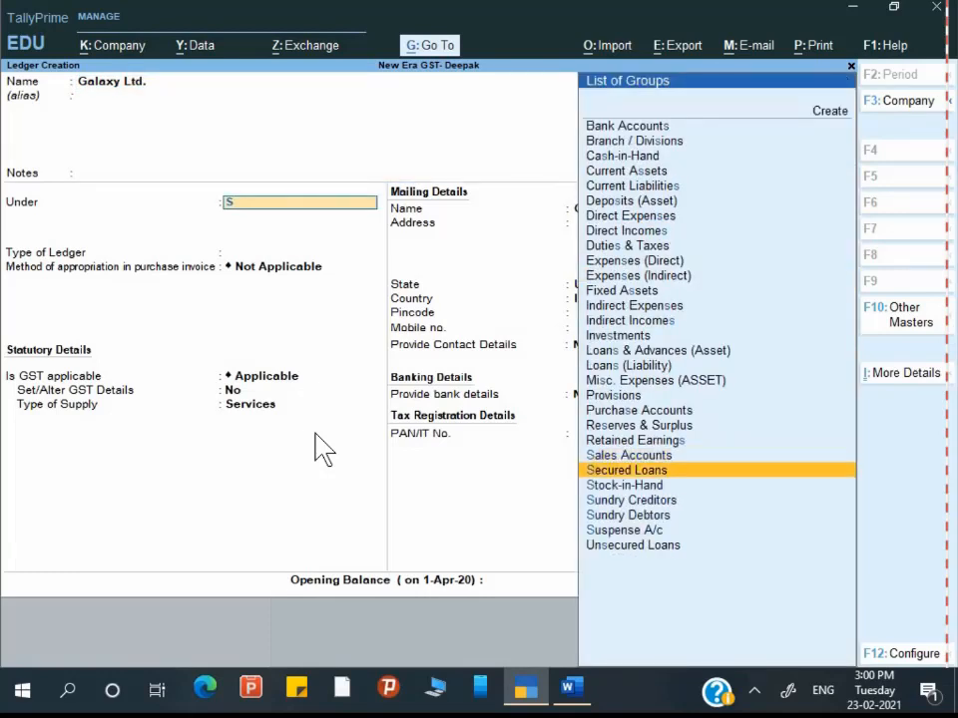
key(Down)
key(Return)
key(Return)
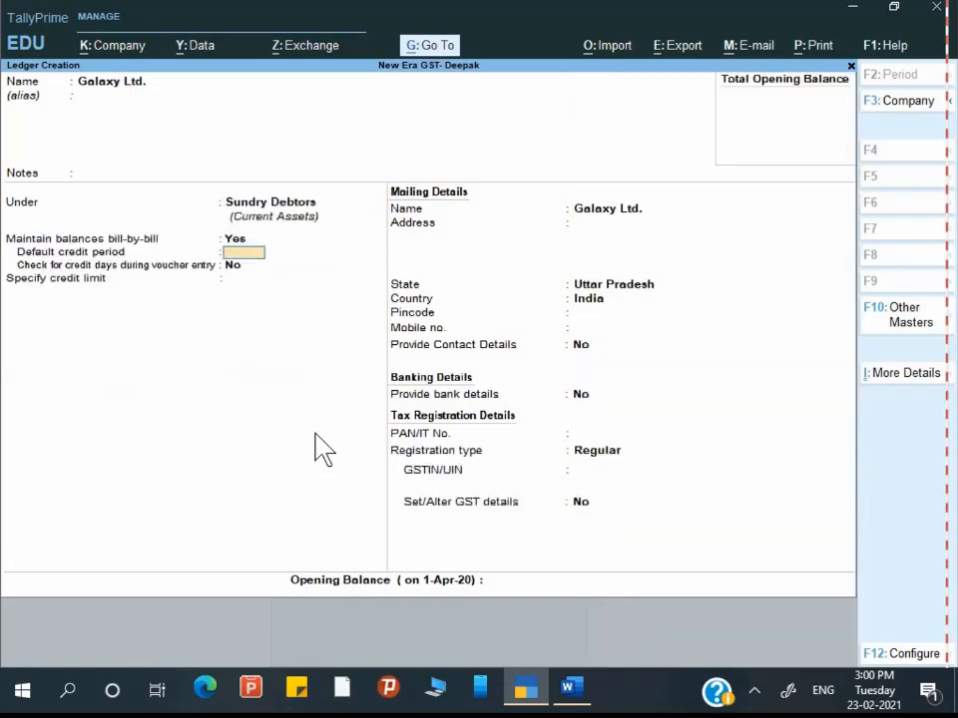
key(Return)
key(Return)
key(Return)
key(Return)
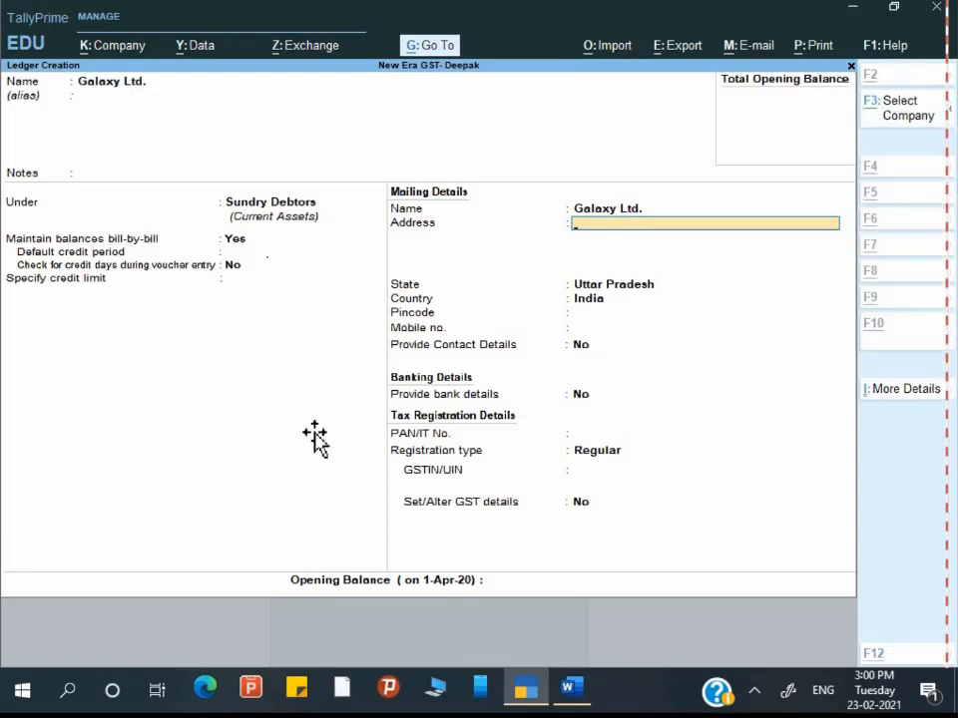
key(alt+Tab)
scroll(905, 660, down, 3)
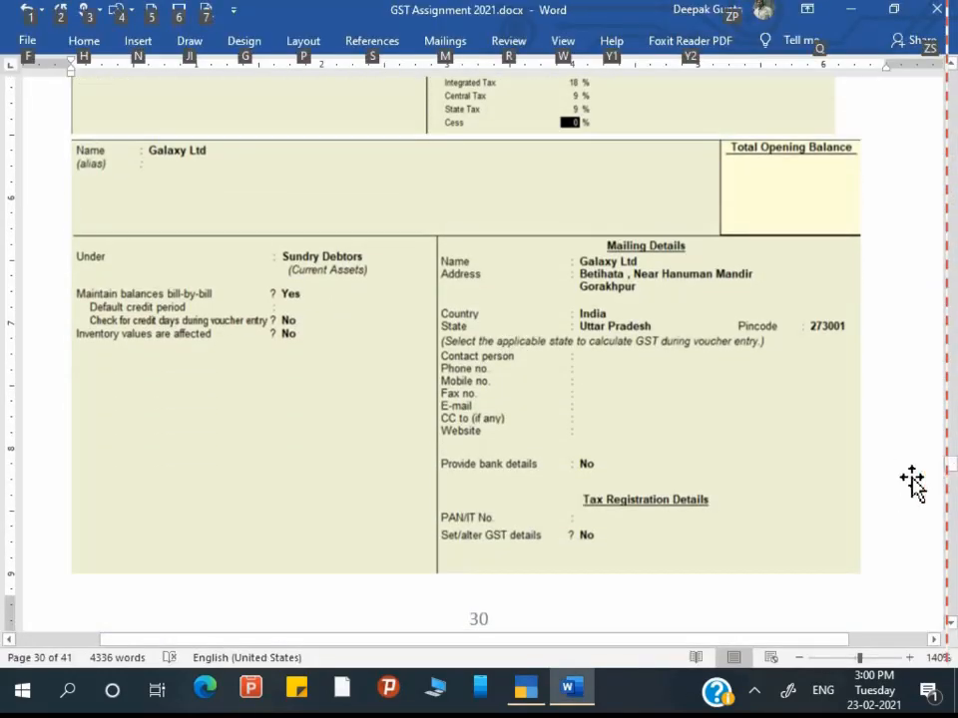
key(alt+Tab)
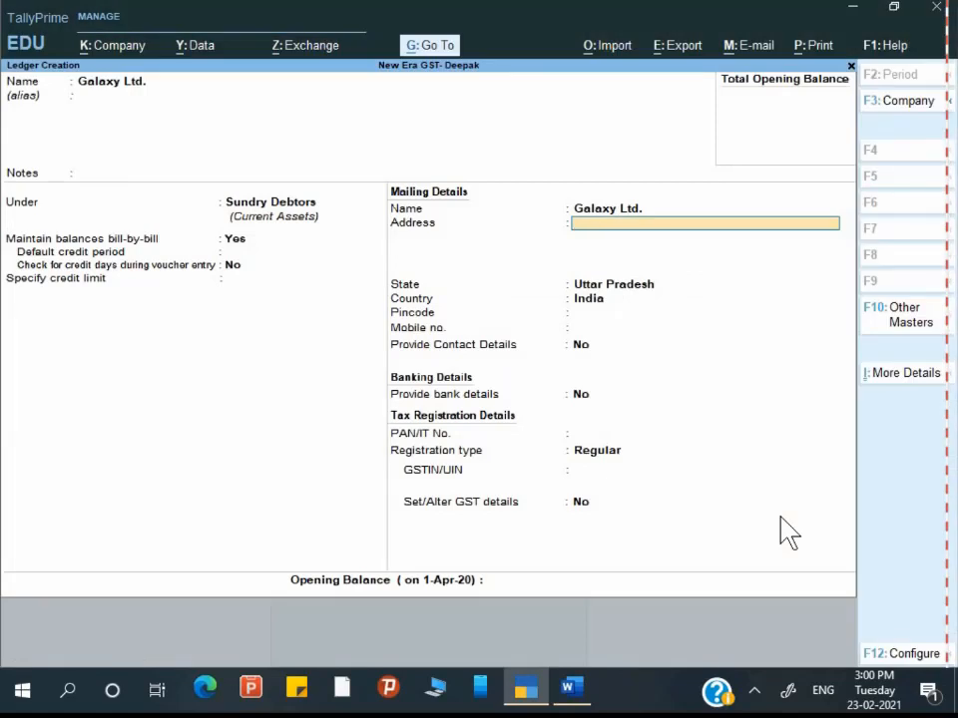
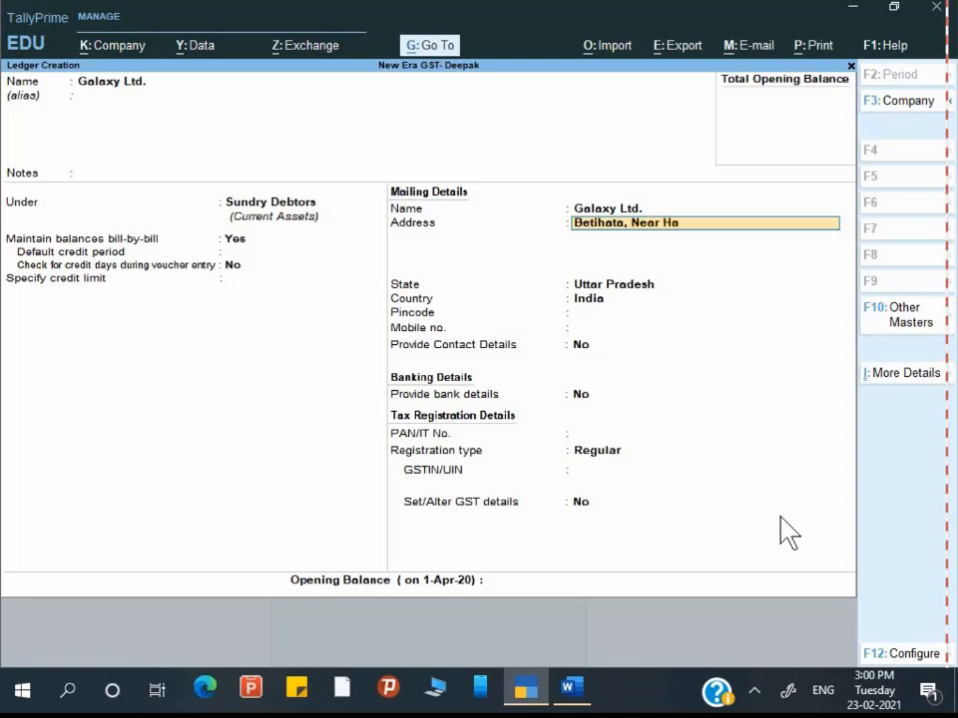
Step: Fill in Galaxy Ltd.'s two-line mailing address, keep state Uttar Pradesh and enter the pincode
key(Return)
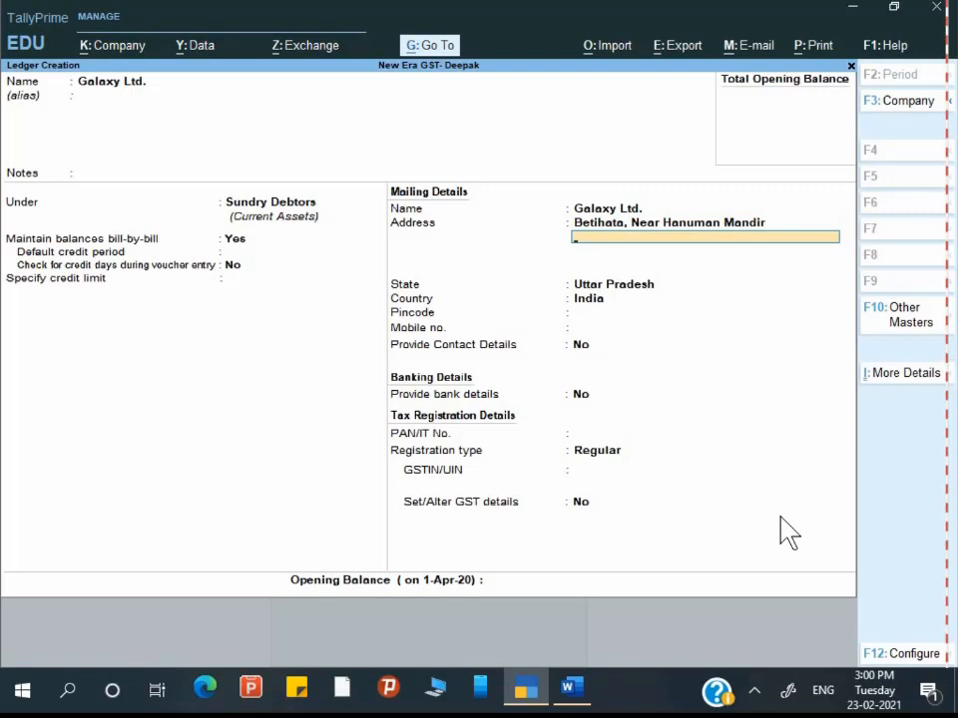
key(Return)
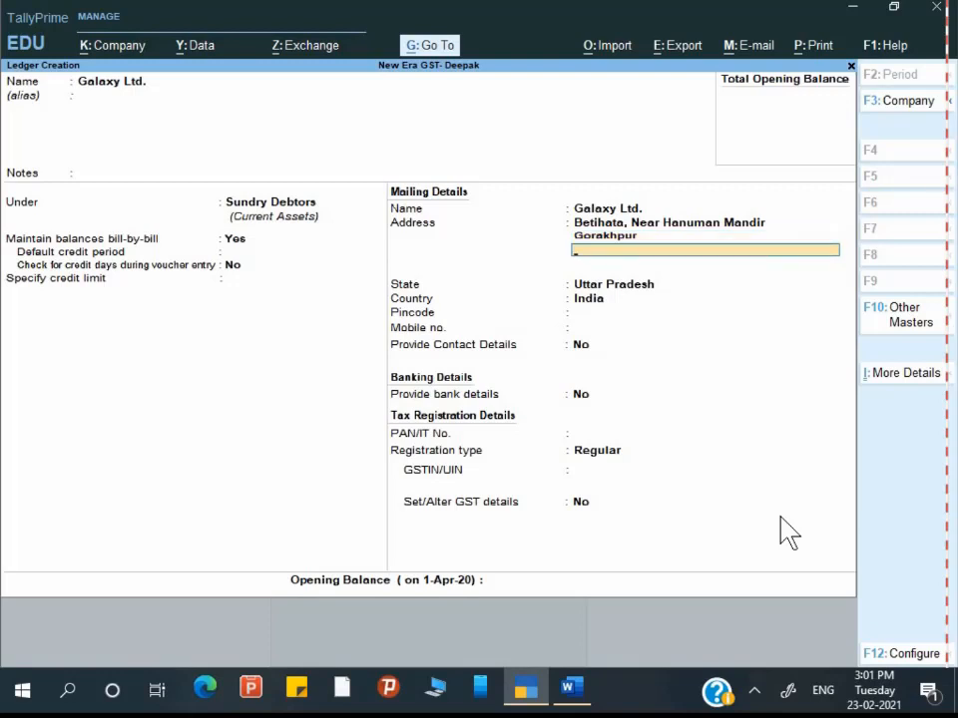
key(Return)
key(Return)
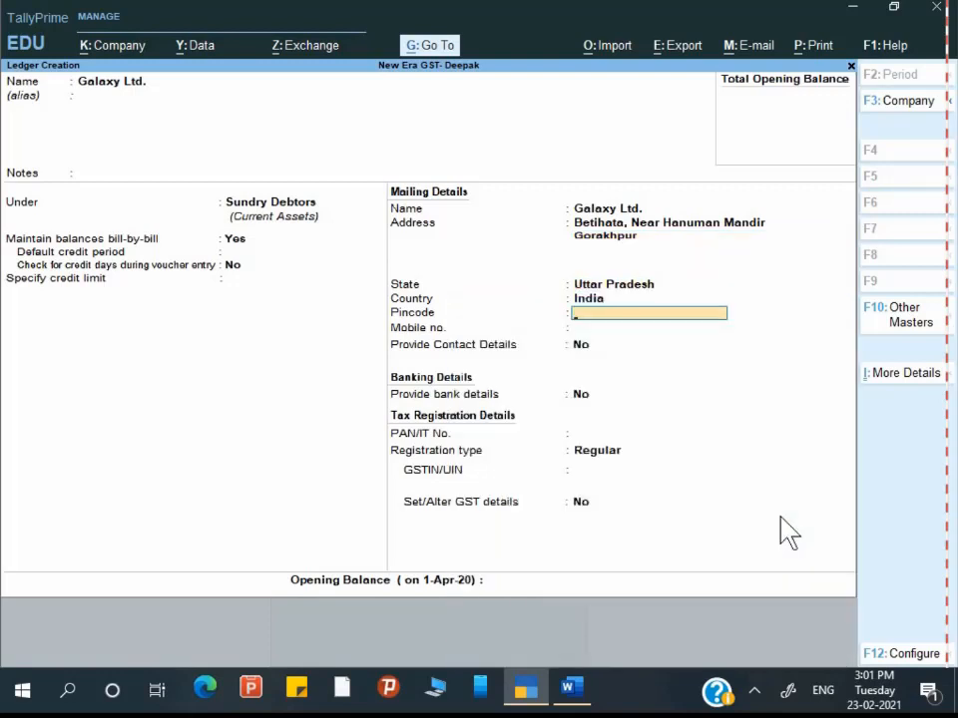
key(Return)
key(alt+Tab)
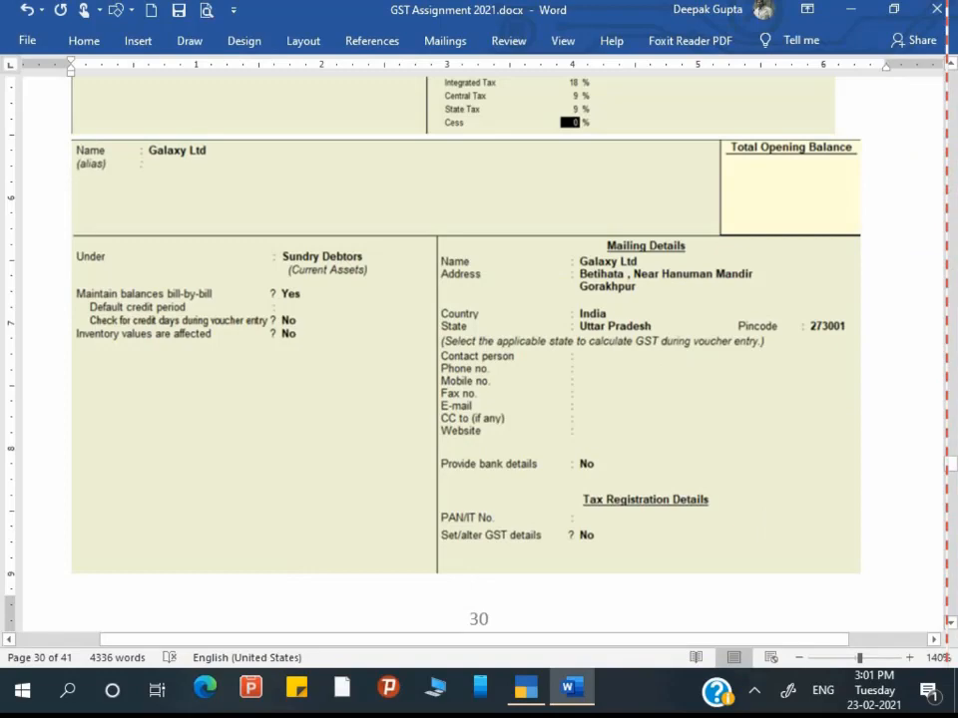
key(alt+Tab)
key(Return)
key(Return)
key(Return)
key(Return)
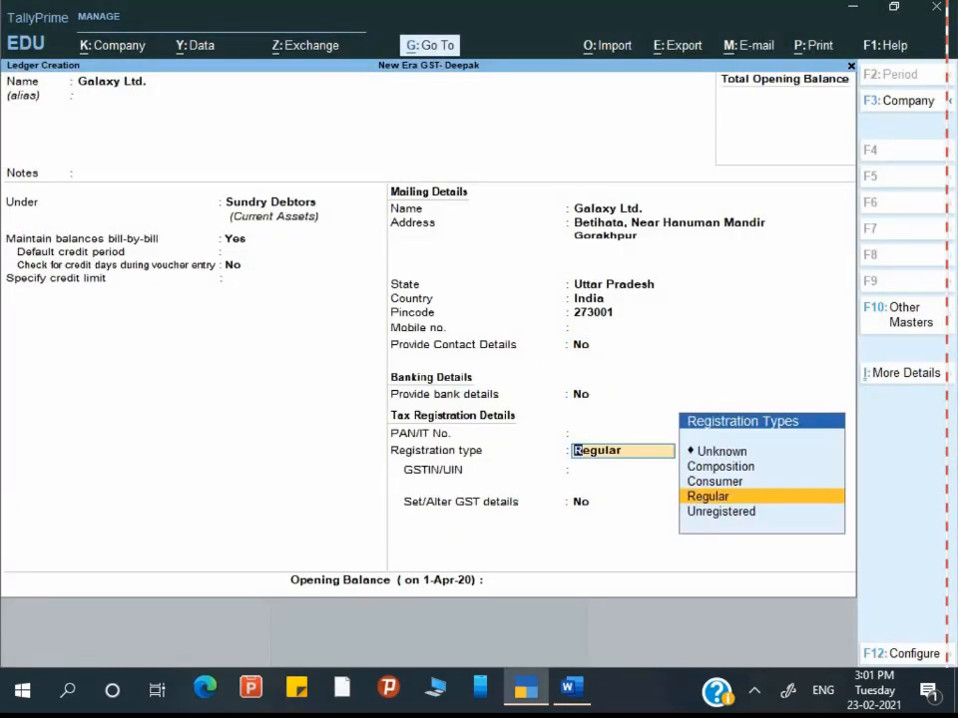
key(alt+Tab)
Step: Scroll the Word guide past the Interior Decoration Service picture to Galaxy Ltd's tax invoice and GSTIN
scroll(479, 300, down, 3)
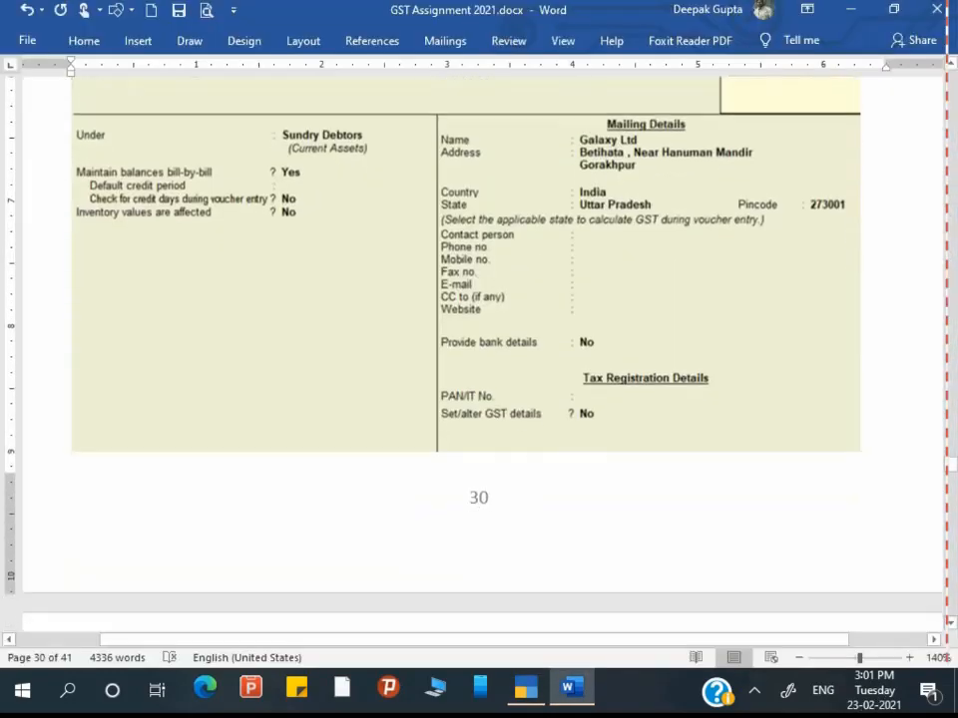
scroll(479, 349, down, 10)
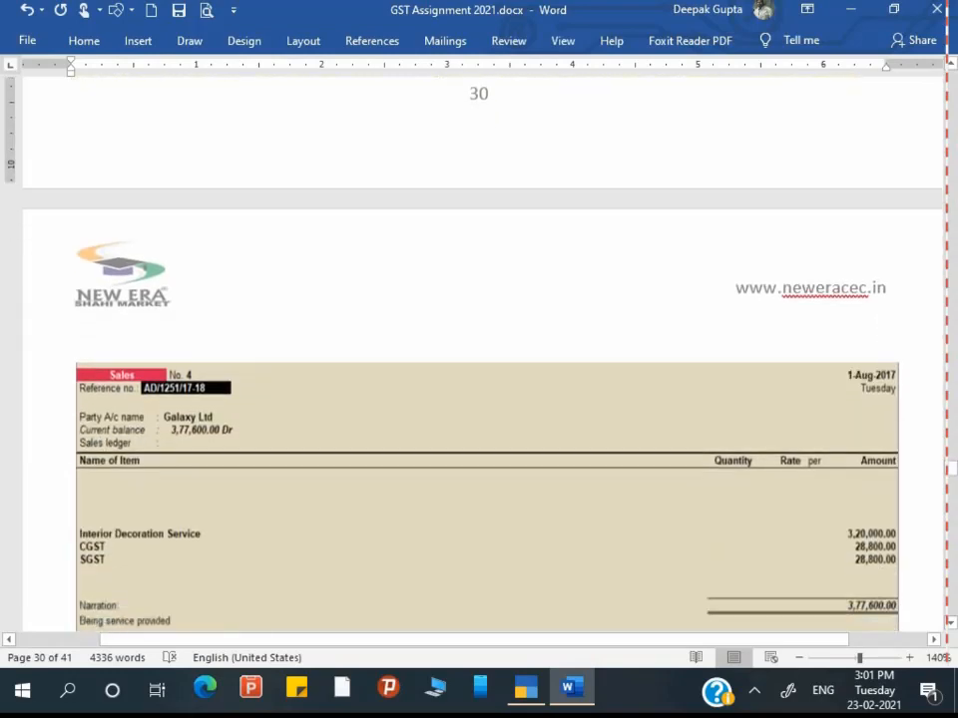
scroll(479, 350, up, 10)
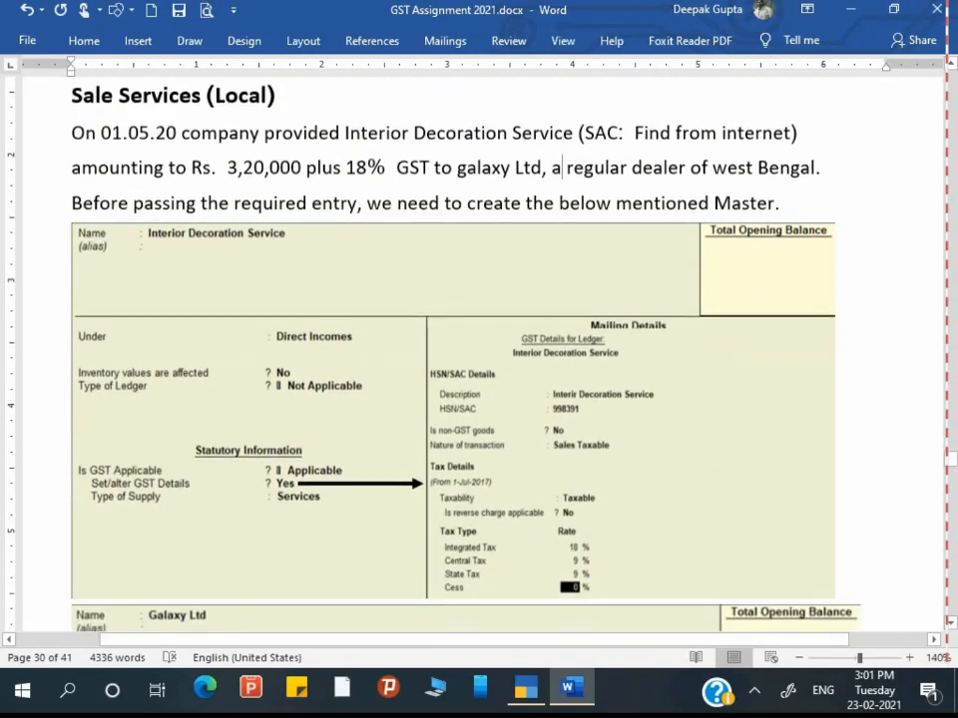
scroll(917, 281, down, 1)
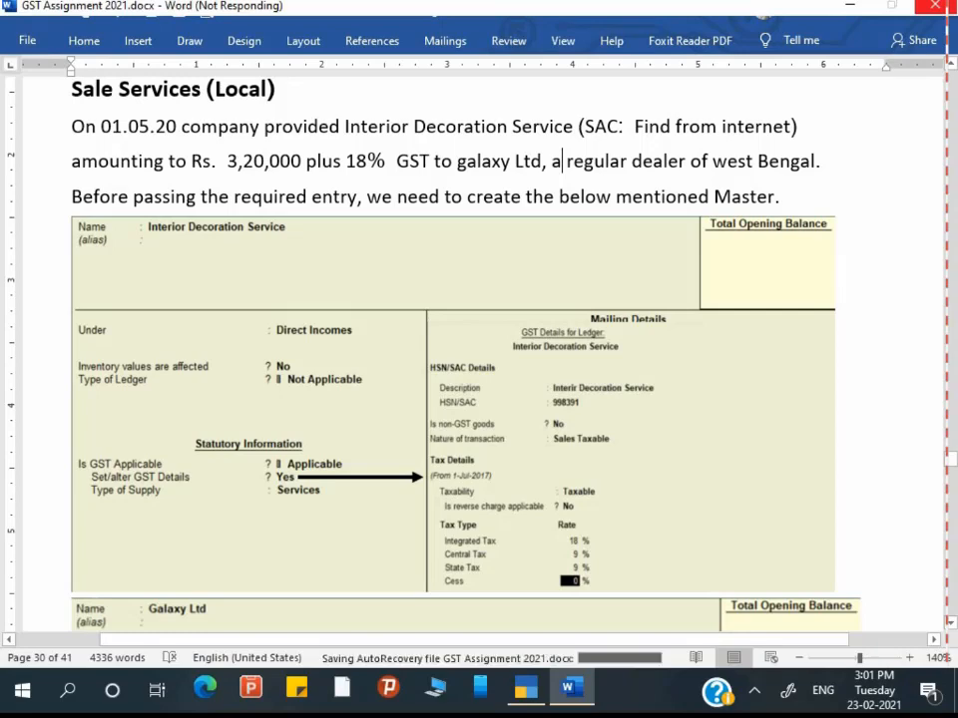
click(454, 404)
scroll(454, 404, down, 6)
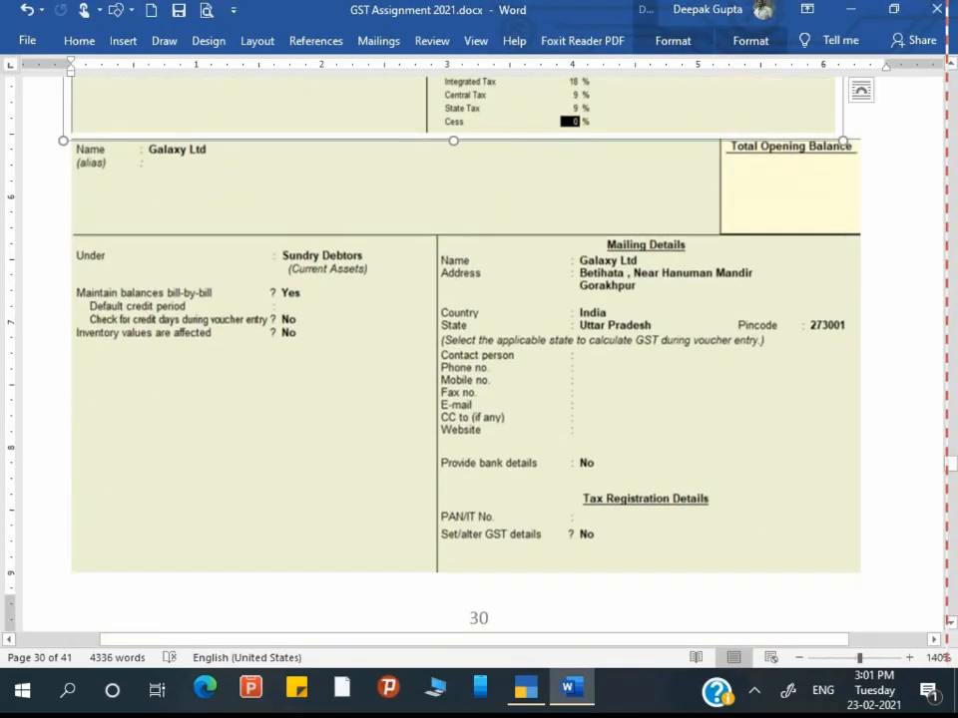
key(alt+Tab)
scroll(479, 349, down, 5)
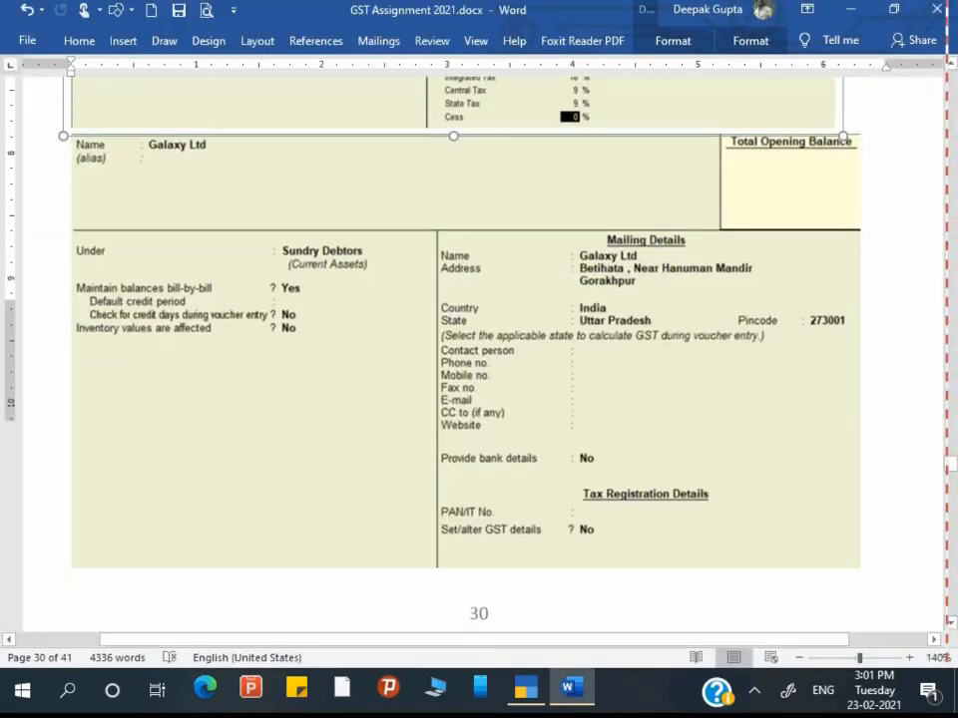
scroll(479, 349, down, 8)
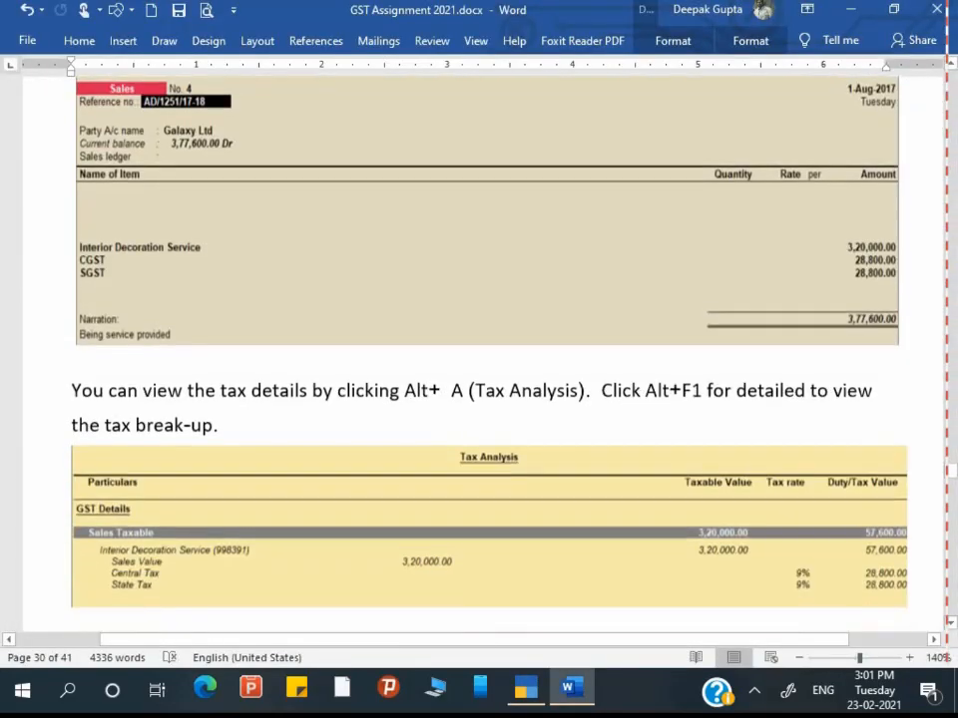
scroll(479, 349, down, 5)
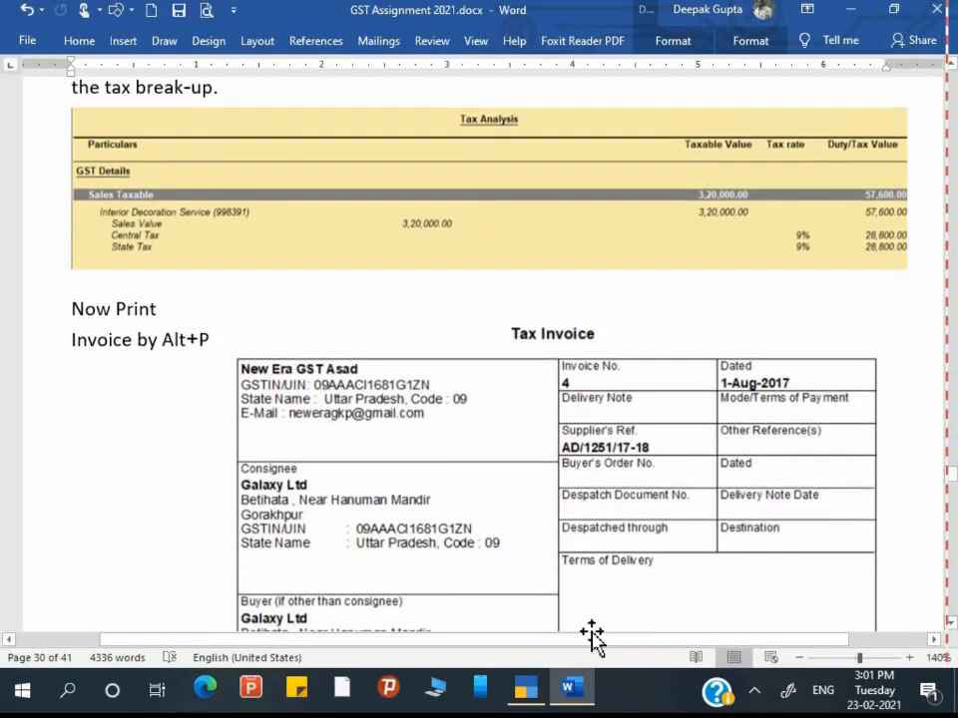
scroll(479, 349, down, 2)
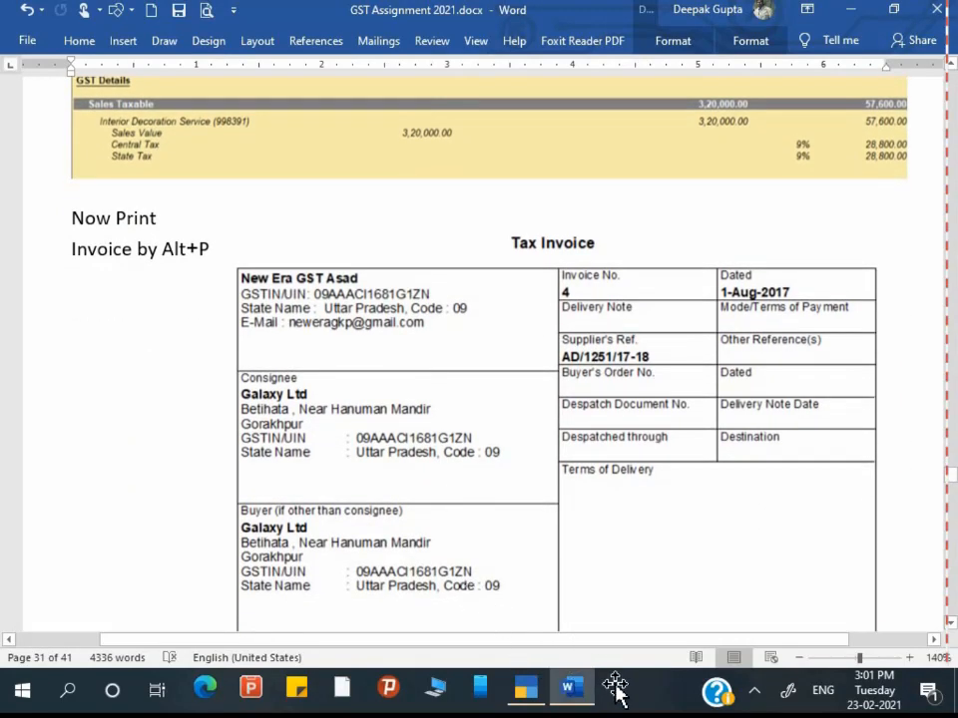
key(alt+Tab)
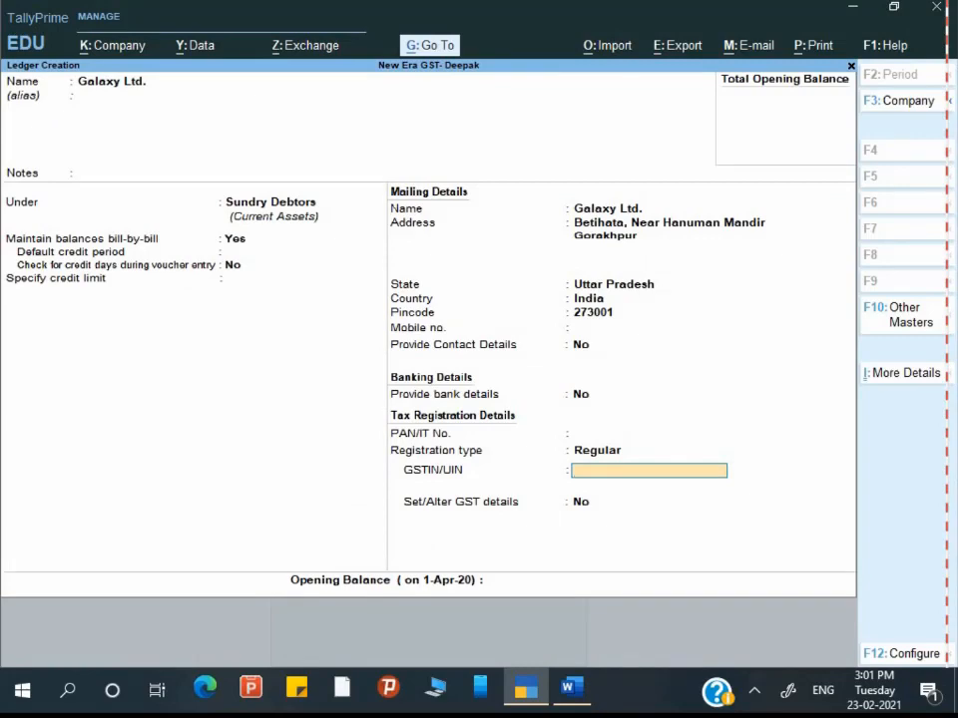
Step: Enter Galaxy Ltd.'s GSTIN from the guide, leave opening balance empty, and reach the save prompt
key(alt+Tab)
key(alt+Tab)
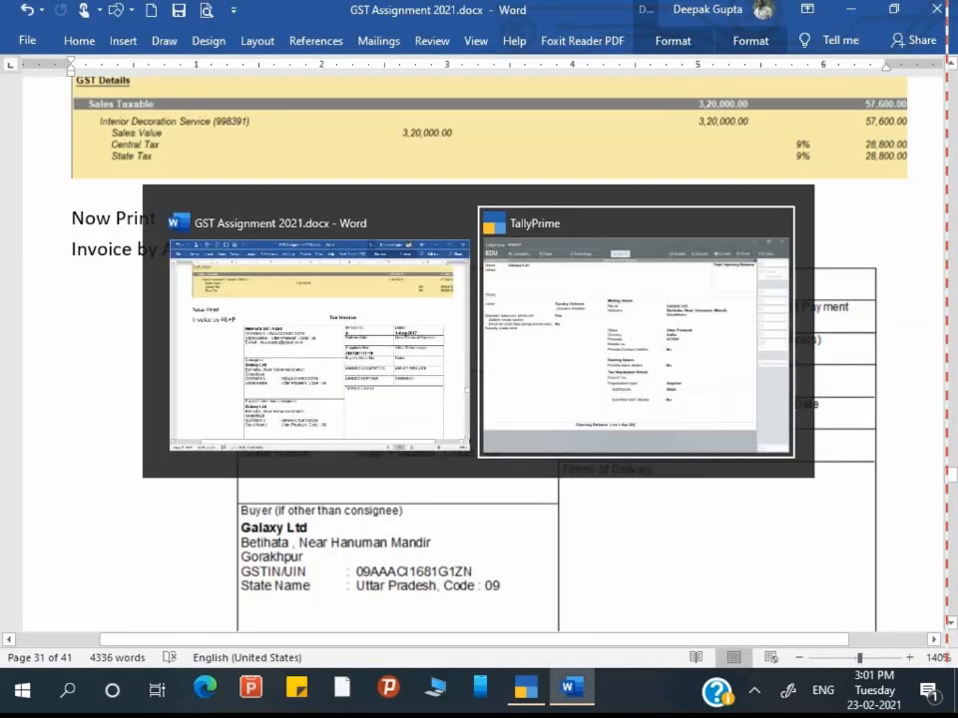
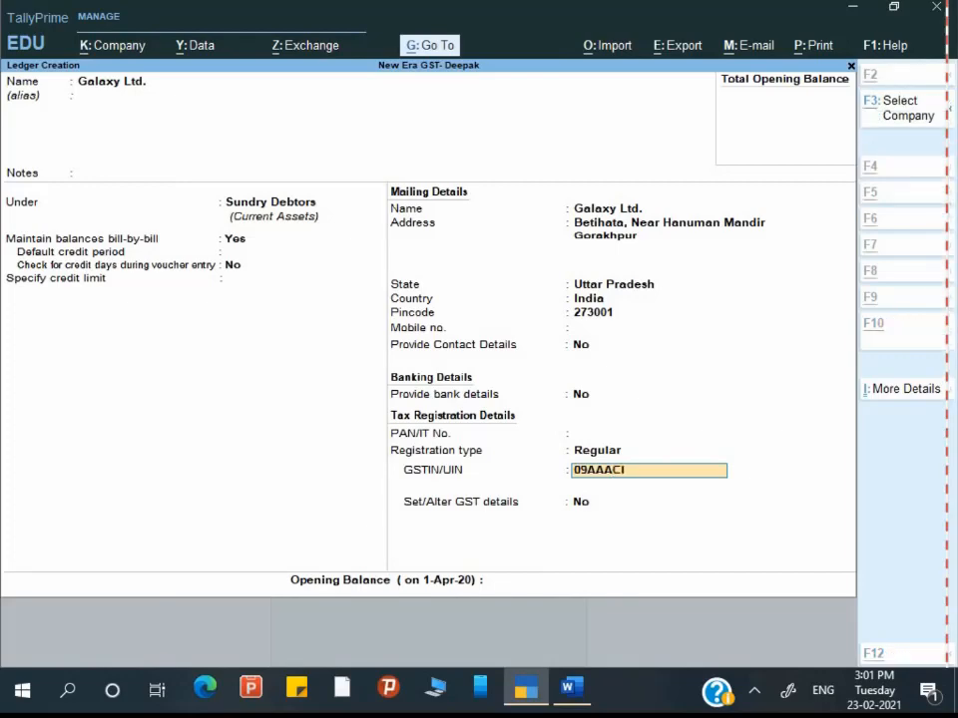
key(alt+Tab)
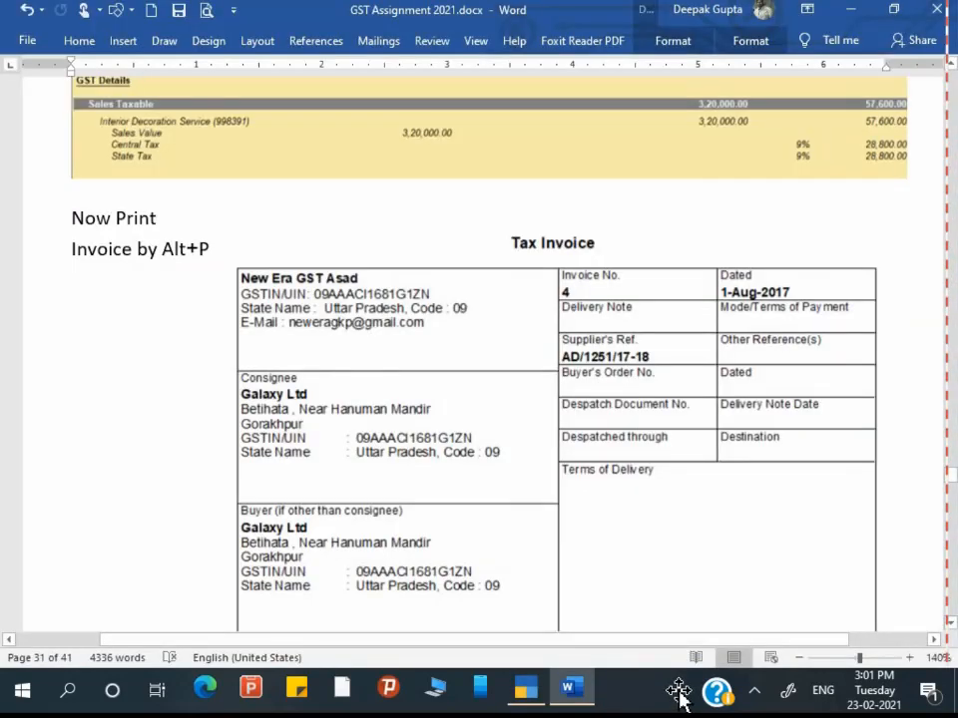
key(alt+Tab)
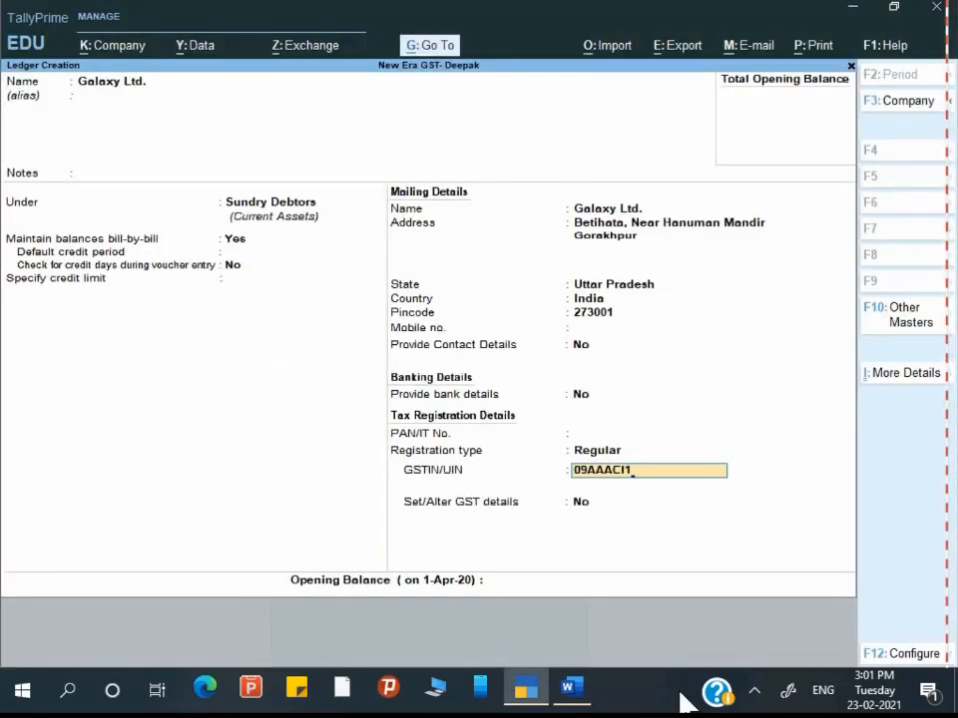
key(alt+Tab)
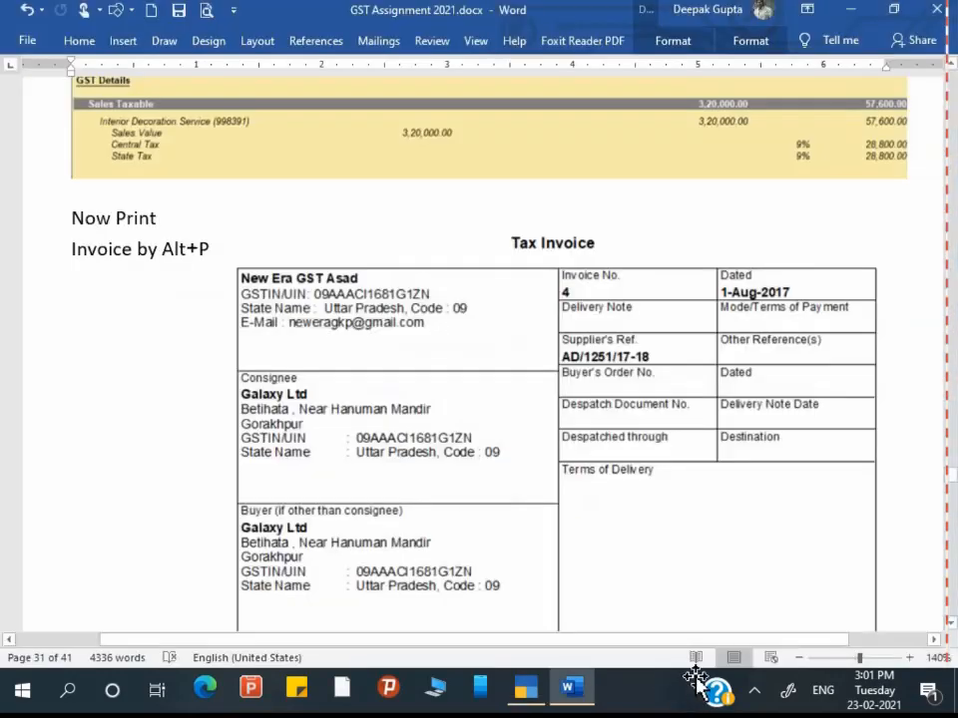
key(alt+Tab)
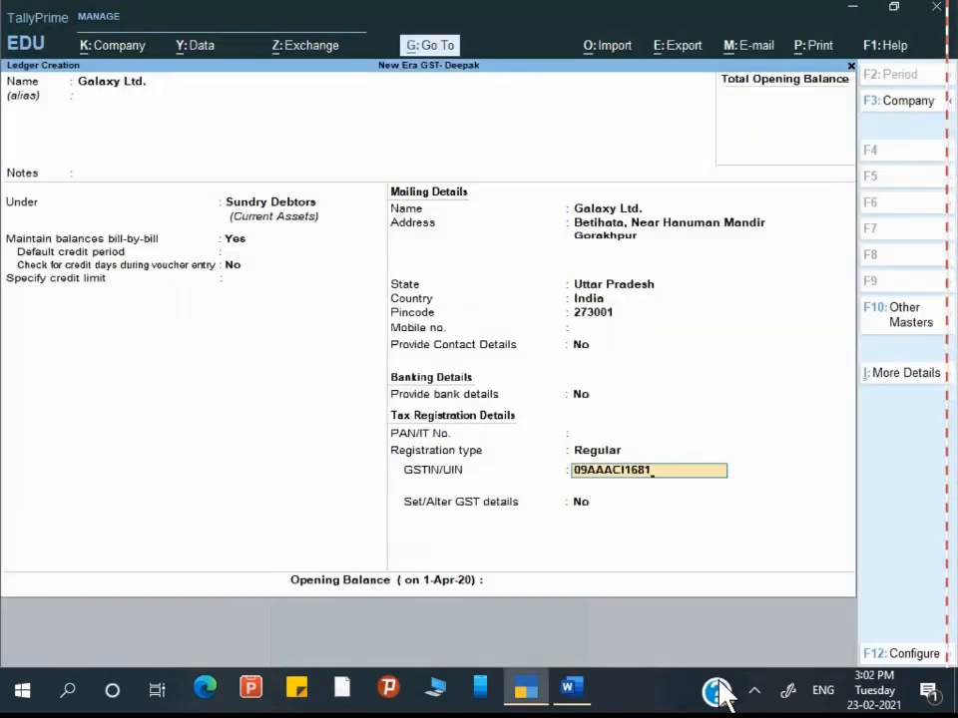
key(Return)
key(Return)
key(Return)
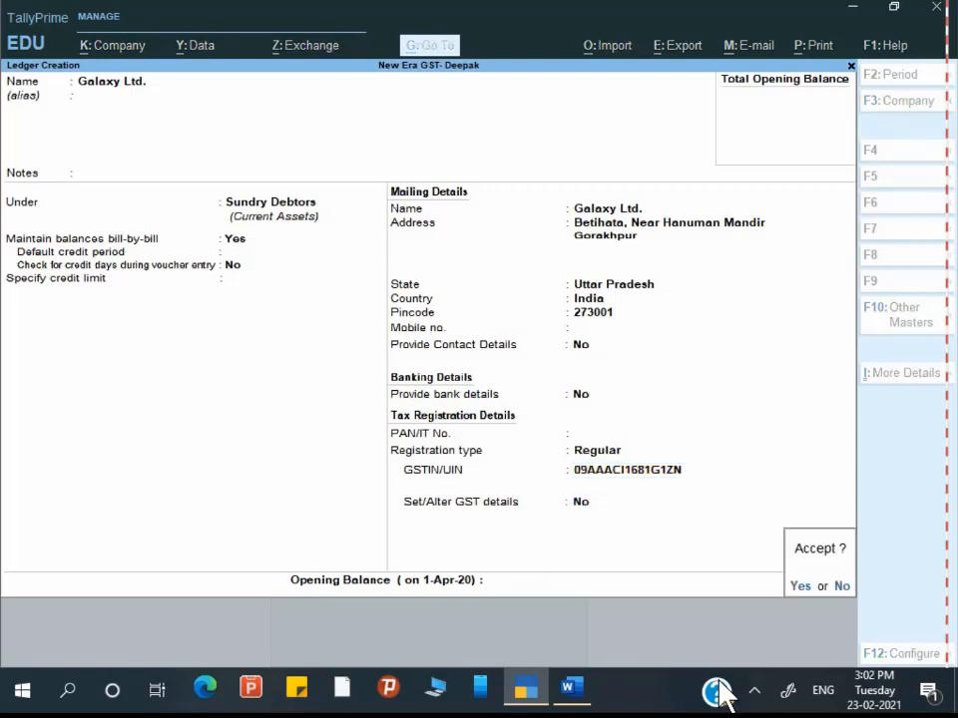
key(Return)
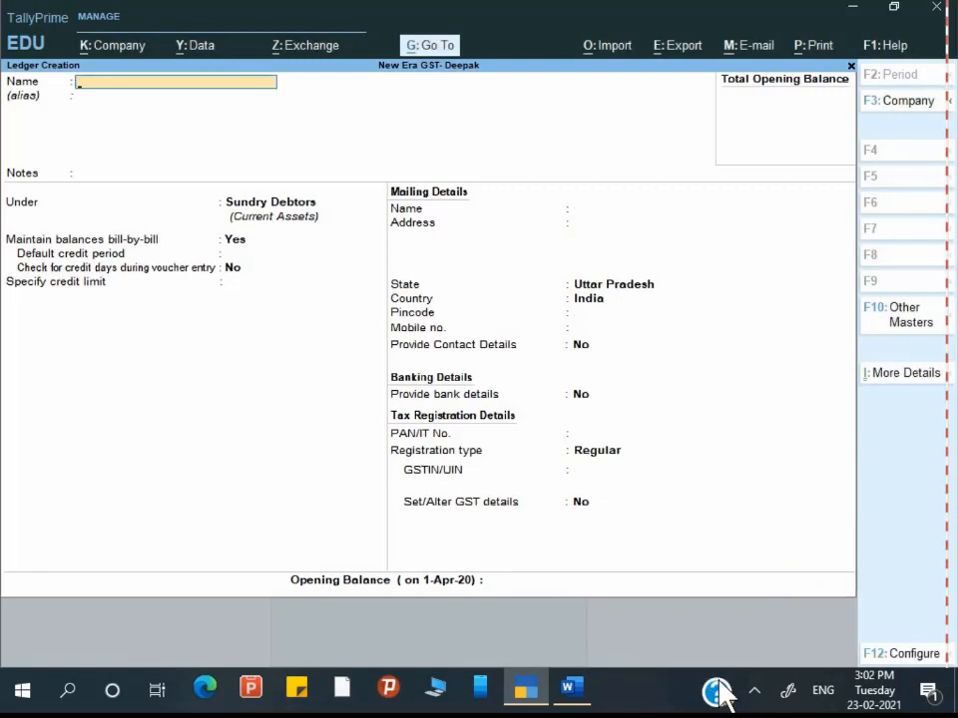
Step: Close the blank ledger creation form and return to the Gateway of Tally
key(alt+Tab)
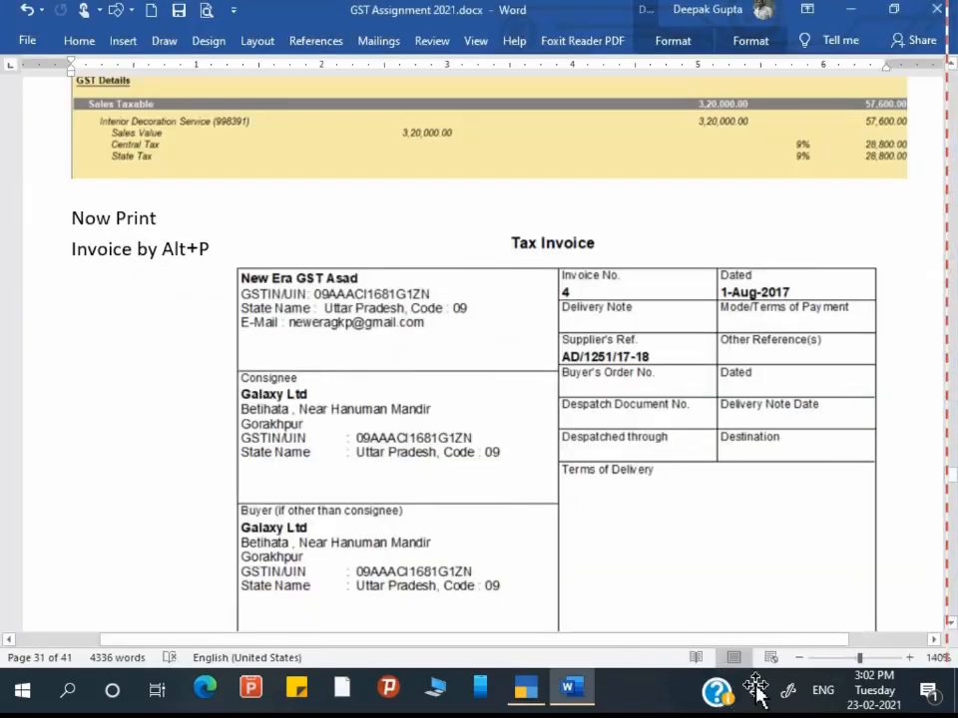
scroll(758, 690, up, 5)
scroll(756, 688, up, 4)
scroll(757, 688, down, 2)
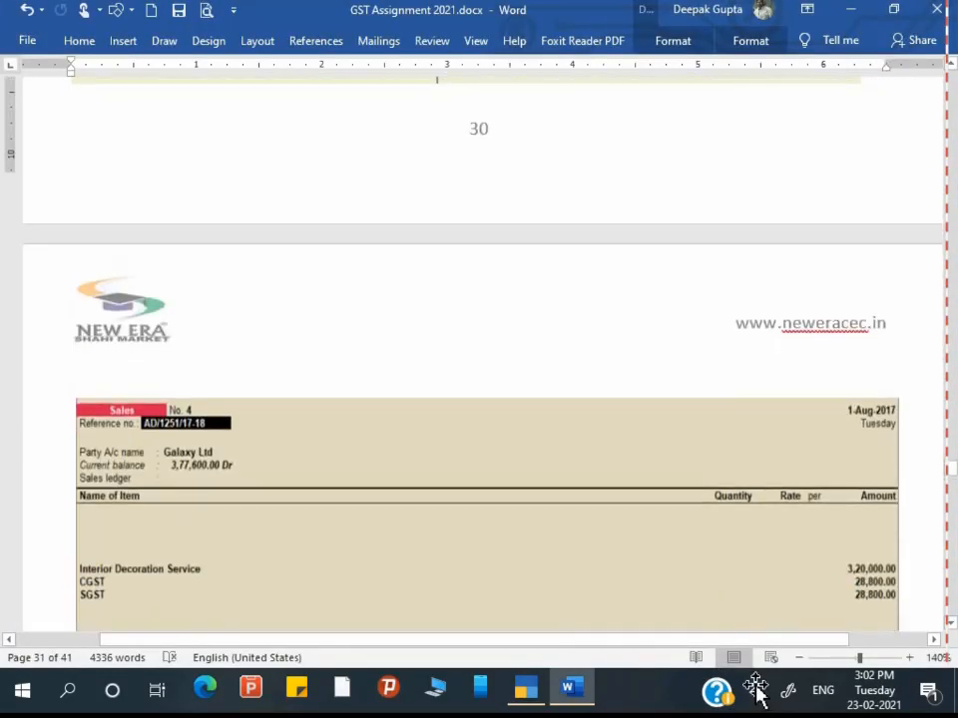
key(alt+Tab)
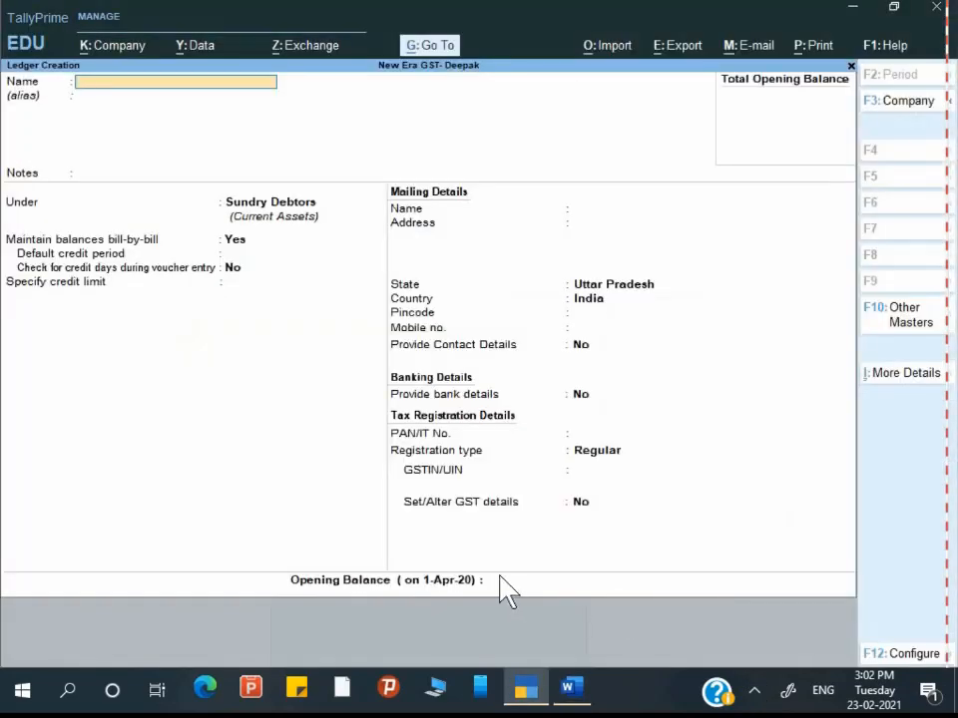
key(Escape)
key(y)
key(Escape)
key(n)
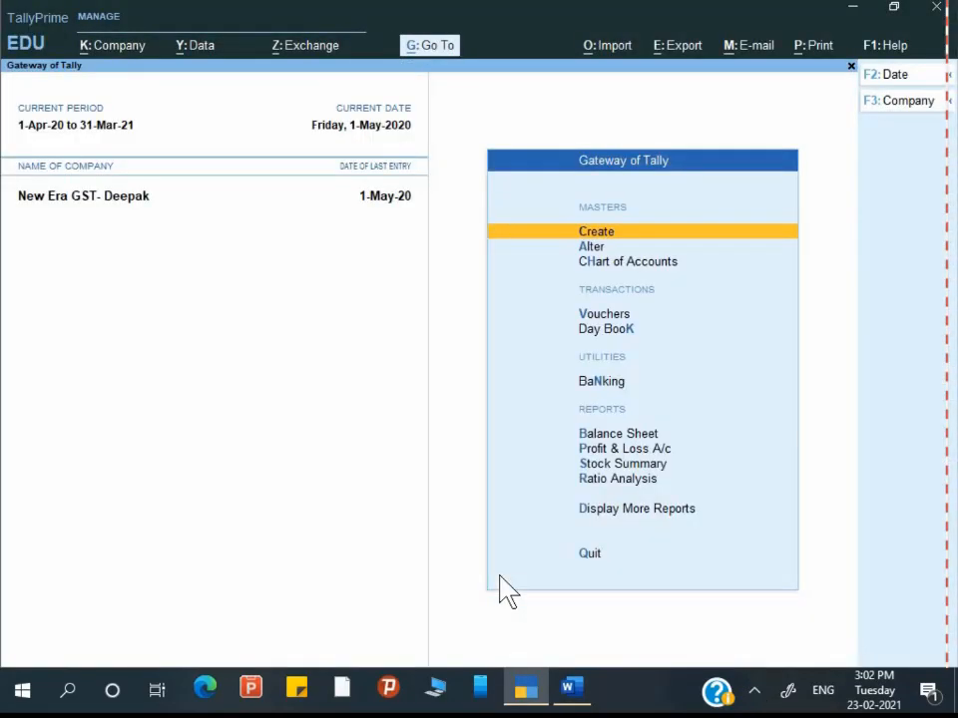
Step: Start a new Sales voucher and bring up its voucher mode choices
key(Down)
key(Down)
key(Down)
key(Return)
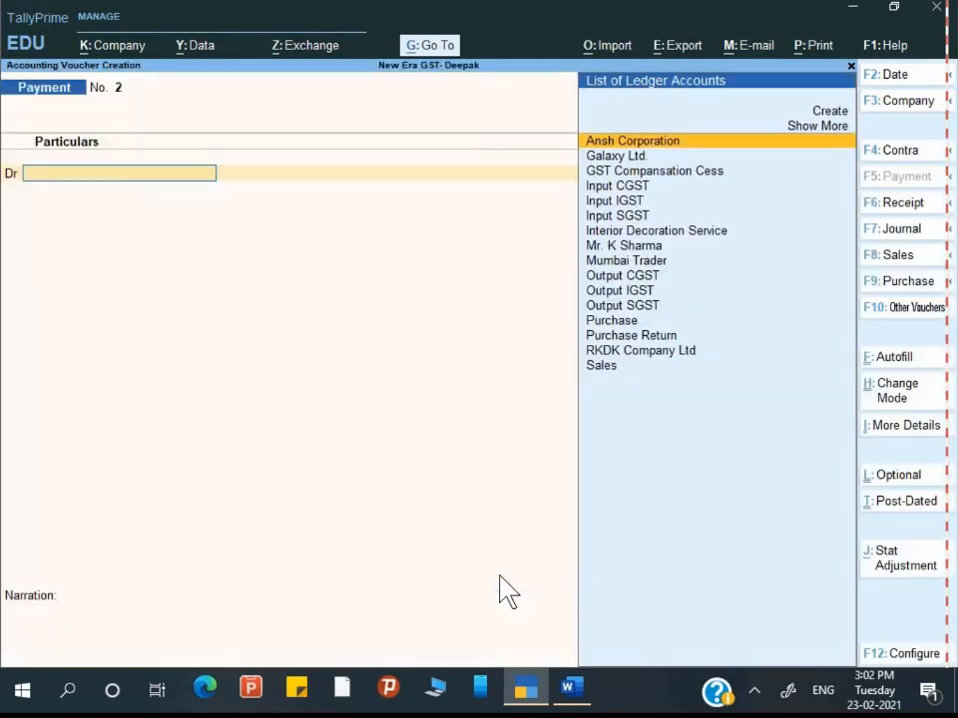
key(F8)
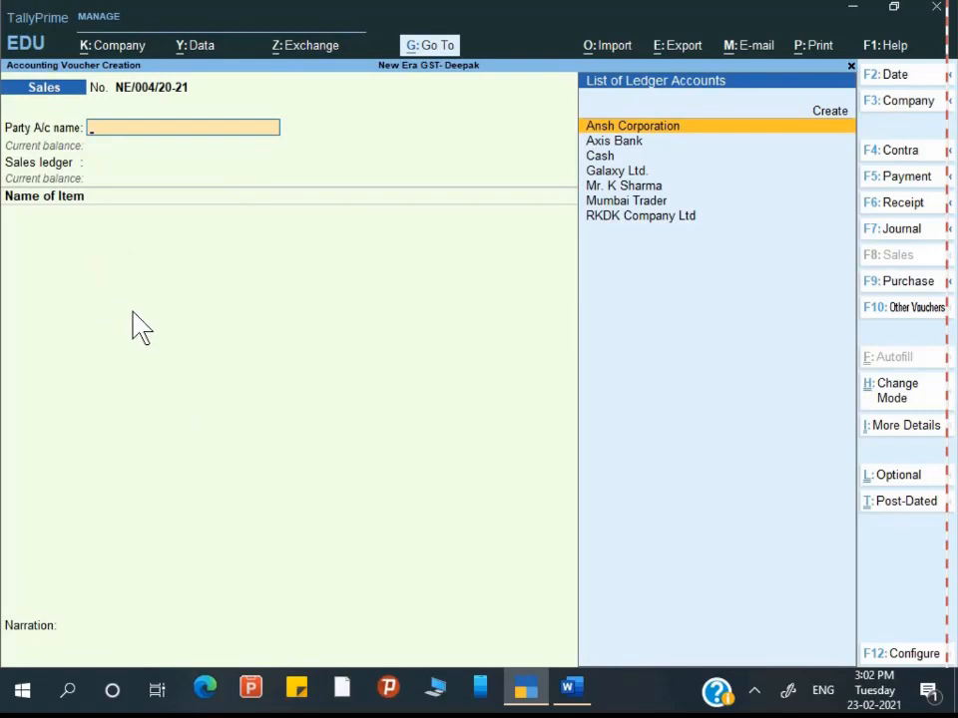
key(ctrl+h)
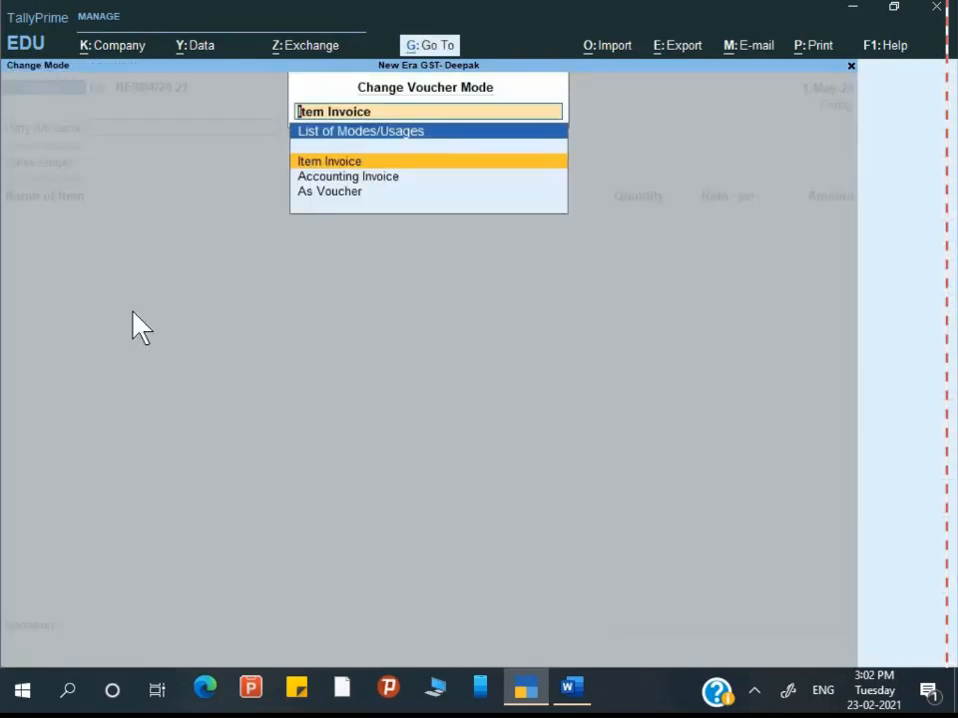
Step: Switch the Sales voucher to Accounting Invoice mode
key(Down)
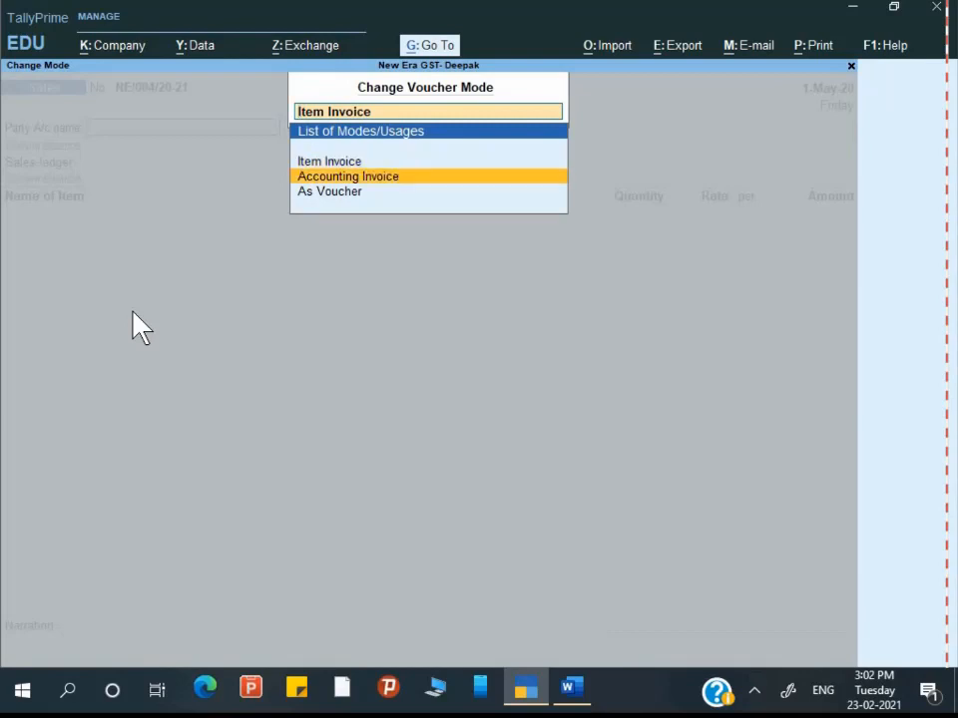
key(Up)
key(Down)
key(Return)
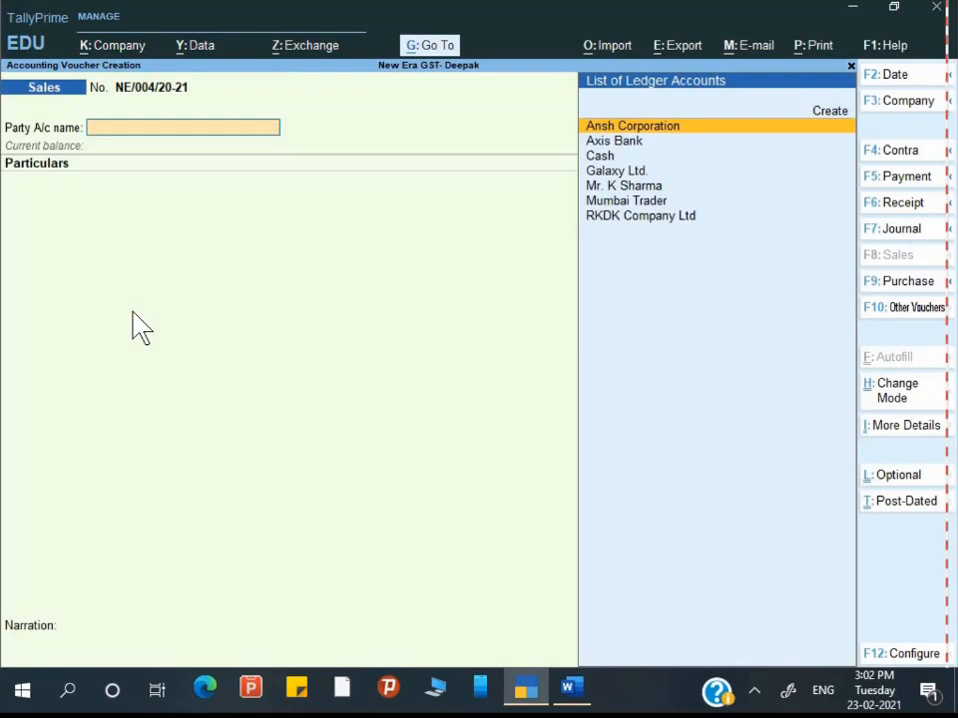
Step: Choose Galaxy Ltd. as party, accept dispatch and party details, and keep the voucher date
key(Up)
key(Down)
key(Down)
key(Down)
key(Down)
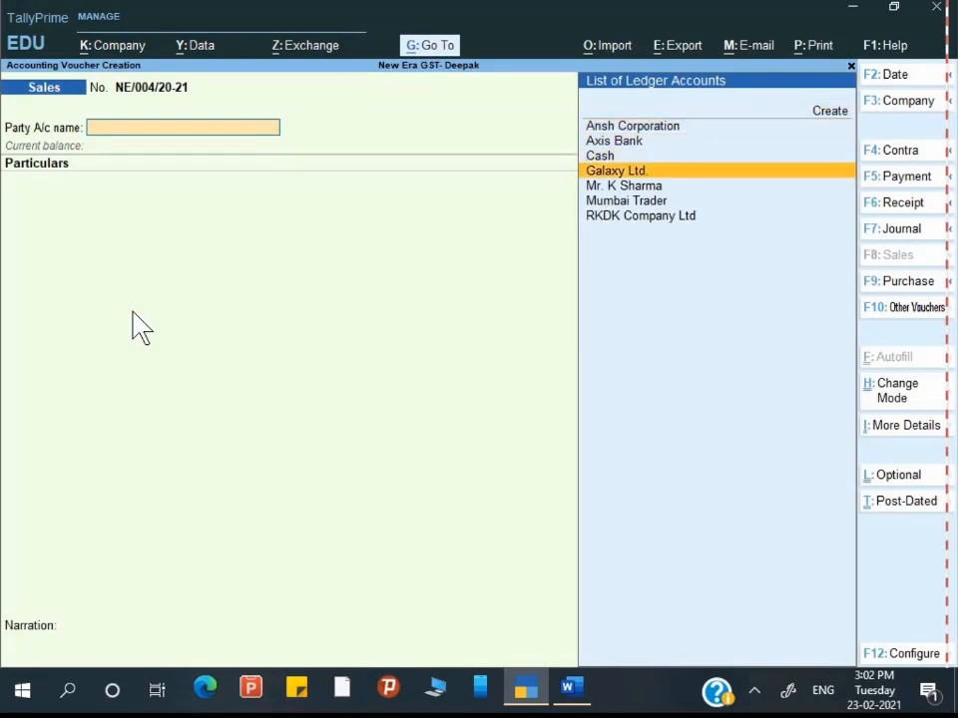
key(Return)
key(Return)
key(Return)
key(Return)
key(Return)
key(Return)
key(Return)
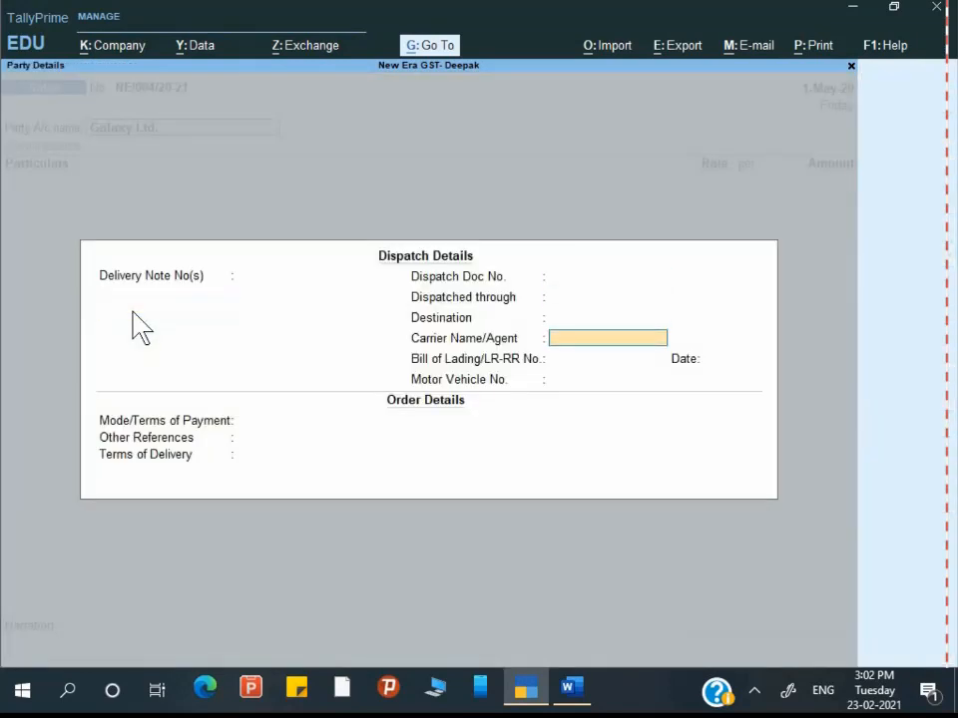
key(Return)
key(Return)
key(Return)
key(Return)
key(Return)
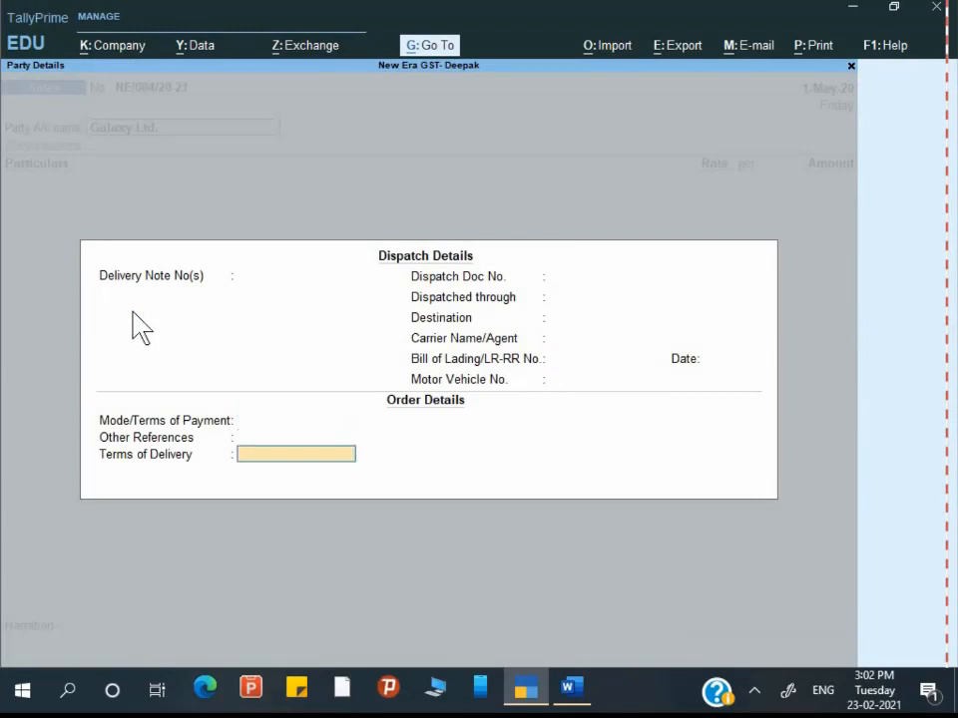
key(Return)
key(Return)
key(Return)
key(Return)
key(Return)
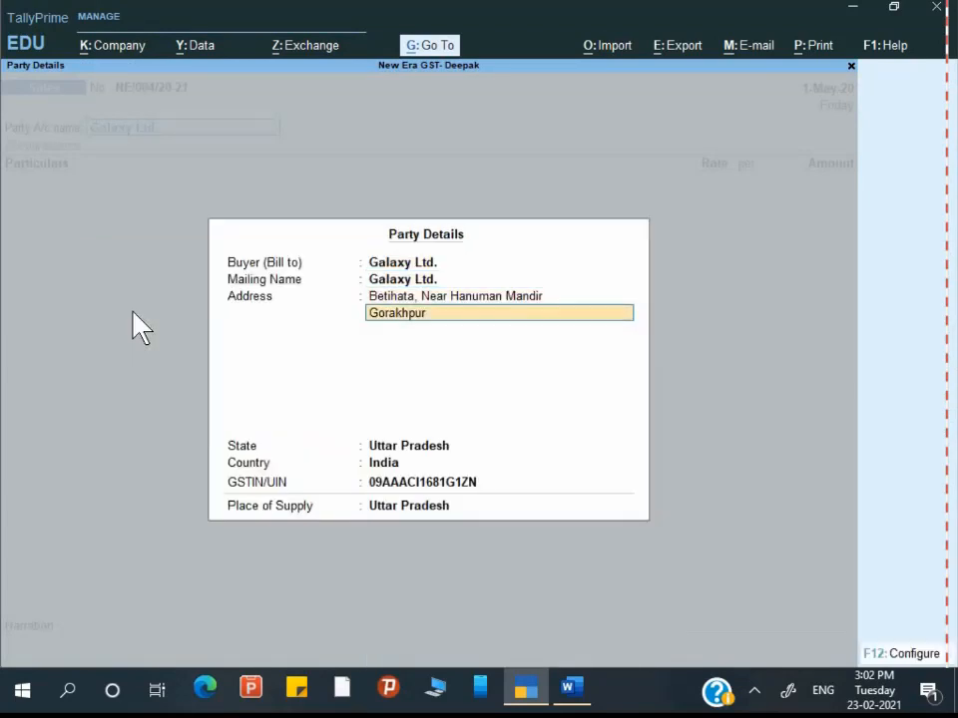
key(Return)
key(Return)
key(Return)
key(Return)
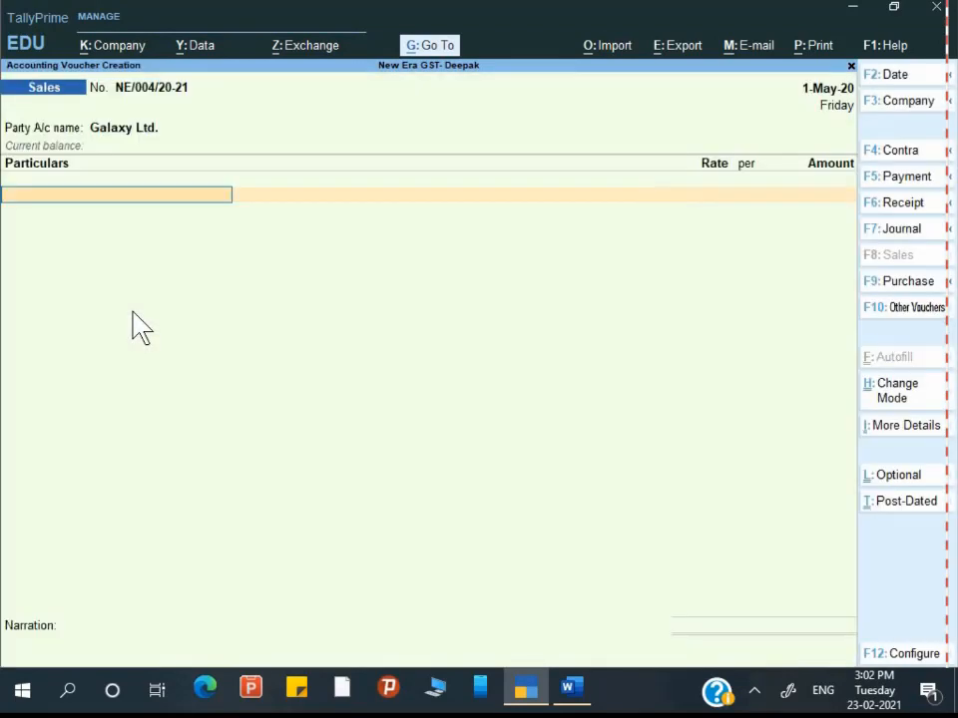
key(F2)
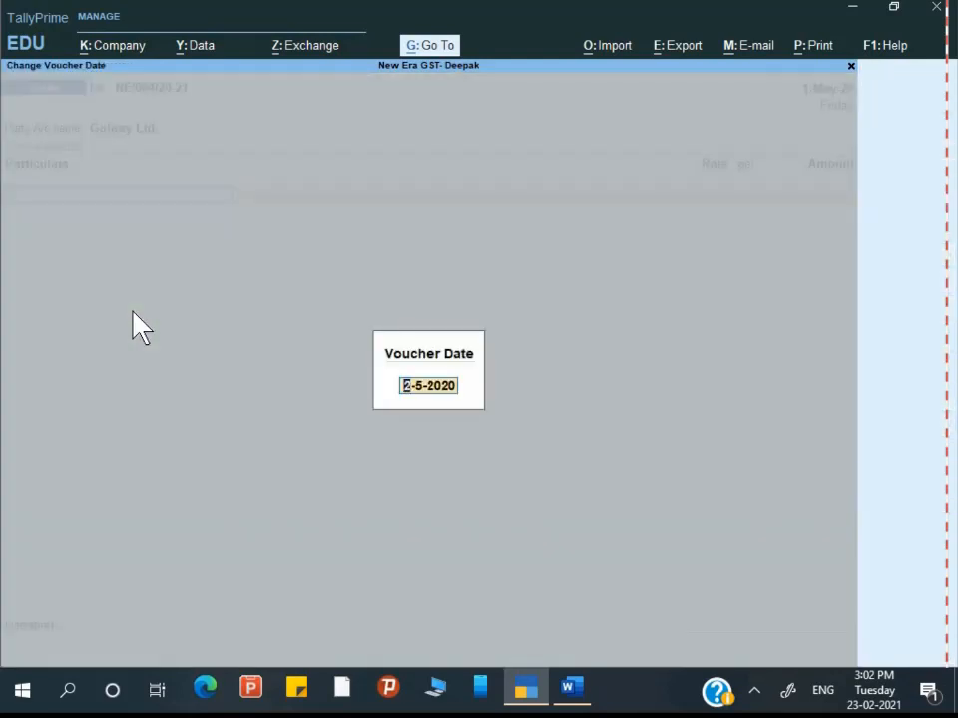
key(Return)
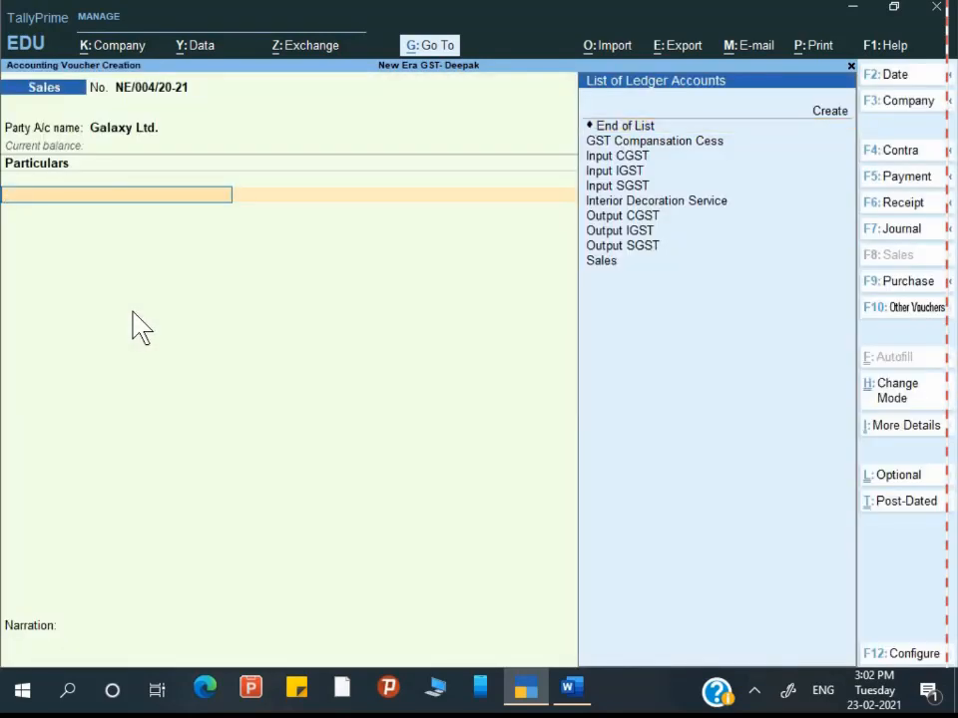
Step: Add the Interior Decoration Service ledger to the voucher particulars
key(Up)
key(Down)
key(Down)
key(Down)
key(Down)
key(Down)
key(Down)
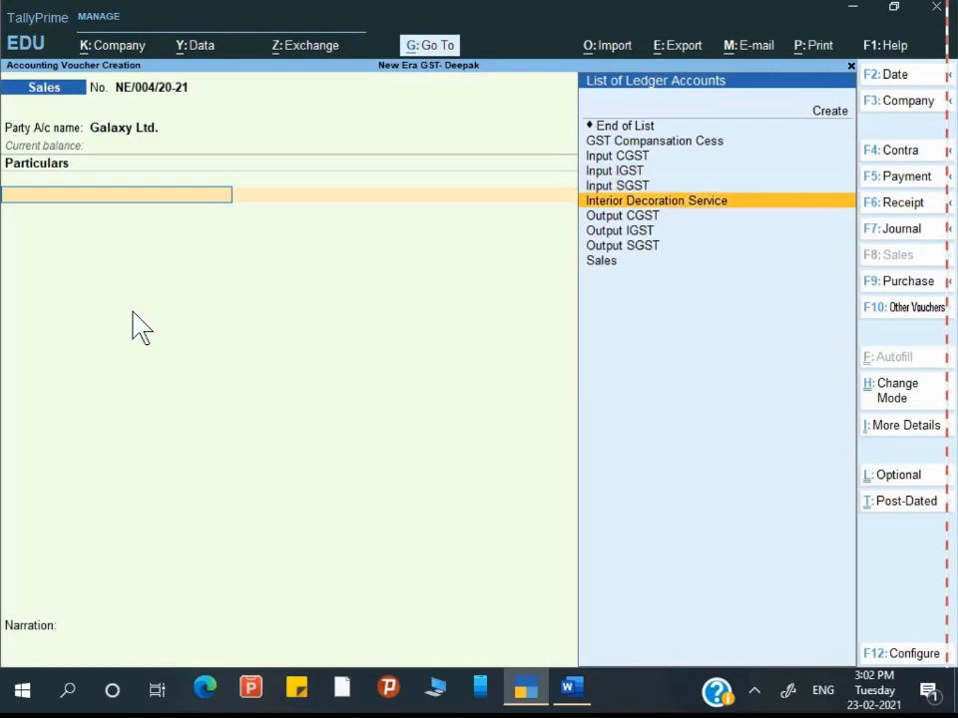
key(Return)
key(alt+Tab)
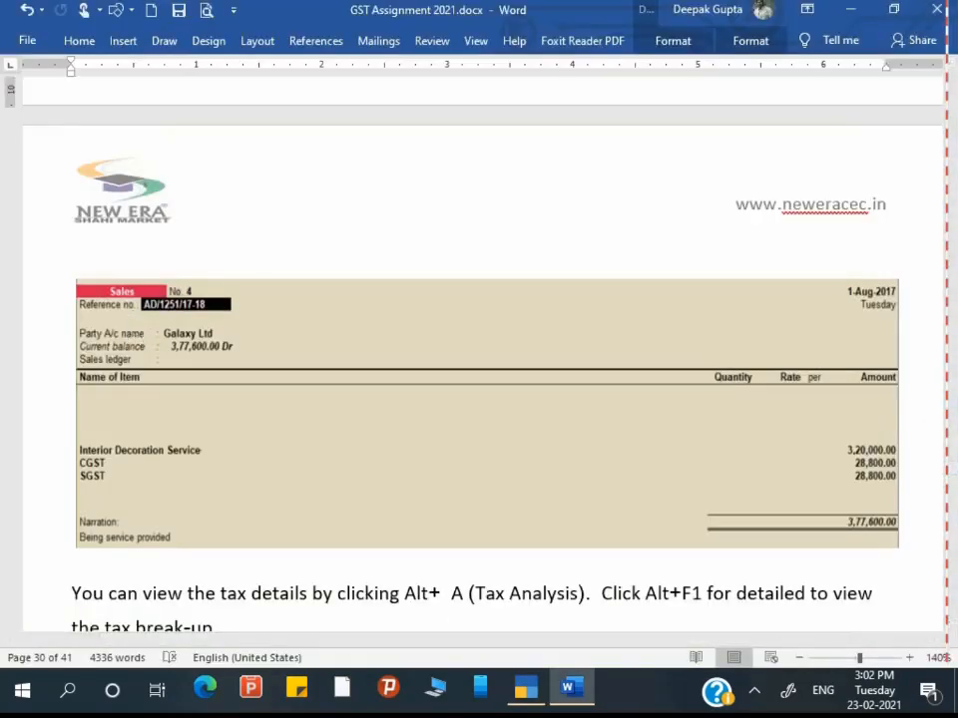
key(ctrl)
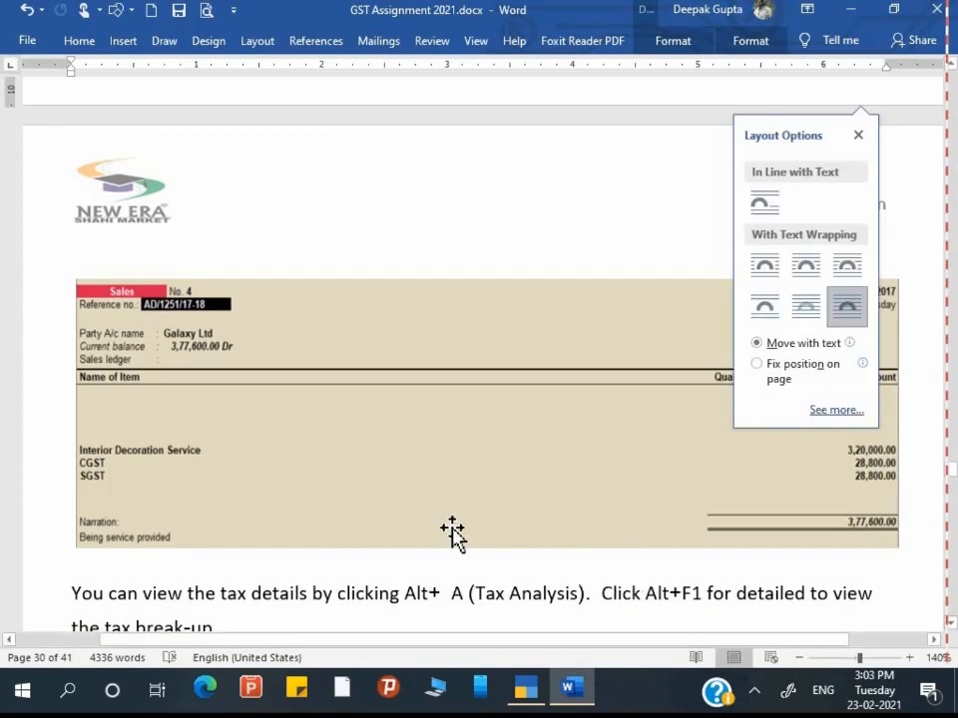
key(alt+Tab)
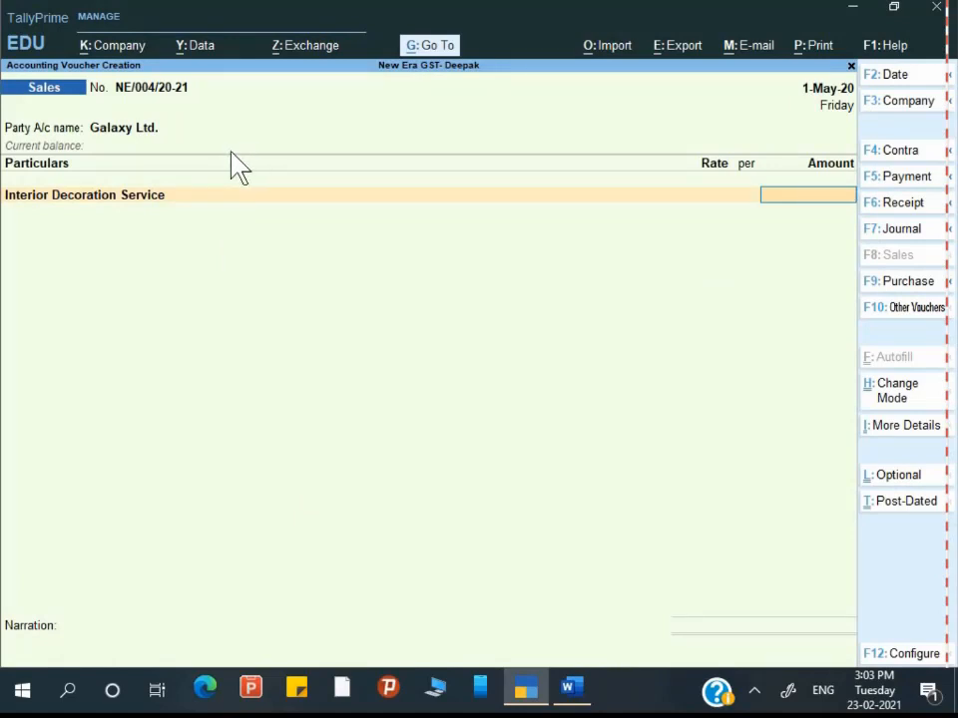
key(alt+Tab)
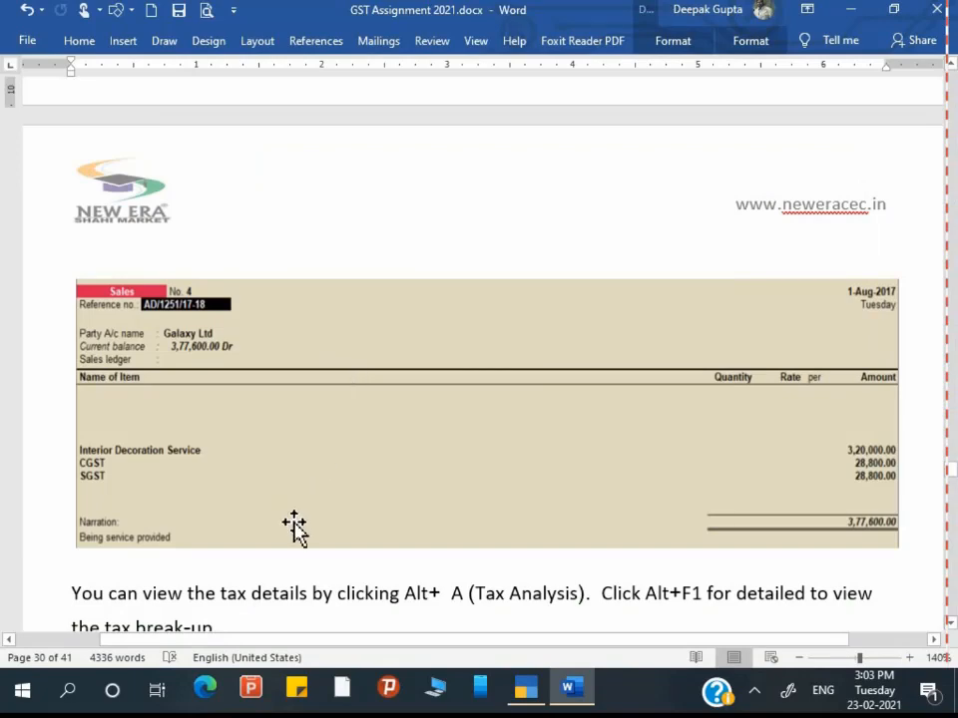
key(alt+Tab)
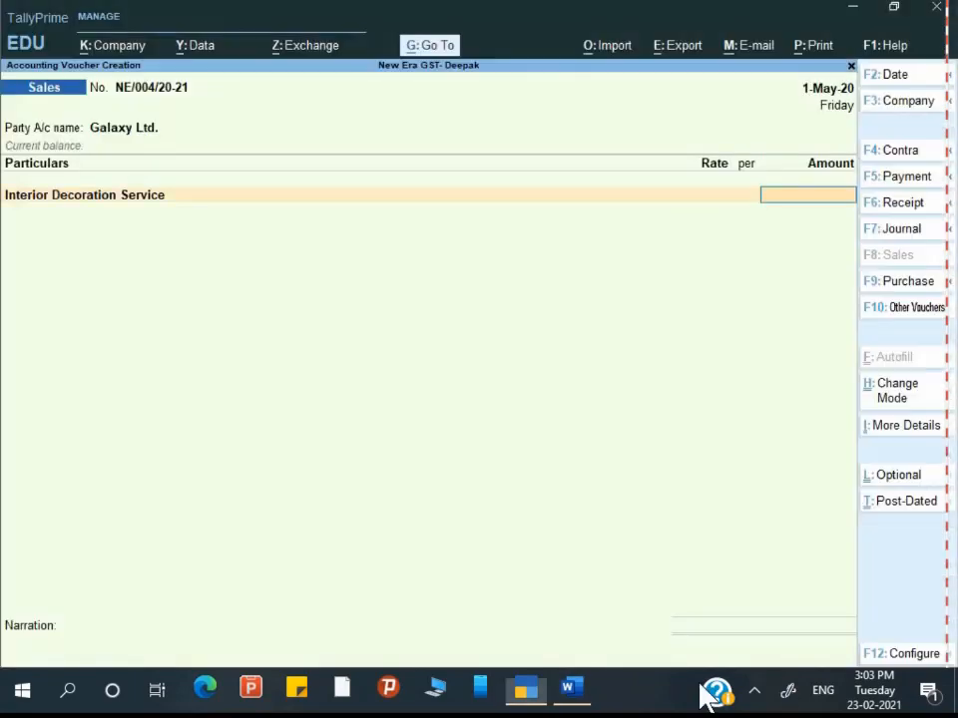
Step: Enter 3,20,000.00 for the service with classification Not Applicable and reverse charge No
text(320000)
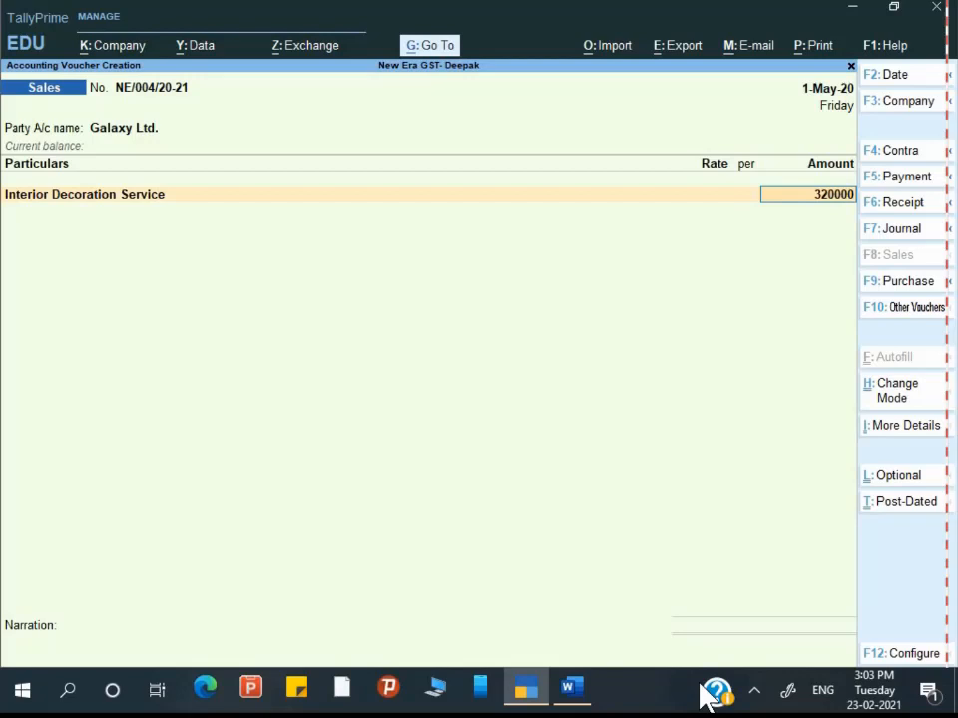
key(Return)
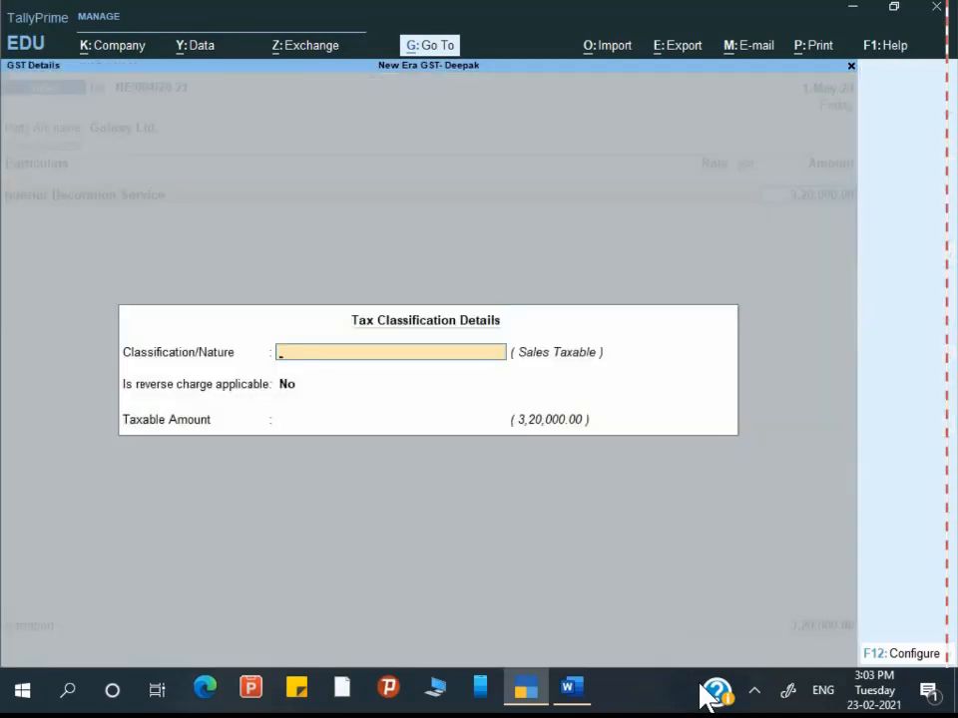
key(Return)
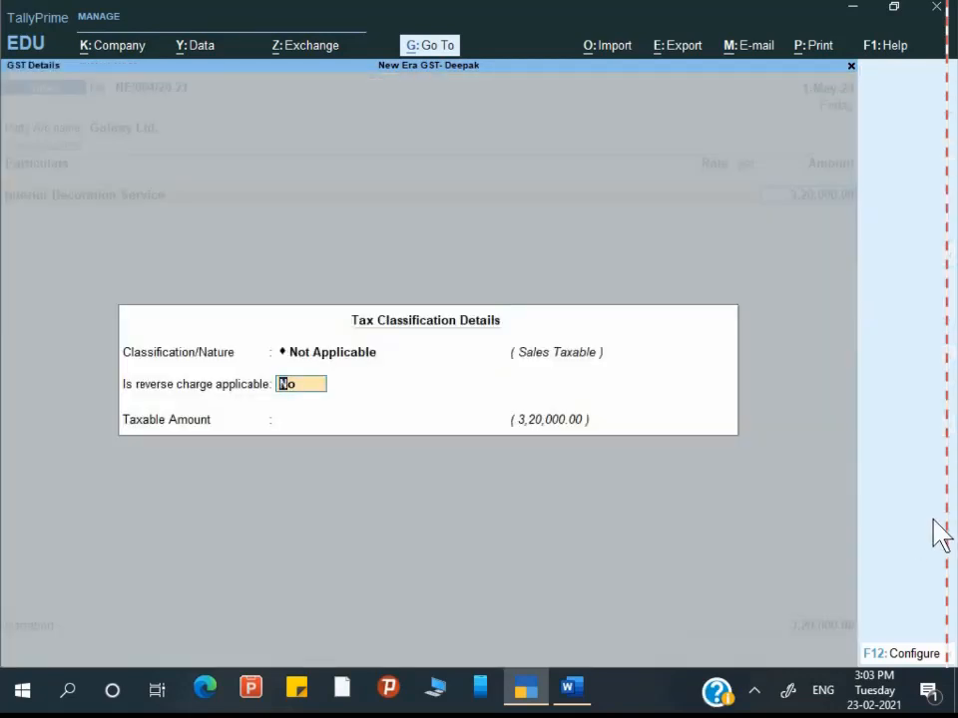
key(Return)
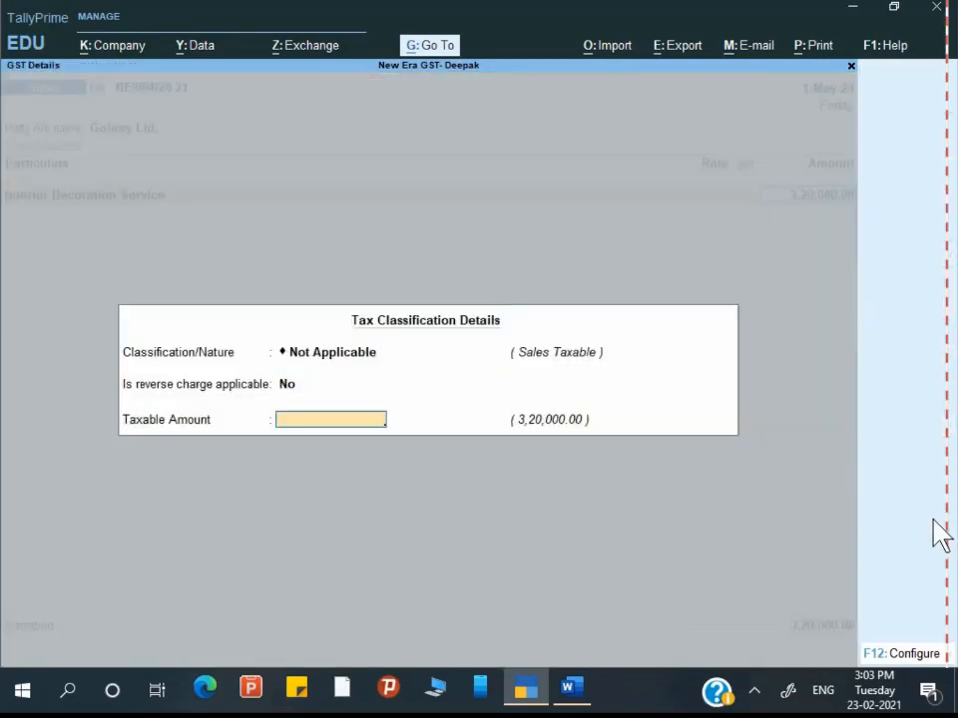
key(Return)
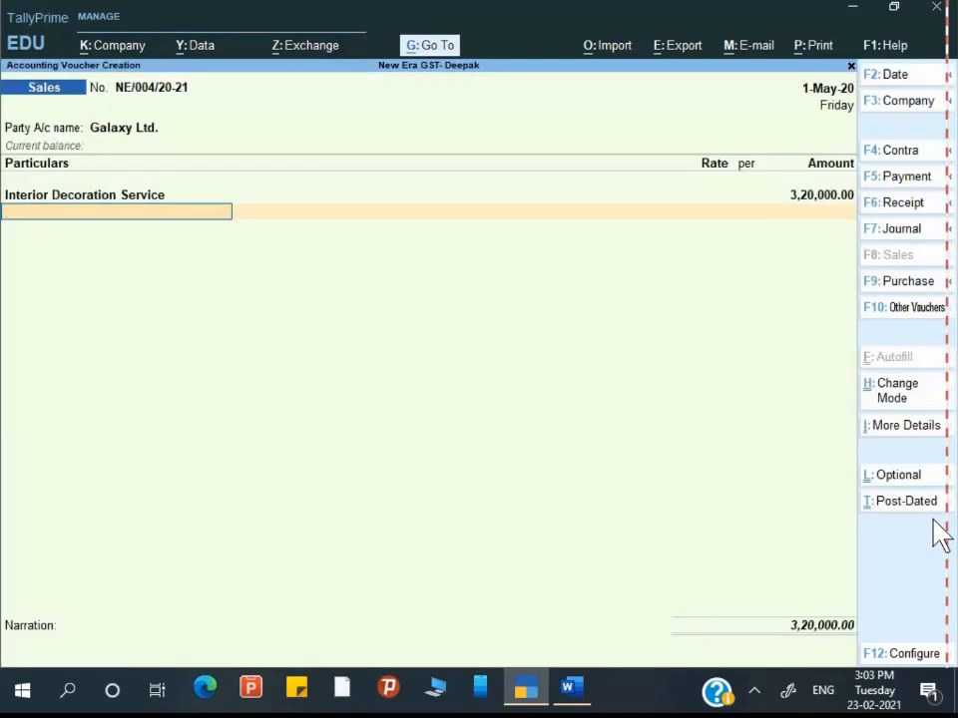
key(alt+Tab)
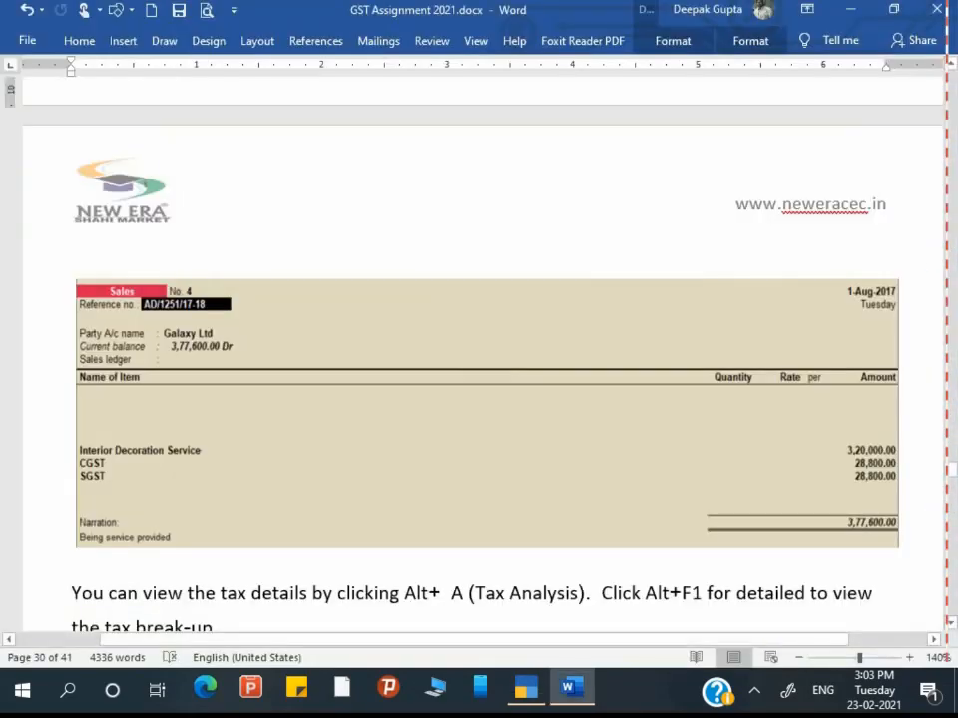
Step: Add Output CGST and Output SGST ledgers at 28,800.00 each
key(alt+Tab)
text(Ou)
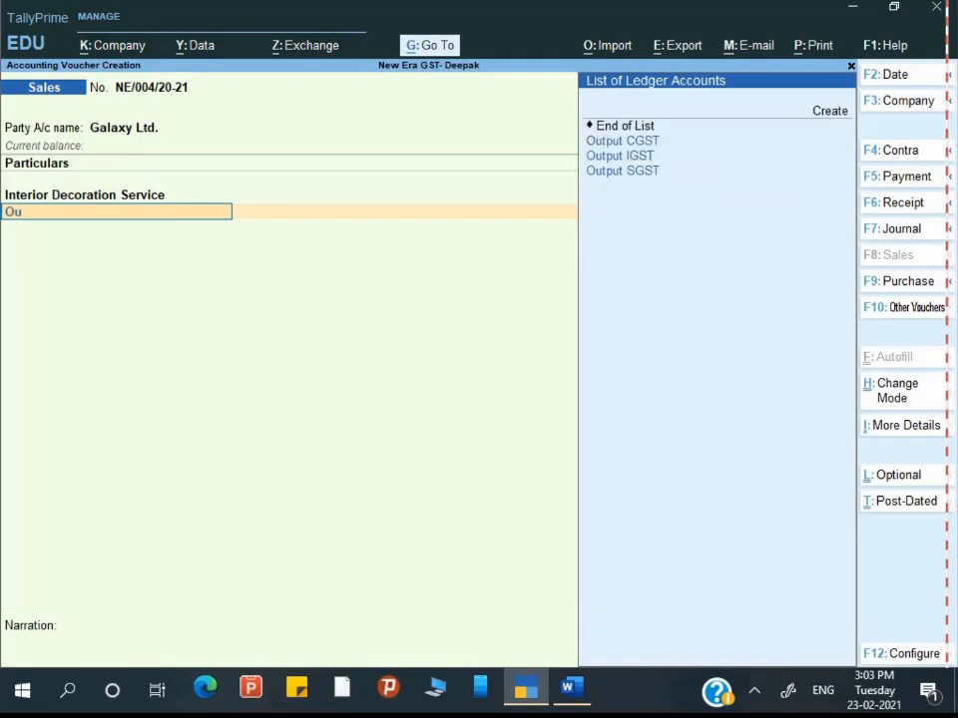
key(Return)
key(Return)
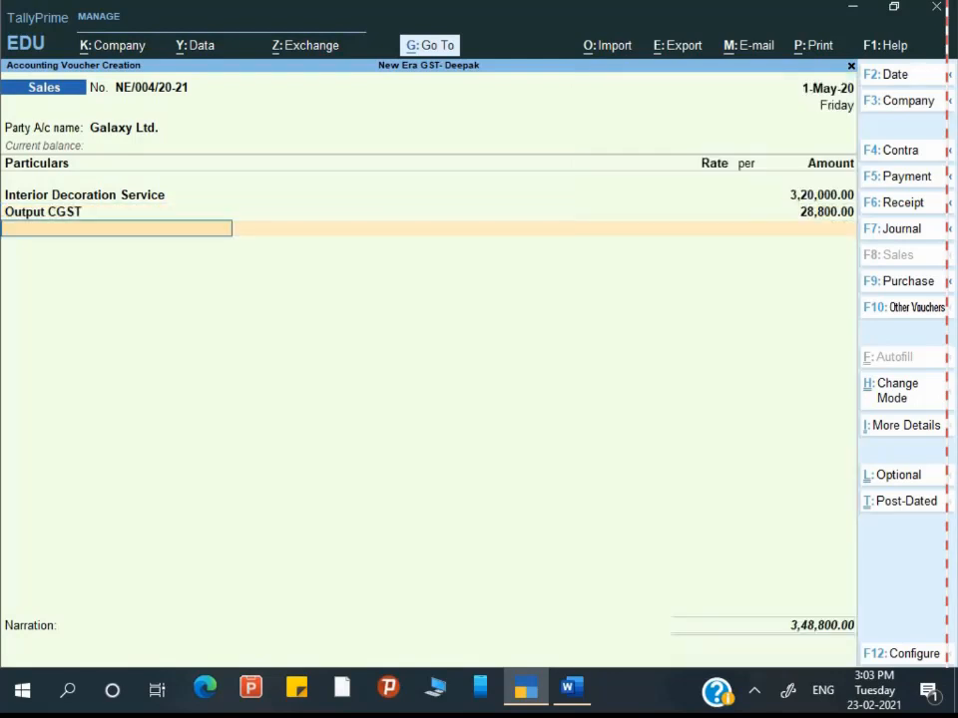
text(O)
key(Down)
key(Down)
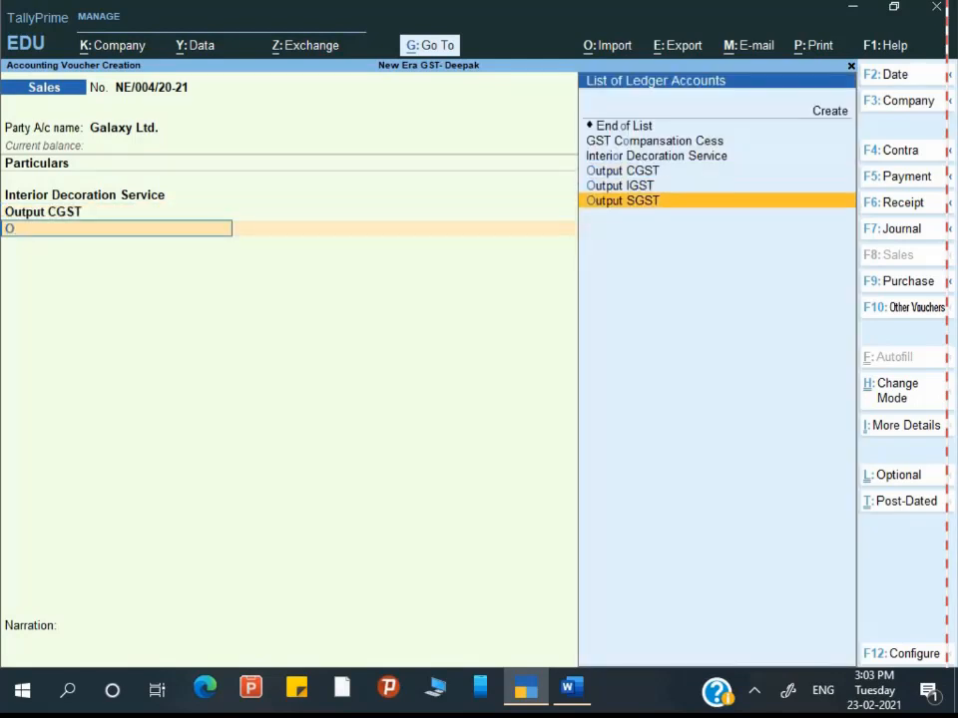
key(Return)
Step: Accept the new bill reference for 3,77,600.00 and save with narration 'Being service supplied'
key(Return)
key(Return)
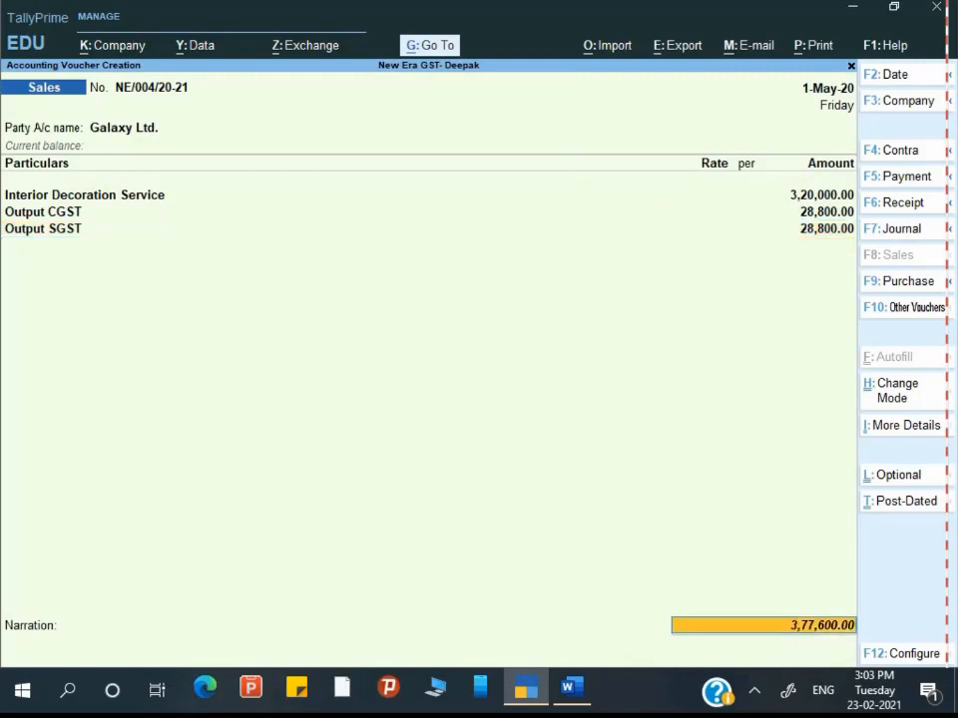
key(Return)
key(Return)
key(Return)
key(Return)
key(Return)
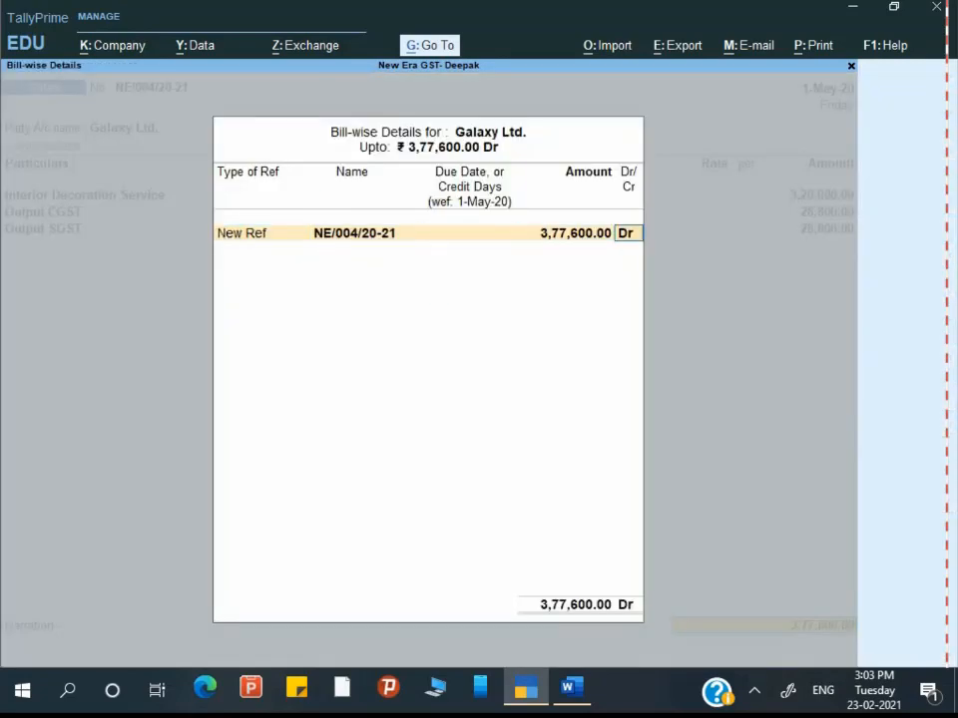
key(Return)
text(Be)
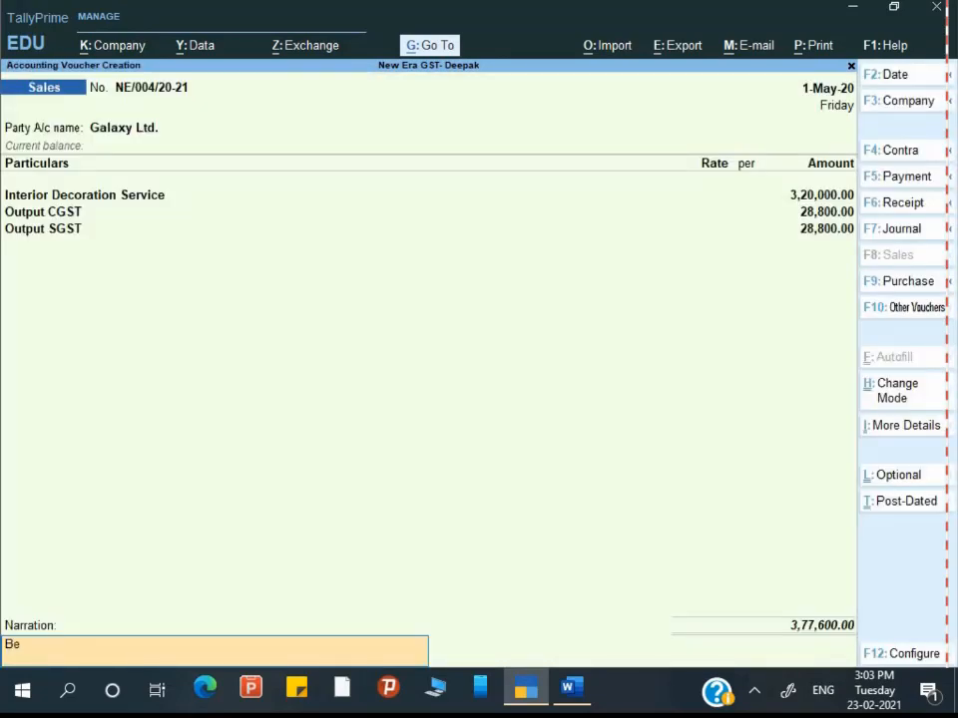
text(ing service supplied)
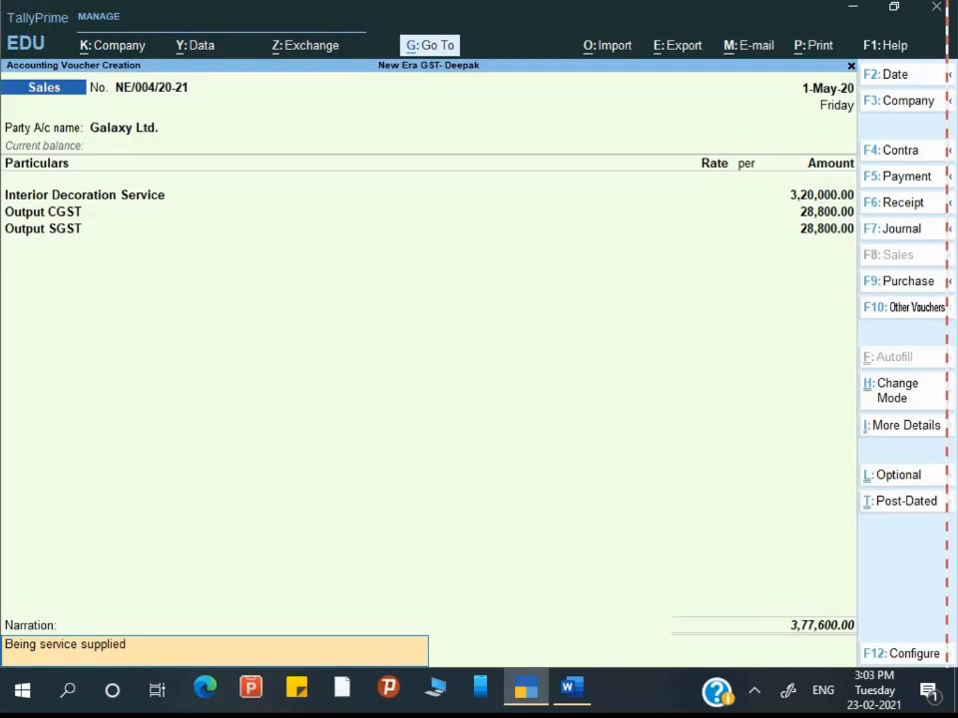
key(Return)
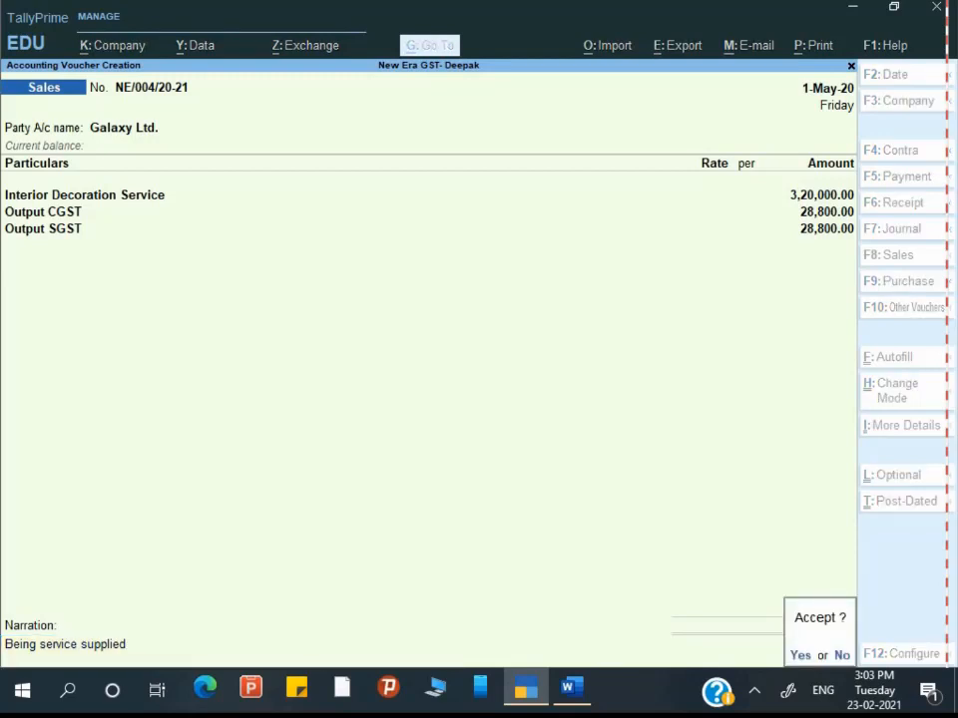
key(alt+Tab)
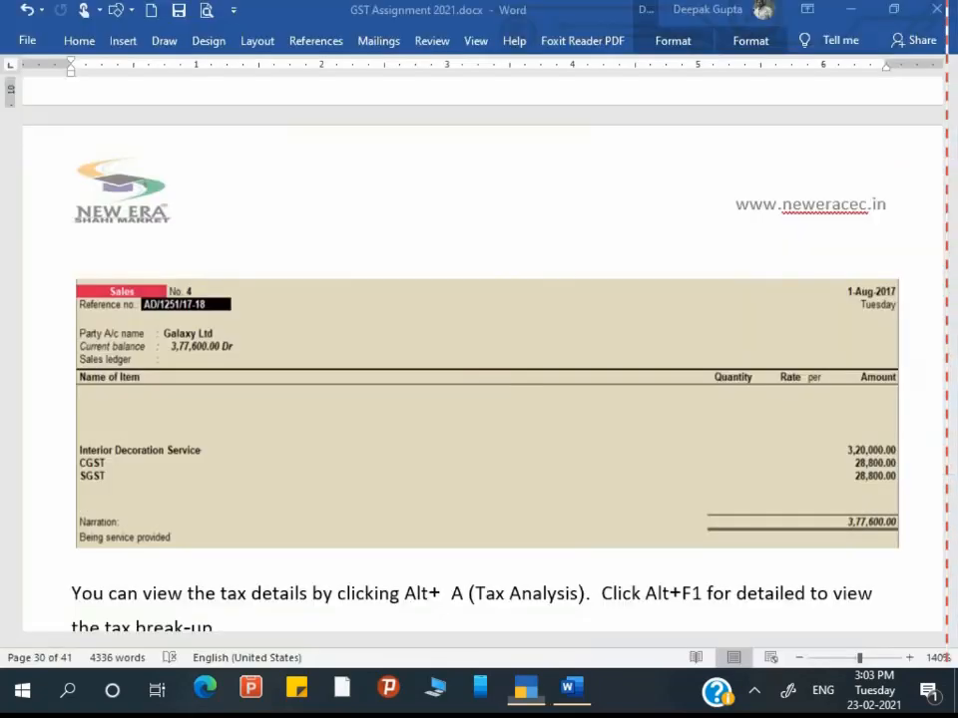
scroll(479, 349, down, 5)
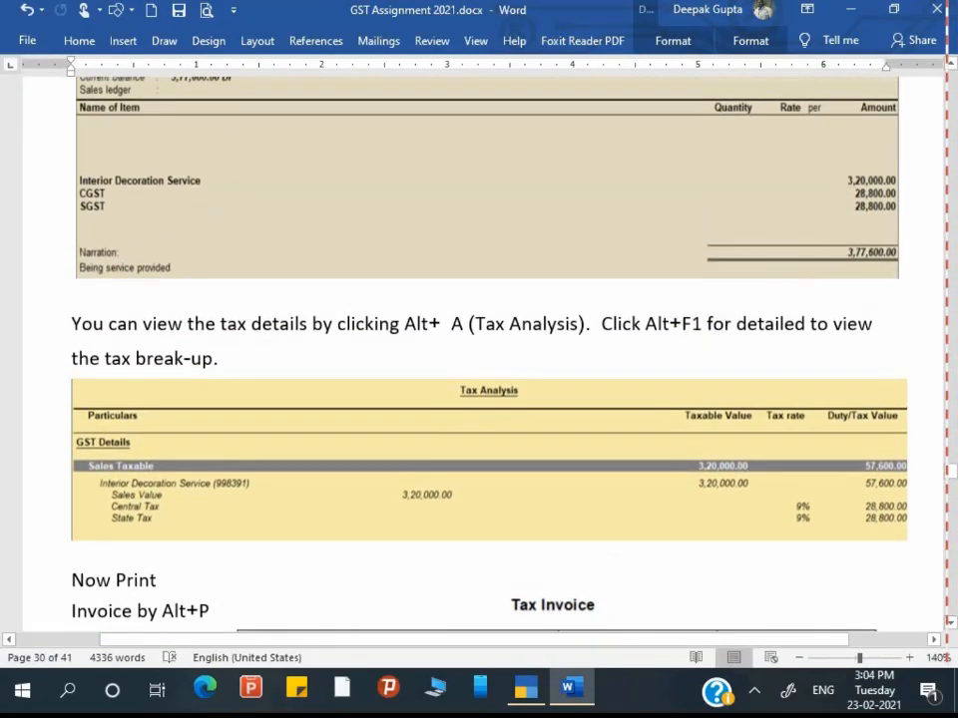
Step: Reopen voucher NE/004/20-21 and review its detailed GST Tax Analysis showing 9% central and state tax
key(alt+Tab)
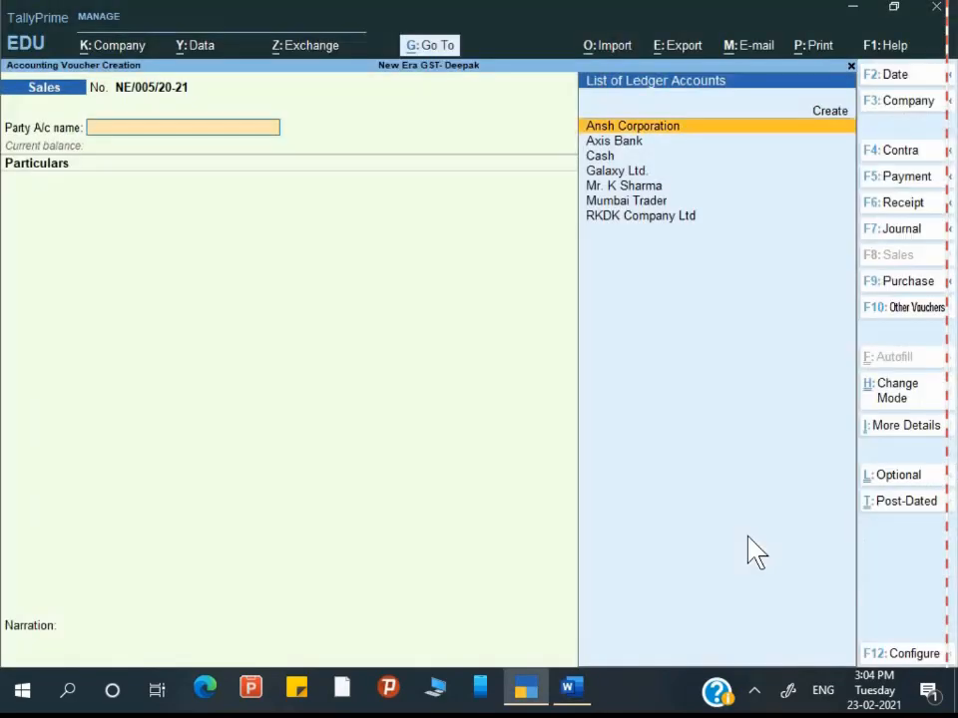
key(Page_Up)
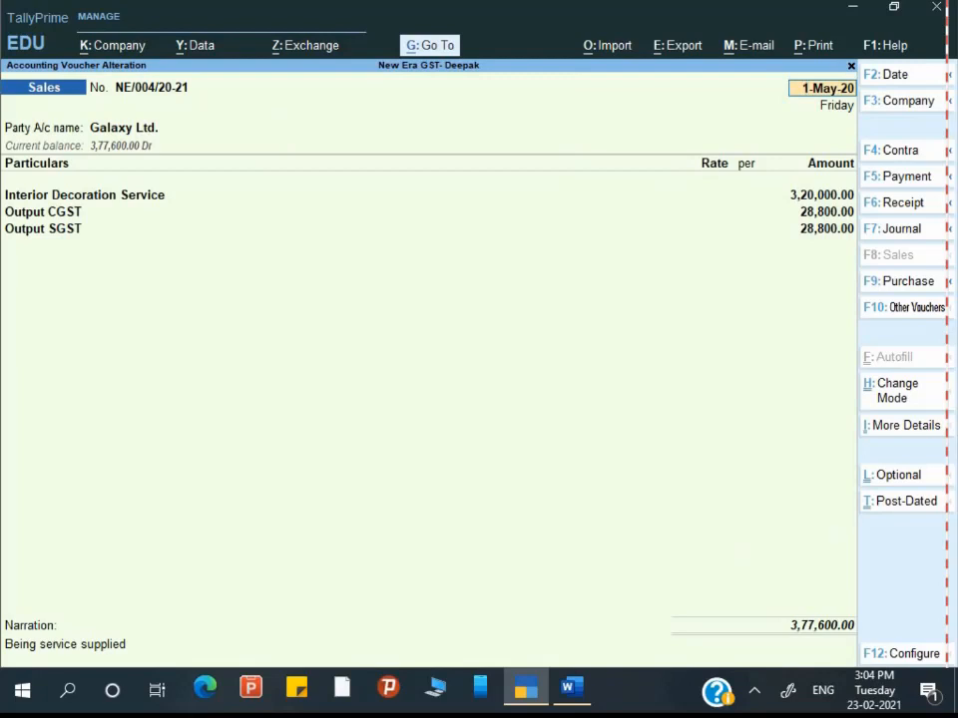
key(alt)
key(ctrl)
key(ctrl+i)
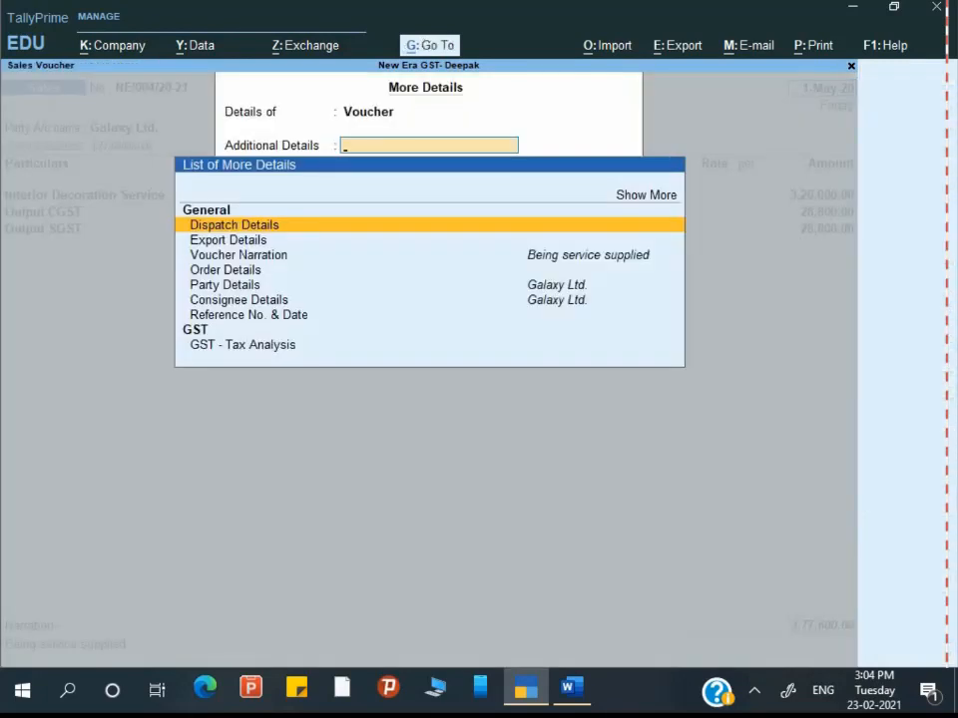
key(Down)
key(Down)
key(Down)
key(Down)
key(Down)
key(Down)
key(Down)
key(Down)
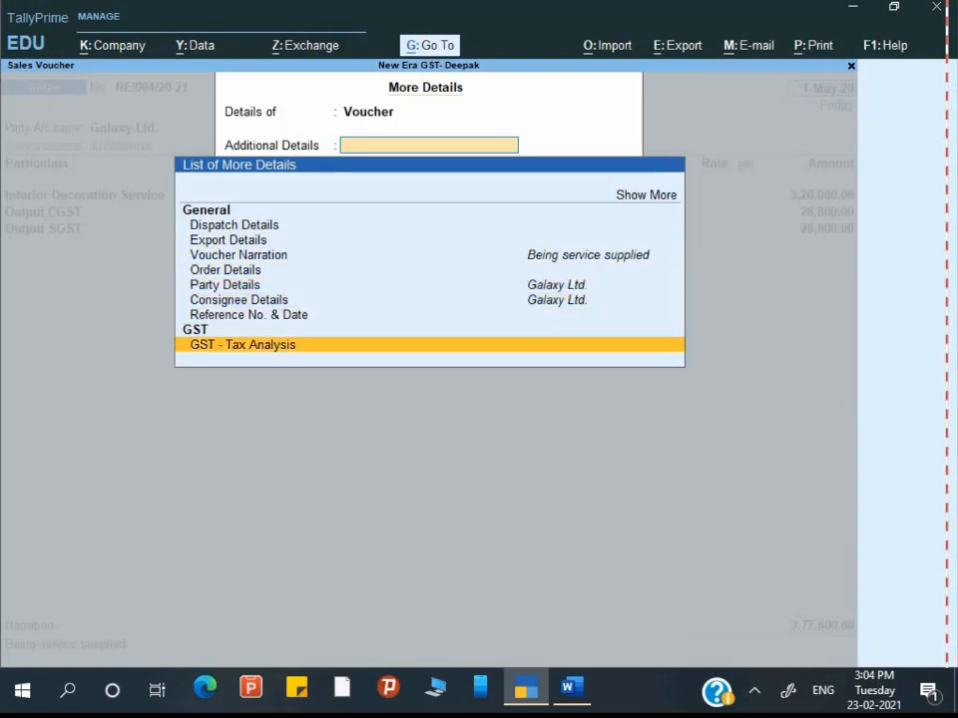
key(Return)
key(alt+F5)
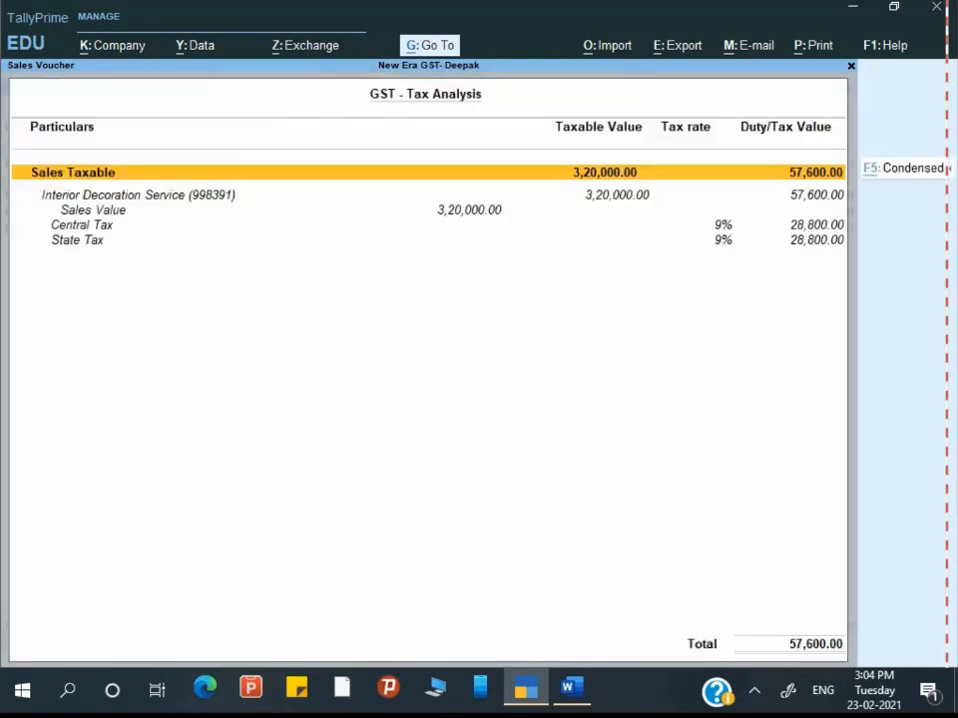
key(Down)
key(Down)
key(Down)
key(Down)
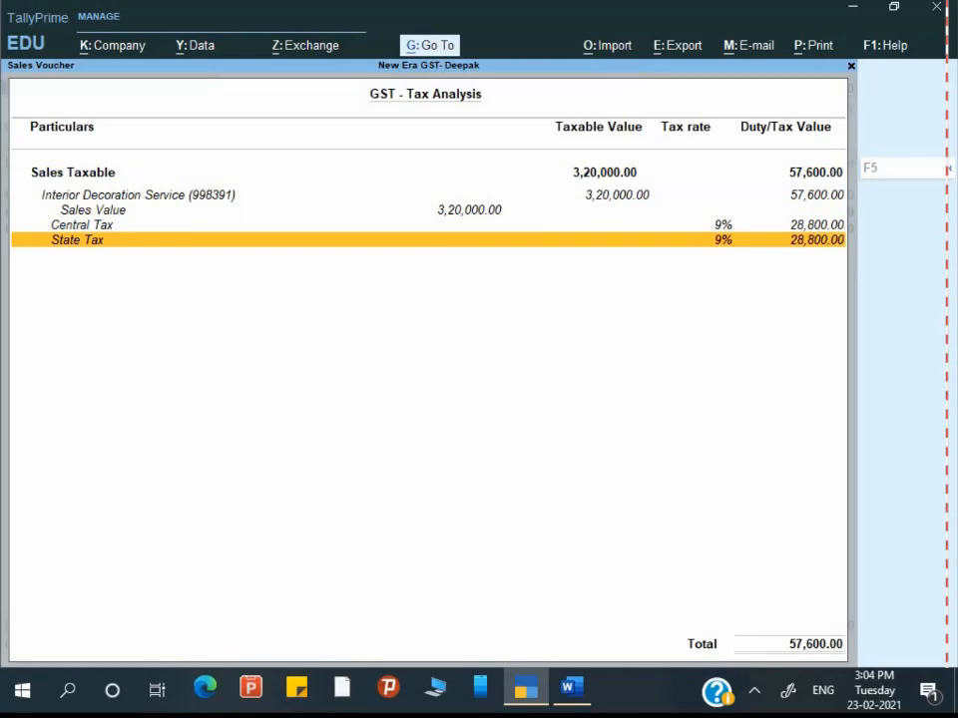
key(Escape)
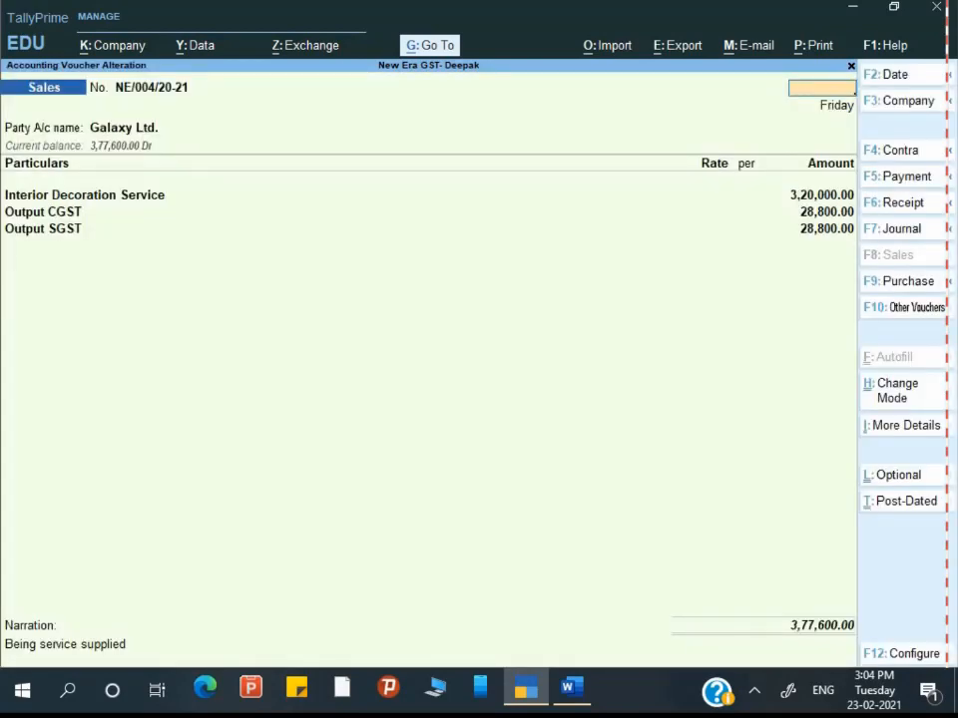
key(Escape)
Step: Quit the current voucher and check the reference document
key(y)
key(alt+Tab)
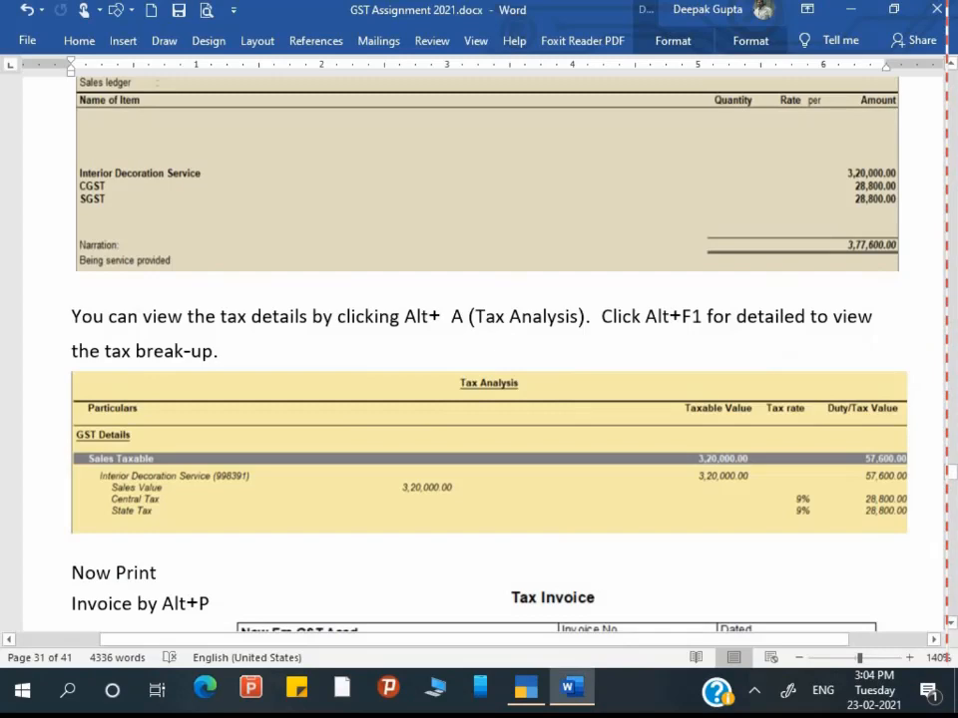
scroll(479, 350, down, 5)
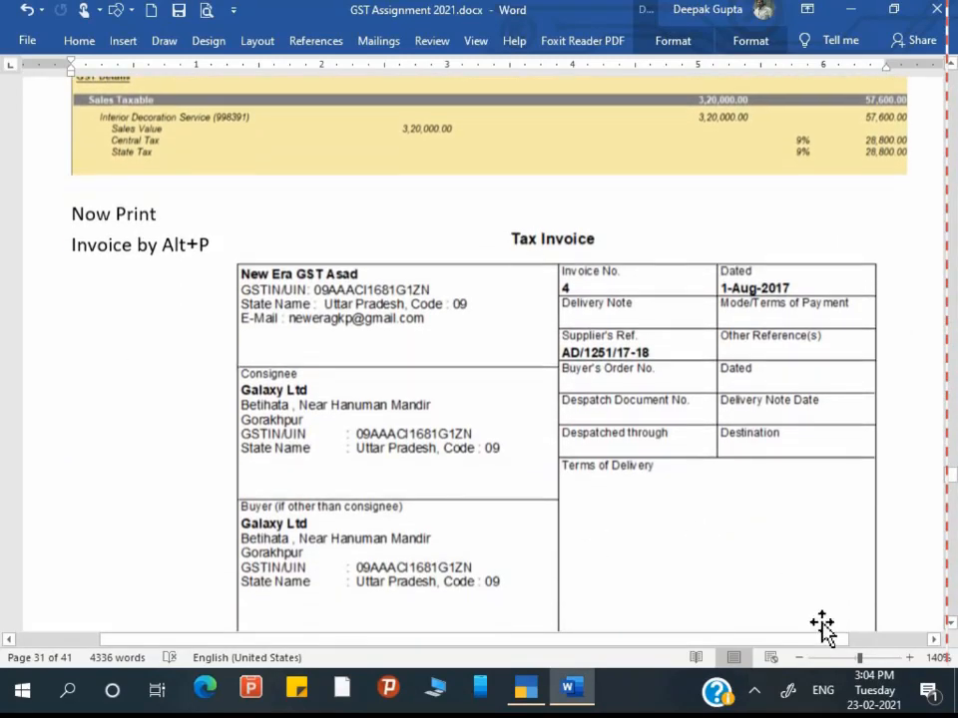
scroll(822, 627, down, 1)
key(alt+Tab)
Step: Reopen Galaxy Ltd.'s sales voucher NE/004/20-21 and preview it as a tax invoice
key(Page_Up)
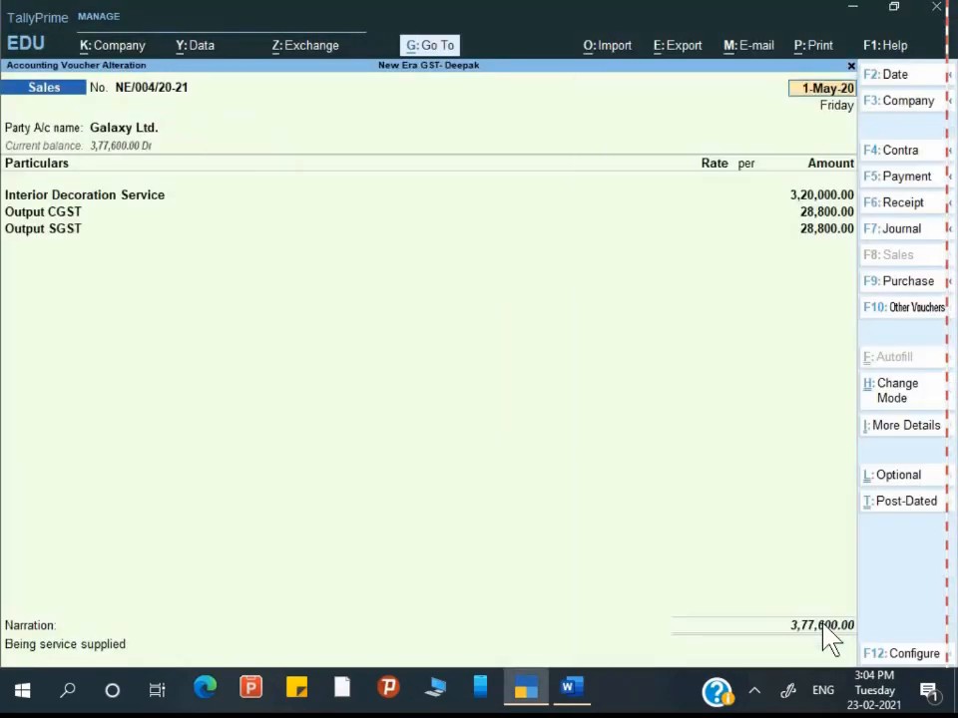
key(alt+p)
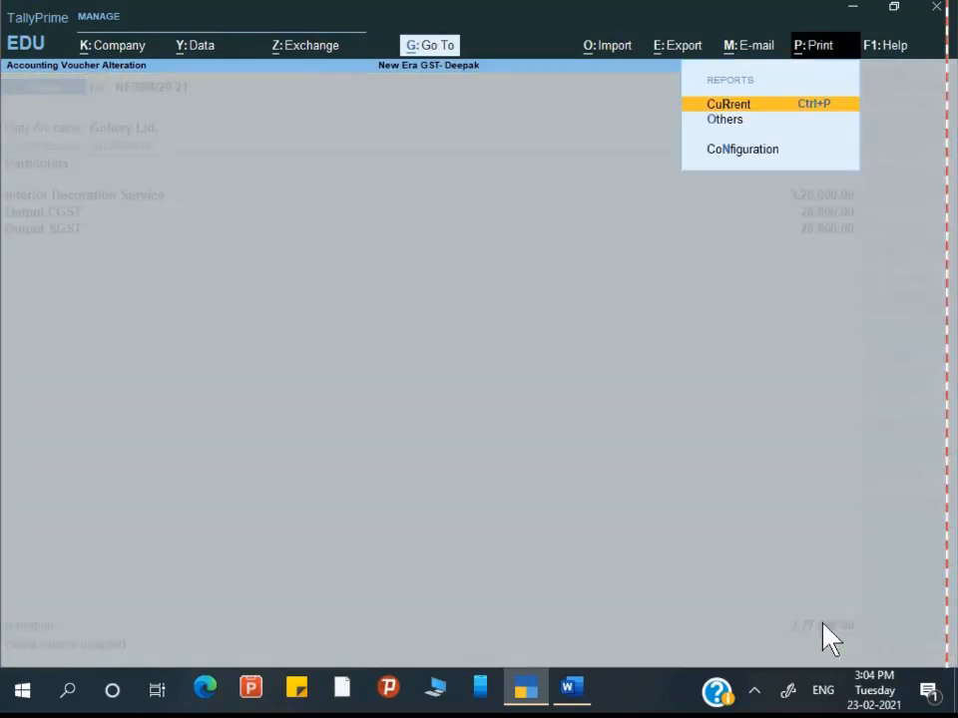
key(Return)
key(i)
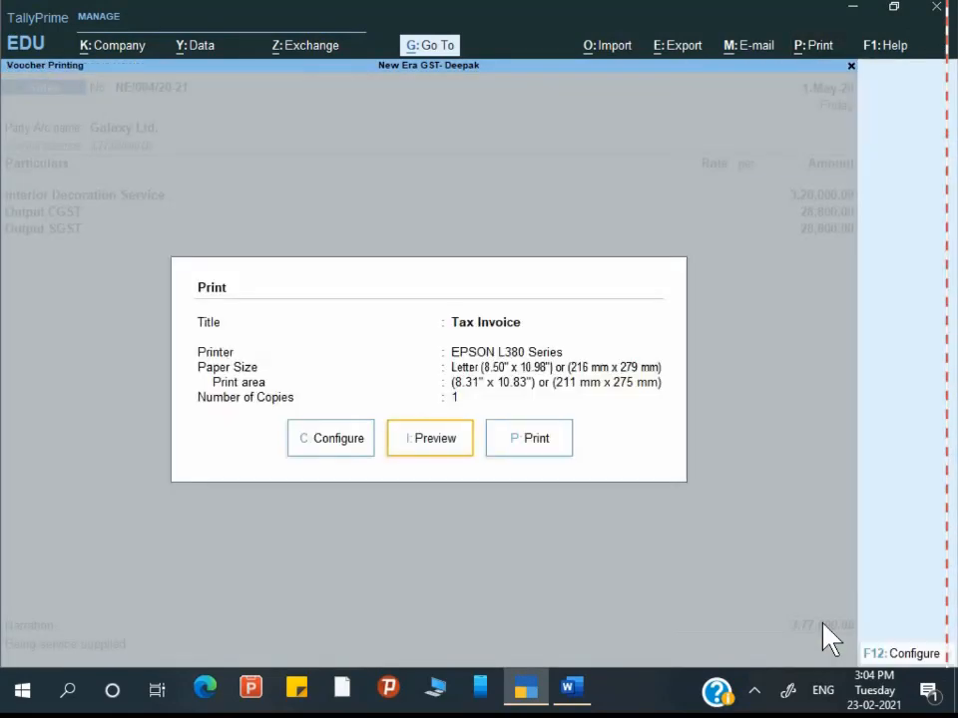
Step: Zoom and scroll through the tax invoice totalling ₹3,77,600.00, then return to print options
key(alt+z)
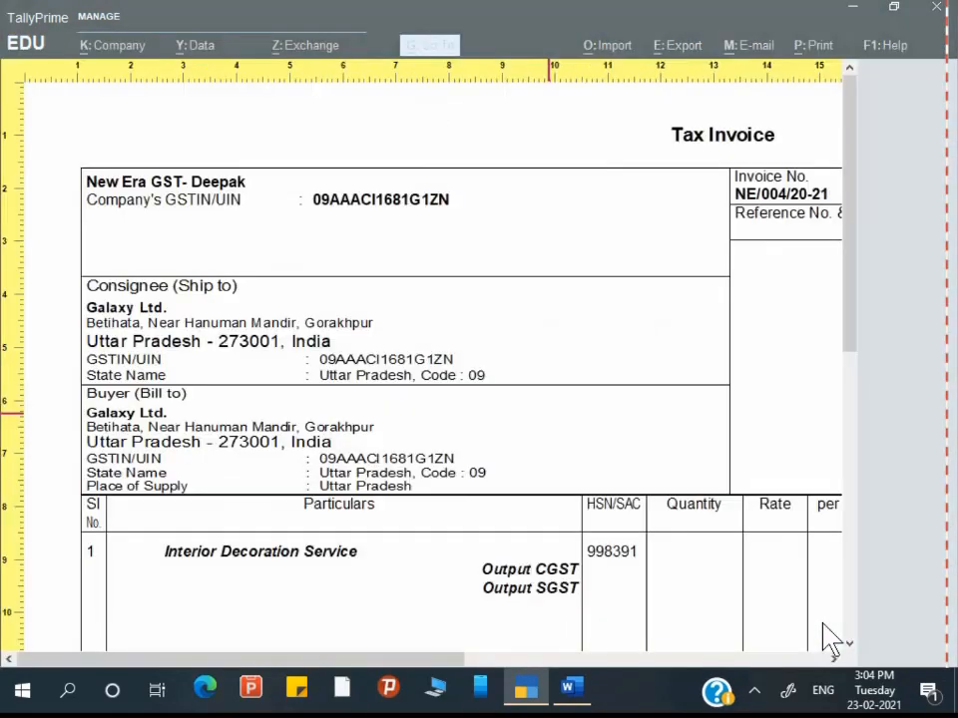
scroll(825, 629, down, 5)
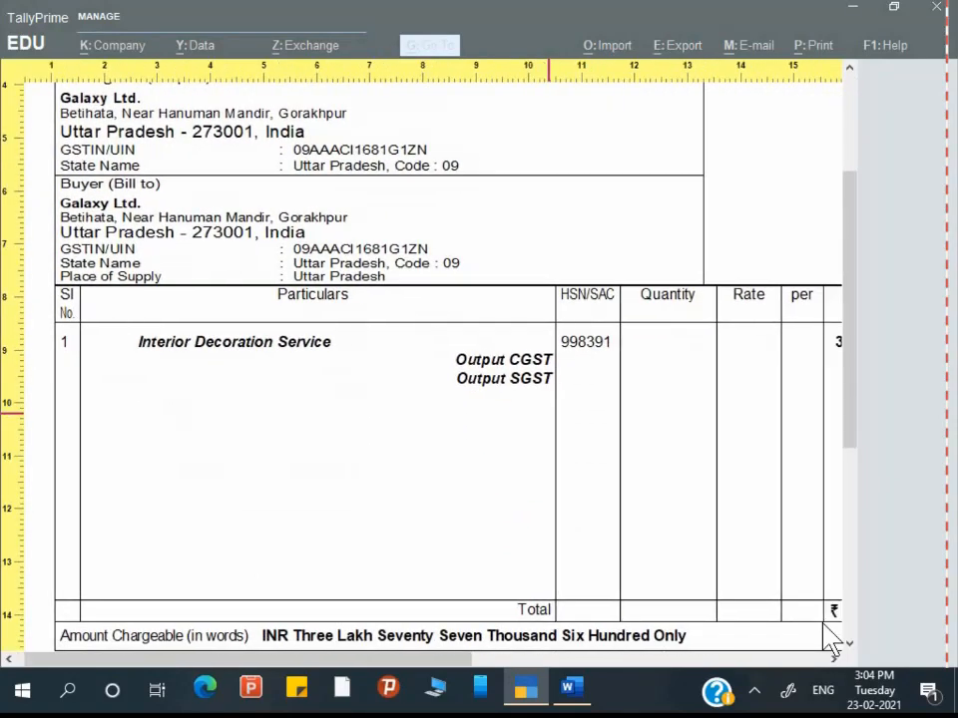
scroll(825, 639, right, 10)
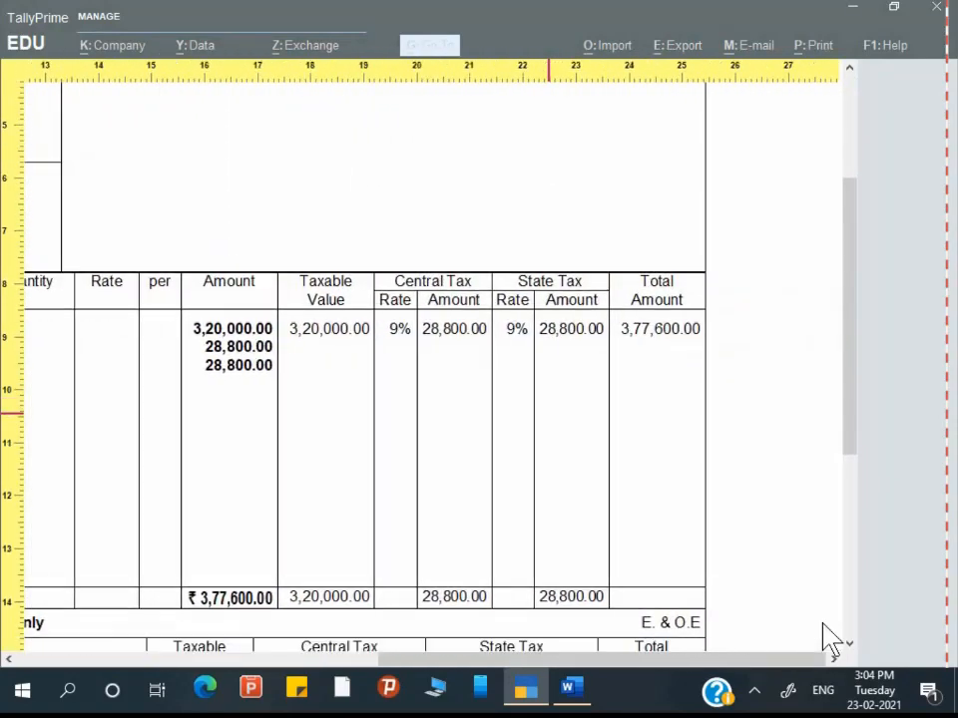
scroll(826, 638, down, 5)
scroll(825, 639, left, 4)
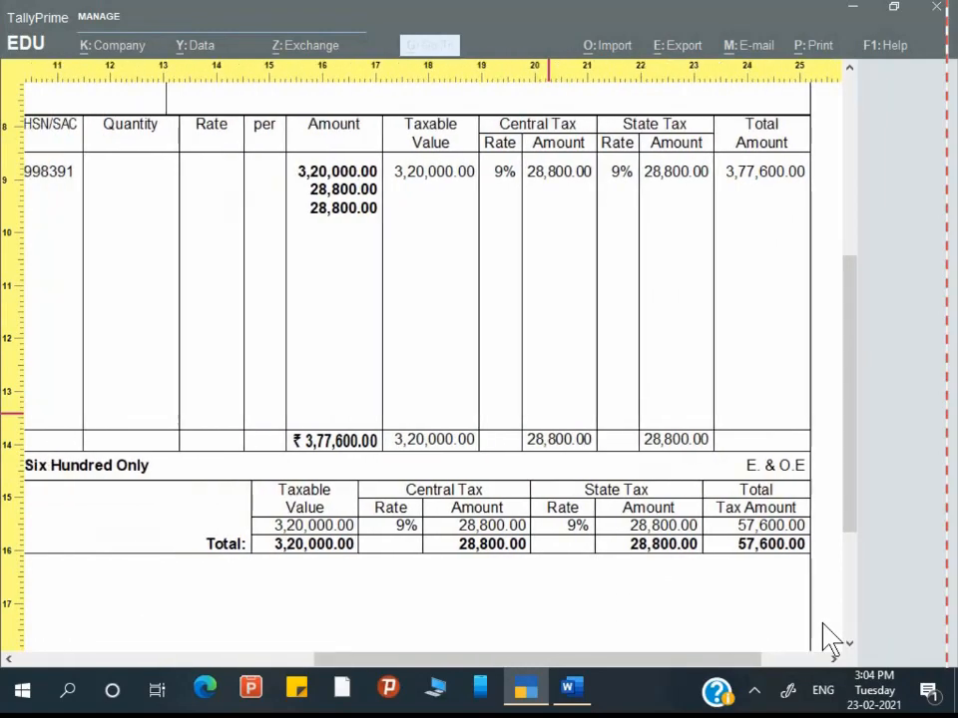
scroll(828, 638, left, 8)
key(alt+z)
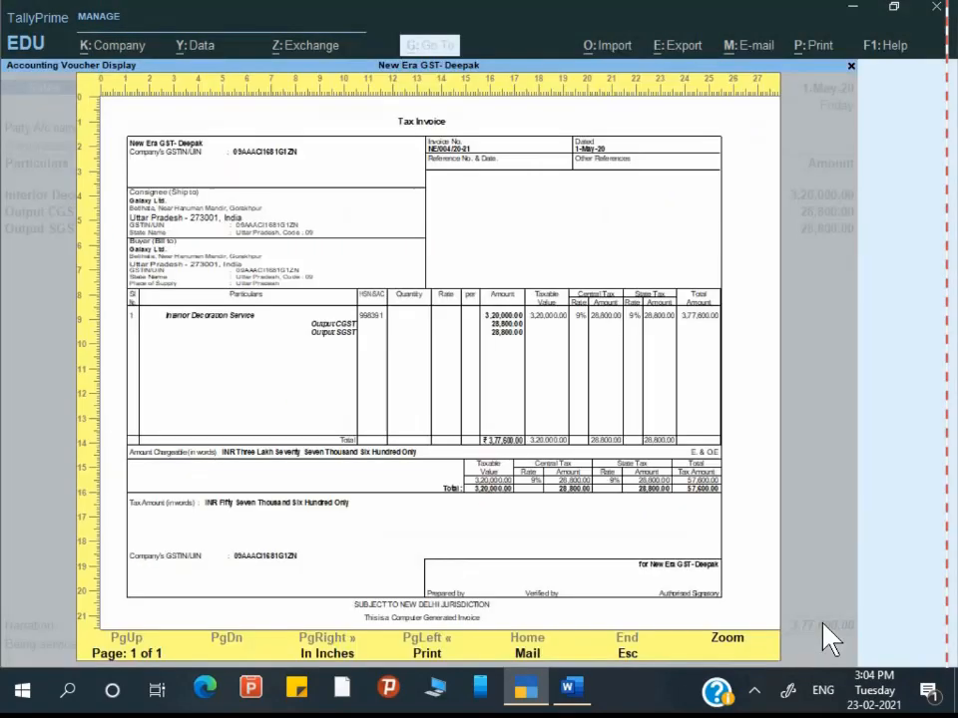
key(Escape)
key(c)
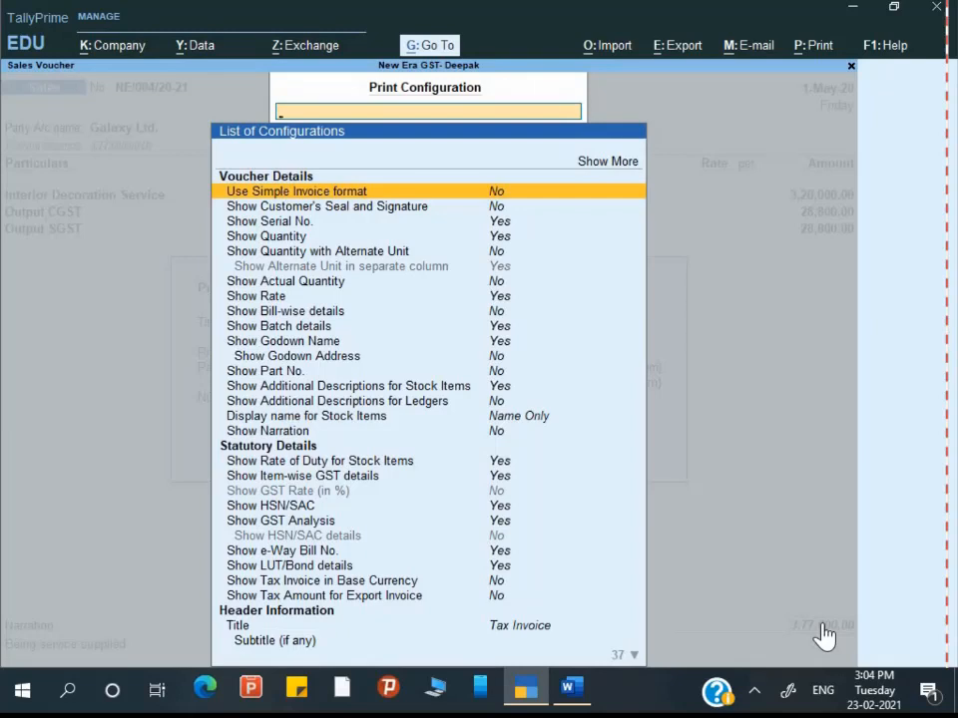
Step: Set the invoice print option Show Item-wise GST details to No
key(Down)
key(Down)
key(Down)
key(Down)
key(Down)
key(Down)
key(Down)
key(Down)
key(Down)
key(Down)
key(Down)
key(Down)
key(Down)
key(Down)
key(Down)
key(Down)
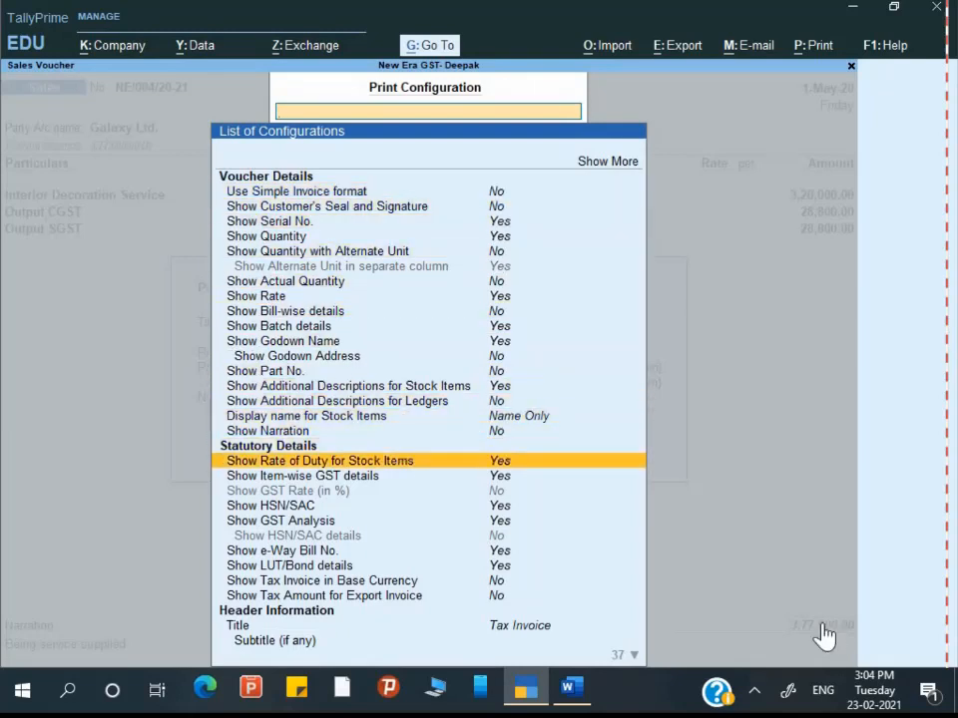
key(Down)
key(Return)
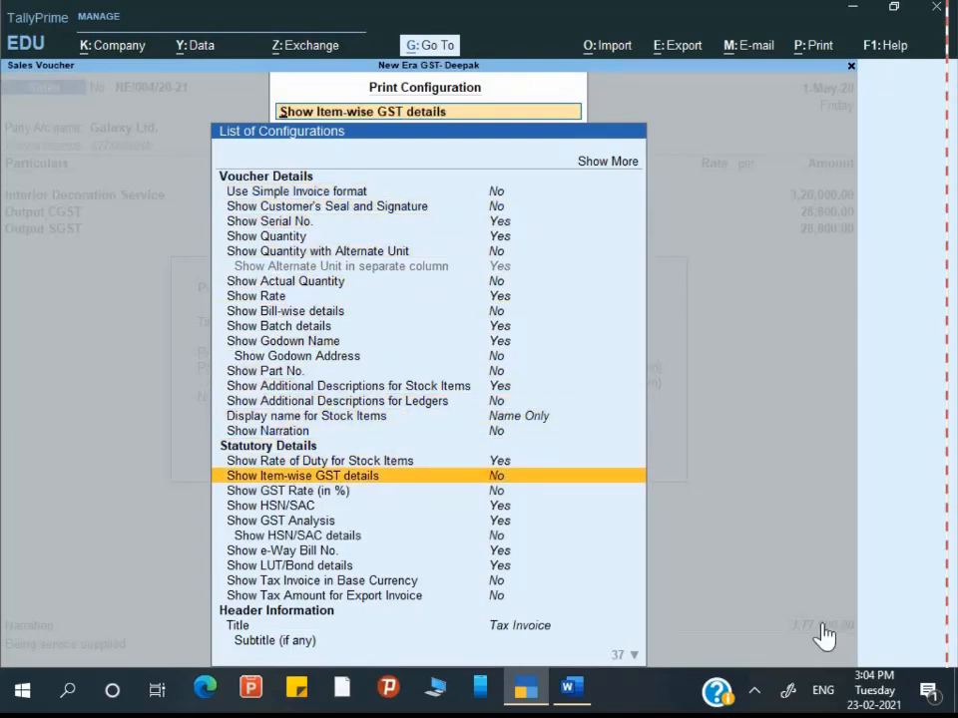
key(Escape)
Step: Preview the updated invoice, including the amount in words, then close it back to voucher NE/004/20-21
key(Right)
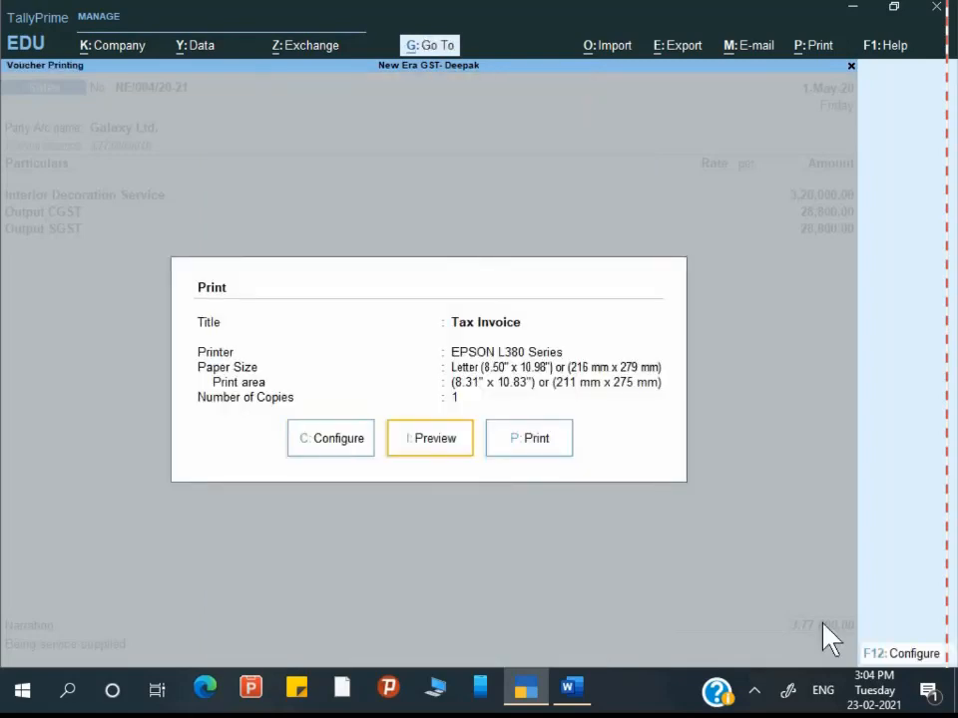
key(Return)
key(alt+z)
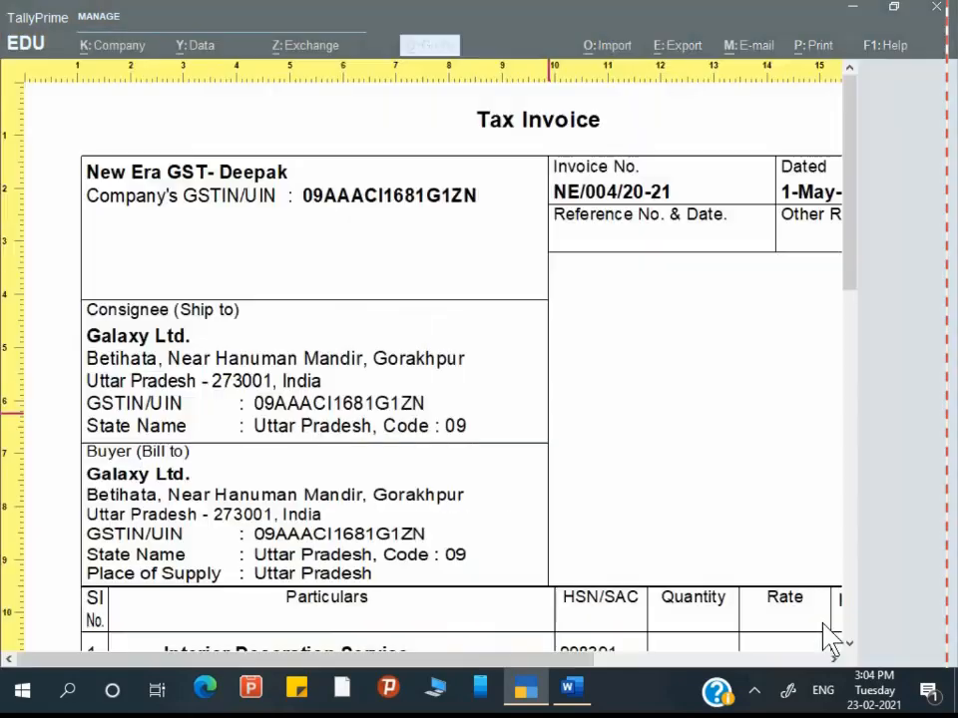
scroll(825, 627, down, 5)
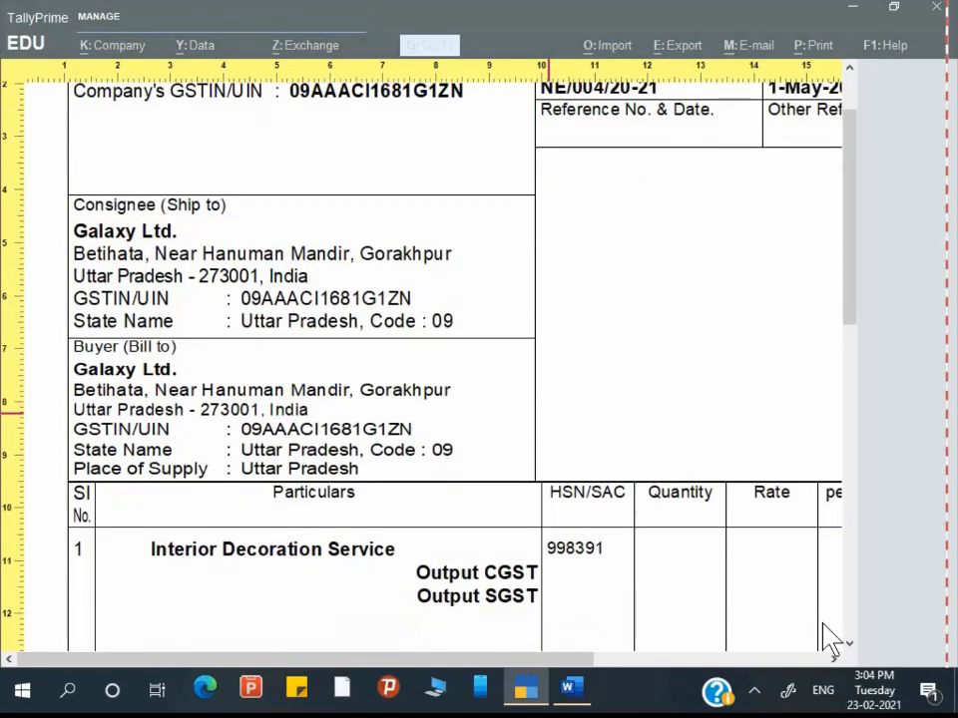
scroll(825, 638, right, 5)
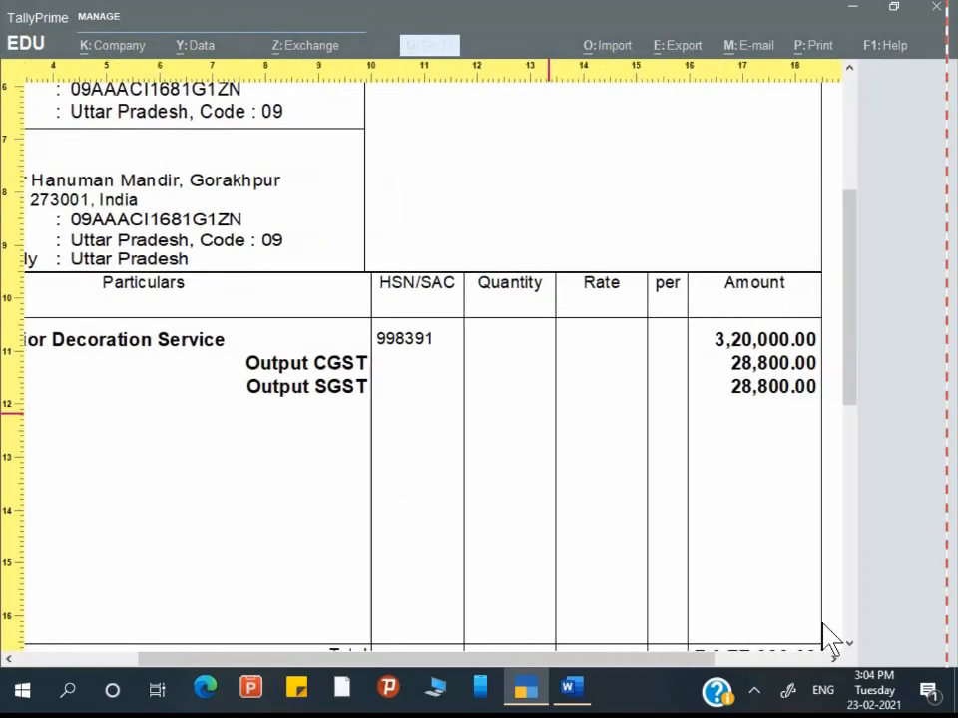
scroll(825, 638, down, 1)
scroll(830, 639, left, 1)
scroll(830, 639, down, 5)
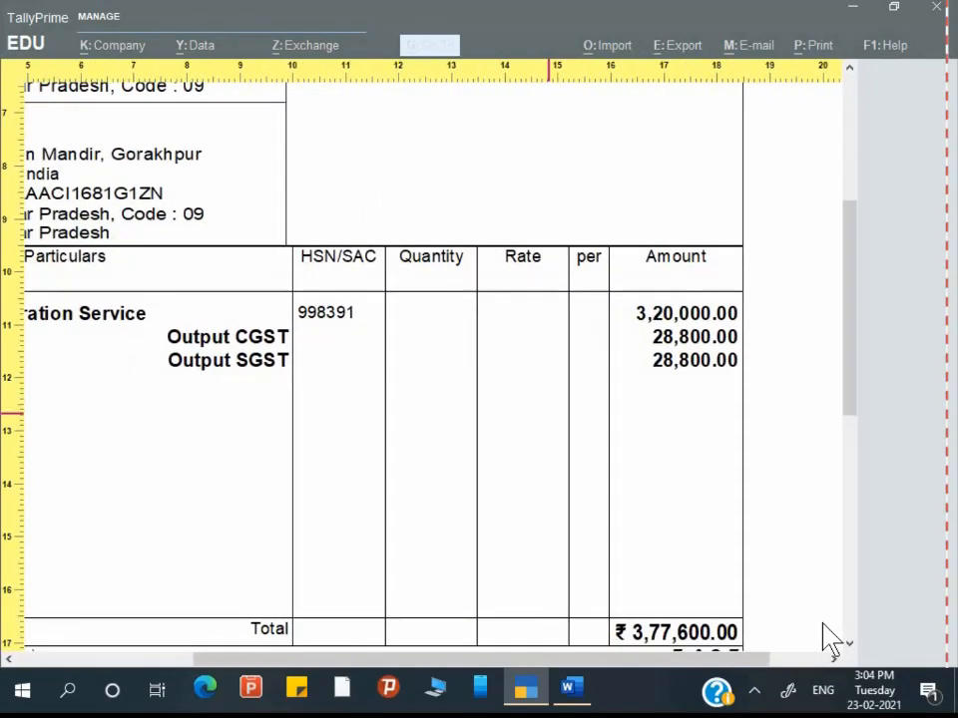
scroll(830, 639, down, 1)
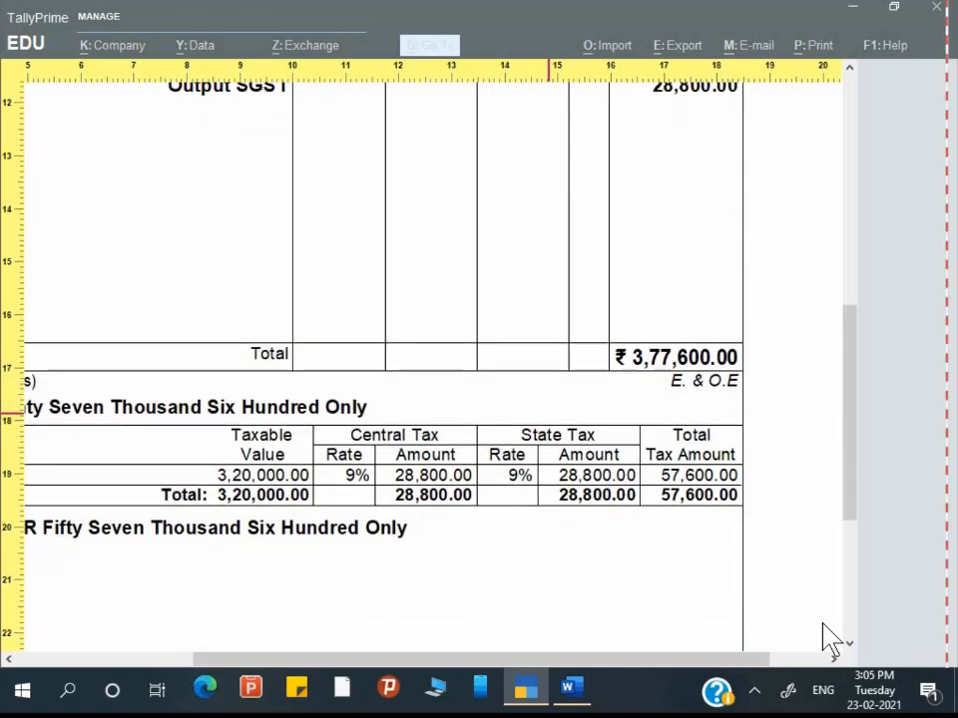
scroll(831, 638, left, 5)
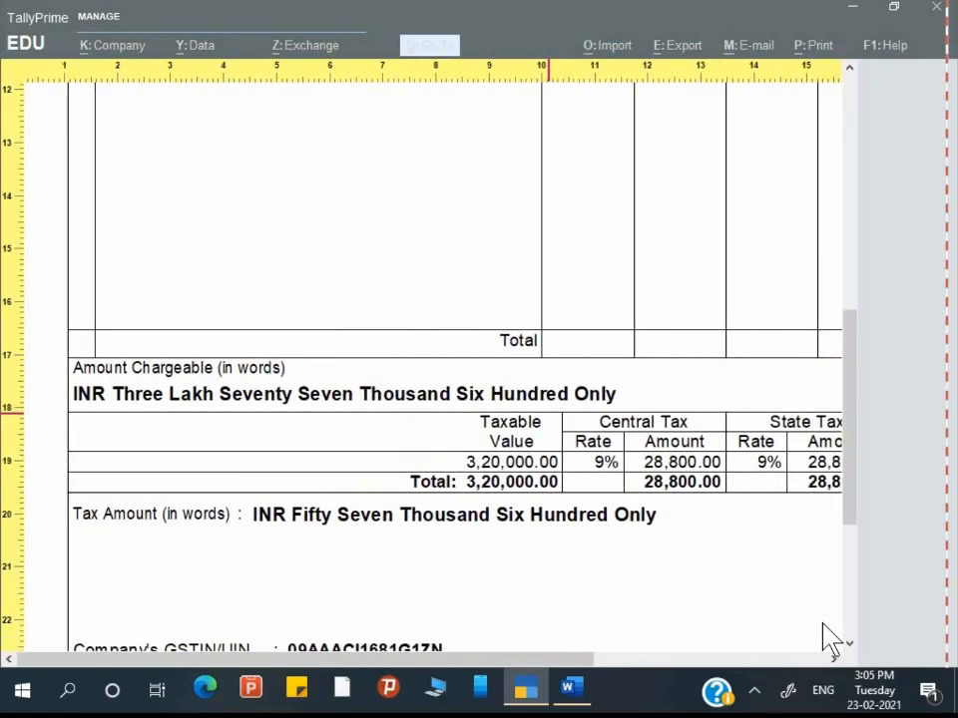
key(Escape)
key(Escape)
key(Escape)
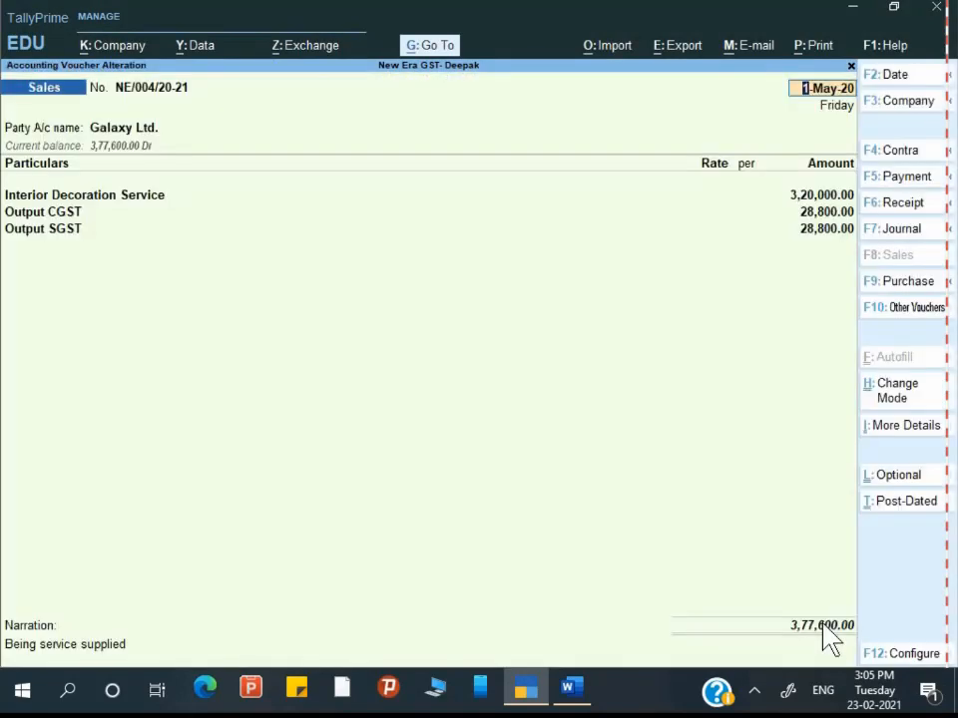
key(Escape)
Step: Leave the sales voucher alteration and check the Word assignment document
key(y)
key(alt+Tab)
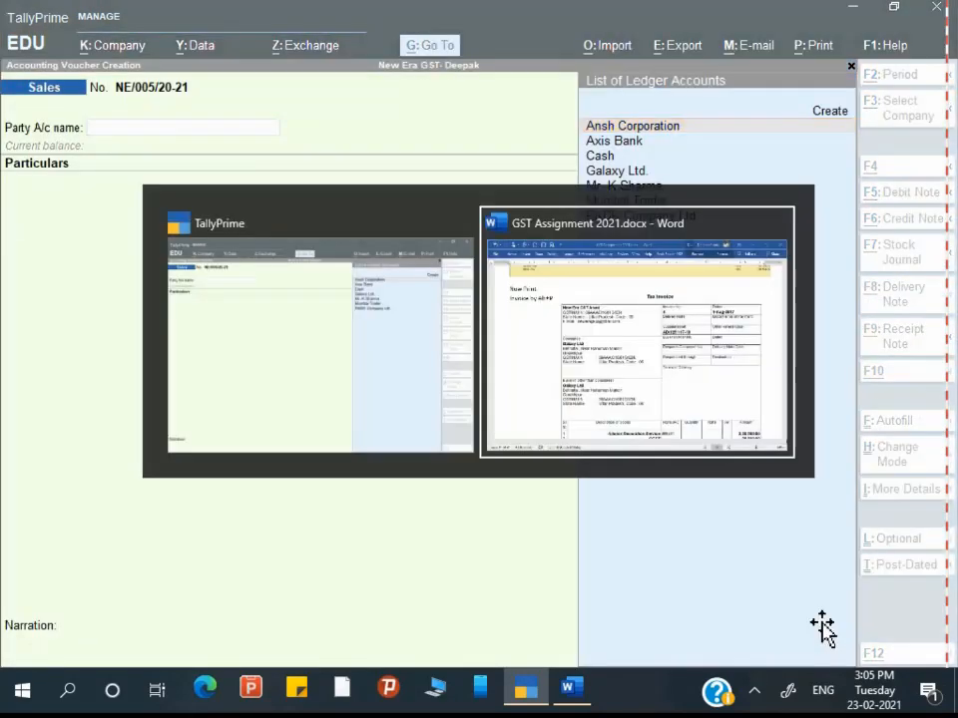
scroll(635, 619, down, 5)
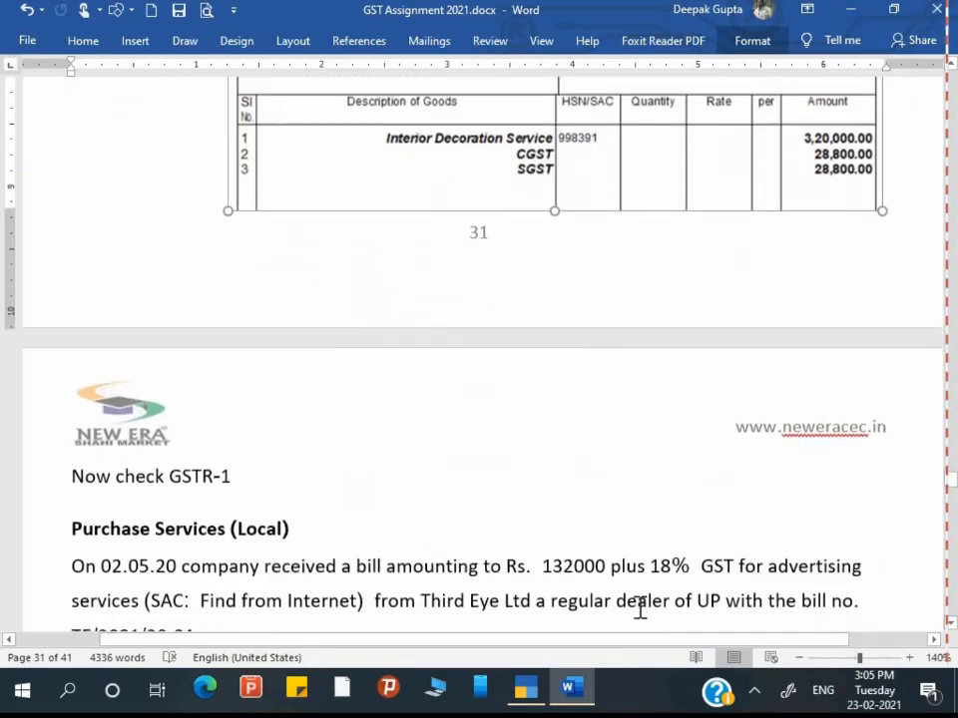
scroll(639, 609, down, 3)
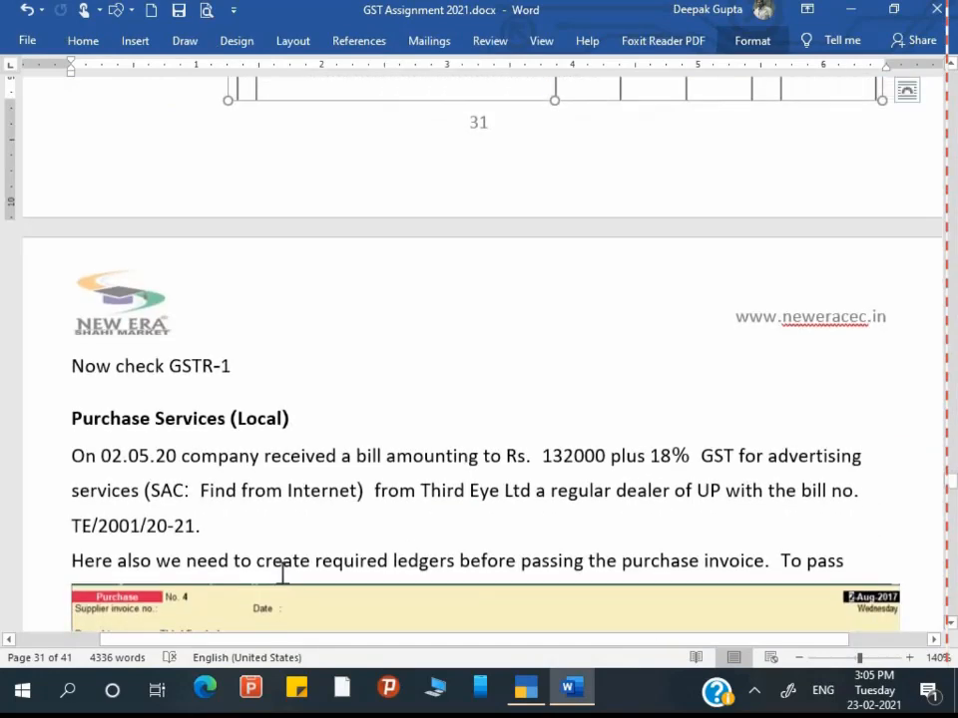
key(alt+Tab)
Step: Open the GSTR-1 report from GST reports via the Gateway of Tally
key(Escape)
key(Escape)
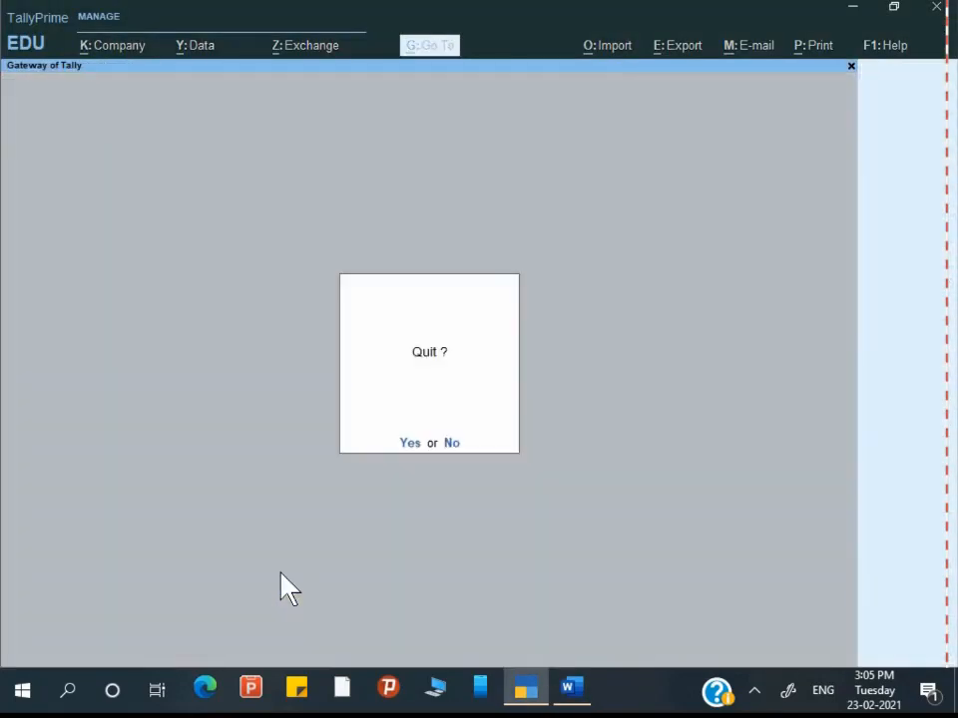
key(Escape)
key(Down)
key(Down)
key(Down)
key(Down)
key(Down)
key(Down)
key(Down)
key(Down)
key(Down)
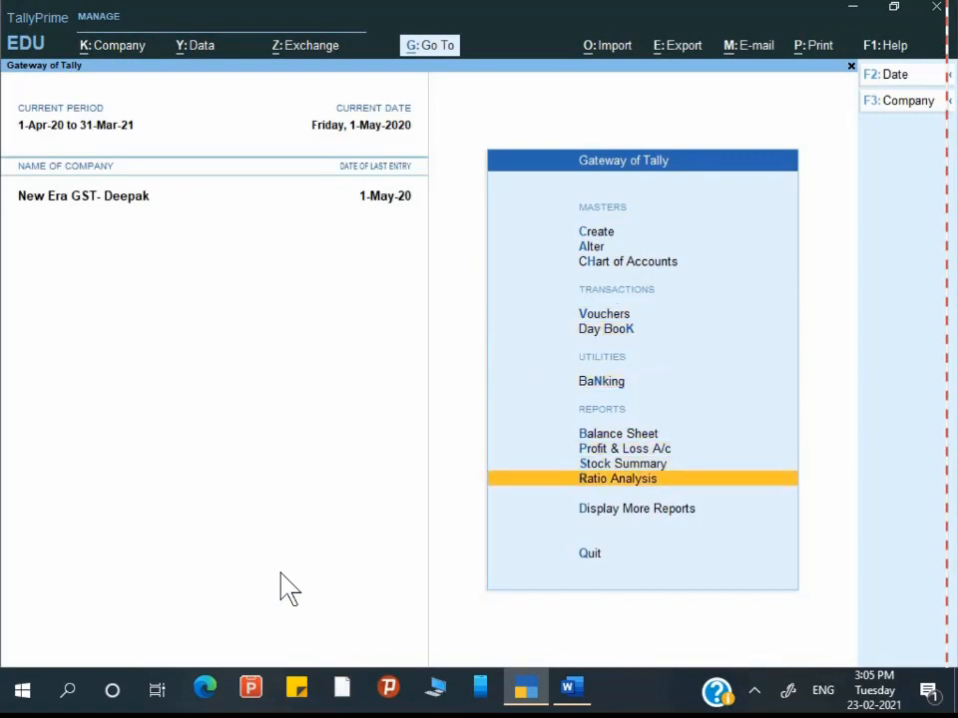
key(Down)
key(Return)
key(Down)
key(Down)
key(Down)
key(Down)
key(Down)
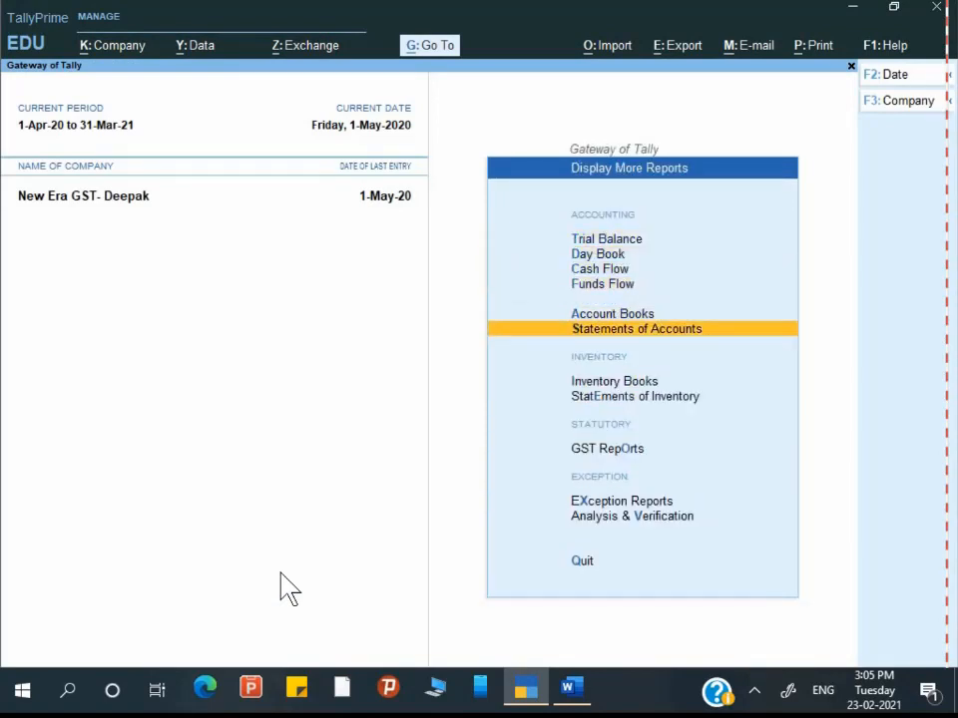
key(Down)
key(Down)
key(Down)
key(Down)
key(Up)
key(Return)
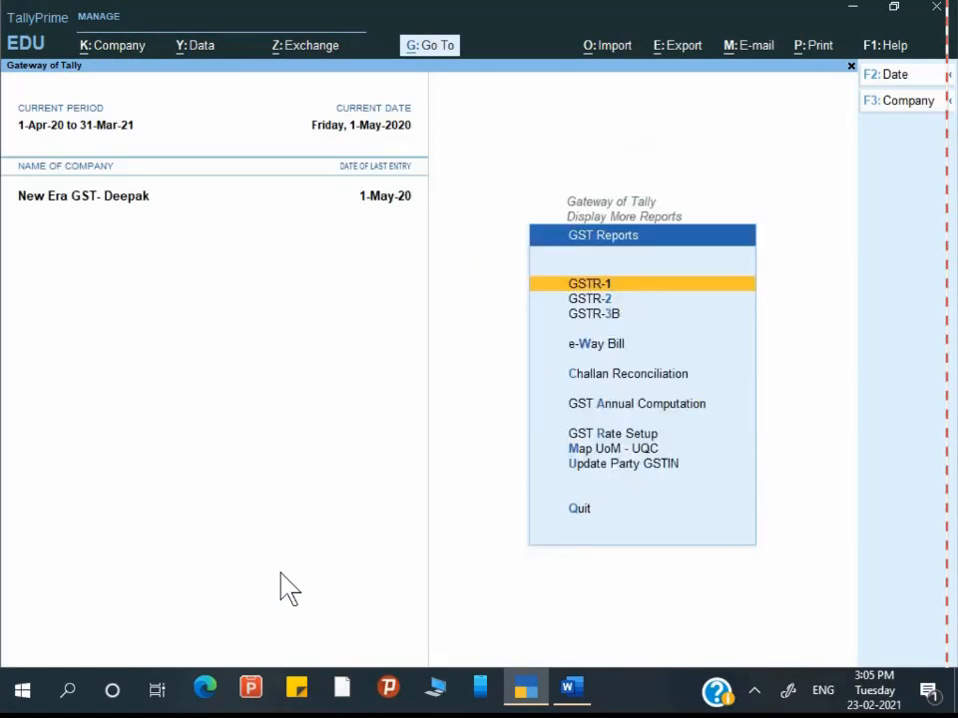
key(Return)
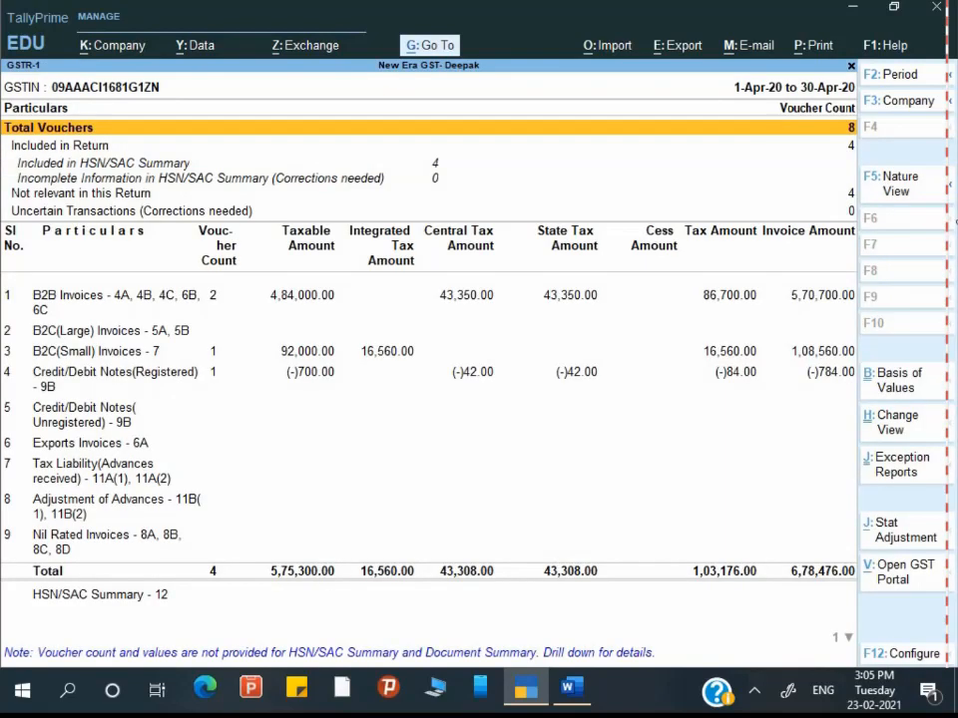
Step: Expand the B2B invoices and set the GSTR-1 period to 1-May-20 through 31-May-20
key(alt)
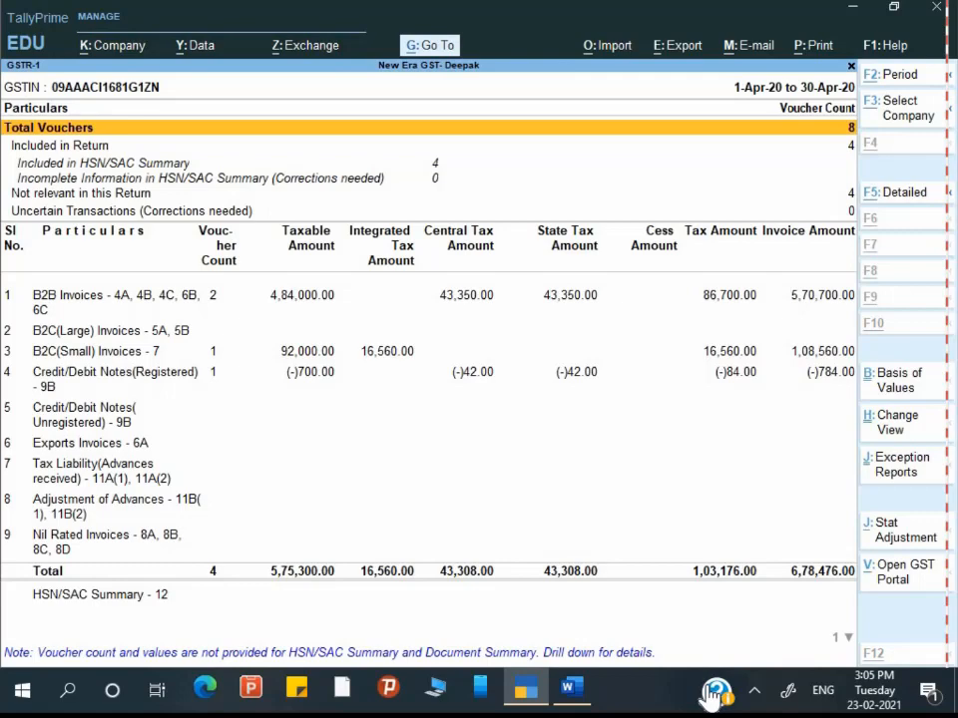
key(alt+F5)
key(alt+F5)
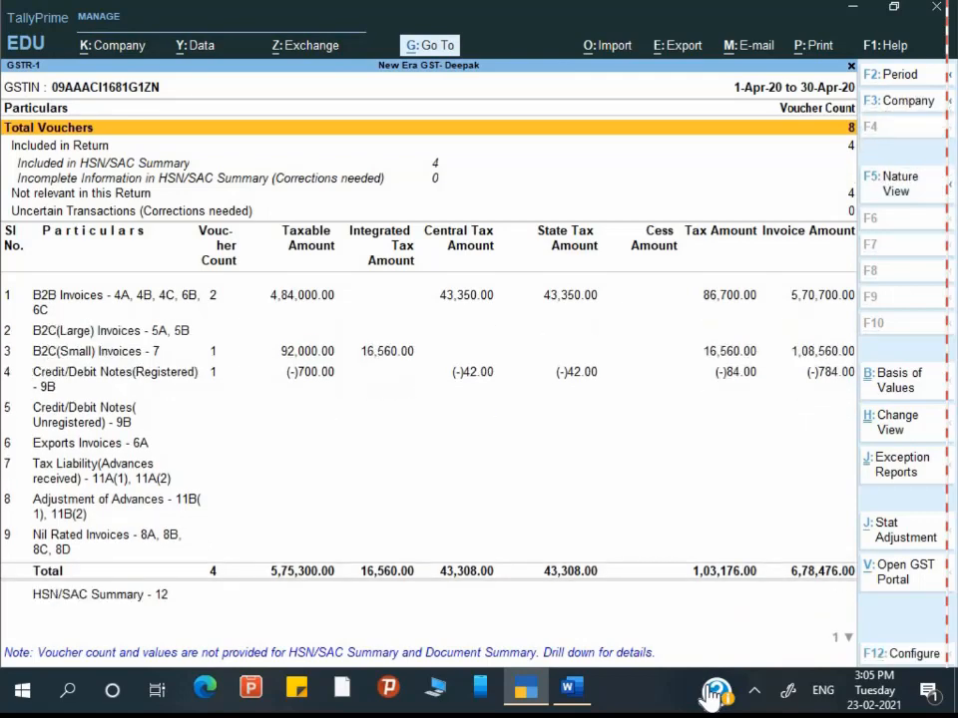
key(alt)
key(F2)
text(1)
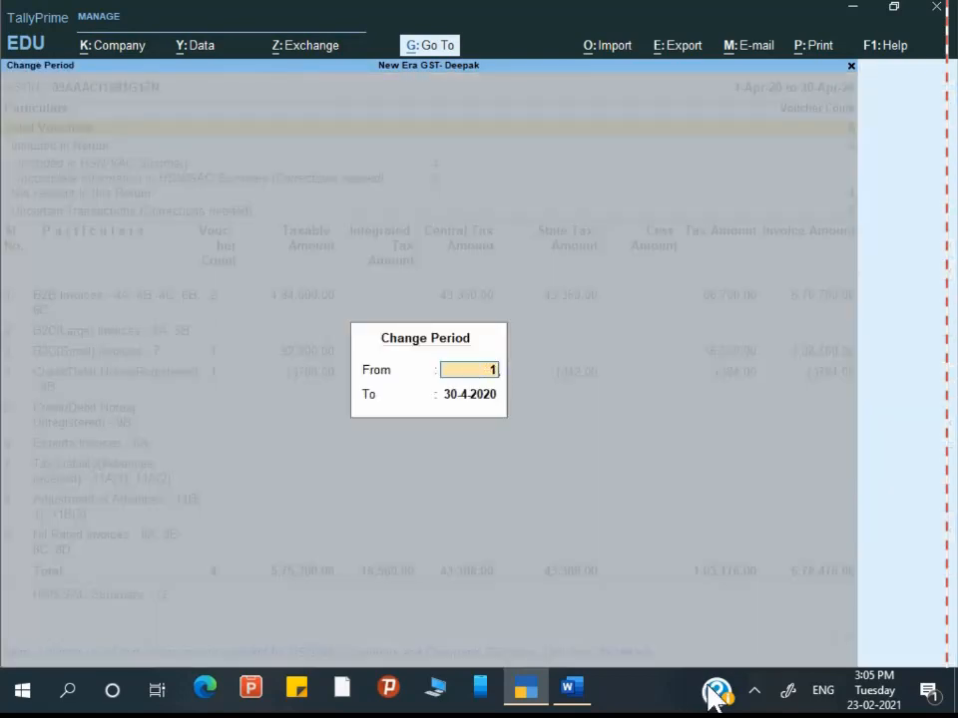
text(.5)
key(Return)
text(31-)
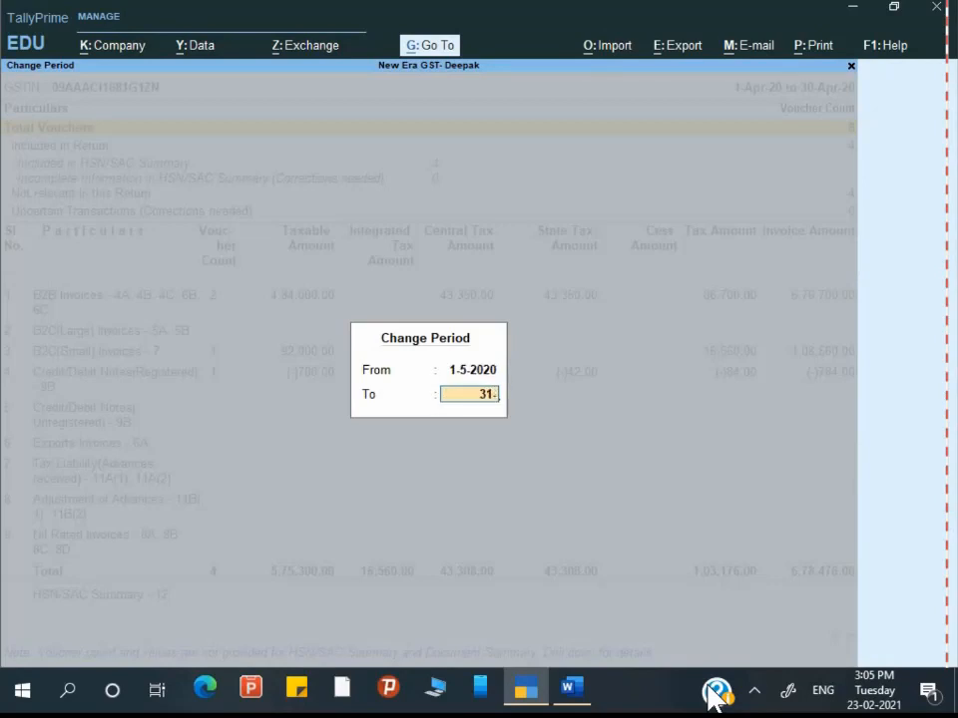
key(Return)
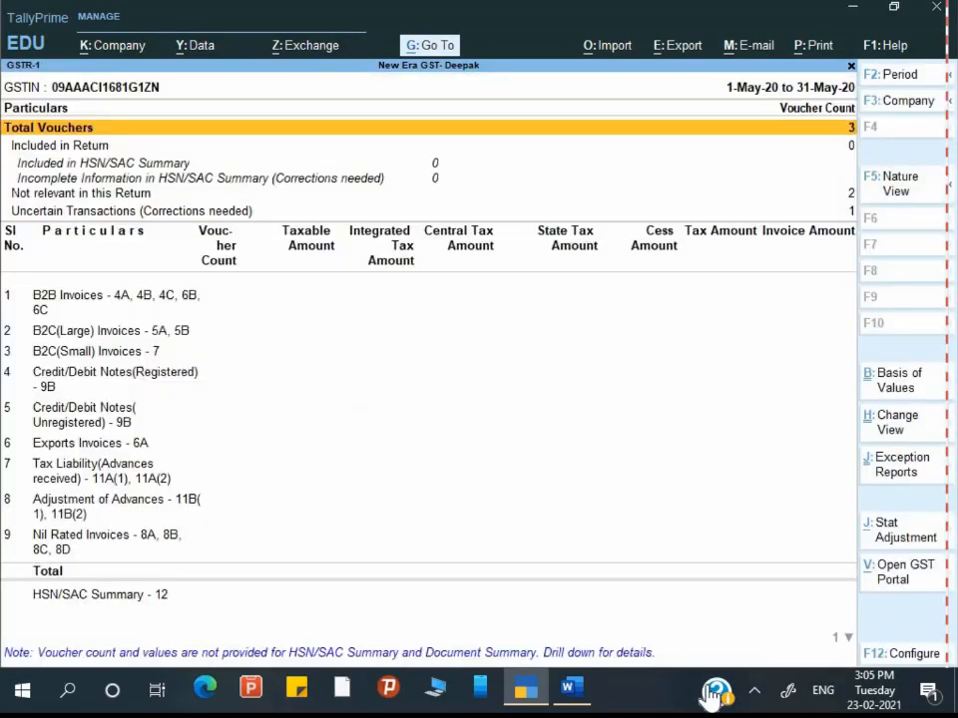
Step: Review the Total Vouchers (3), Included in Return (0) and Uncertain Transactions (1) rows
key(Down)
key(Down)
key(Down)
key(Down)
key(Down)
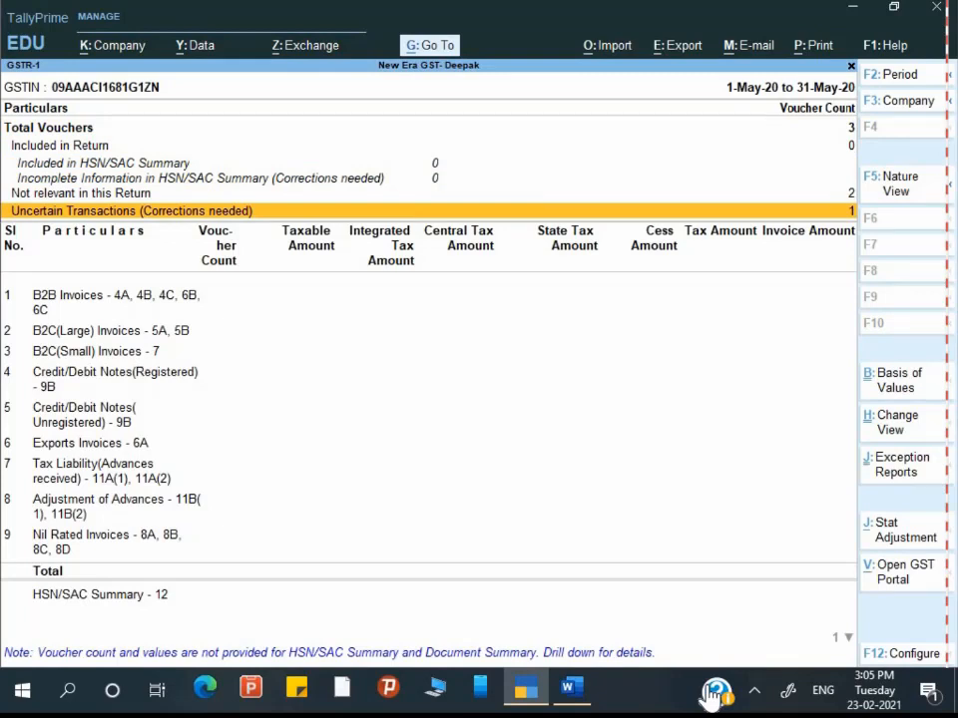
key(Up)
key(Up)
key(Up)
key(Up)
key(Up)
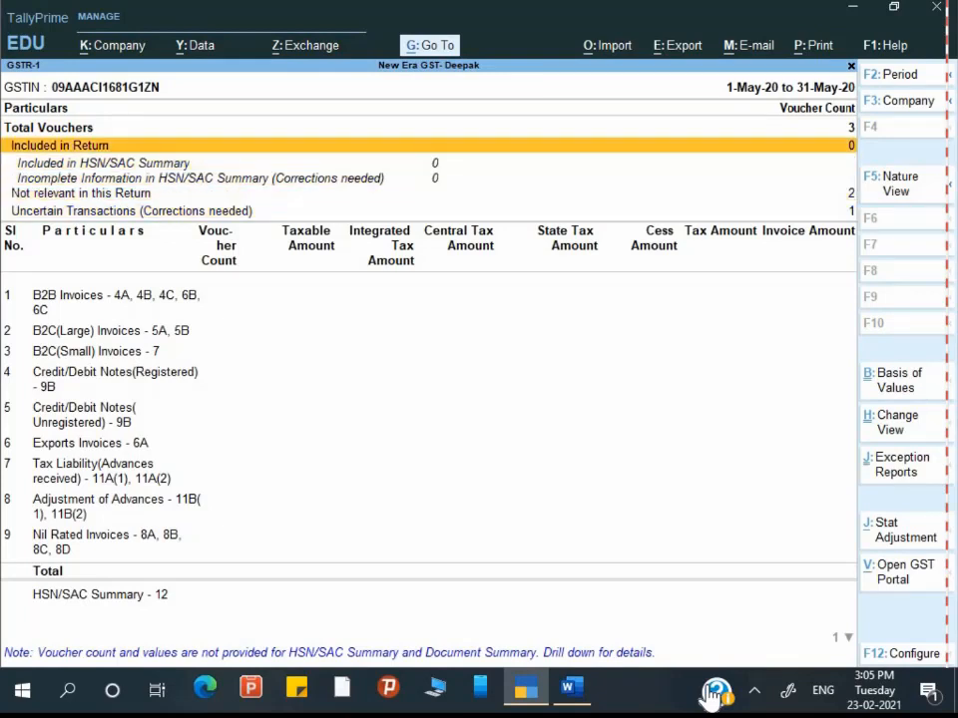
key(Down)
key(Down)
key(Down)
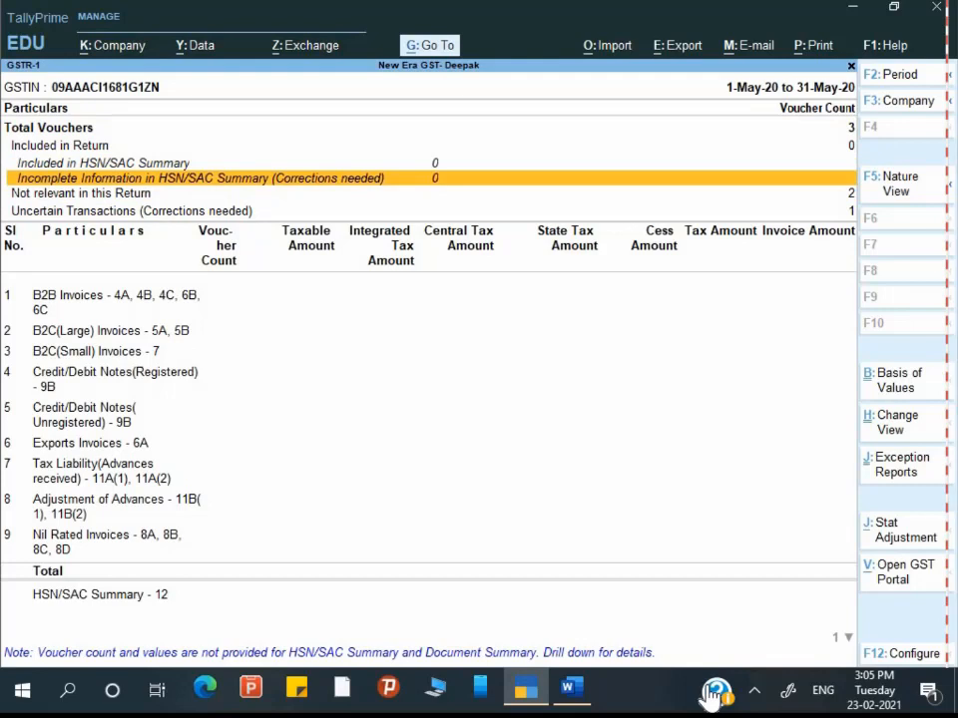
key(Down)
key(Down)
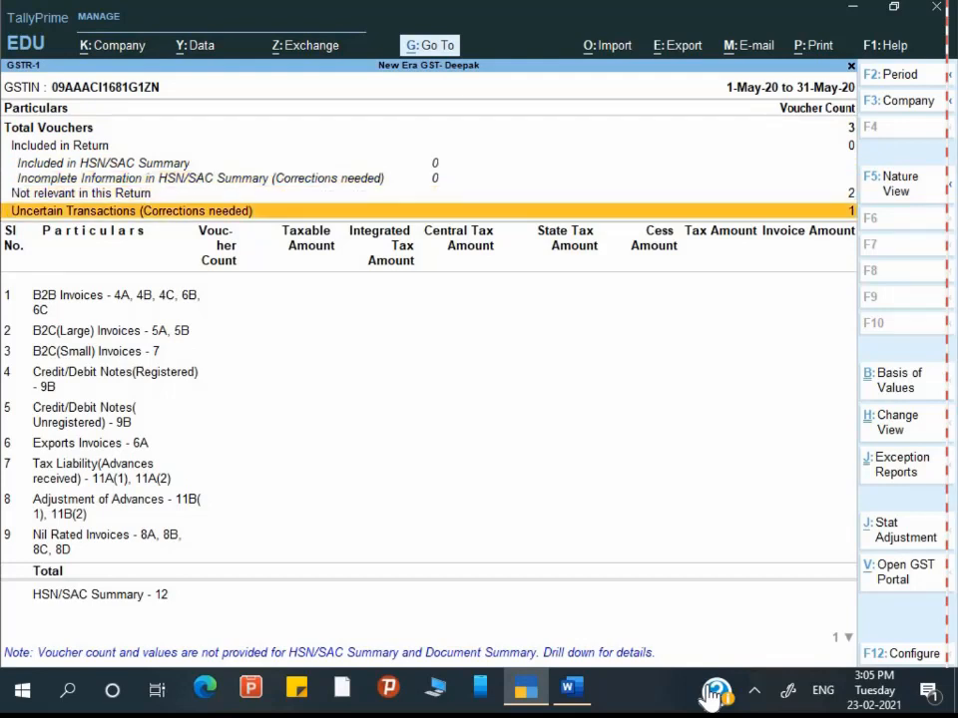
Step: Drill from Uncertain Transactions into voucher NE/004/20-21's details, flagged for a duplicate party GSTIN
key(Return)
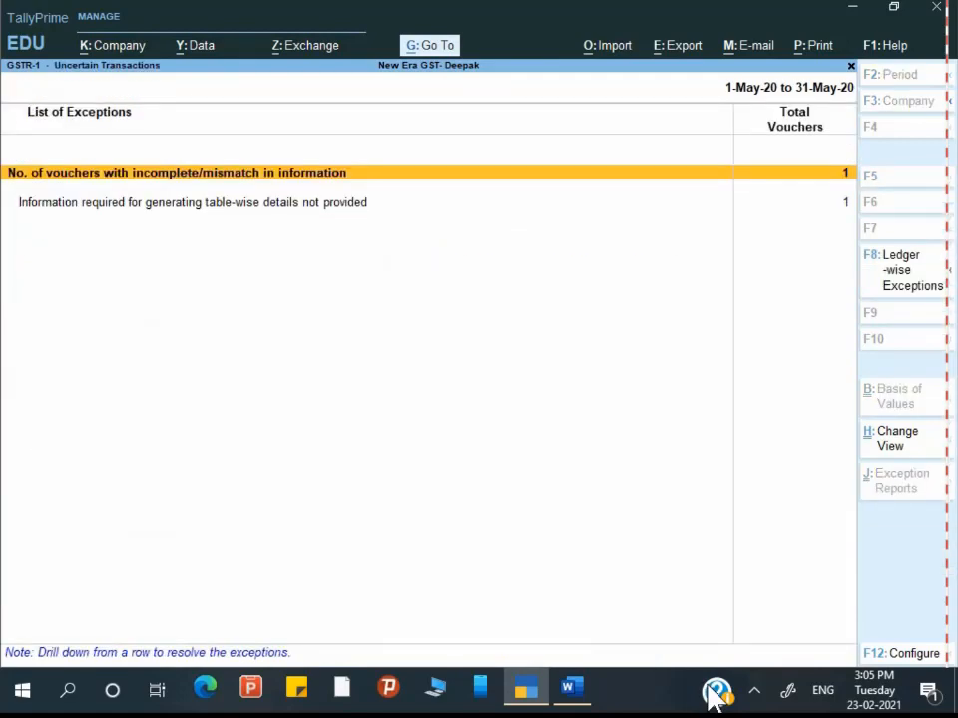
key(Return)
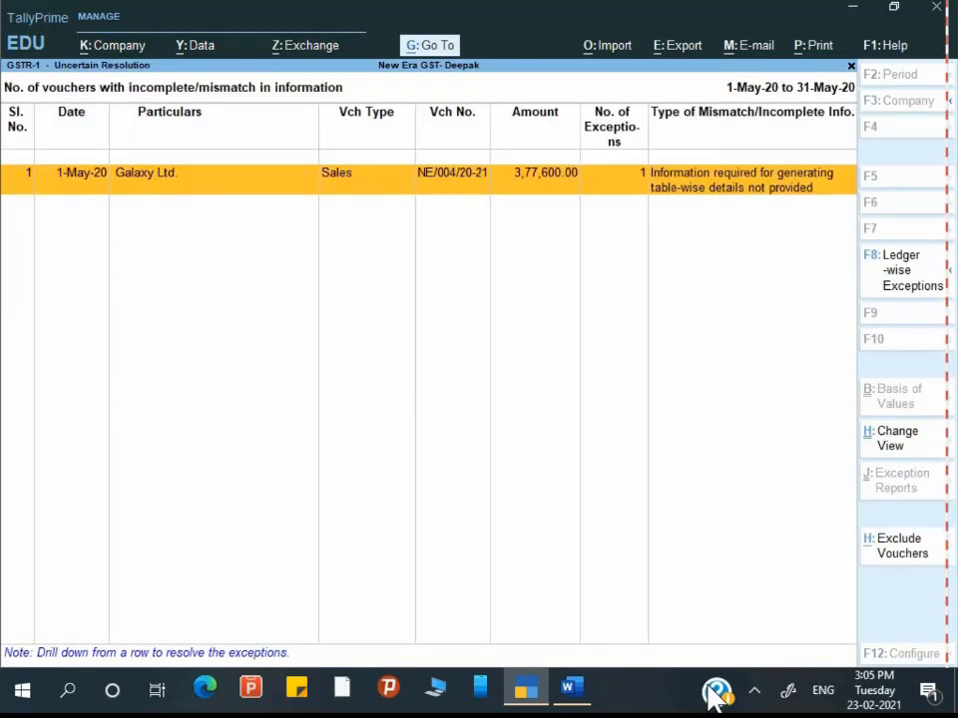
key(Return)
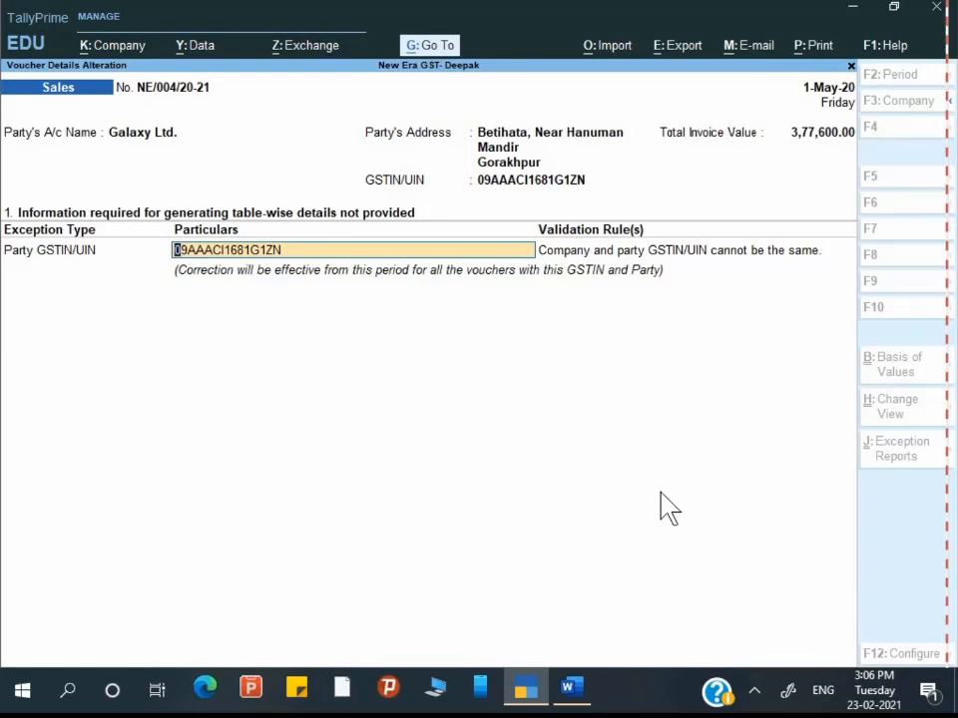
key(Return)
Step: Copy the party GSTIN from cell A2 of jan to feb 2020.xlsx and return to TallyPrime
key(super)
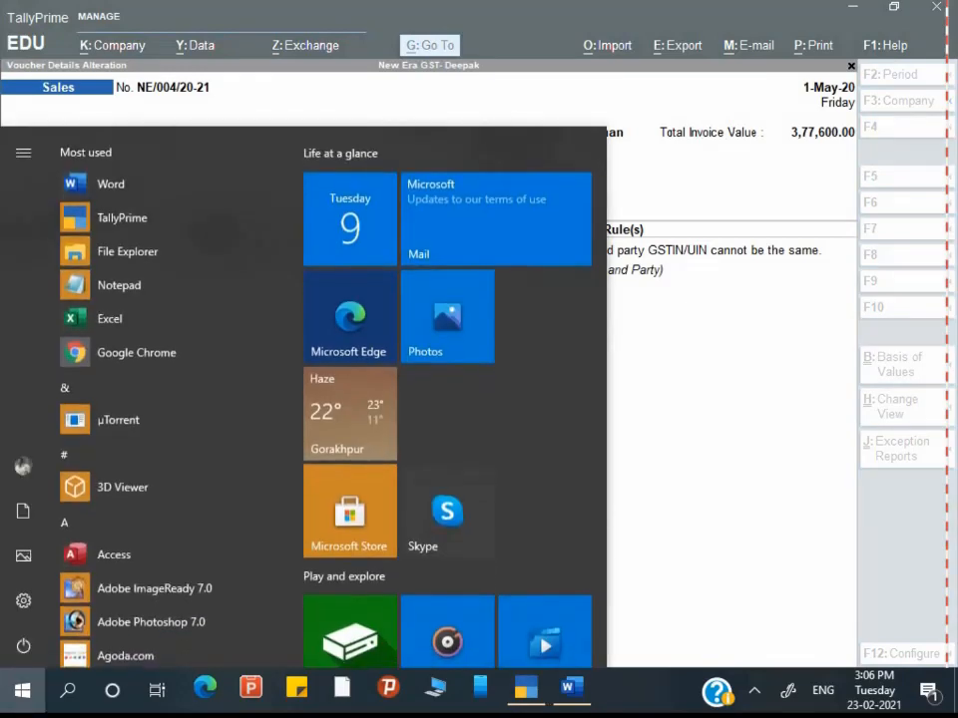
key(super)
key(ctrl)
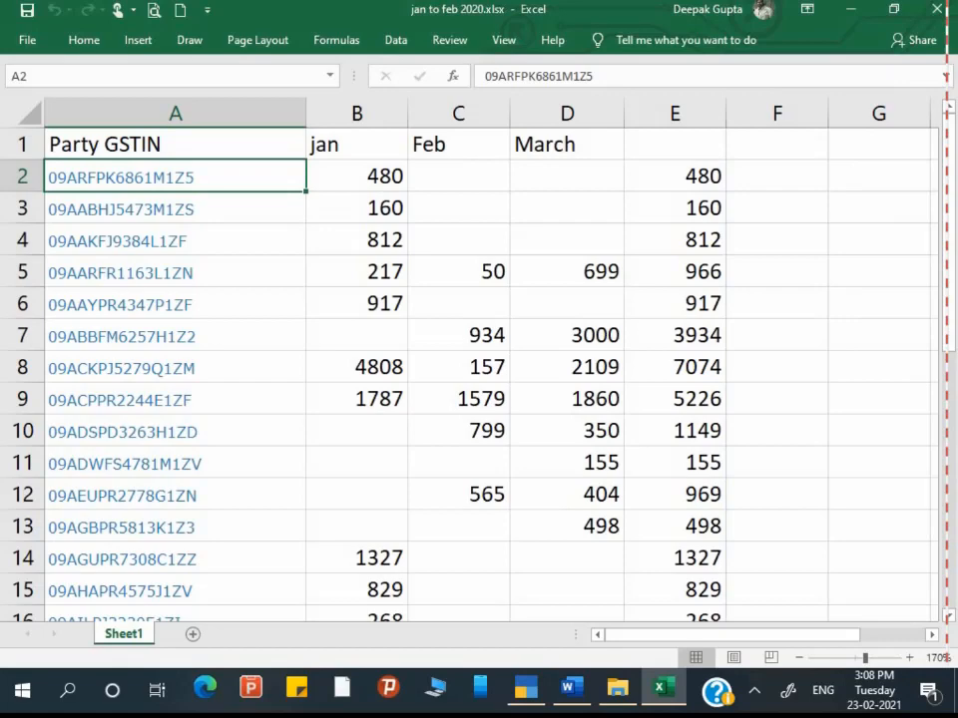
key(ctrl+c)
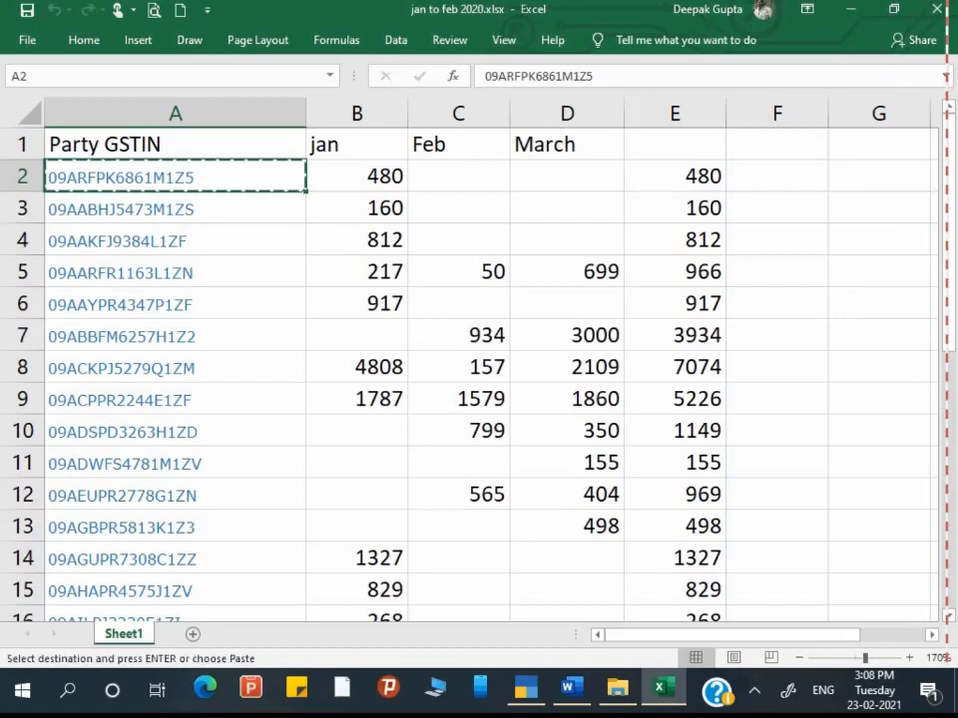
key(alt+Tab)
key(alt+Tab)
key(Tab)
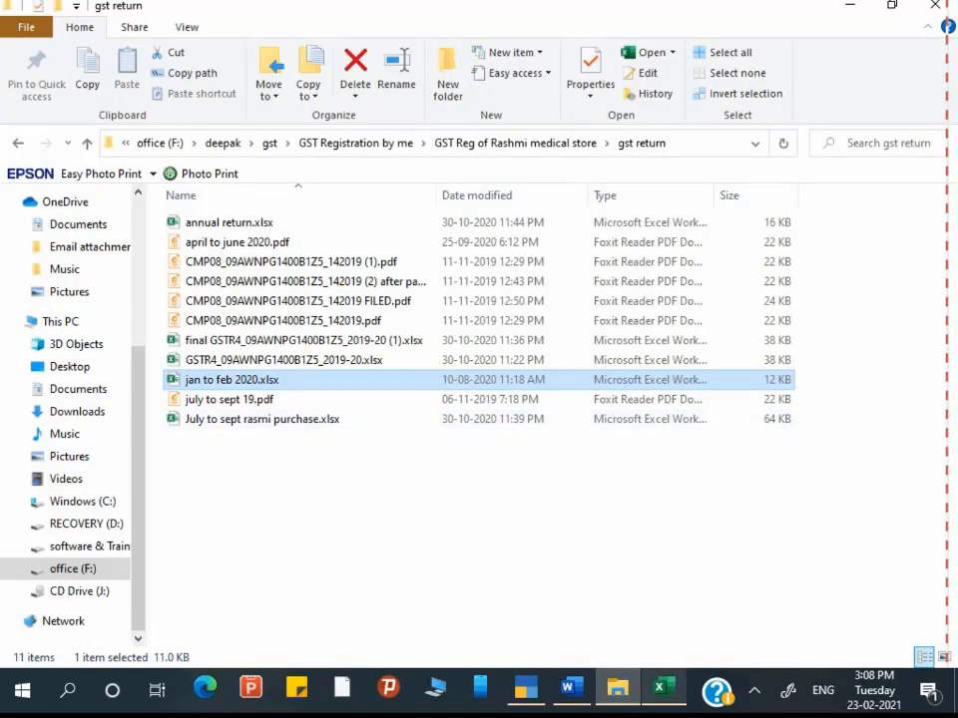
key(ctrl)
key(ctrl)
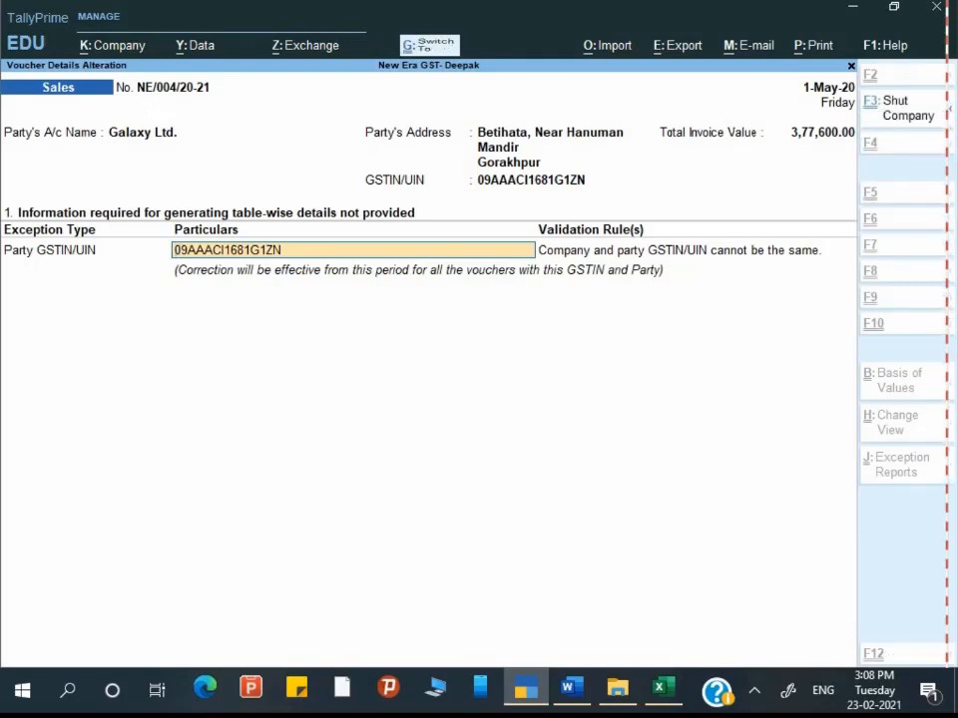
Step: Paste the copied GSTIN into Party GSTIN/UIN, accept the voucher, and return to GSTR-1
key(ctrl+v)
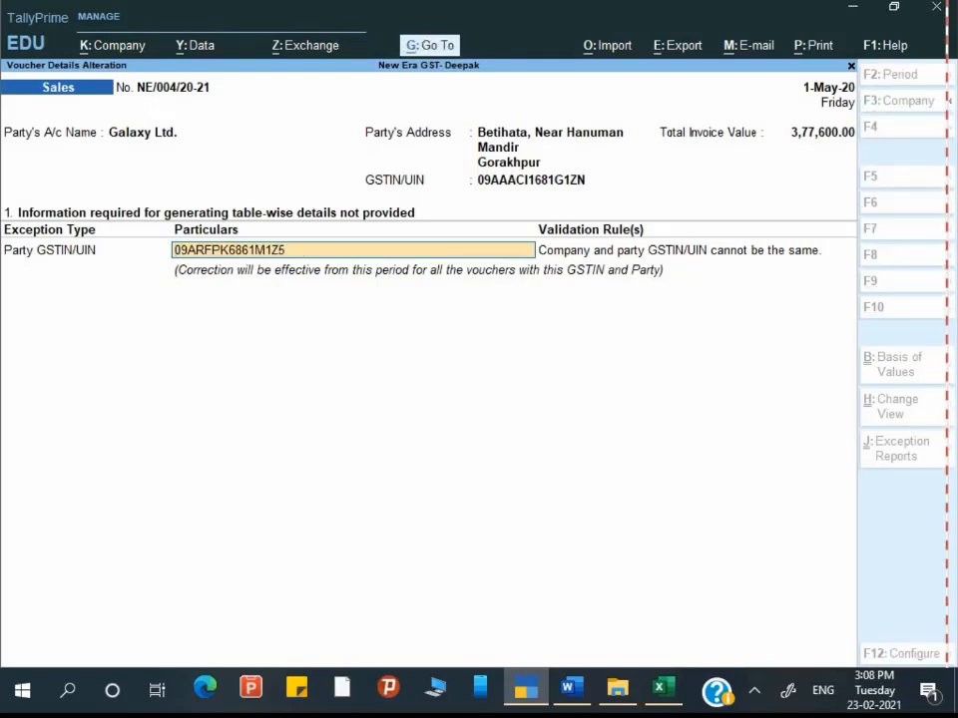
key(Return)
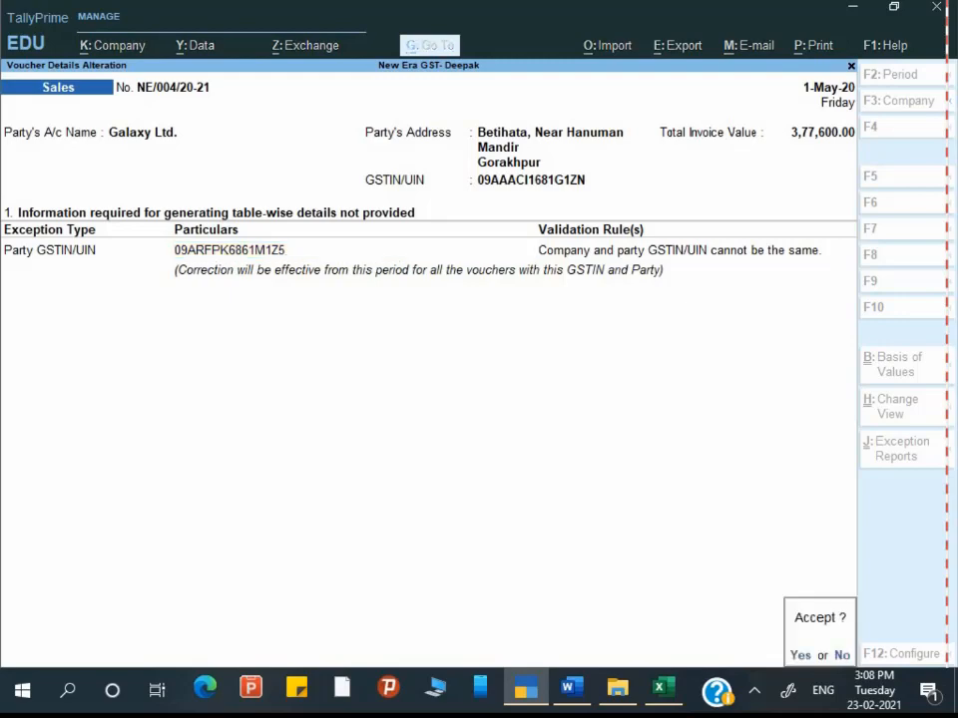
key(y)
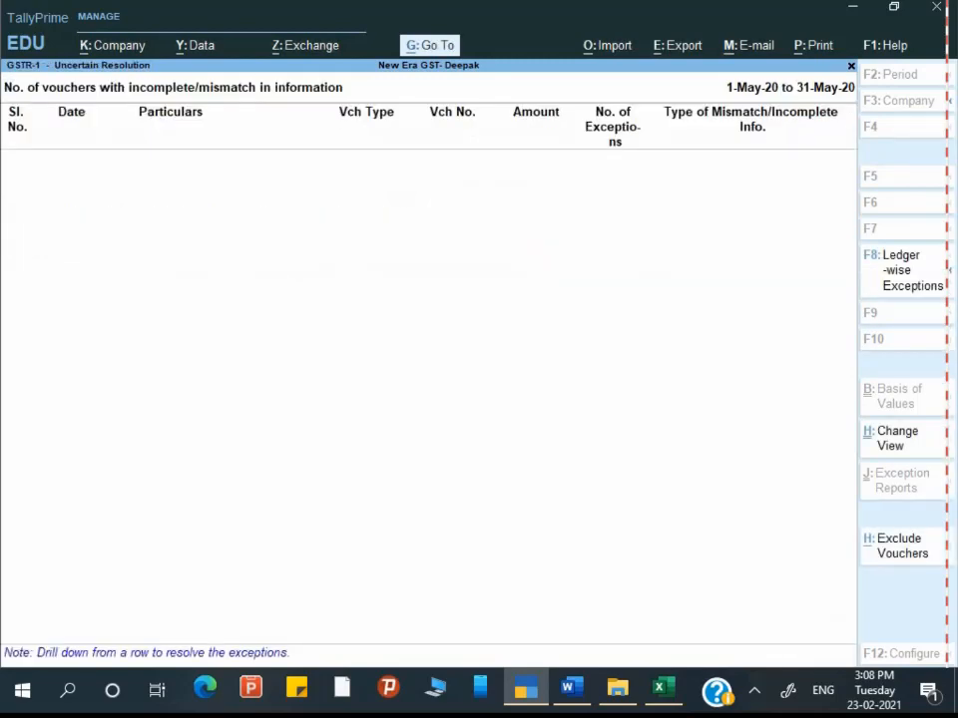
key(Escape)
key(Escape)
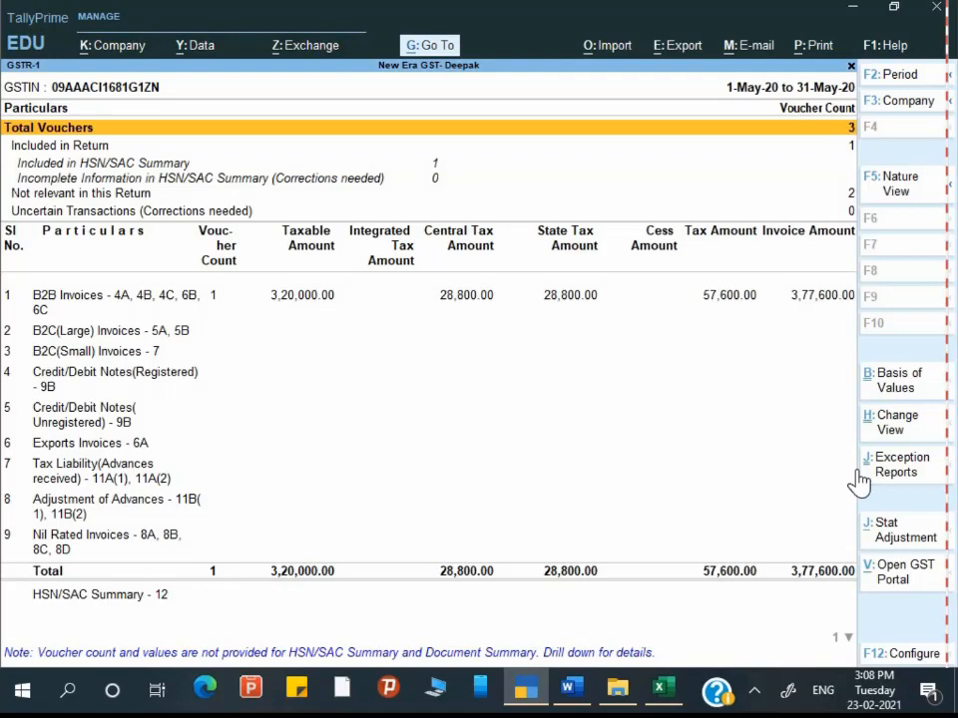
key(alt+Tab)
key(alt+Tab)
key(alt+Tab)
key(alt+Tab)
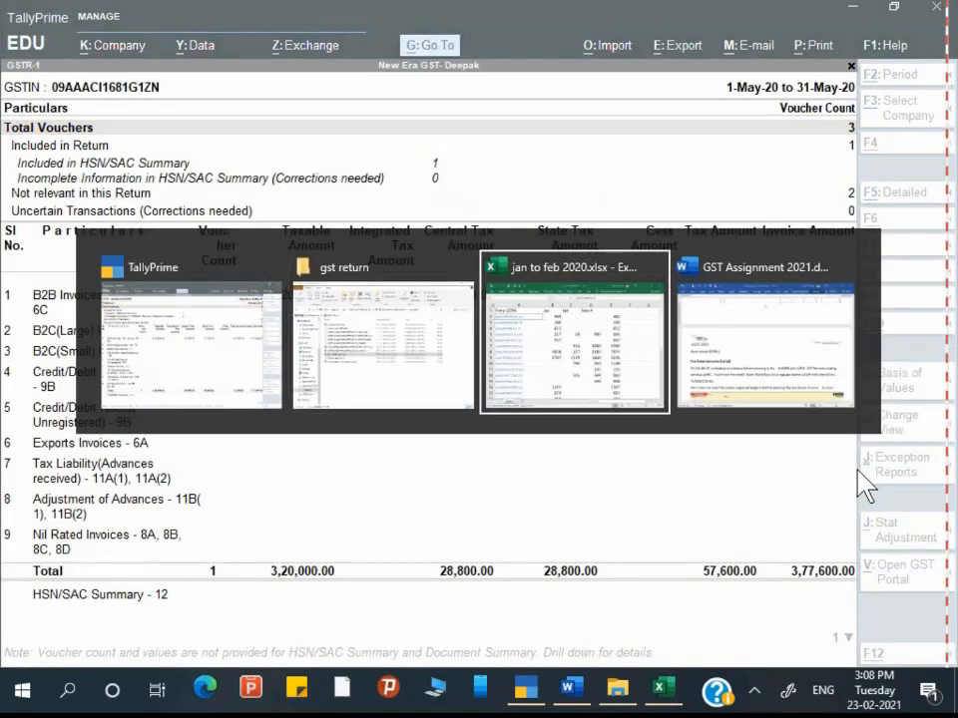
key(alt+Tab)
key(alt+Tab)
key(alt+Tab)
key(alt+Tab)
key(alt+Tab)
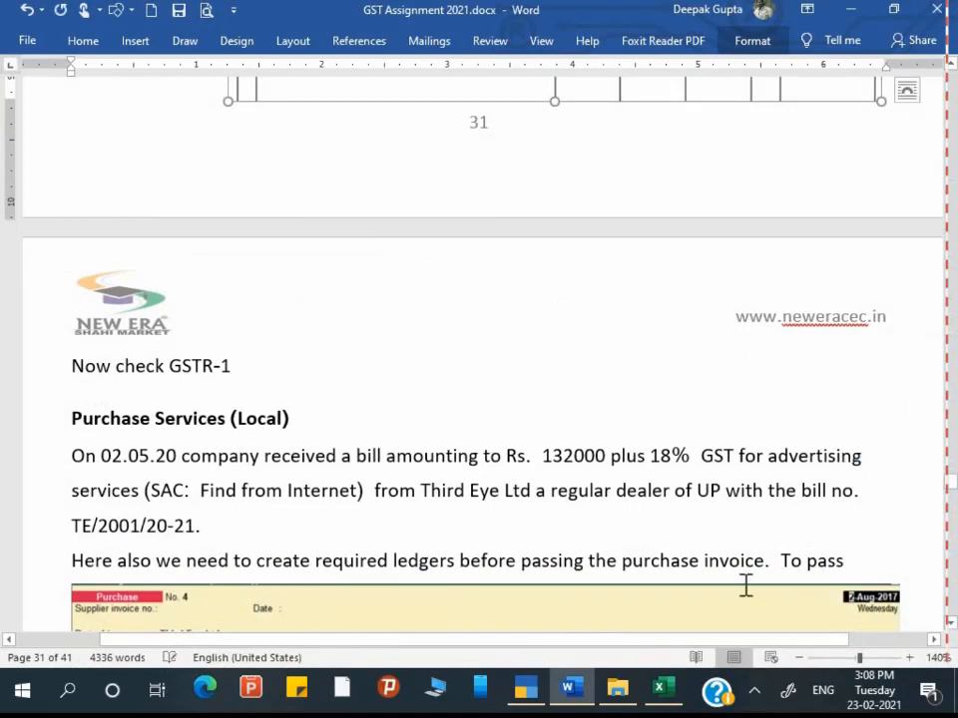
Step: Scroll the Word assignment and select the Third Eye Ltd supplier and bill text
scroll(745, 586, down, 3)
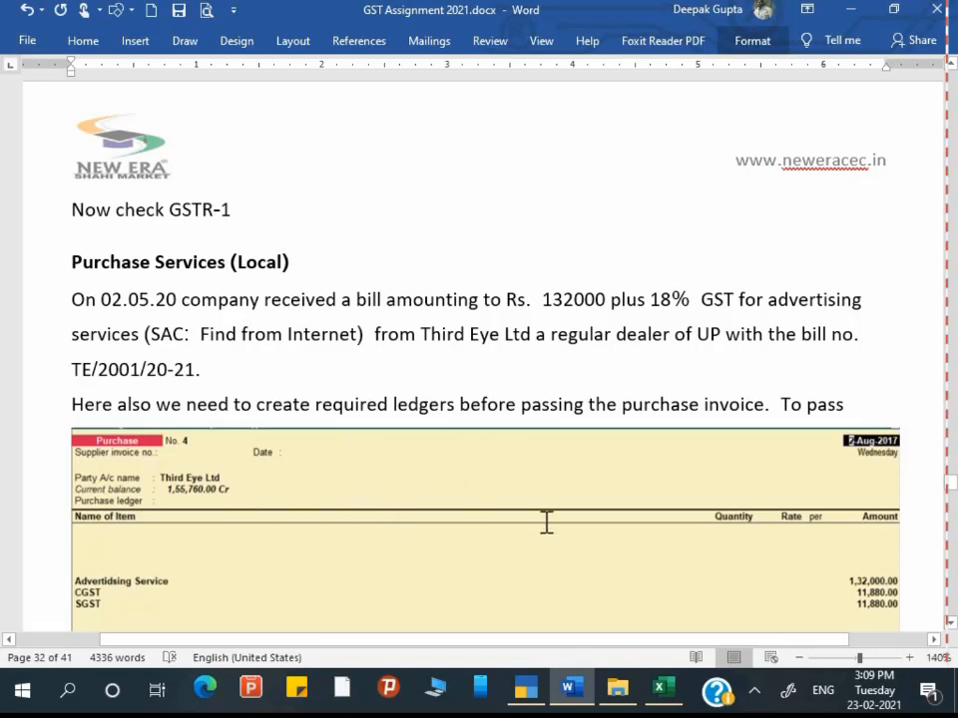
scroll(601, 522, down, 2)
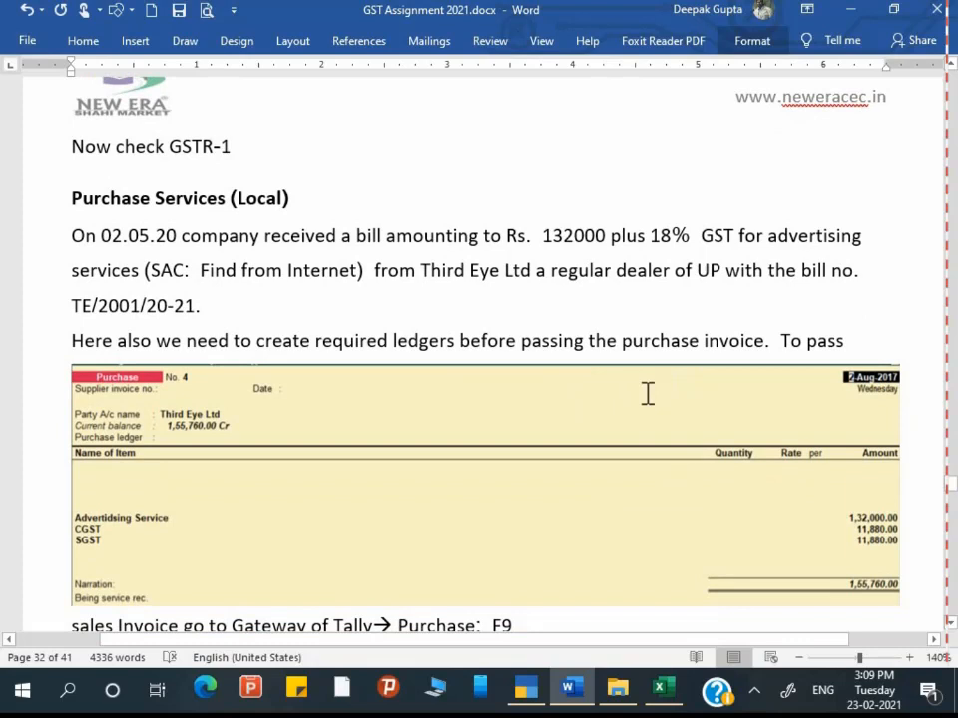
key(Up)
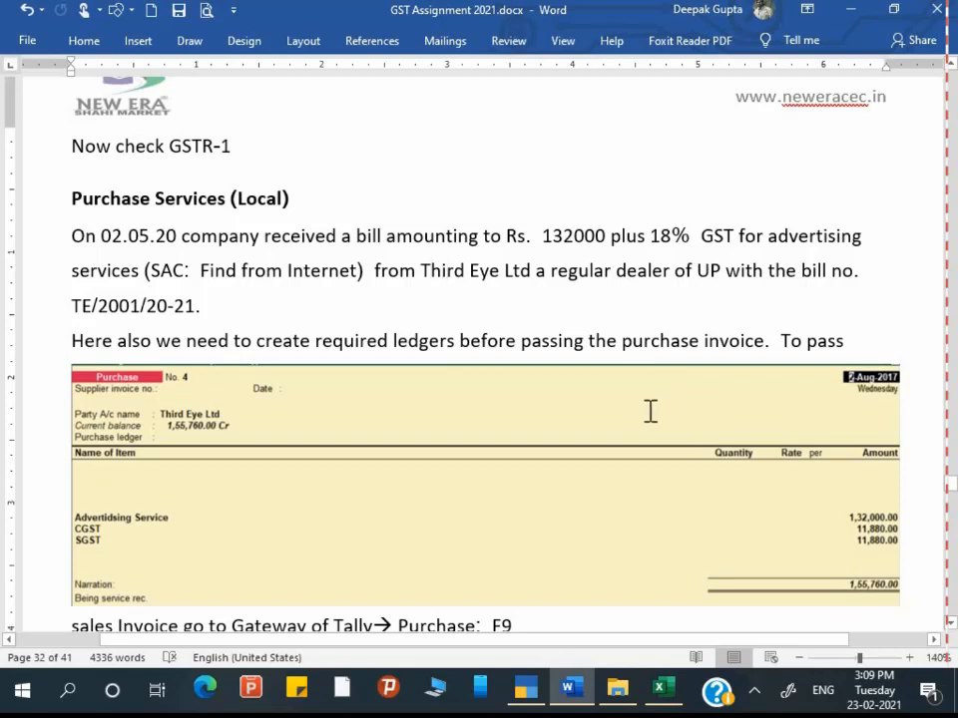
key(ctrl+shift+Left)
key(ctrl+shift+Right)
key(ctrl+shift+Right)
key(ctrl+shift+Right)
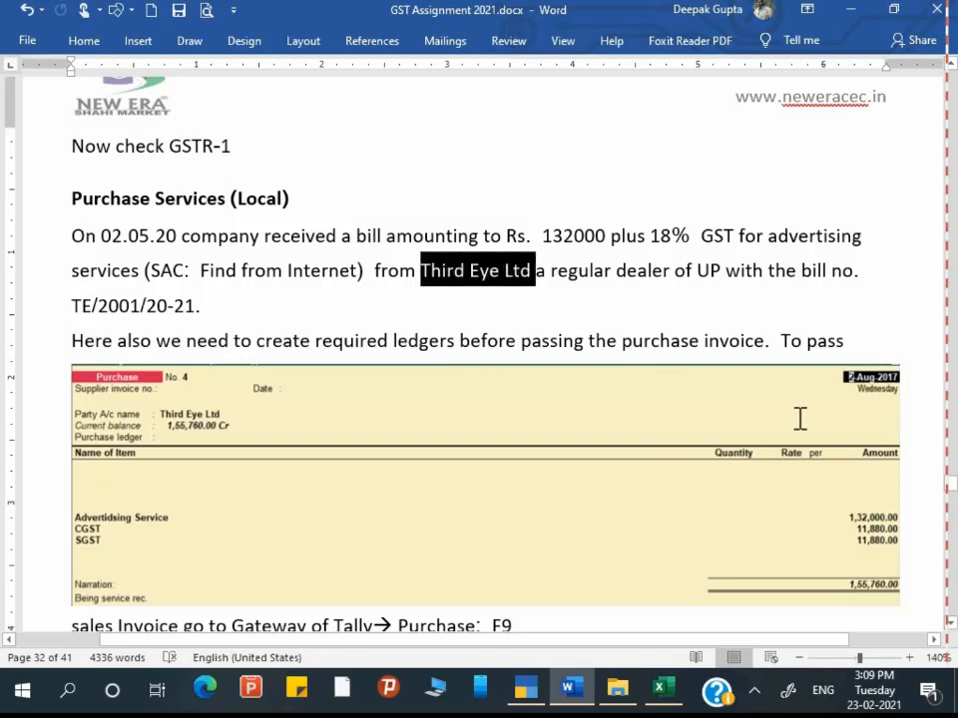
key(ctrl+shift+Down)
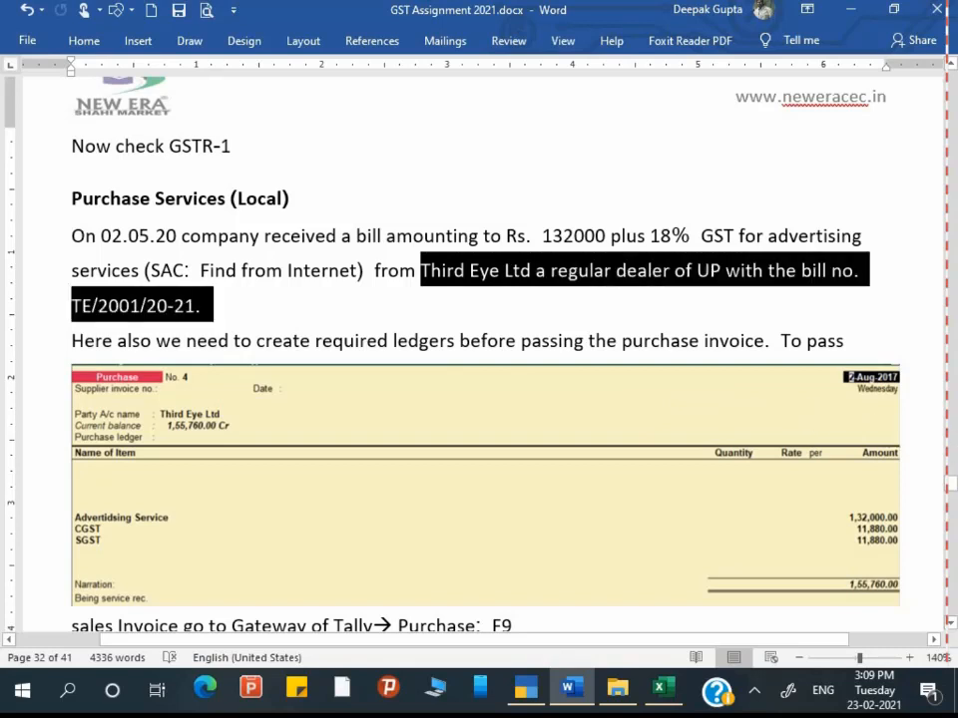
shift+click(672, 270)
click(406, 507)
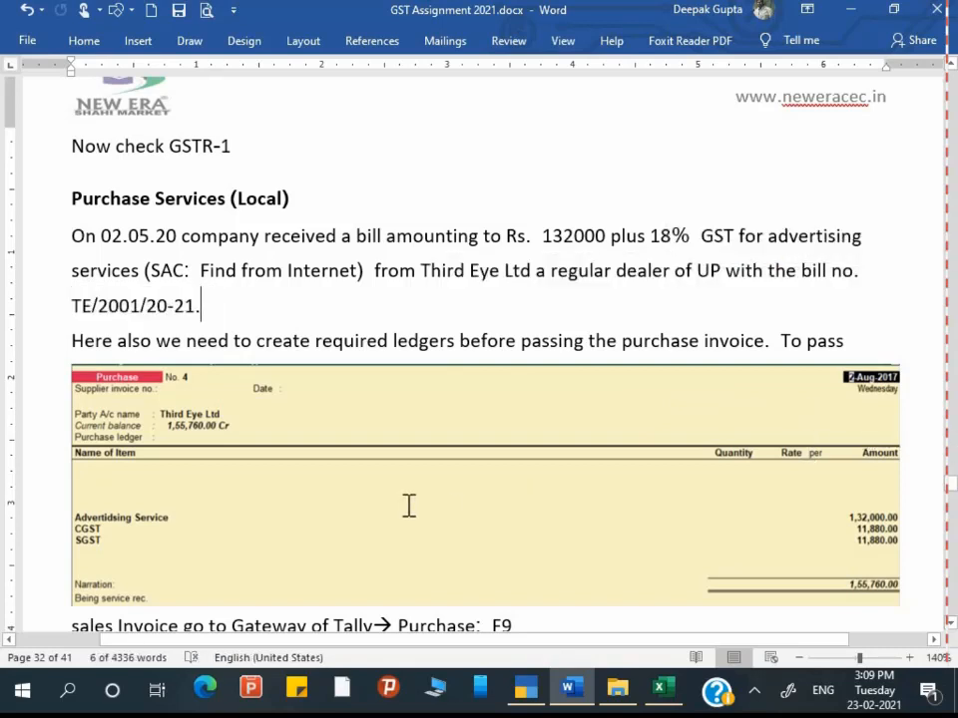
Step: Move the purchase voucher screenshot below the Gateway of Tally line
scroll(243, 516, down, 2)
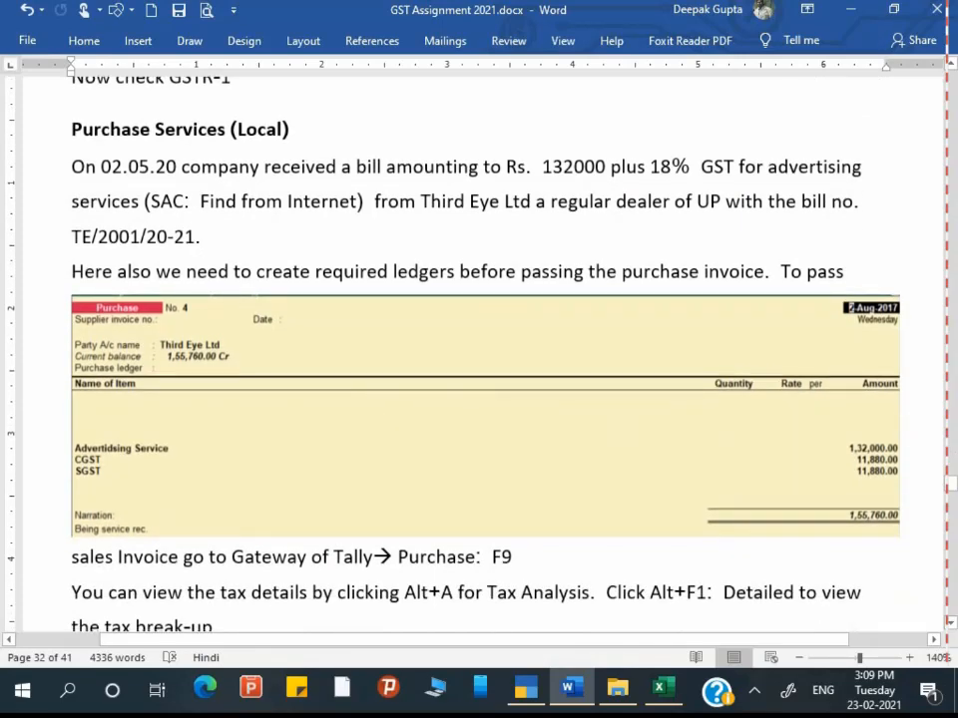
click(811, 536)
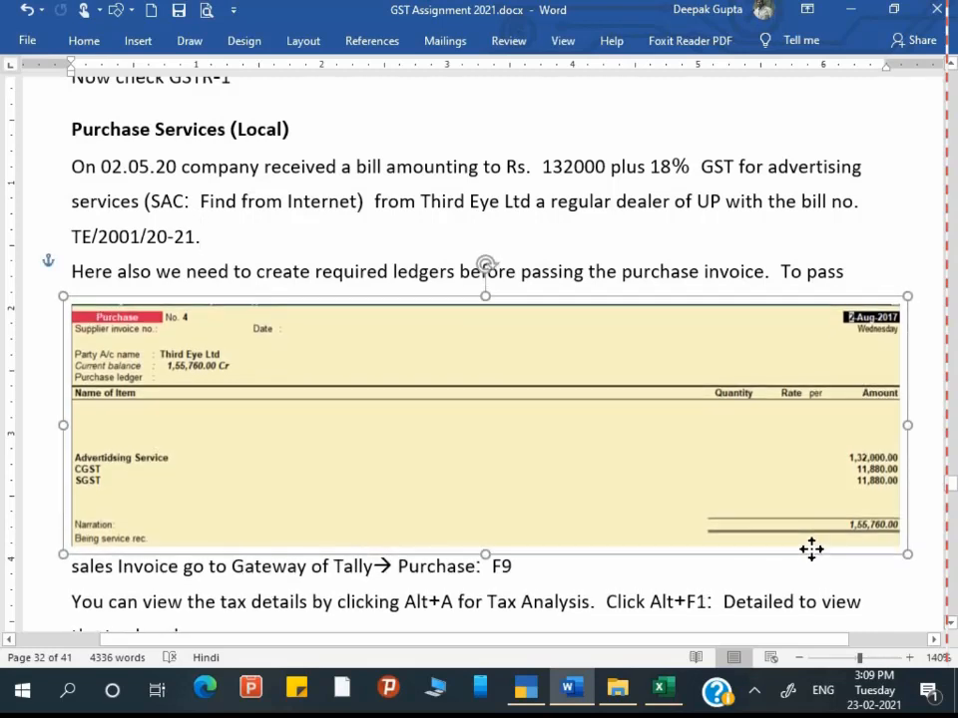
mouse_move(813, 565)
mouse_down()
mouse_move(814, 551)
mouse_move(814, 620)
mouse_move(815, 583)
mouse_up()
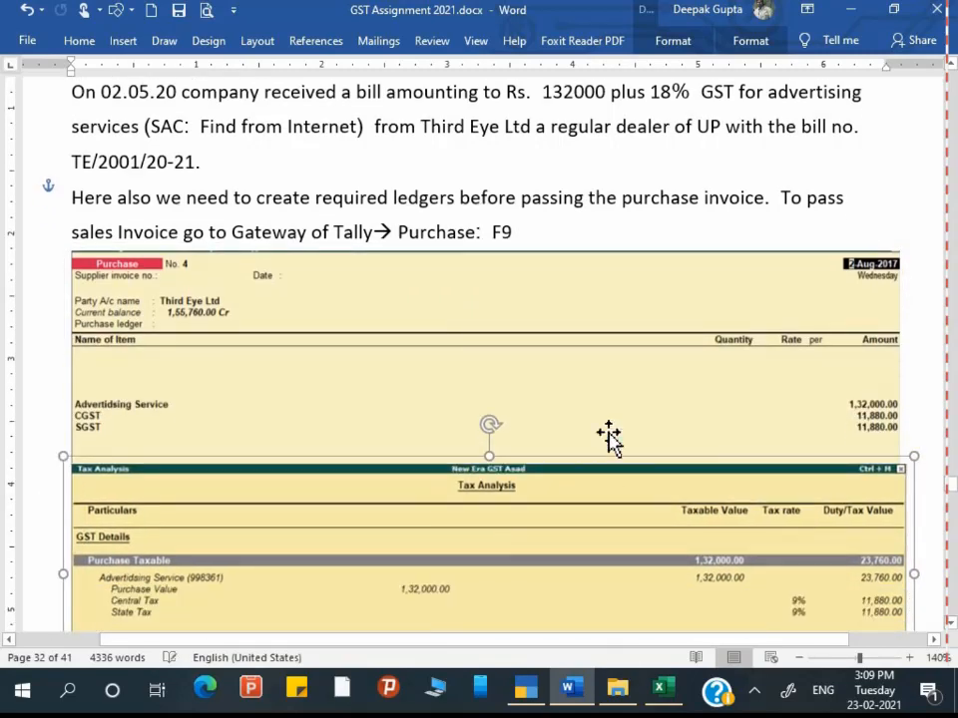
key(alt+Tab)
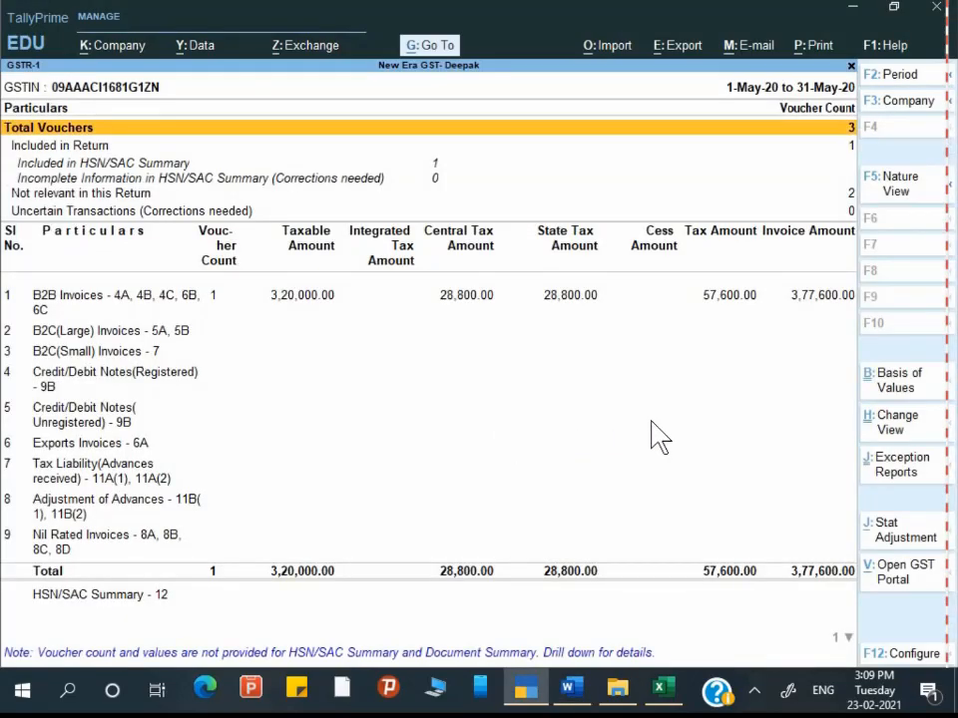
Step: Start a new purchase voucher from voucher entry with F9
key(Escape)
key(Escape)
key(Escape)
key(Home)
key(Down)
key(Down)
key(Down)
key(Return)
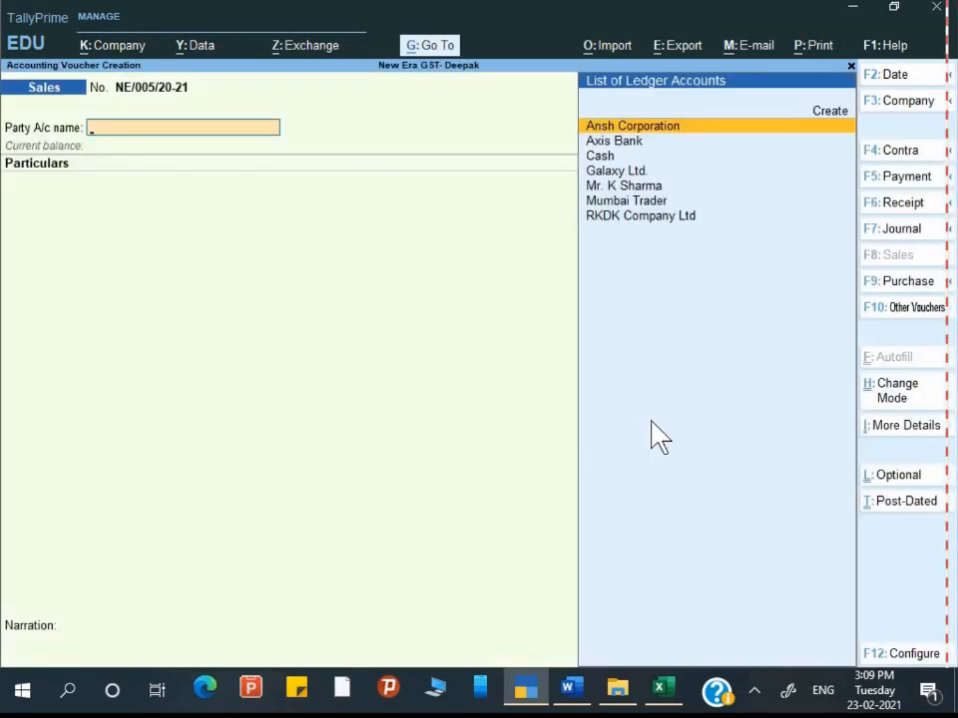
key(F9)
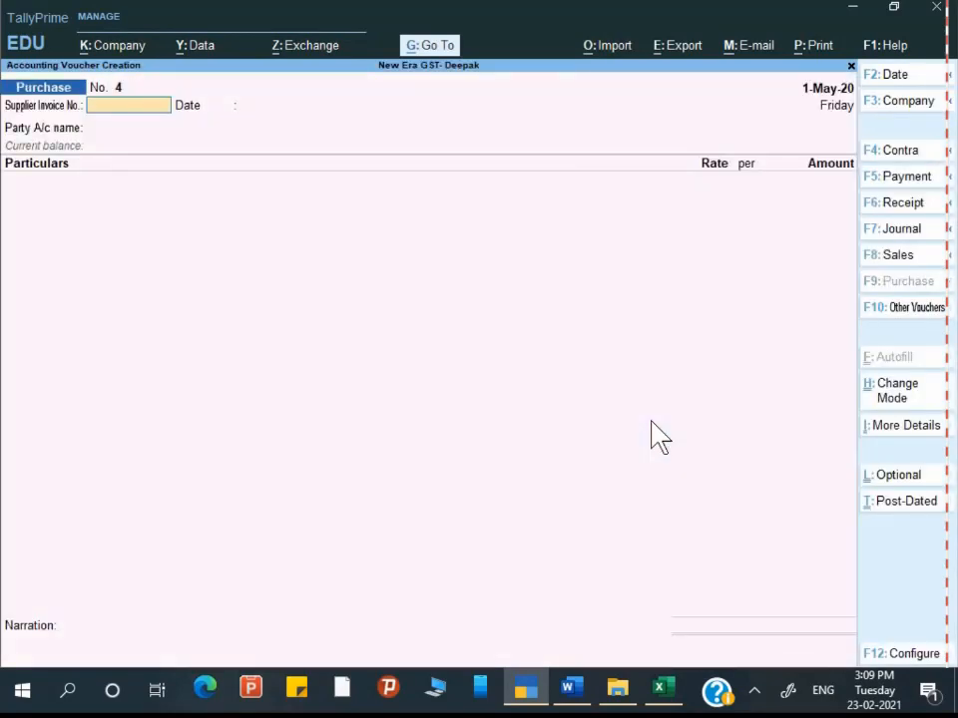
Step: Enter supplier invoice no. TE/2001/20-21 and set the voucher date to 2-May-20
key(alt+Tab)
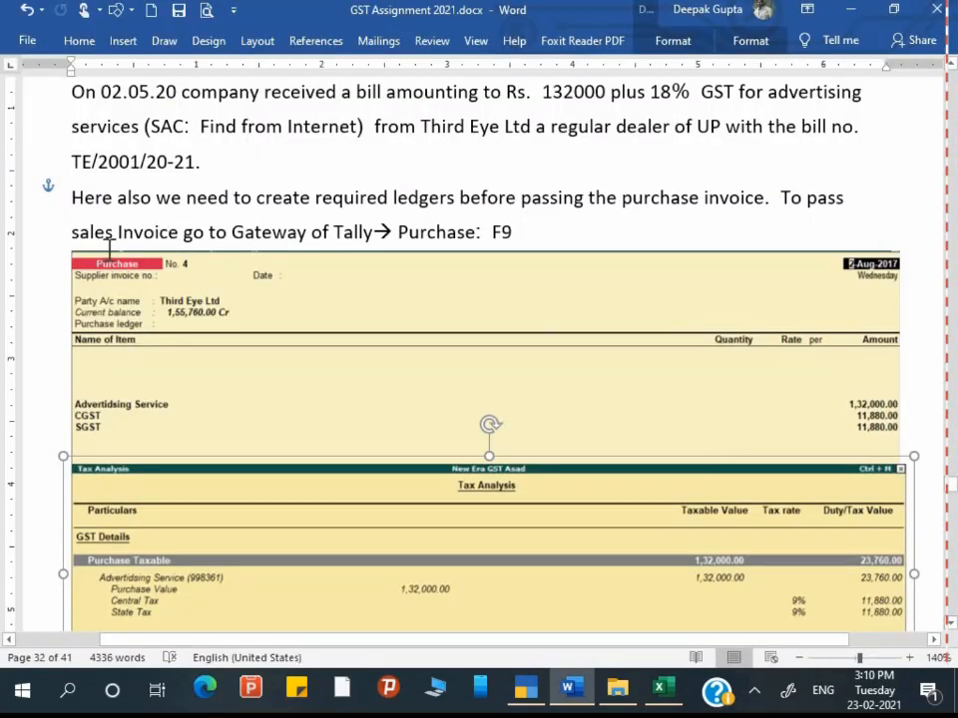
key(Up)
key(Up)
key(Up)
key(shift+Right)
key(shift+Right)
key(shift+Right)
key(shift+Right)
key(shift+Right)
key(shift+Right)
key(shift+Right)
key(shift+Right)
key(shift+Right)
key(shift+Right)
key(shift+Right)
key(shift+Right)
key(shift+Right)
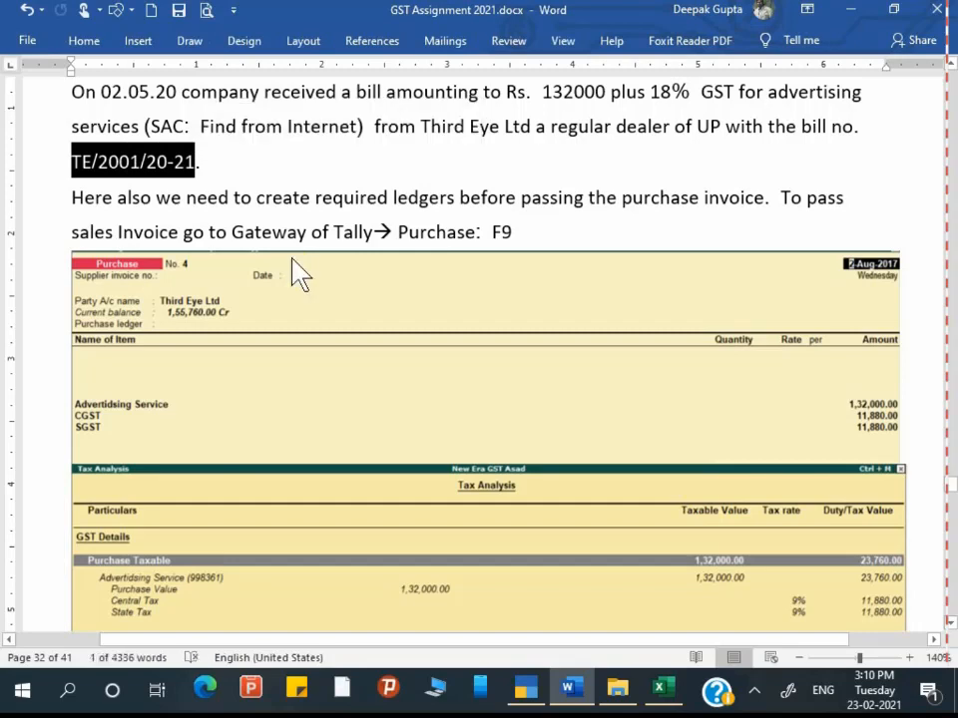
key(alt+Tab)
key(ctrl+alt+v)
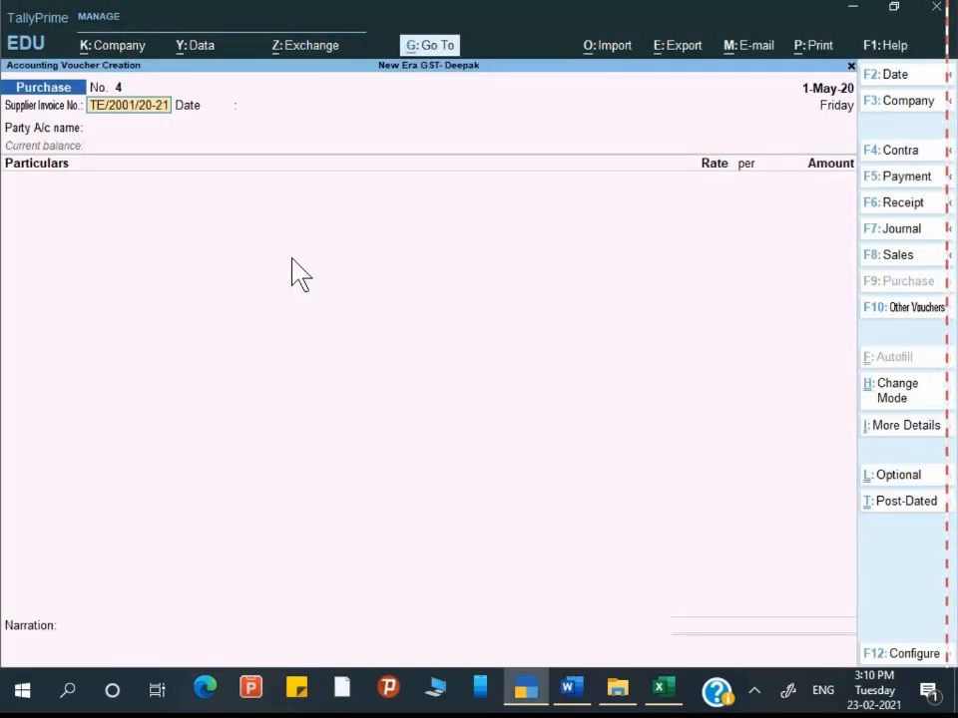
key(alt+Tab)
key(alt+Tab)
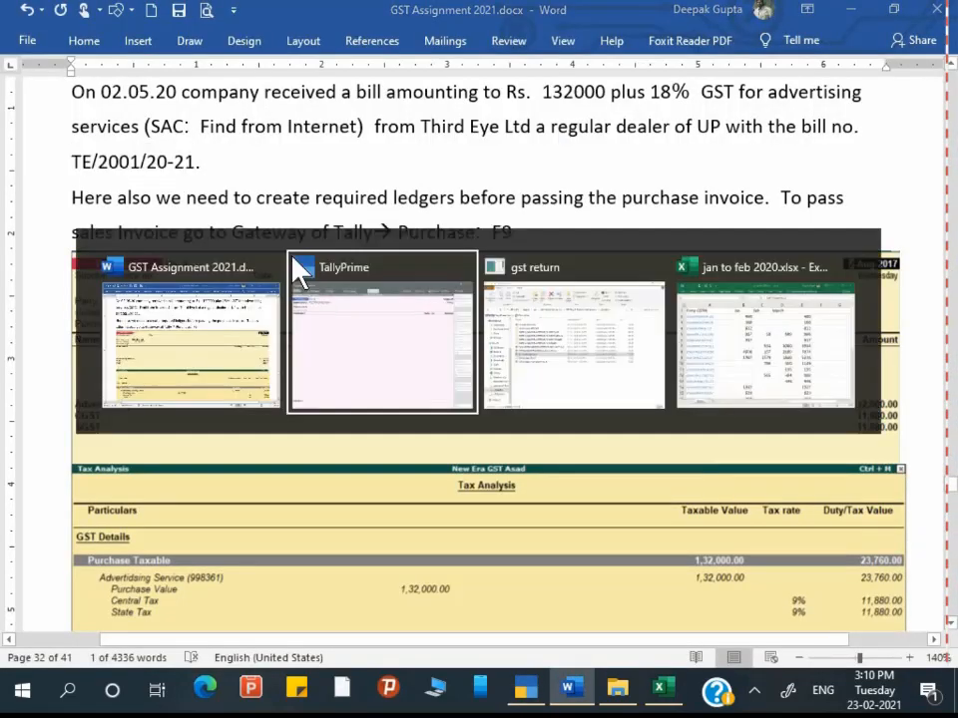
key(F2)
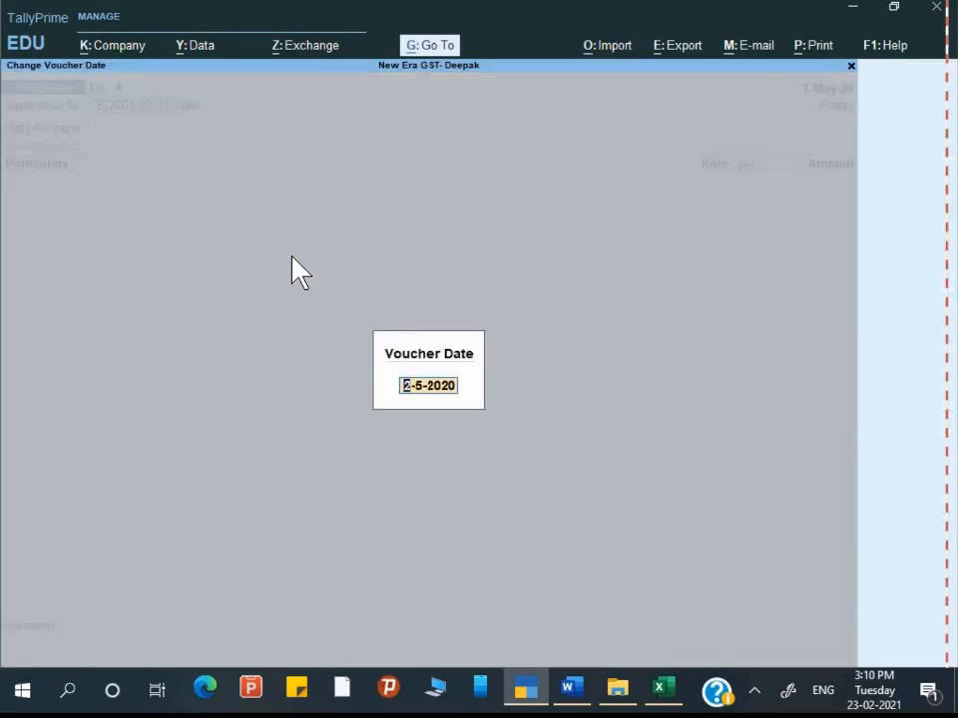
key(Return)
key(Return)
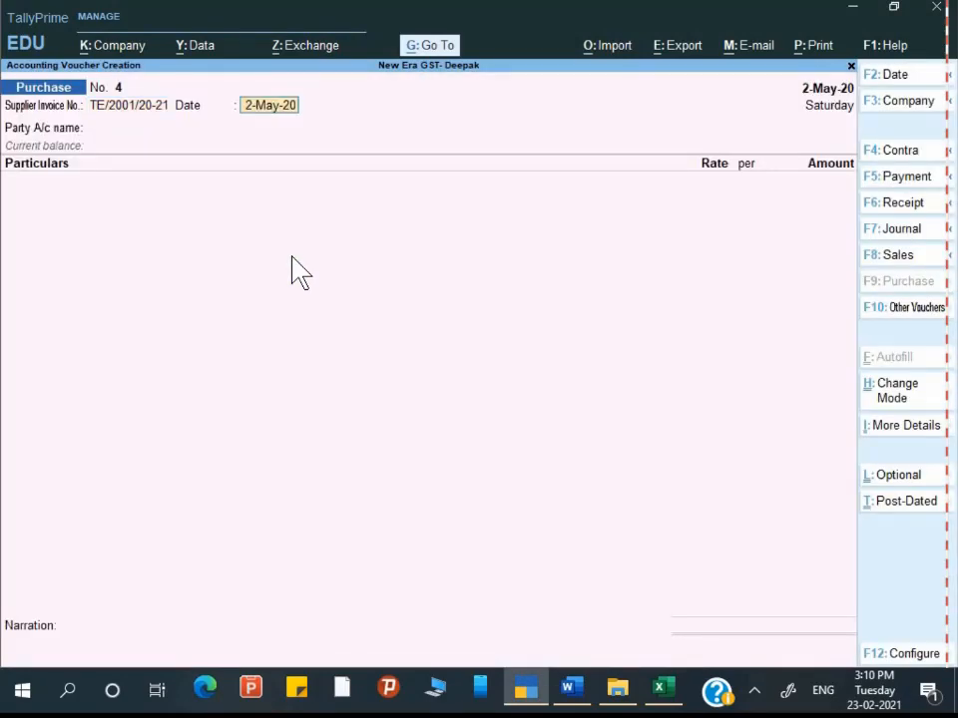
key(Return)
Step: Create a new party ledger named Third Eye Ltd using the name from the assignment
key(alt+Tab)
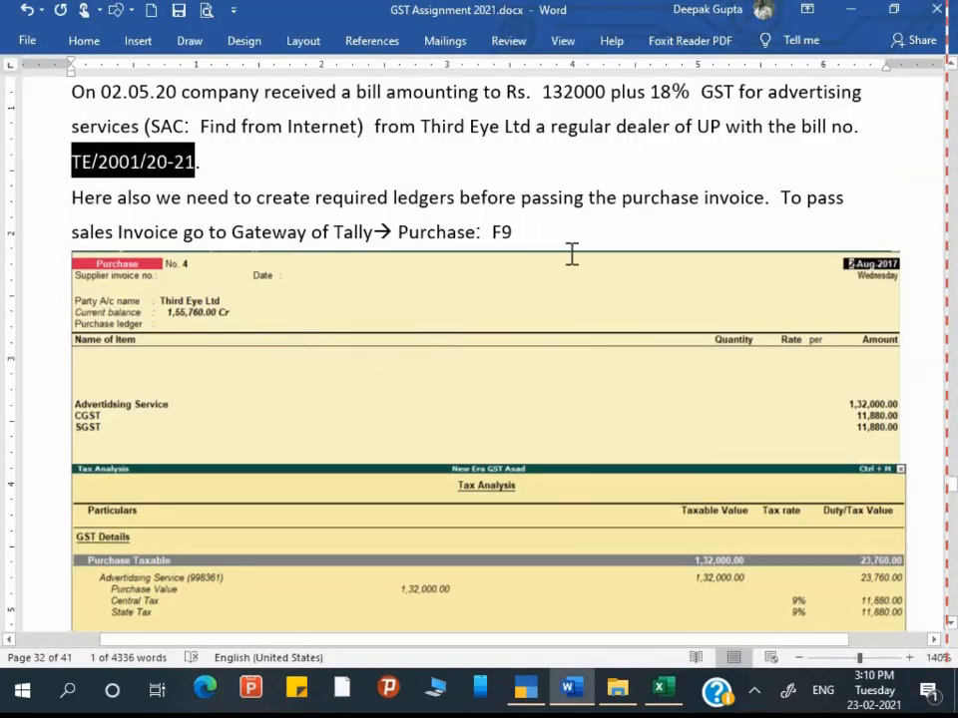
scroll(571, 253, up, 1)
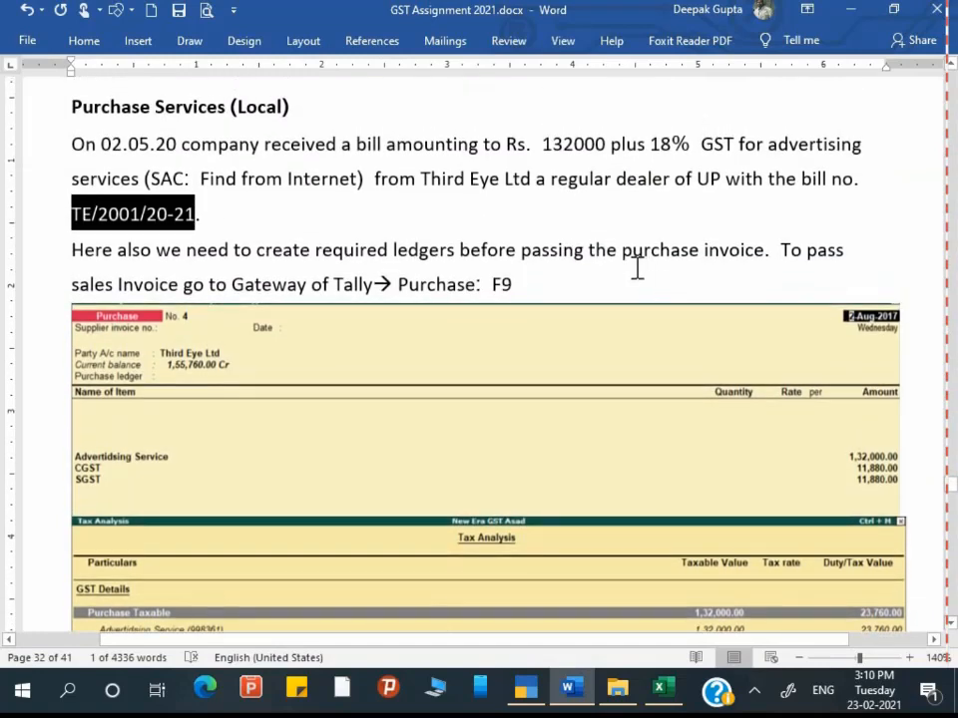
drag(423, 180, 524, 185)
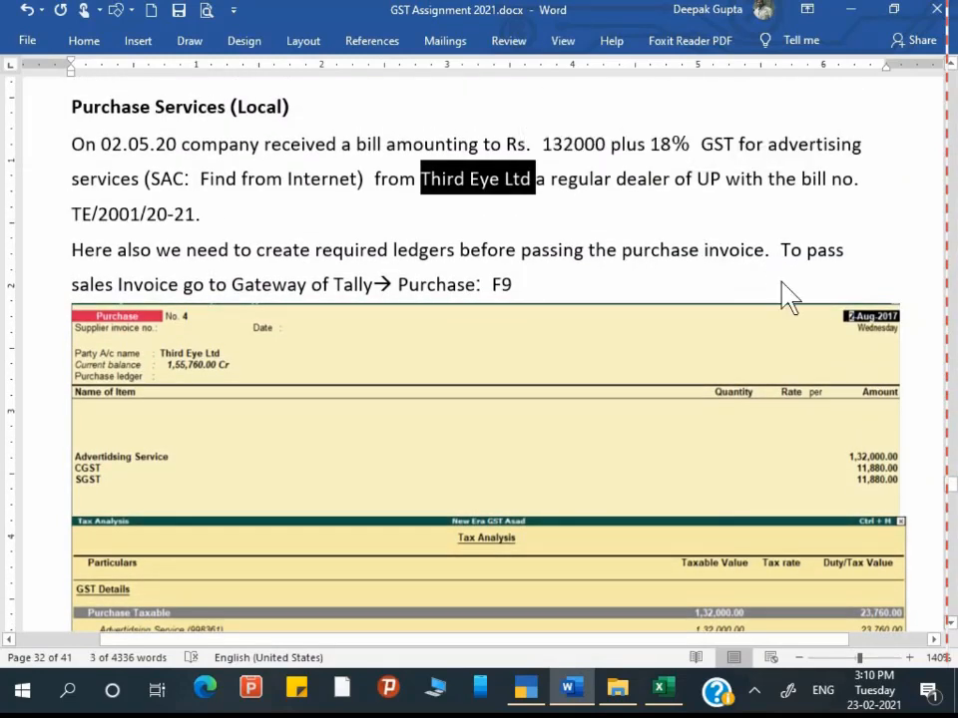
key(alt+Tab)
key(alt+c)
key(ctrl+alt+v)
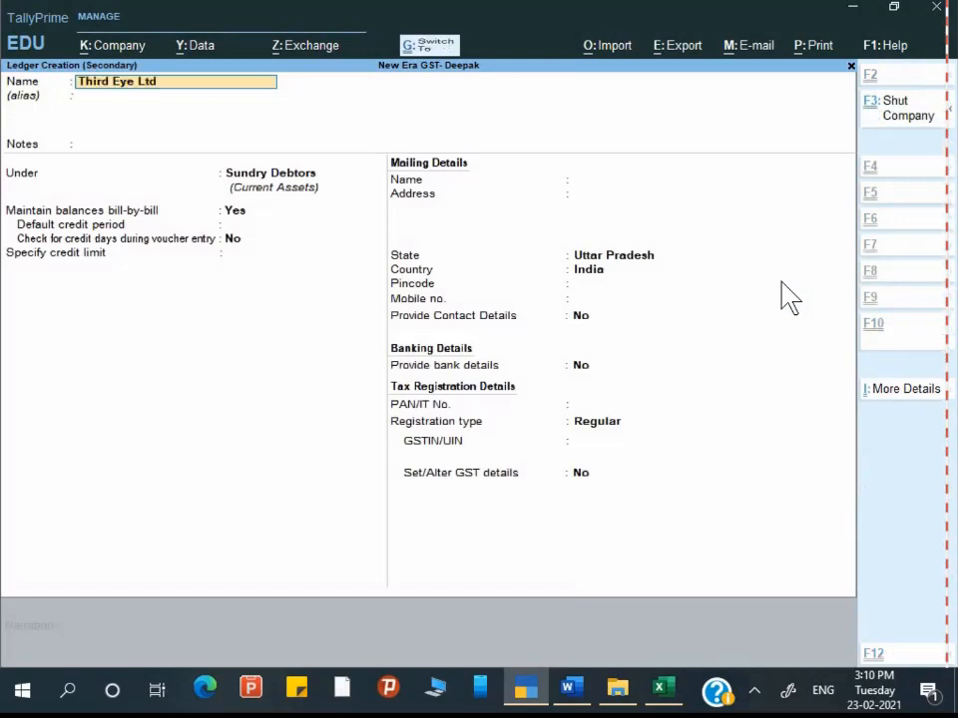
key(Return)
key(Return)
key(Return)
Step: Group the Third Eye Ltd ledger under Sundry Creditors and pass mailing name and state Uttar Pradesh
text(S)
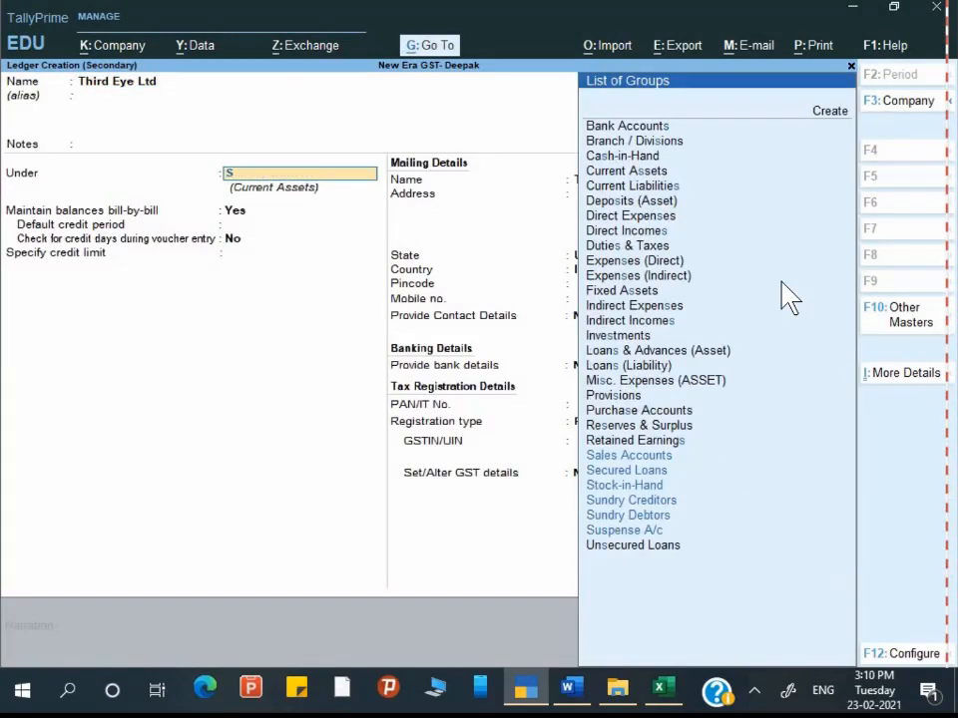
key(Down)
key(Down)
key(Down)
key(Return)
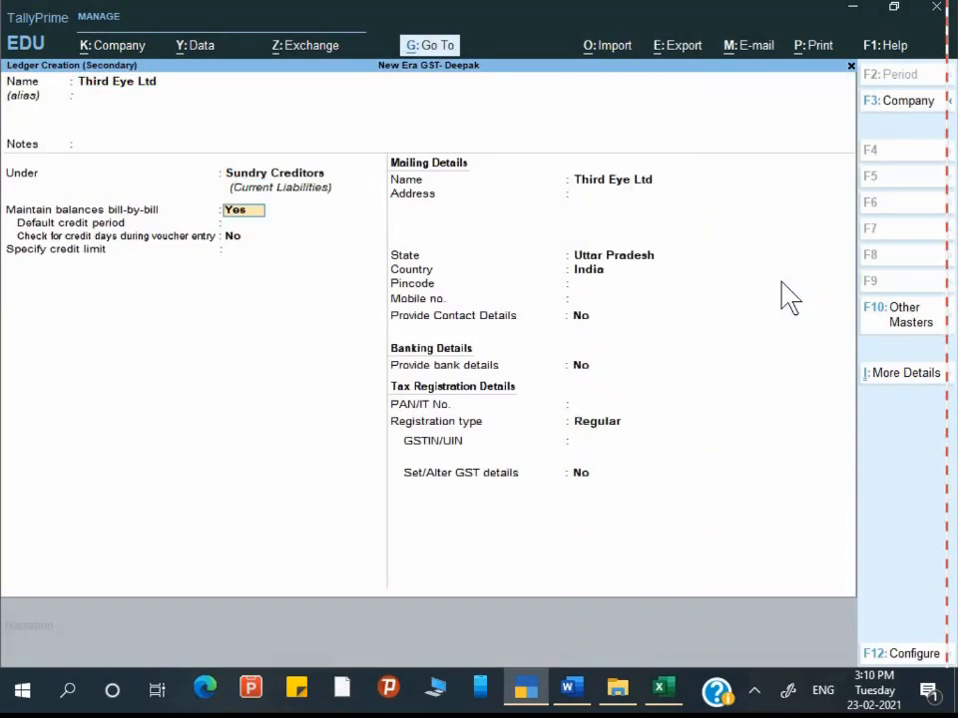
key(Return)
key(Return)
key(Return)
key(Return)
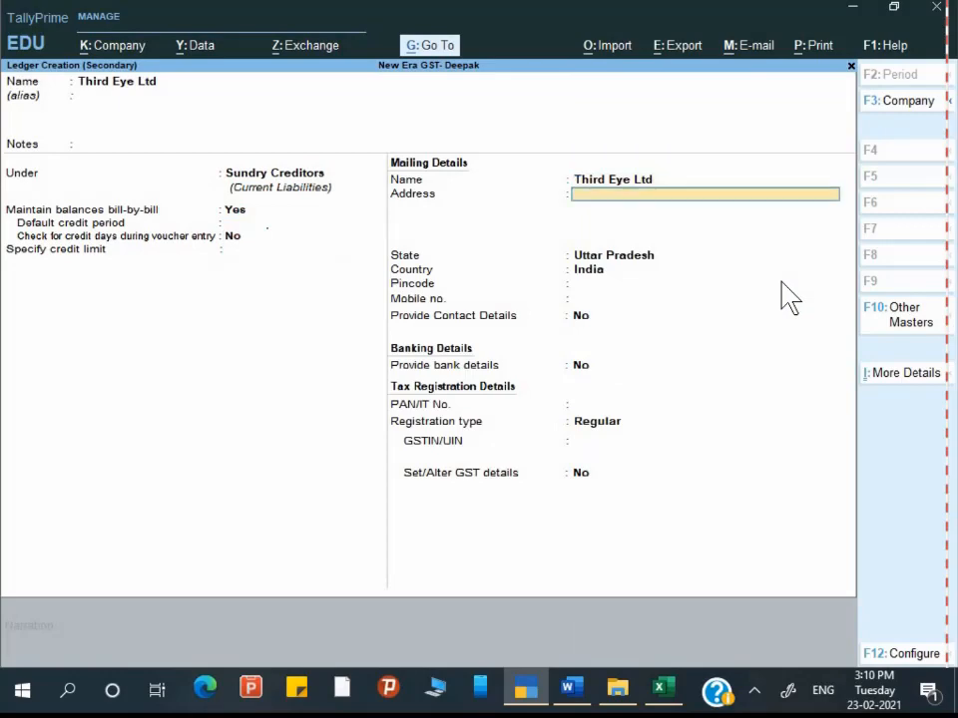
key(alt+Tab)
key(alt+Tab)
key(Return)
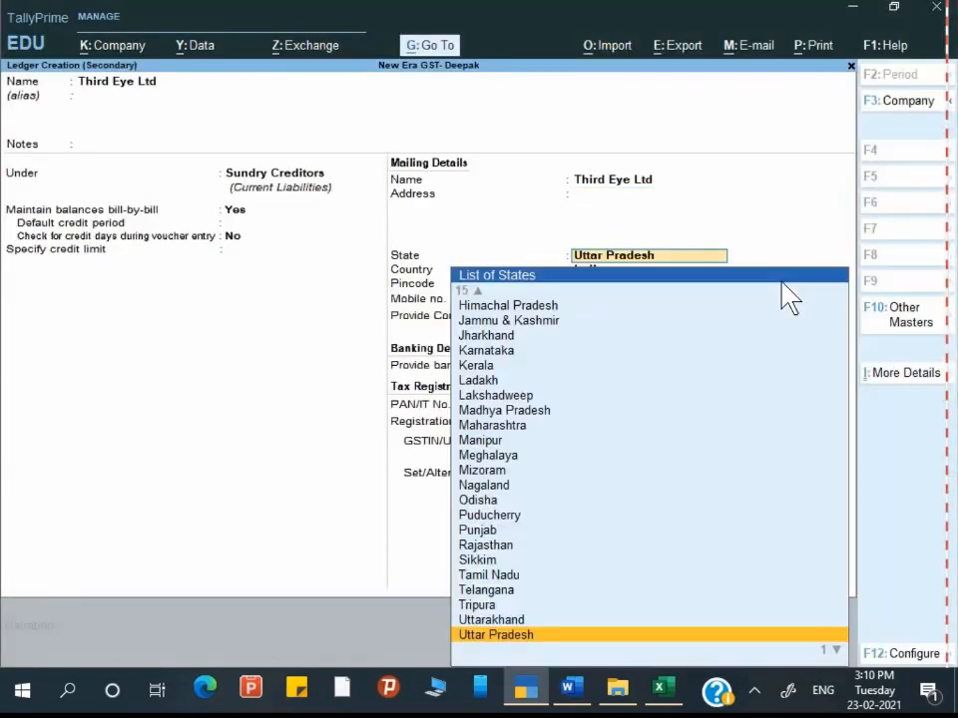
key(Return)
key(Return)
key(Return)
key(Return)
key(Return)
key(Return)
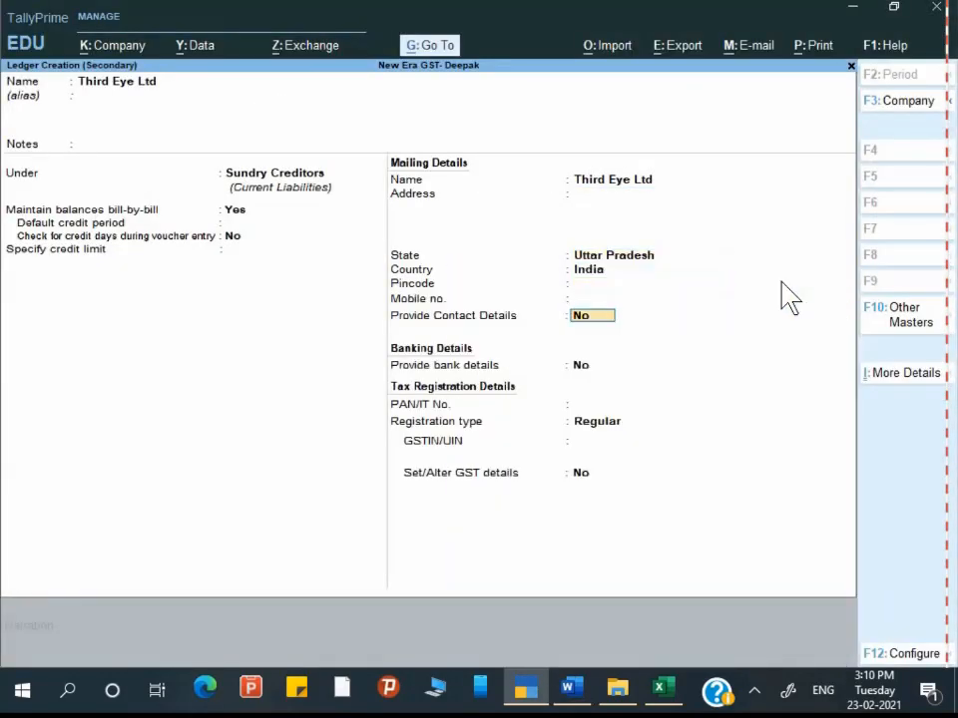
Step: Check the Word guide's tax analysis: 1,32,000.00 taxable, 9% CGST/SGST, 23,760.00 total
key(alt+Tab)
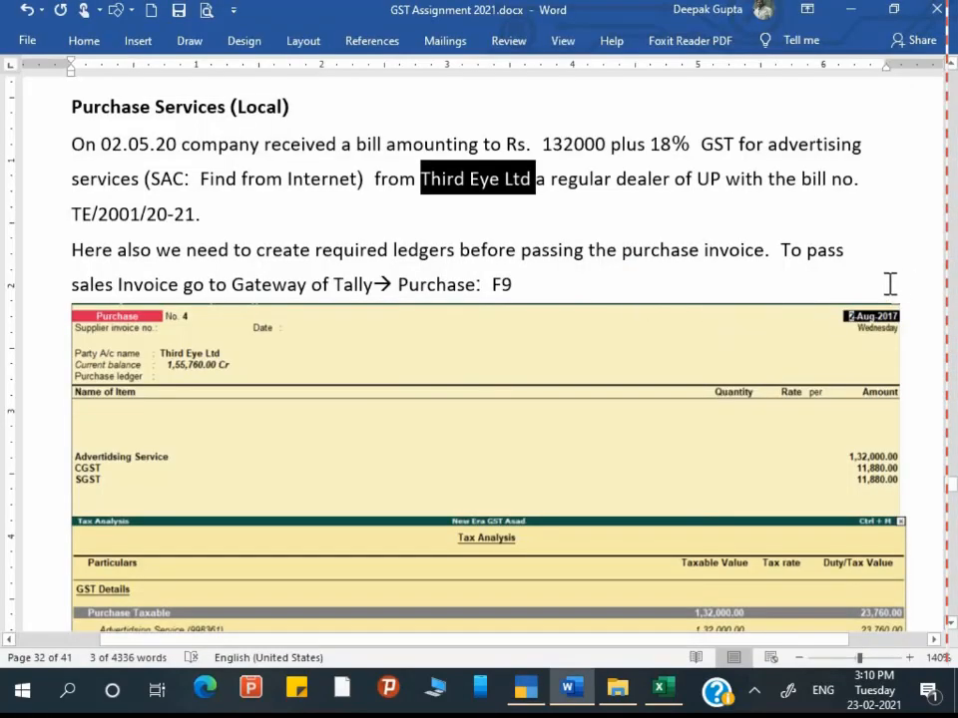
scroll(889, 284, down, 2)
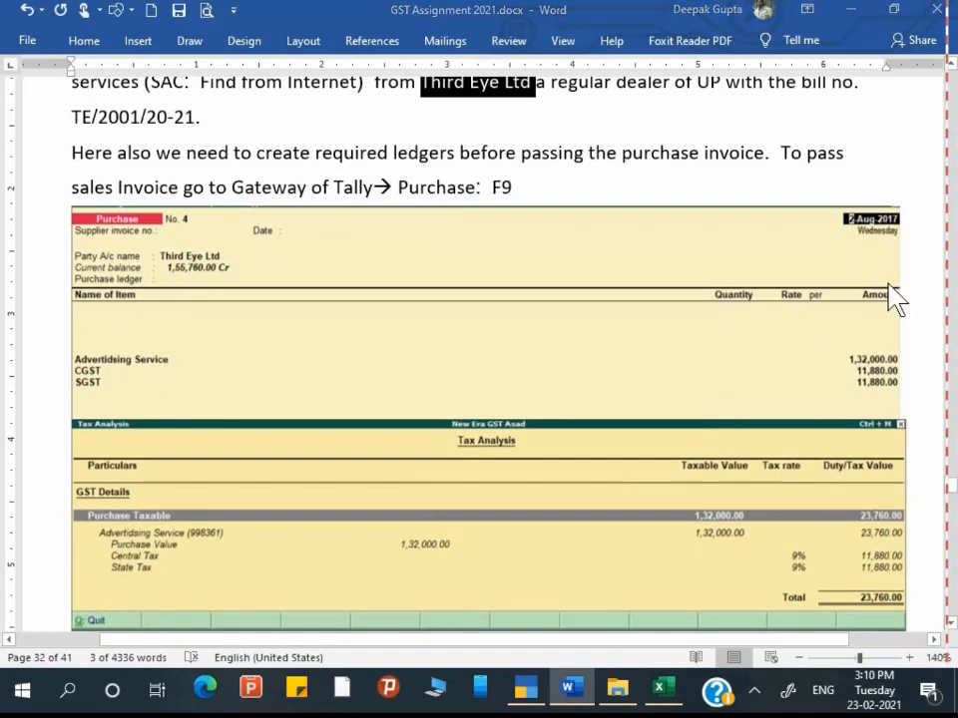
key(alt+Tab)
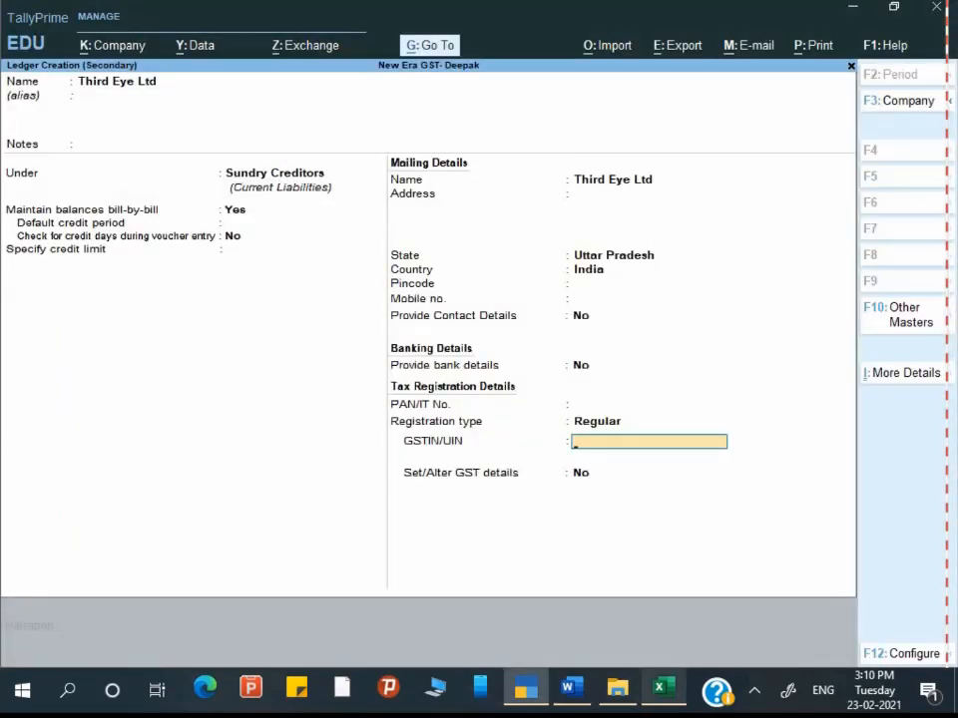
Step: Copy the GSTIN in Excel cell A5 into the Third Eye Ltd ledger's GSTIN/UIN field
key(alt+Tab)
key(Down)
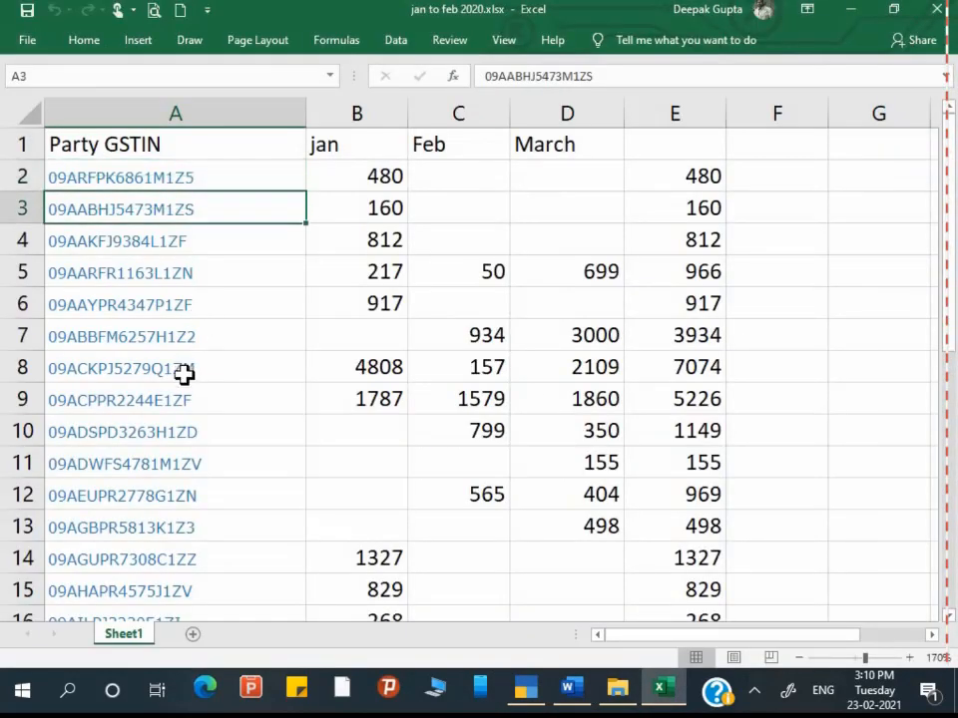
key(Down)
key(Down)
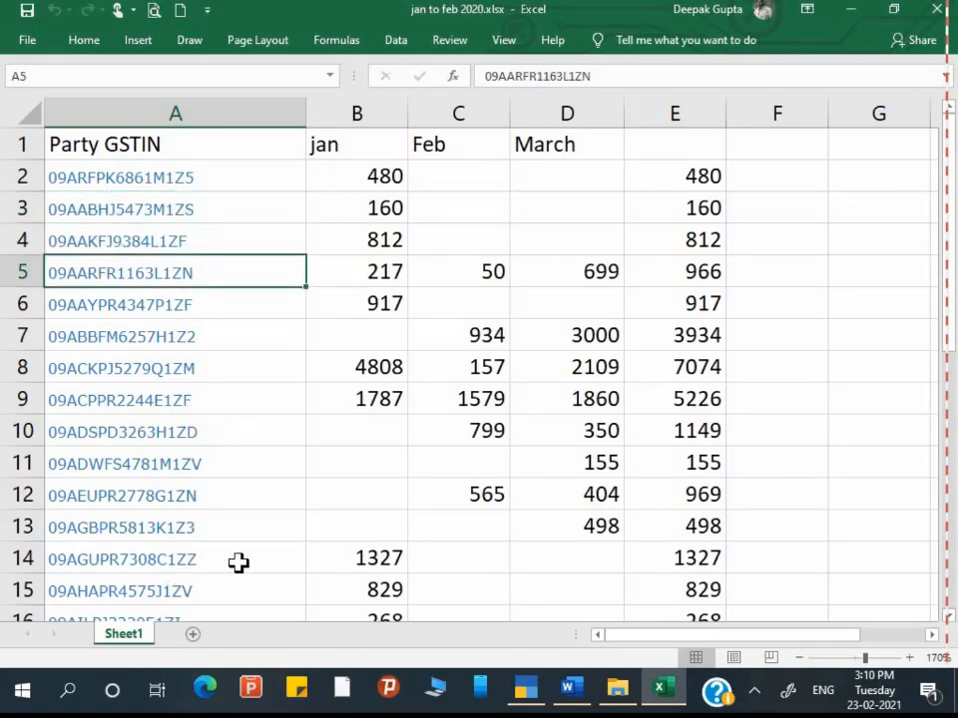
key(ctrl+c)
key(alt+Tab)
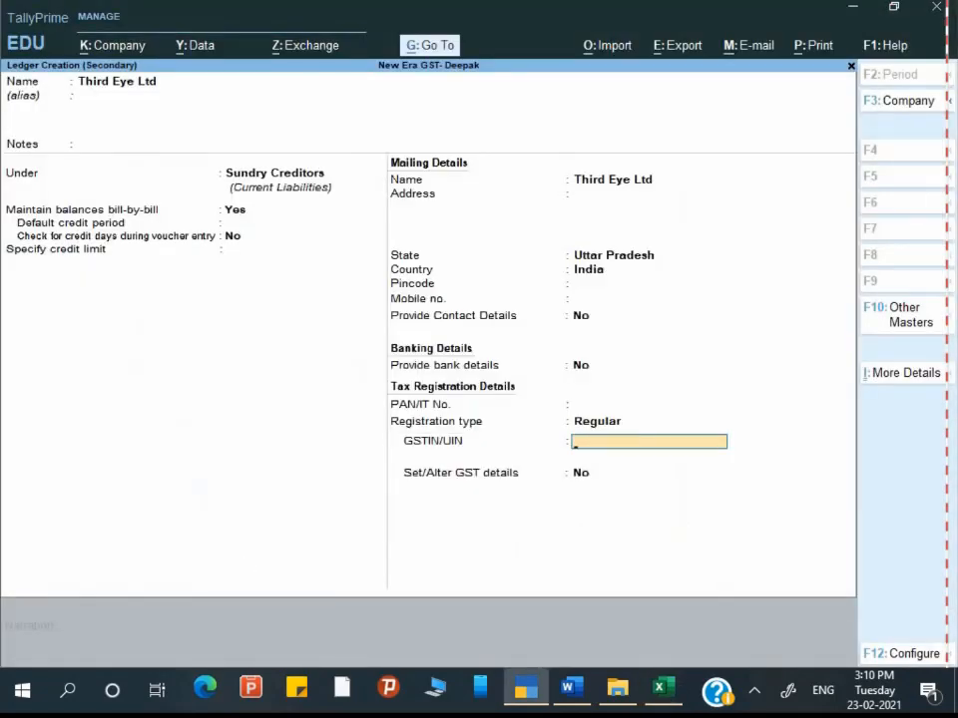
key(ctrl+alt+v)
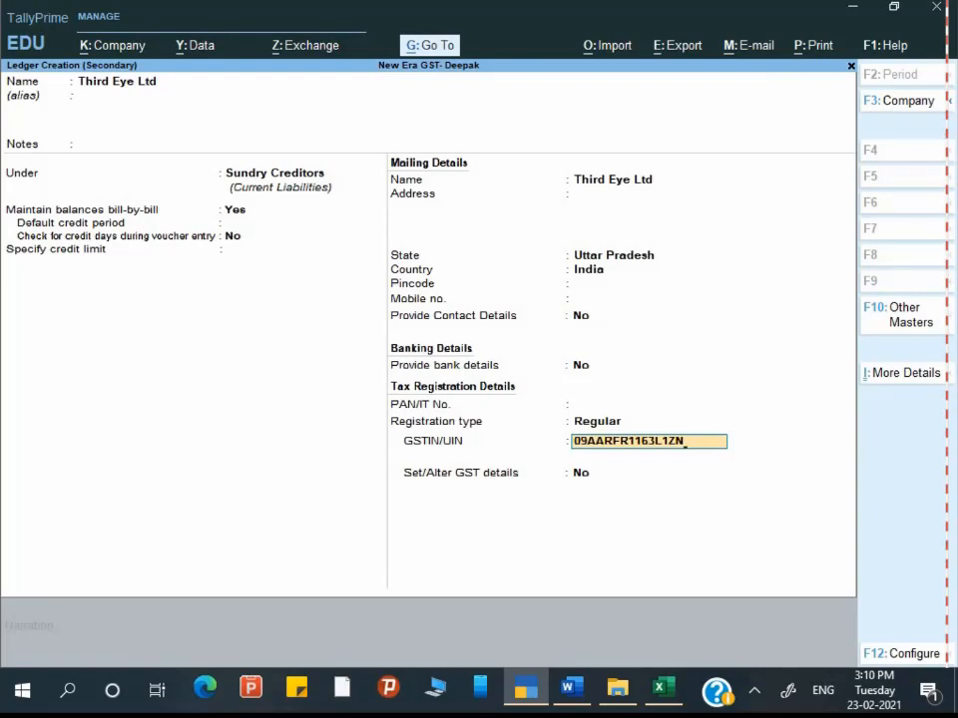
key(Return)
key(Return)
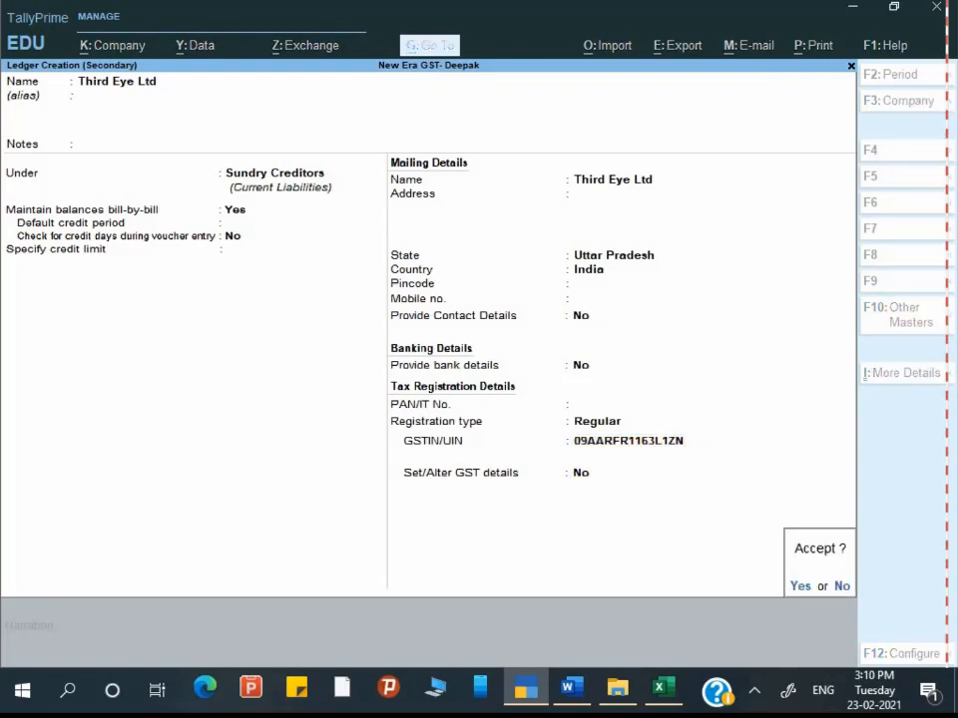
key(Return)
Step: Accept the receipt and party details for Third Eye Ltd, checking its GSTIN against the assignment
key(Return)
key(Return)
key(Return)
key(Return)
key(Return)
key(Return)
key(Return)
key(Return)
key(Return)
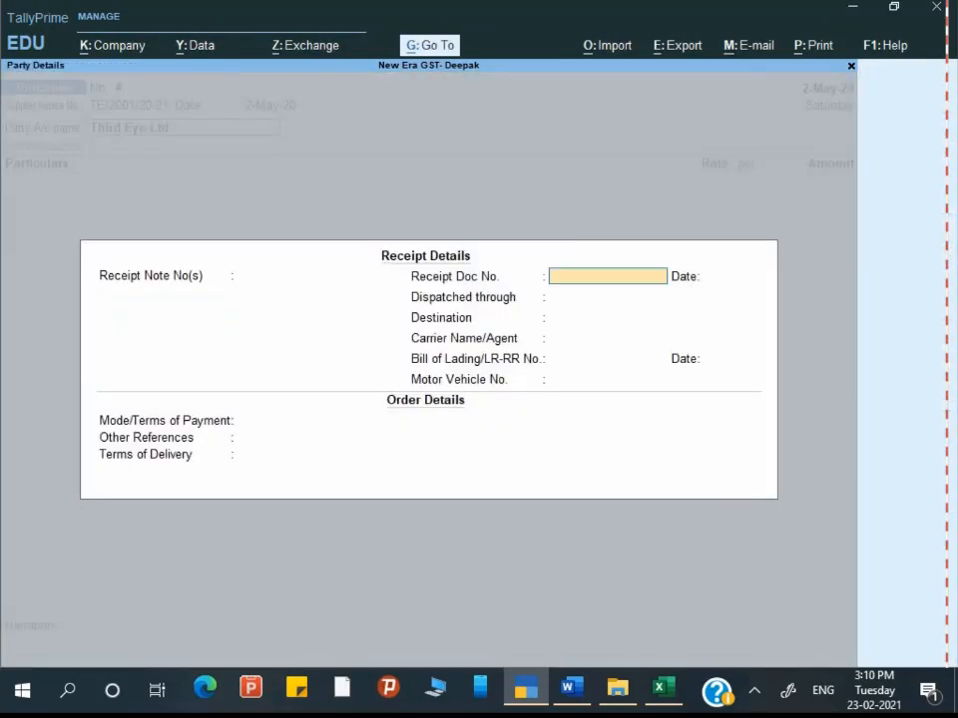
key(Return)
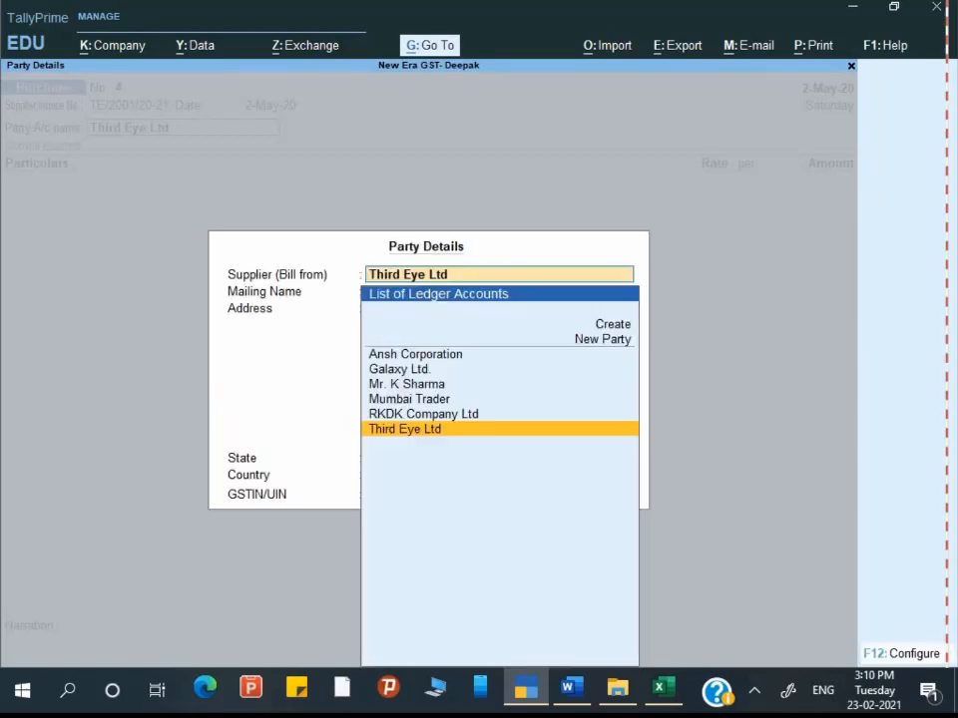
key(Return)
key(Return)
key(Return)
key(Return)
key(Return)
key(Return)
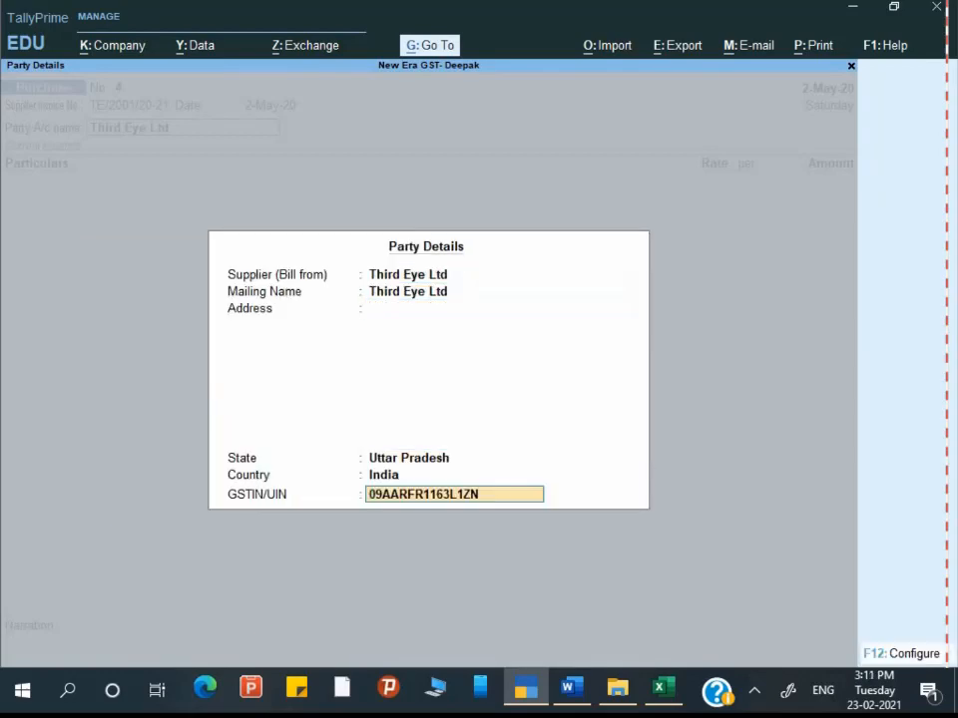
key(alt+Tab)
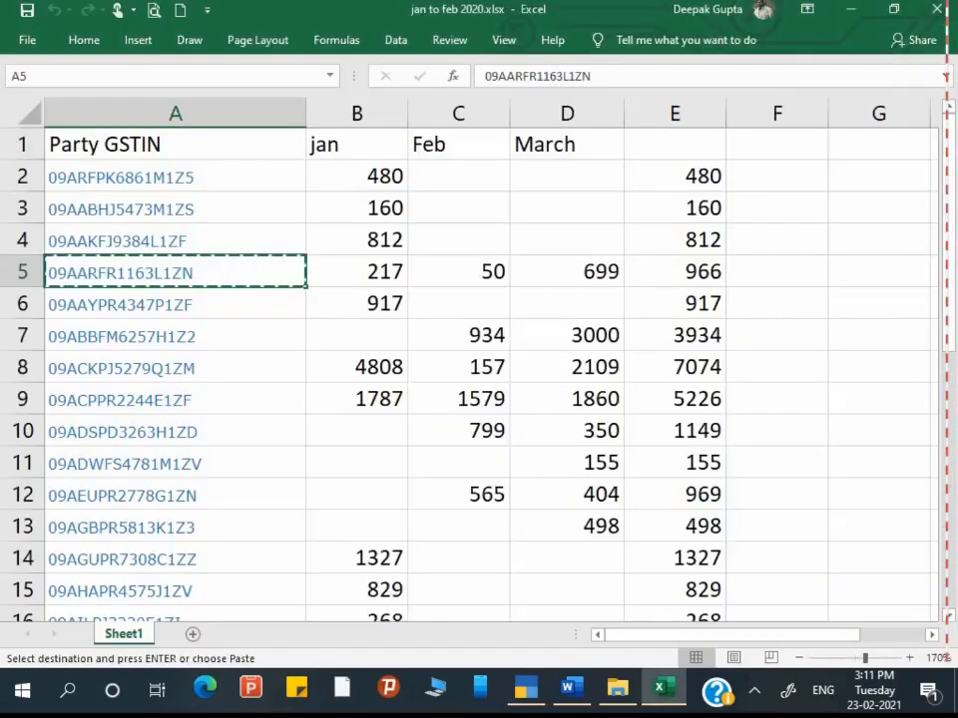
key(alt+Tab)
key(alt+Tab)
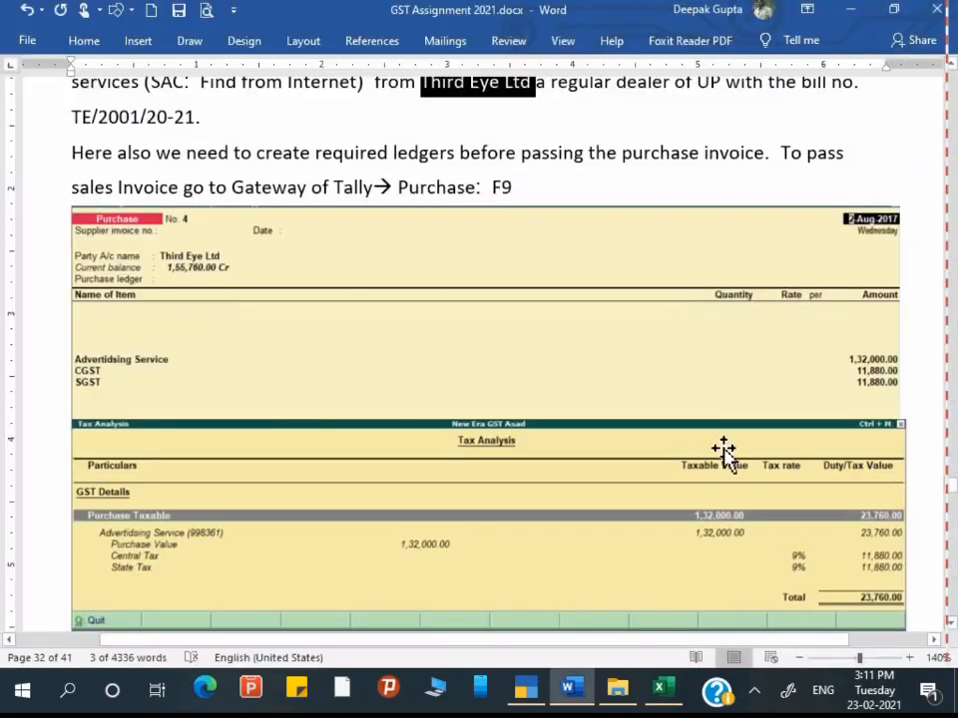
scroll(687, 289, up, 1)
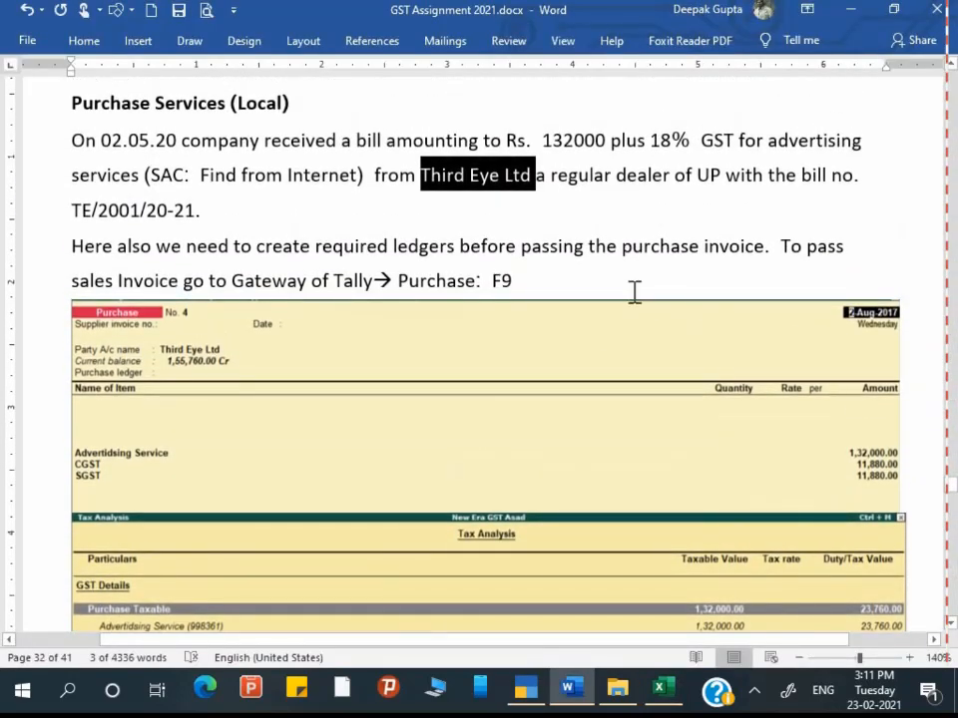
key(alt+Tab)
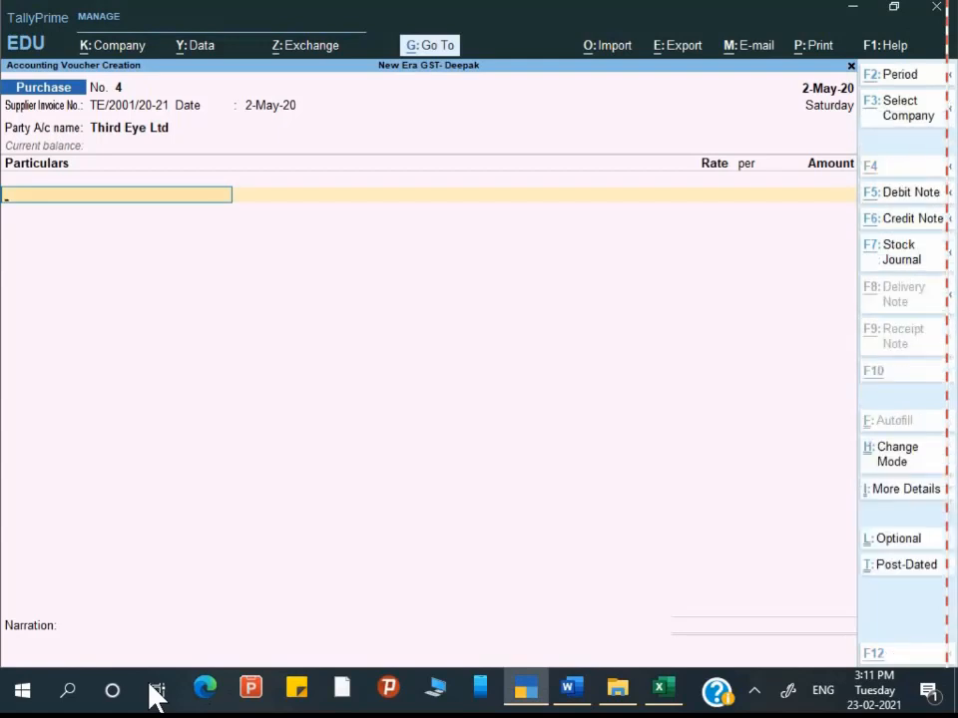
Step: Create an Advertising Service ledger under Indirect Expenses with ledger type Not Applicable
key(alt+c)
text(Advertising Serv)
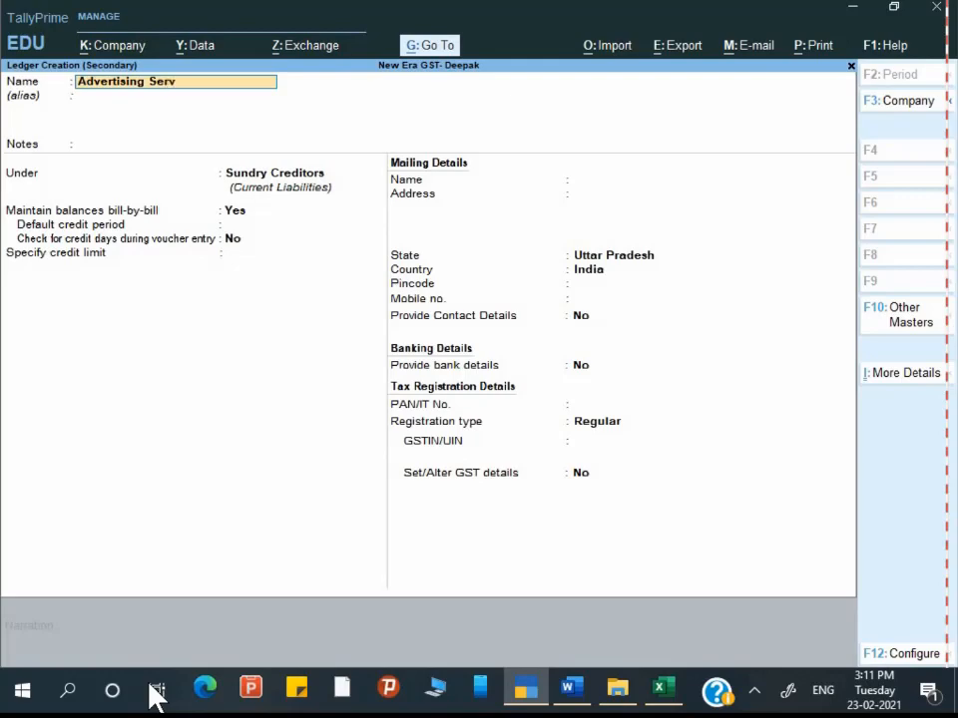
key(Return)
key(Return)
key(Return)
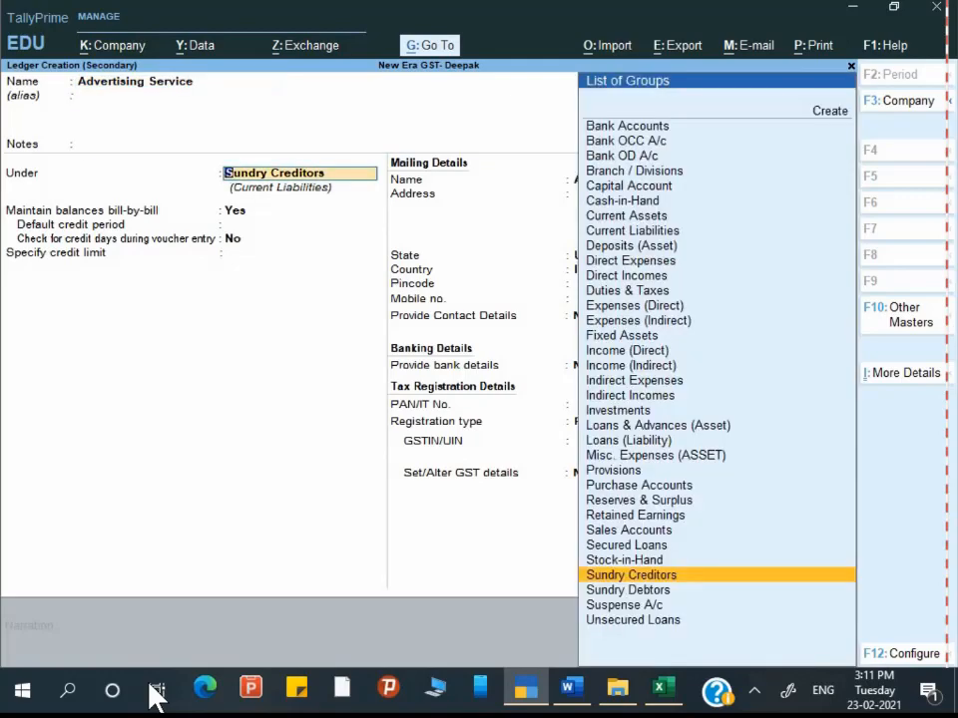
text(In)
key(Down)
key(Down)
key(Down)
key(Down)
key(Down)
key(Down)
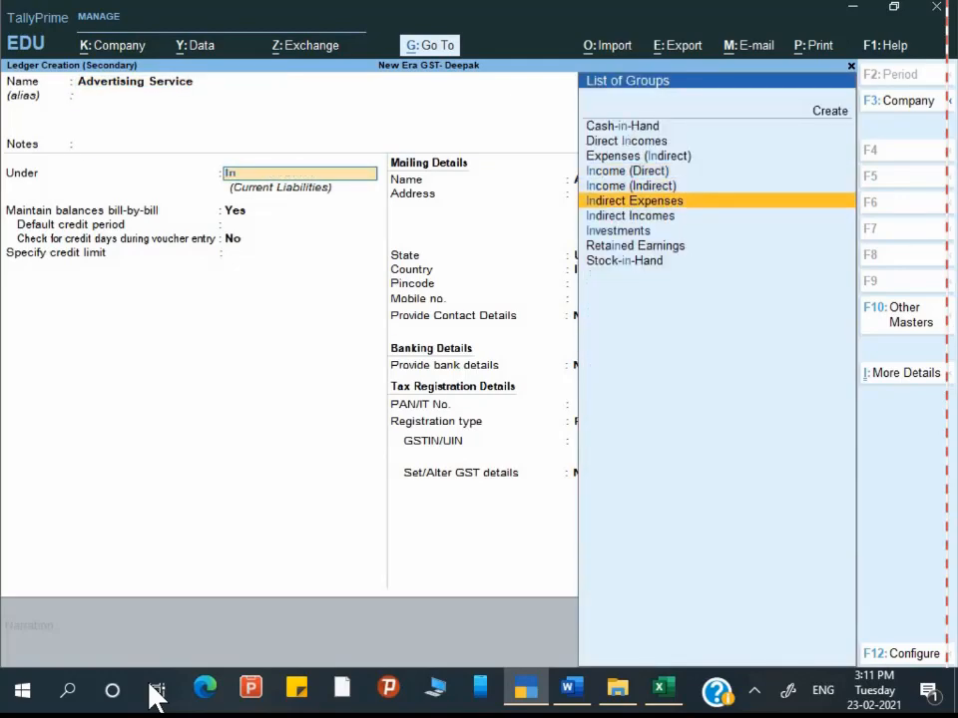
key(Return)
key(Return)
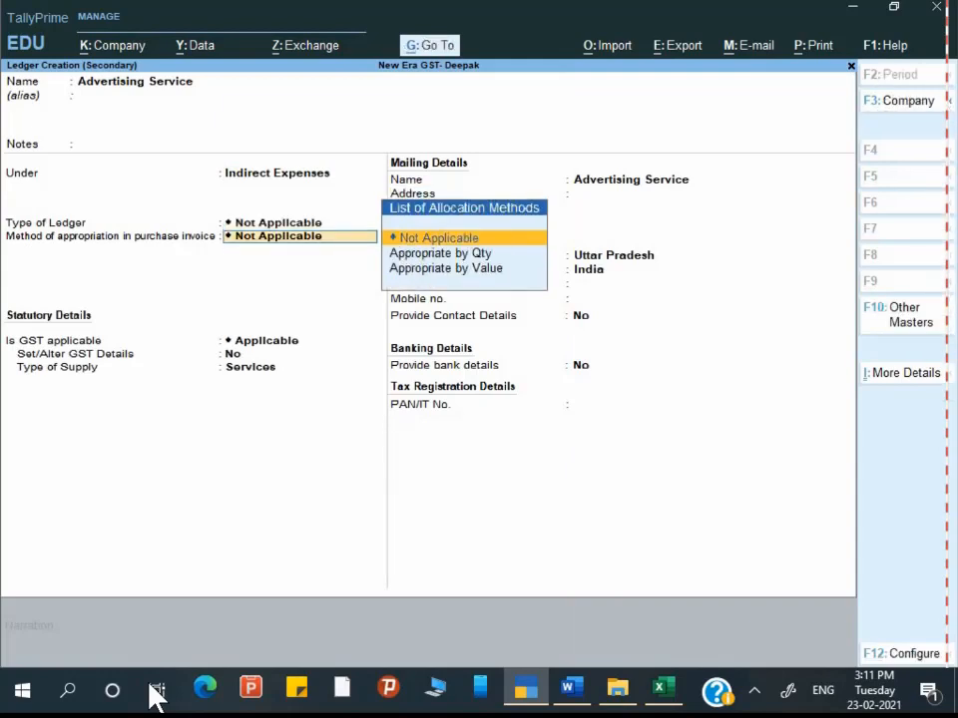
key(Return)
key(Return)
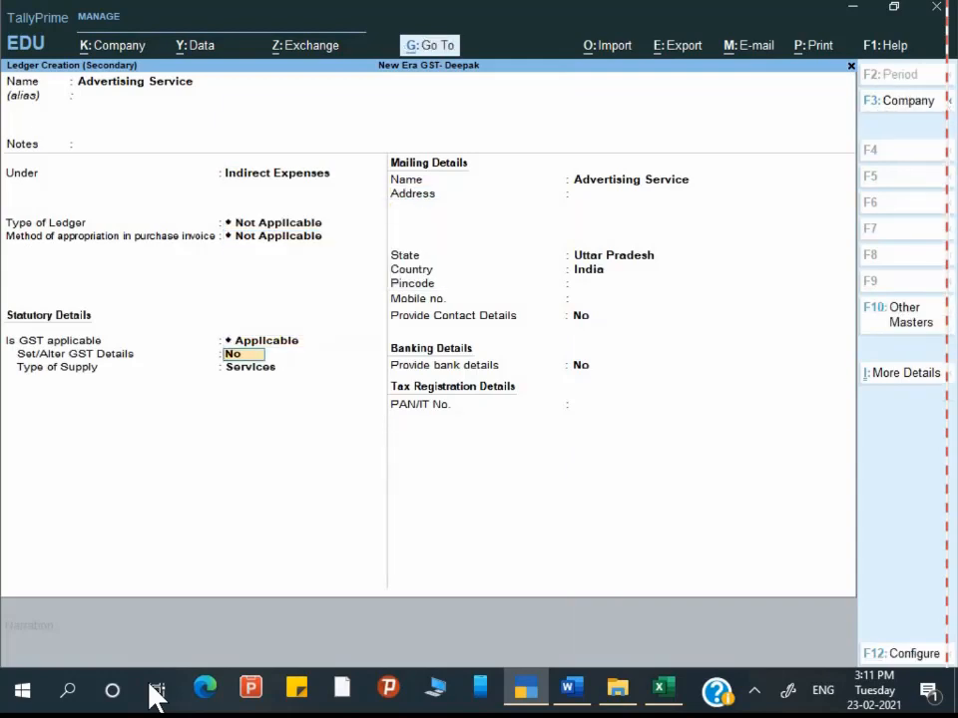
Step: Enable GST details for the ledger and enter AS as the description
key(y)
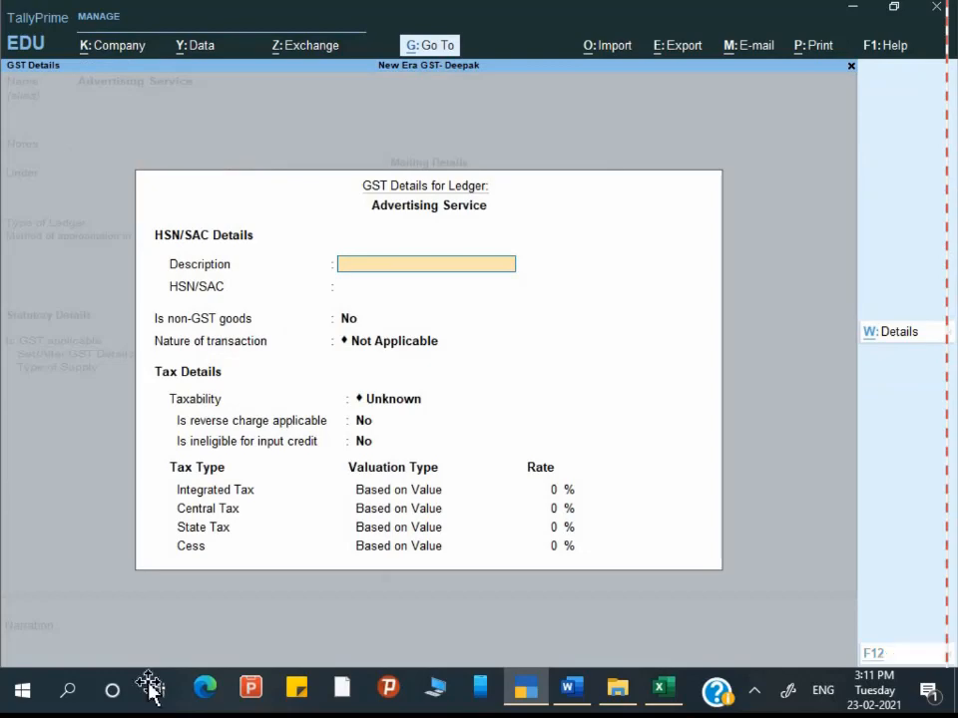
click(570, 688)
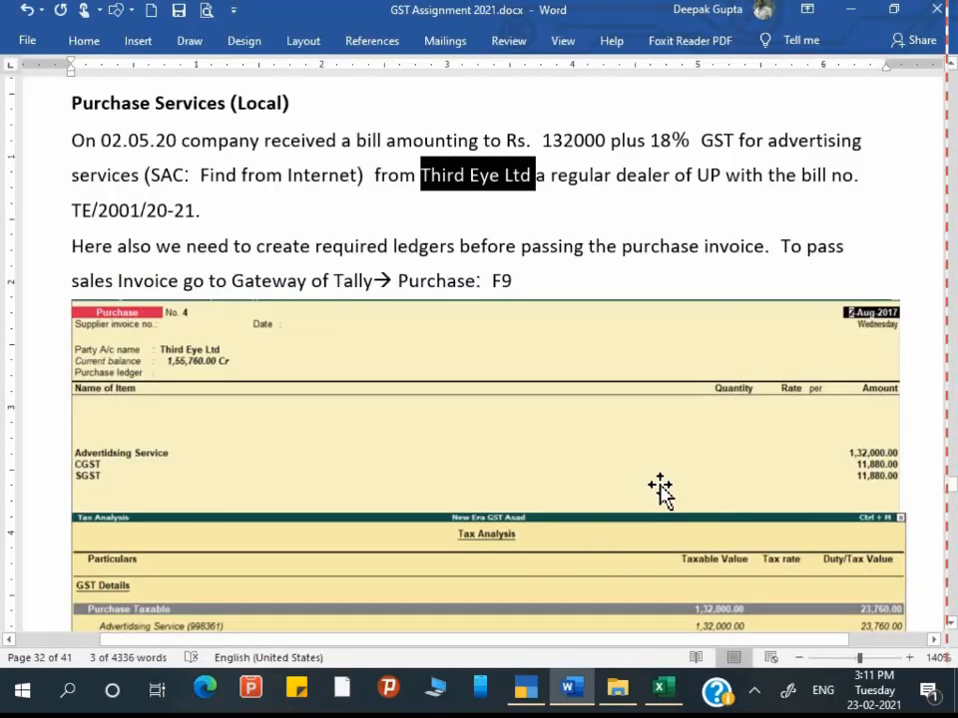
scroll(660, 489, down, 1)
key(alt+Tab)
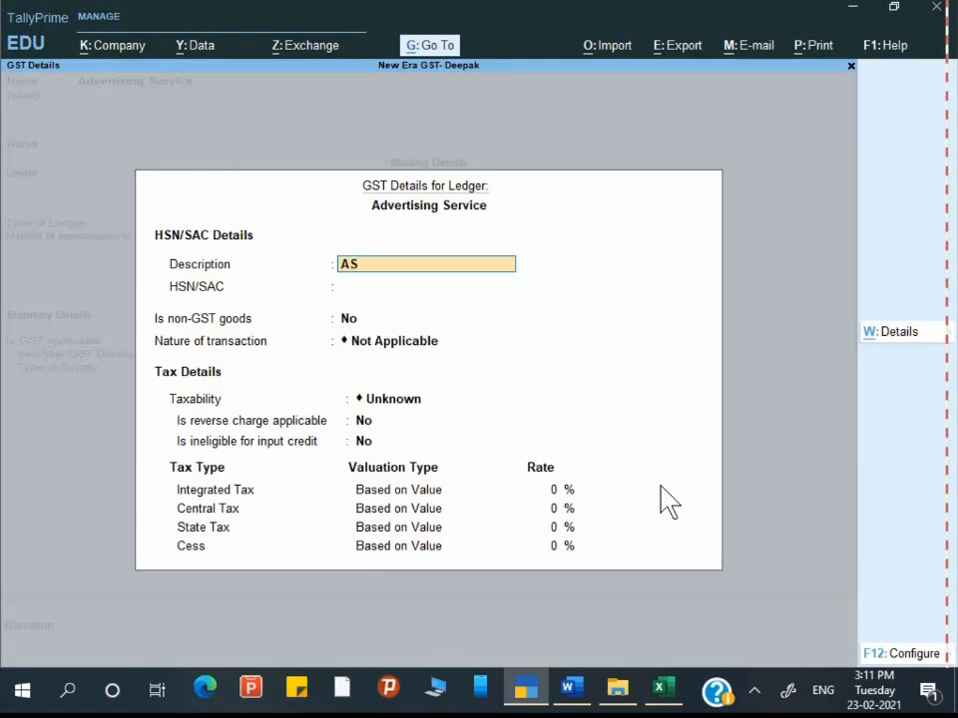
key(Return)
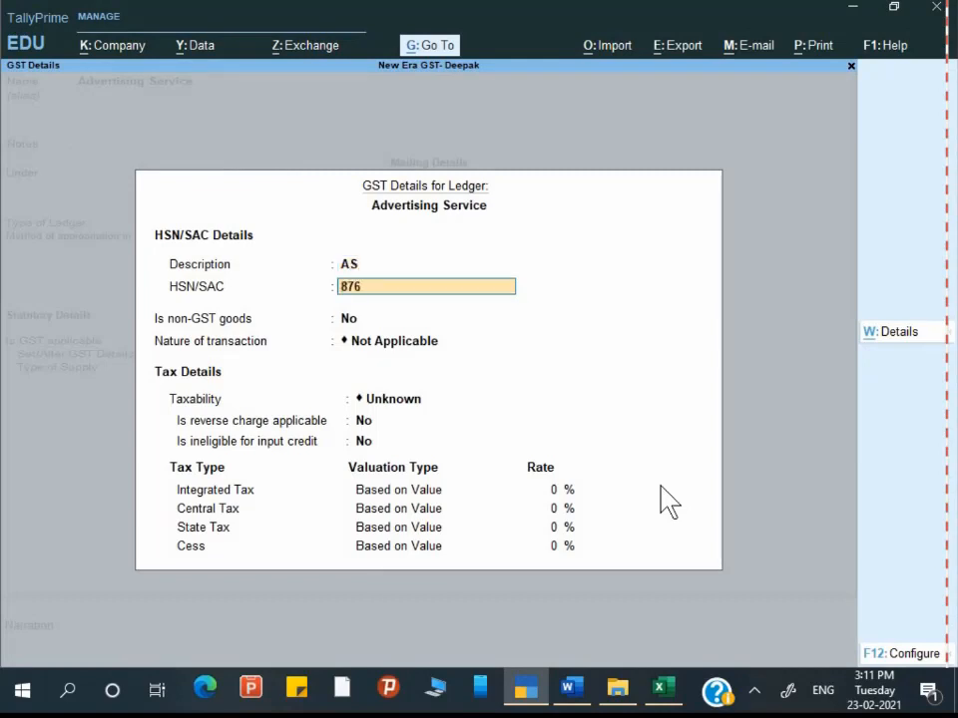
key(Return)
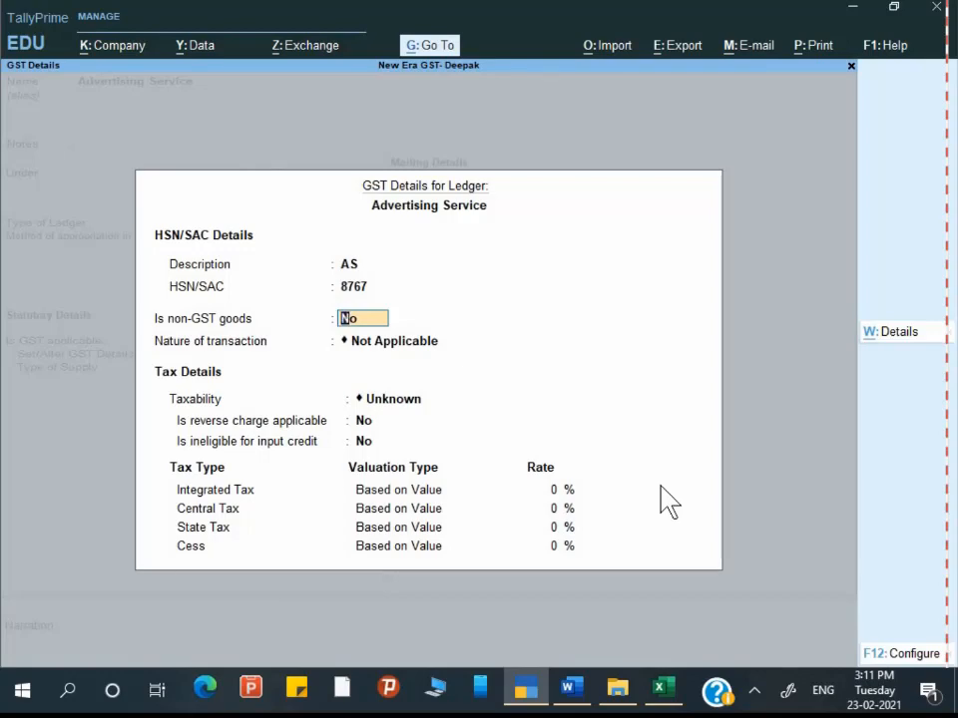
Step: Correct the HSN/SAC code to 998361 after checking it in the assignment
key(alt+Tab)
scroll(659, 639, down, 3)
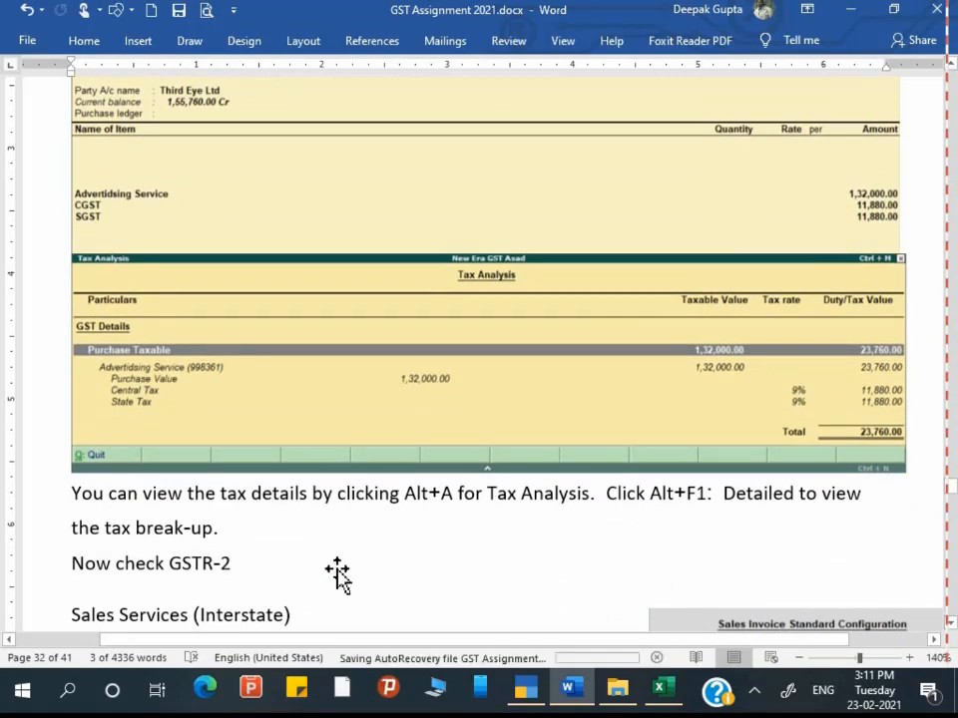
key(alt+Tab)
key(Up)
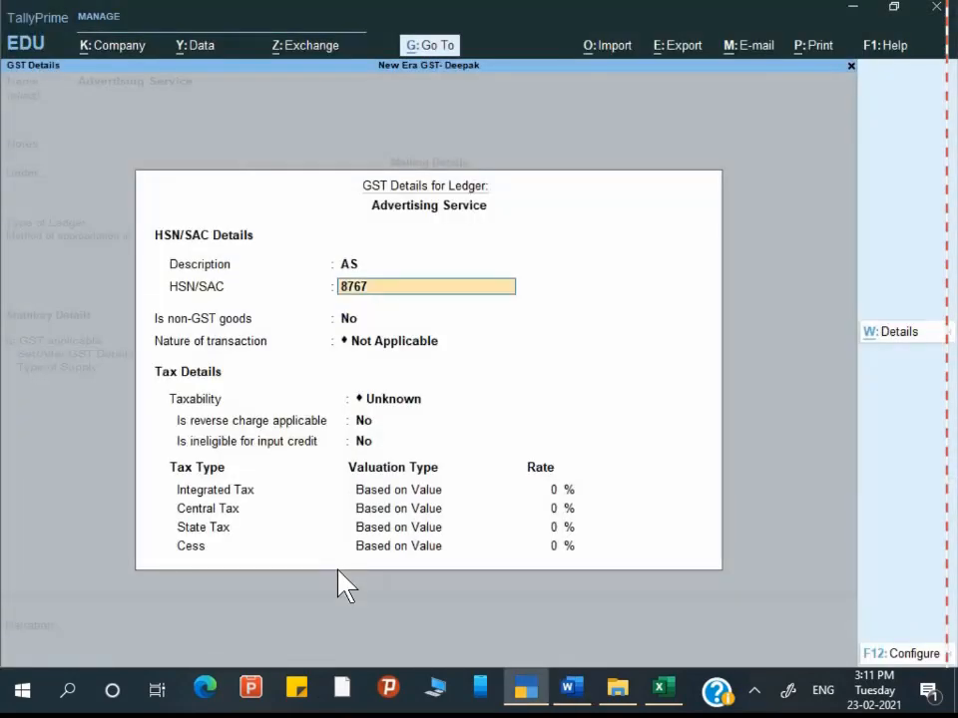
text(998361)
key(Return)
key(Return)
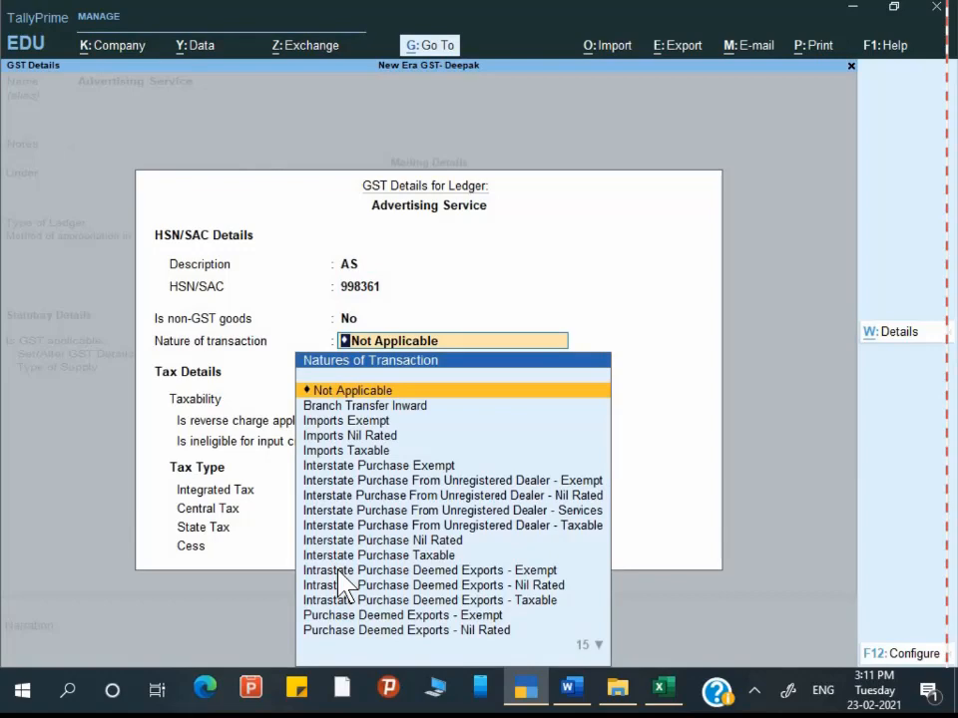
Step: Set the ledger's nature of transaction to Purchase Taxable
key(Down)
key(Down)
key(Down)
key(Down)
key(Down)
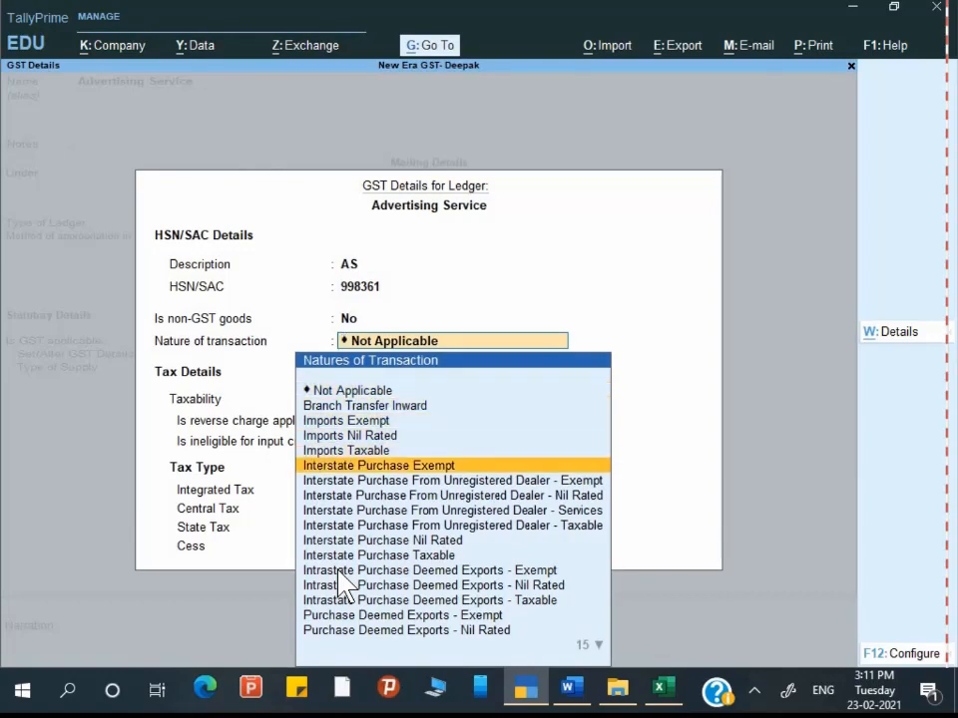
key(Down)
key(Down)
key(Down)
key(Down)
key(Down)
key(Down)
key(Down)
key(Down)
key(Down)
key(Down)
key(Down)
key(Down)
key(Down)
key(Down)
key(Down)
key(Down)
key(Down)
key(Down)
key(Down)
key(Down)
key(Up)
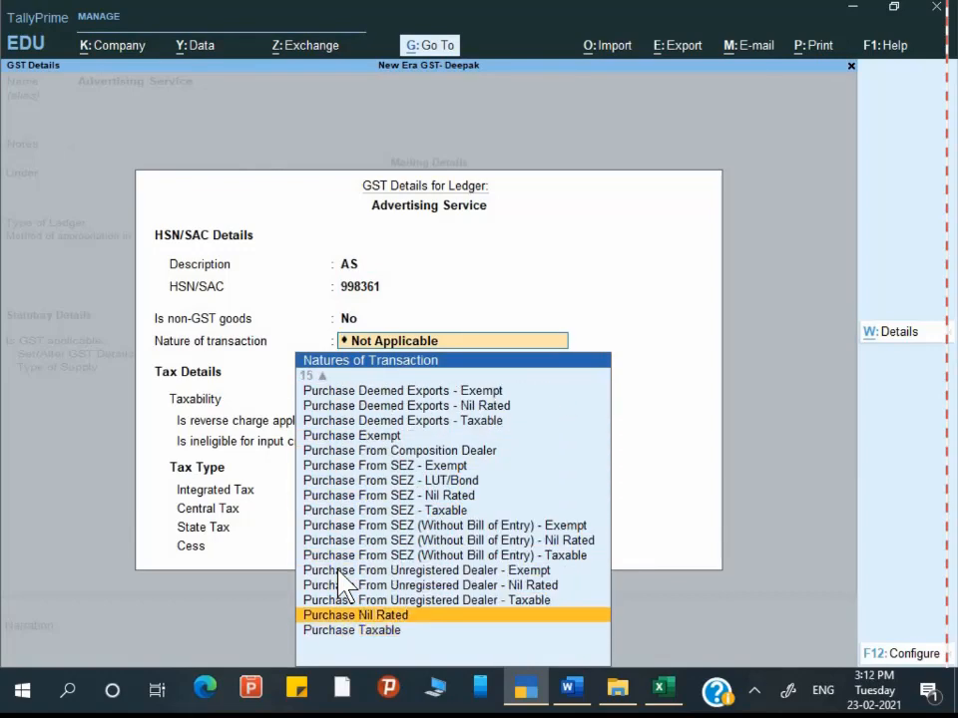
key(Up)
key(Up)
key(Up)
key(Up)
key(Up)
key(Up)
key(Up)
key(Up)
key(Up)
key(Up)
key(Up)
key(Up)
key(Up)
key(Up)
key(Up)
key(Up)
key(Up)
key(Up)
key(Up)
key(Up)
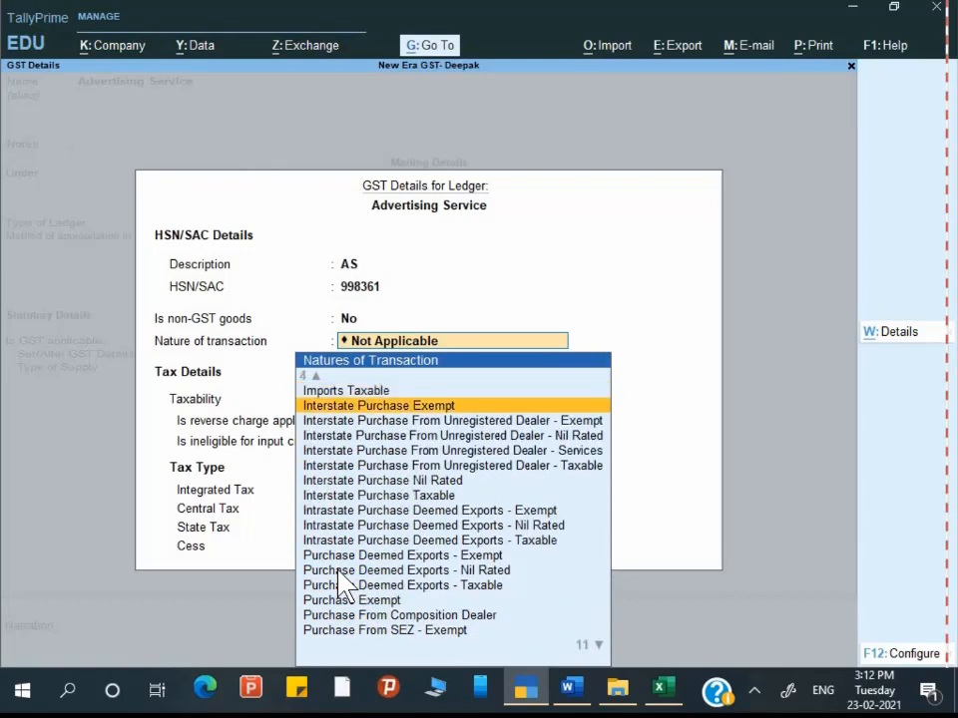
key(Down)
key(Down)
key(Down)
key(Down)
key(Down)
key(Down)
key(Down)
key(Down)
key(Down)
key(Down)
key(Down)
key(Down)
key(Down)
key(Down)
key(Down)
key(Down)
key(Down)
key(Down)
key(Down)
key(Down)
key(Up)
key(Up)
key(Up)
key(Up)
key(Up)
key(Up)
key(Up)
key(Up)
key(Up)
key(Up)
key(Up)
key(Up)
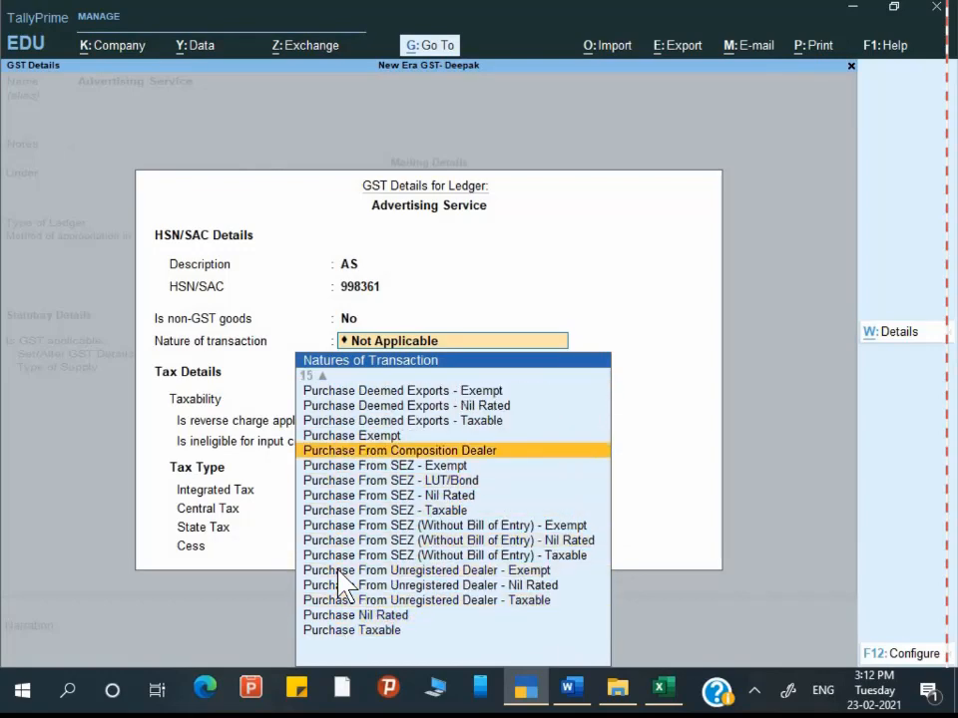
key(Up)
key(Up)
key(Up)
key(Up)
key(Up)
key(Up)
key(Up)
key(Up)
key(Up)
key(Up)
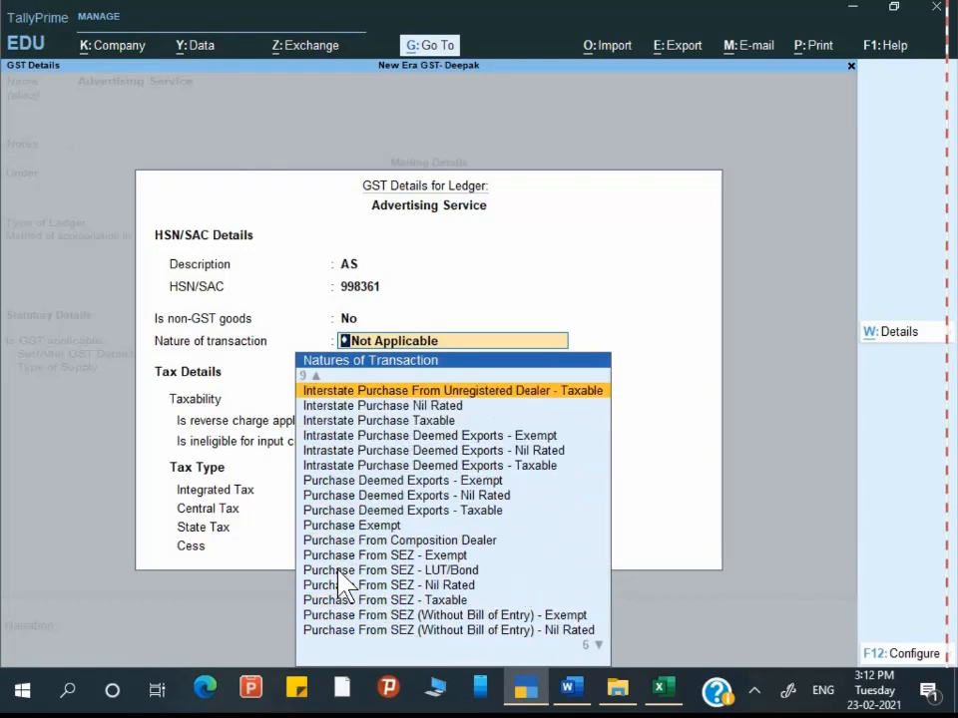
key(Up)
key(Up)
key(Up)
key(Up)
key(Up)
key(Up)
key(Up)
key(Up)
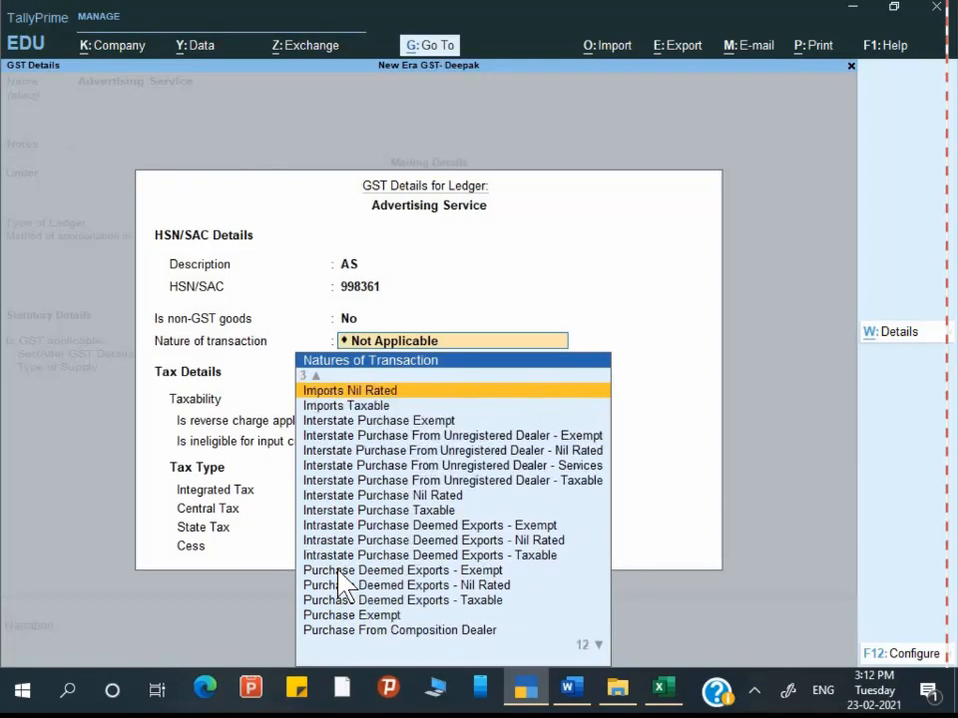
key(Up)
key(Down)
key(Down)
key(Down)
key(Down)
key(Down)
key(Down)
key(Down)
key(Down)
key(Down)
key(Down)
key(Down)
key(Down)
key(Down)
key(Down)
key(Down)
key(Down)
key(Down)
key(Down)
key(Down)
key(Down)
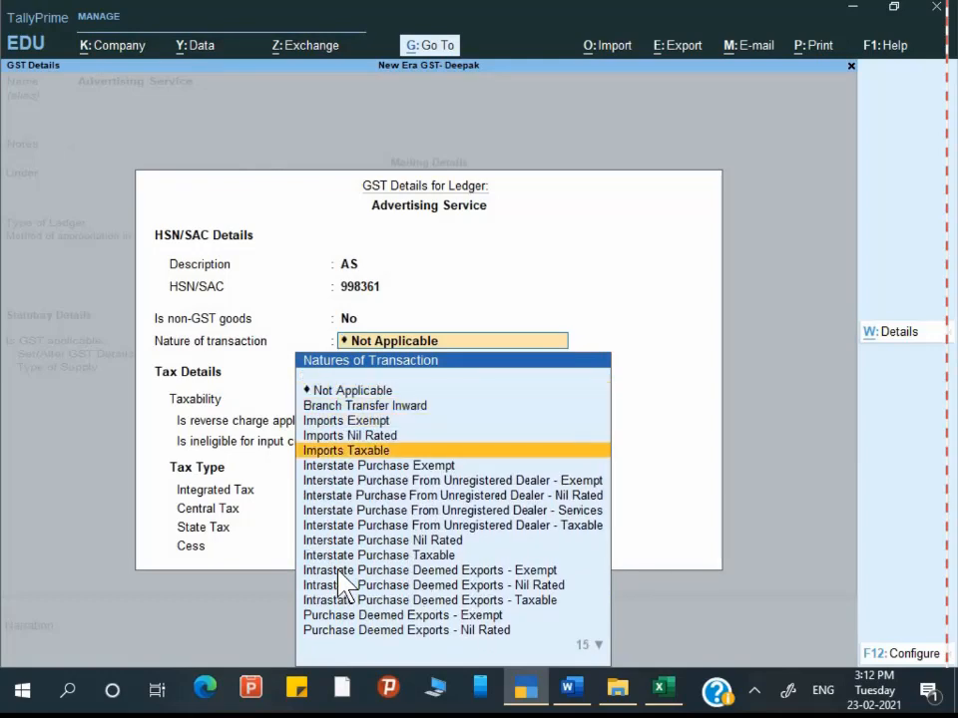
key(Down)
key(Down)
key(Down)
key(Down)
key(Down)
key(Down)
key(Down)
key(Down)
key(Down)
key(Down)
key(Down)
key(Up)
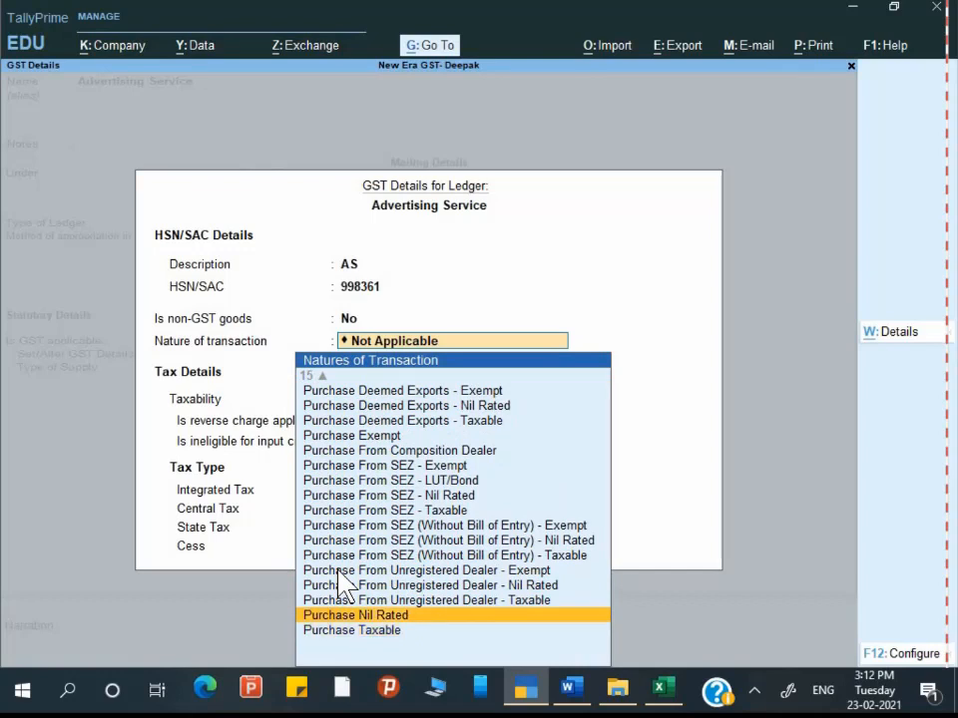
key(Down)
Step: Keep reverse charge at No and set integrated tax to 18%, with 9% central and state
key(Return)
key(Return)
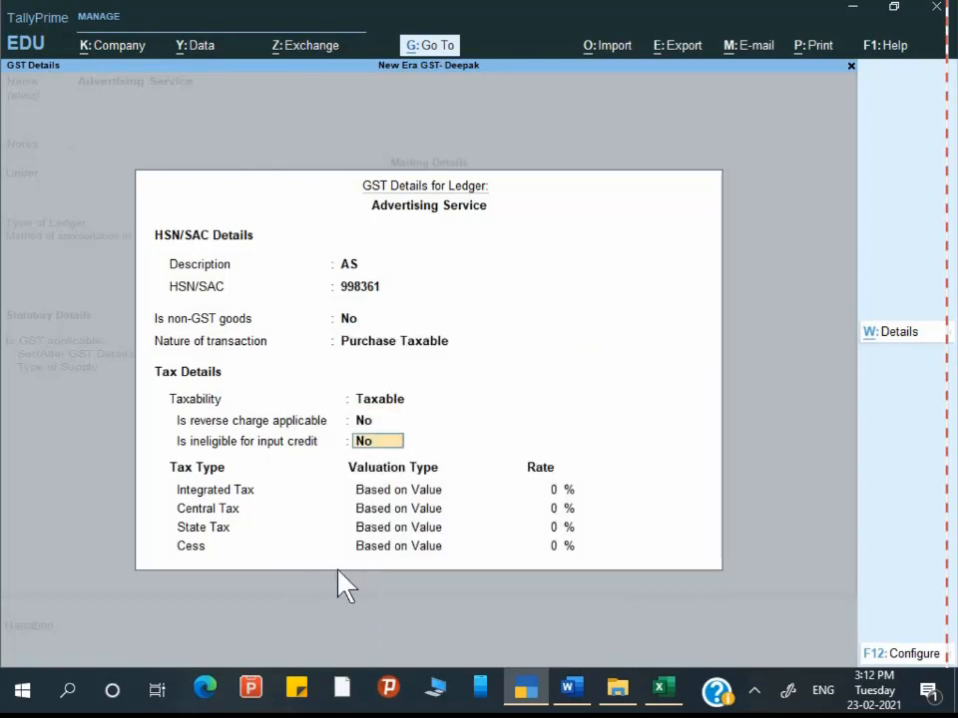
key(Return)
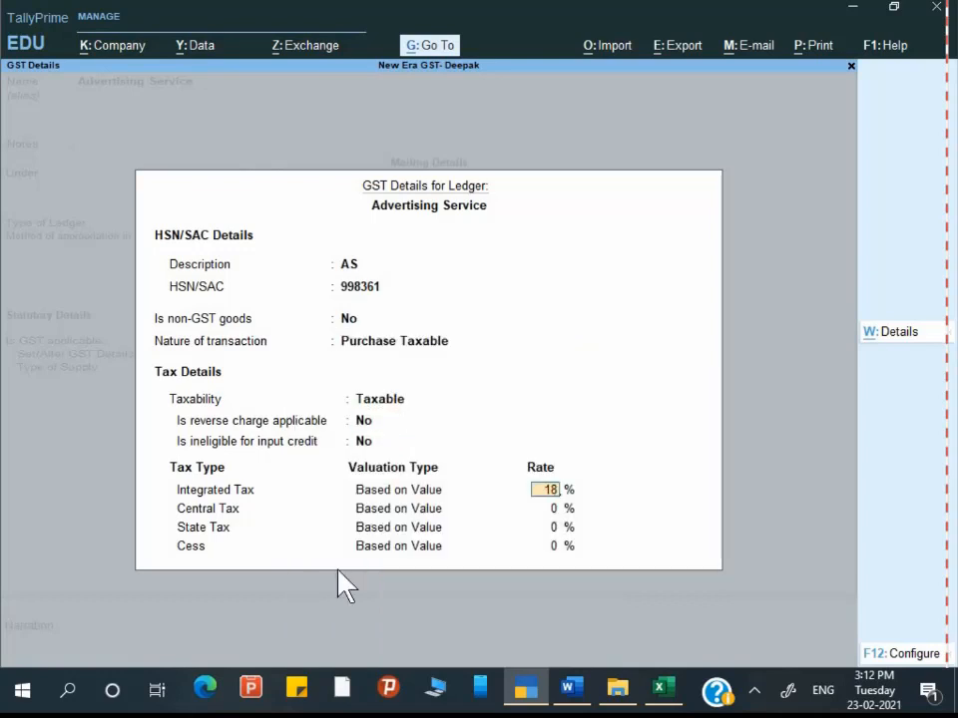
text(18)
key(Return)
key(Return)
key(Return)
key(Return)
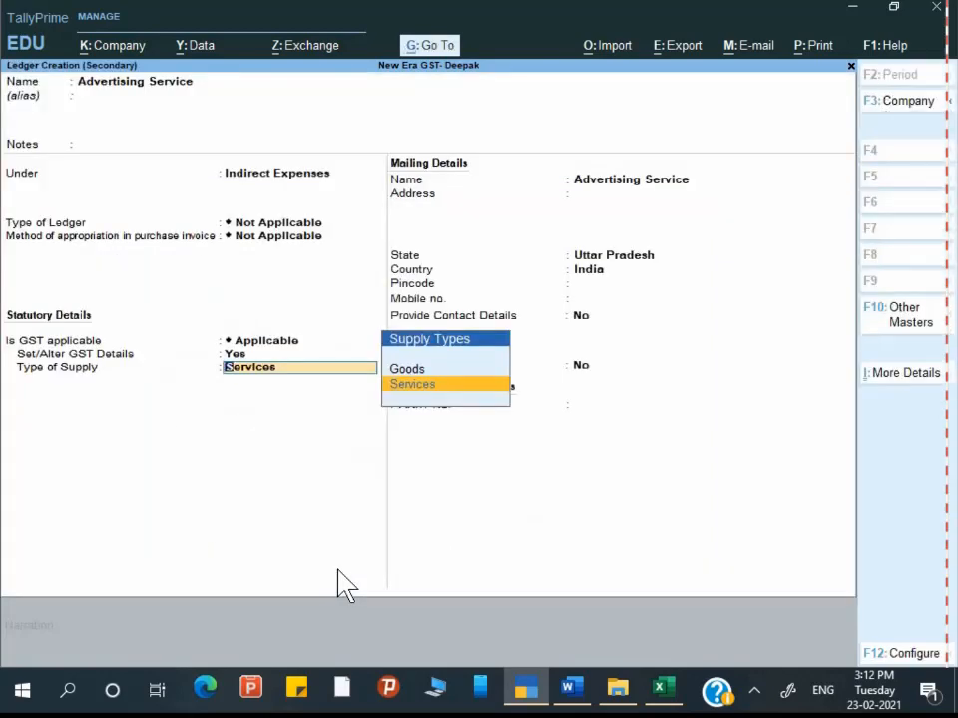
key(Return)
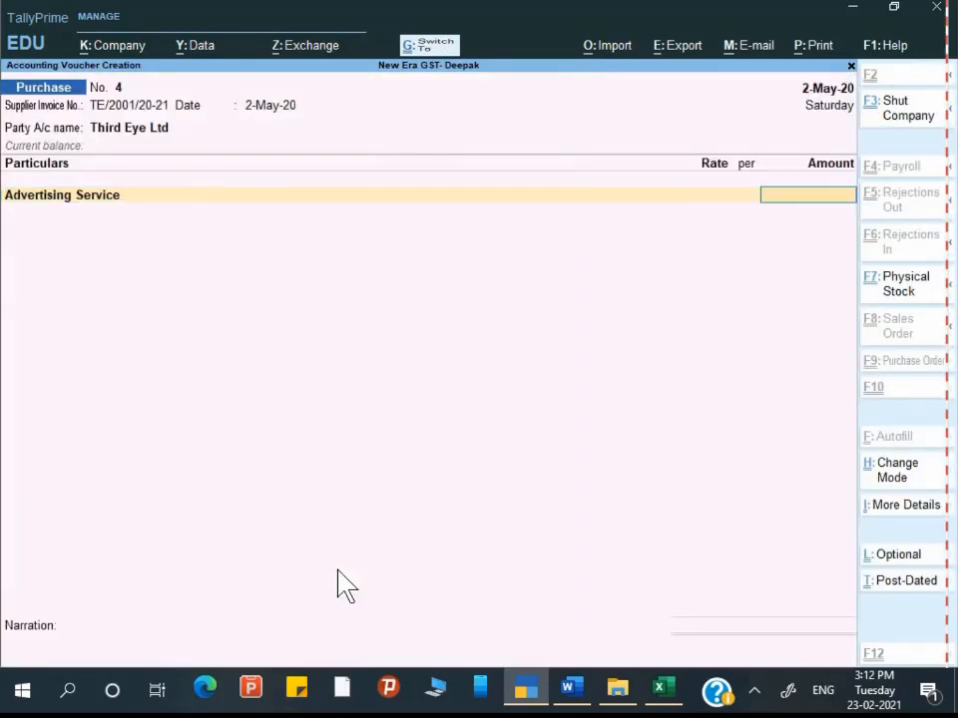
Step: Enter 1,32,000.00 as the Advertising Service amount on the purchase voucher
key(alt+Tab)
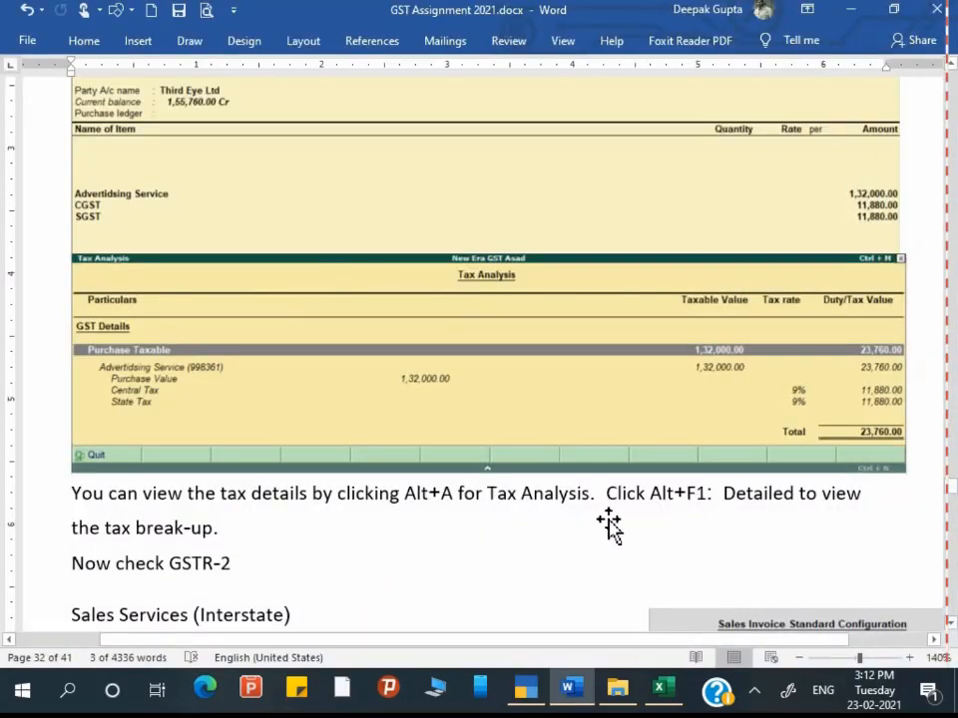
key(alt+Tab)
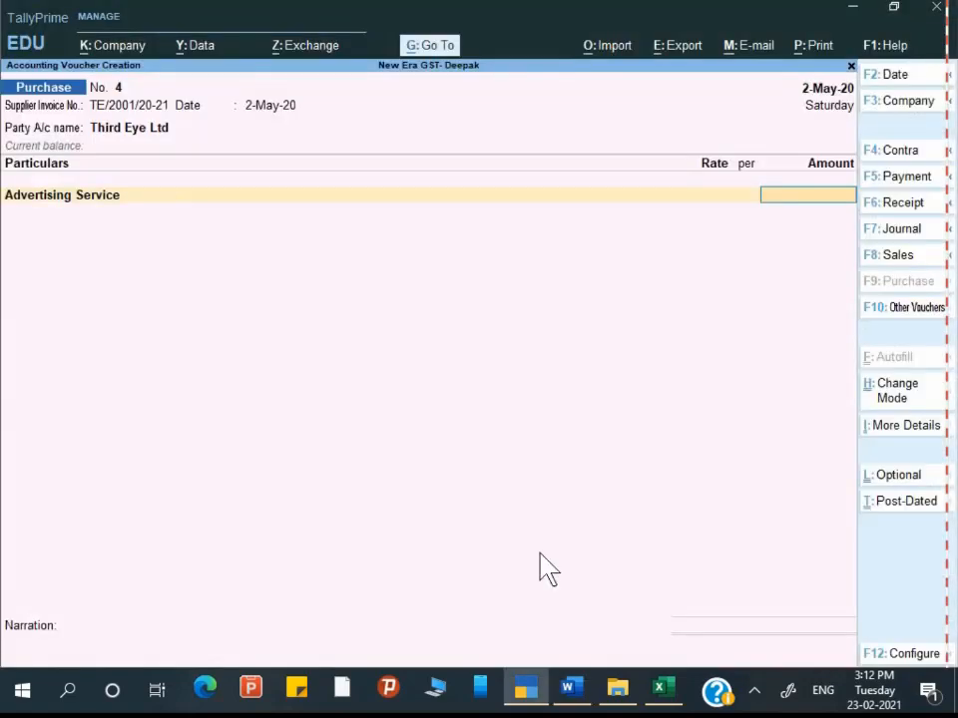
text(132000)
key(Return)
key(Return)
key(Return)
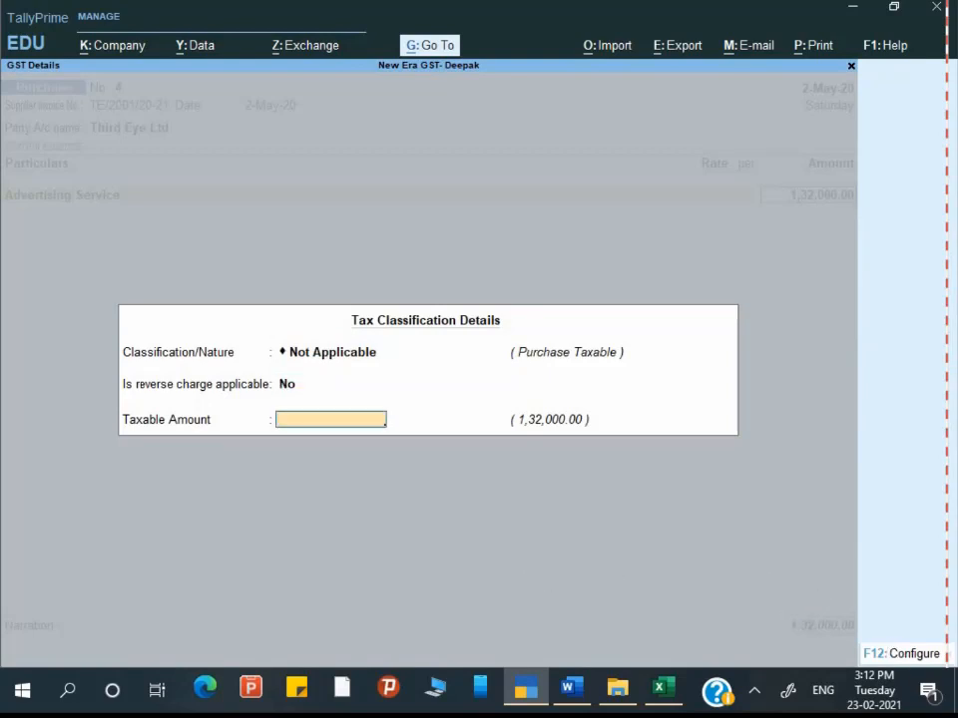
key(Return)
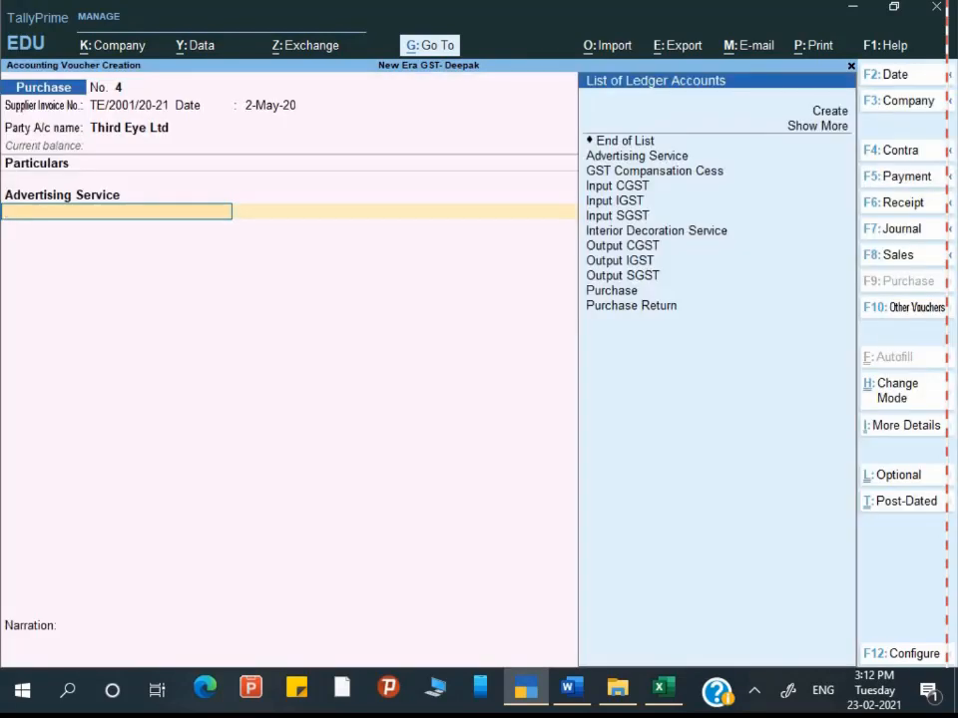
Step: Add Input CGST and Input SGST at 11,880.00 each and narrate 'Being advertising service rec.'
key(alt+Tab)
scroll(479, 349, up, 5)
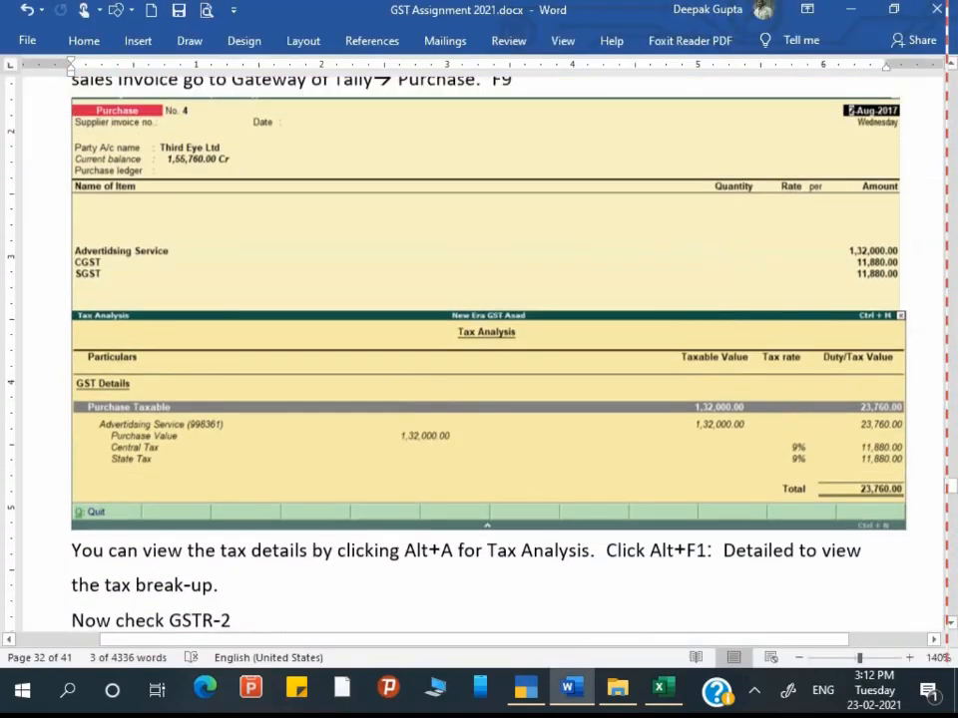
key(alt+Tab)
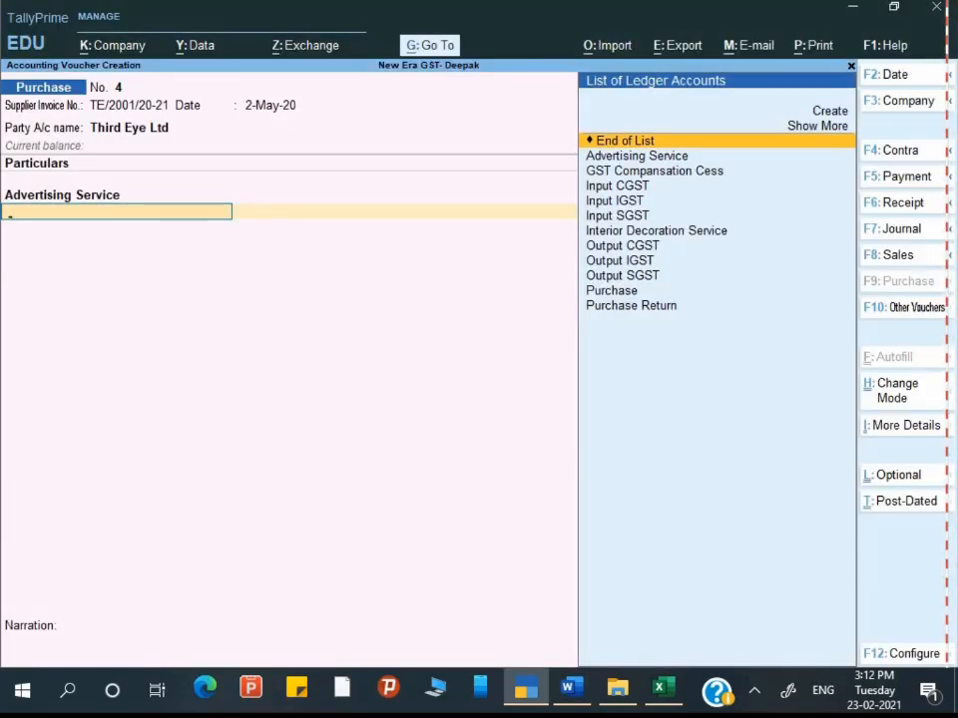
text(i)
key(Return)
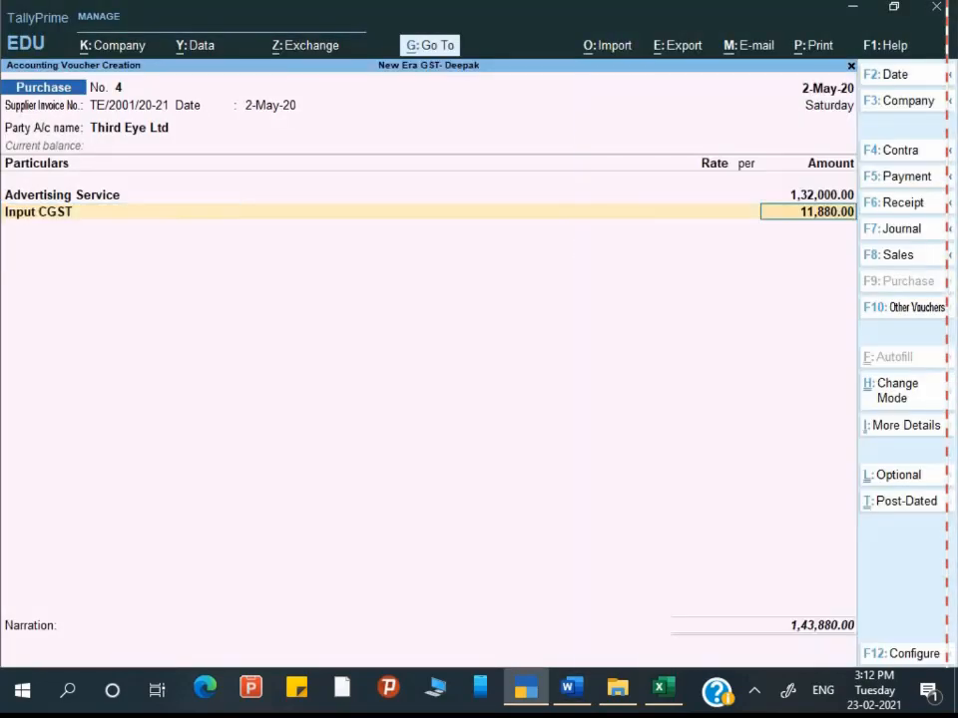
key(Return)
text(i)
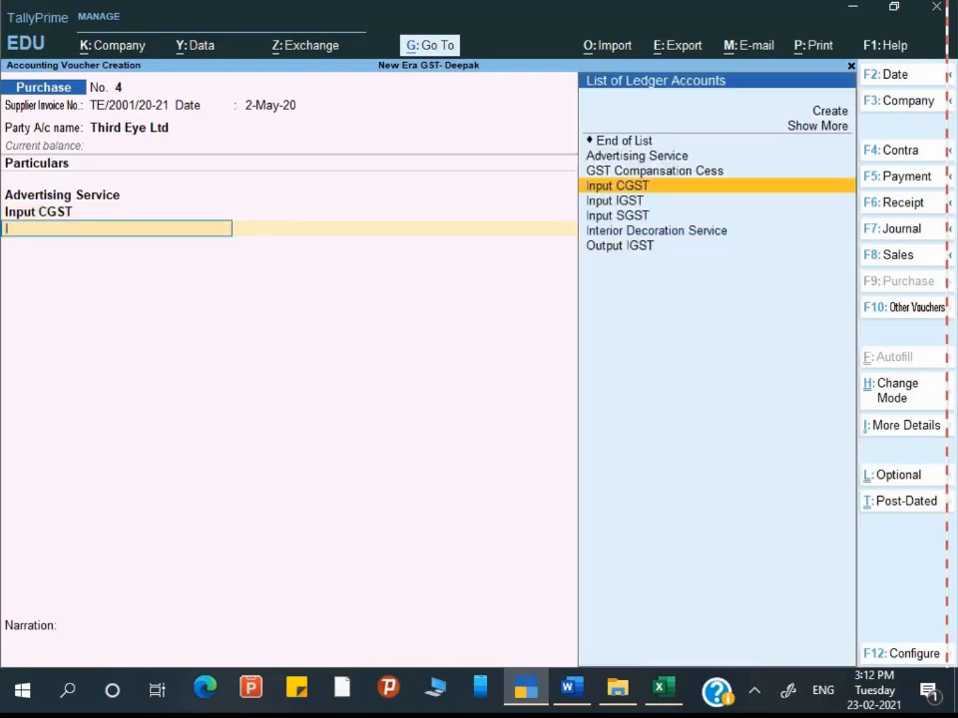
key(Down)
key(Down)
key(Return)
key(Return)
key(Return)
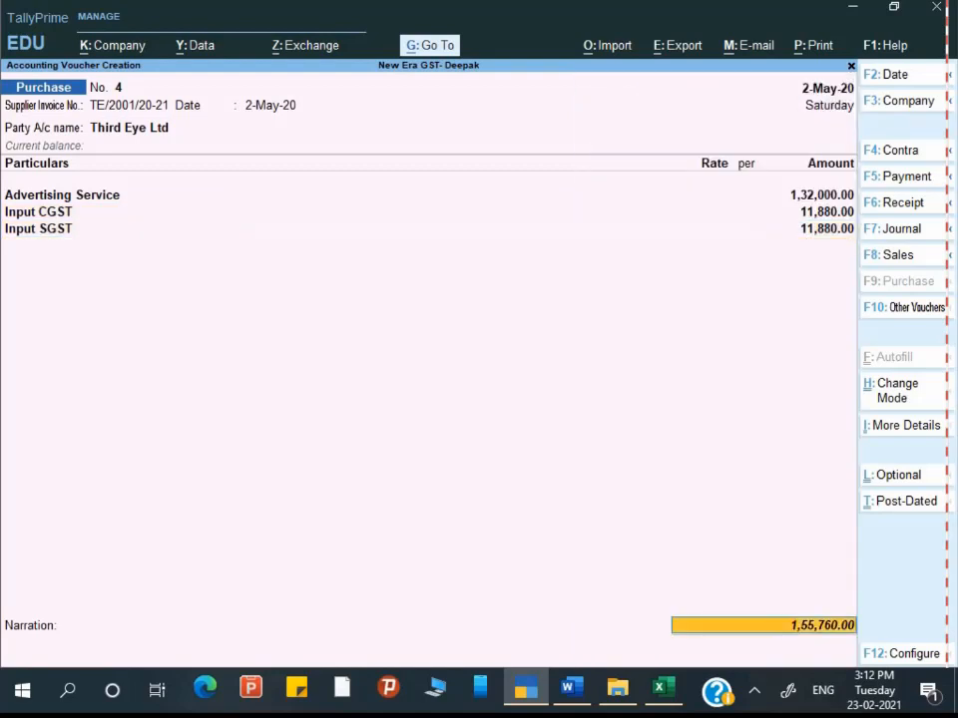
key(Return)
key(Return)
key(Return)
key(Return)
key(Return)
key(Return)
key(Return)
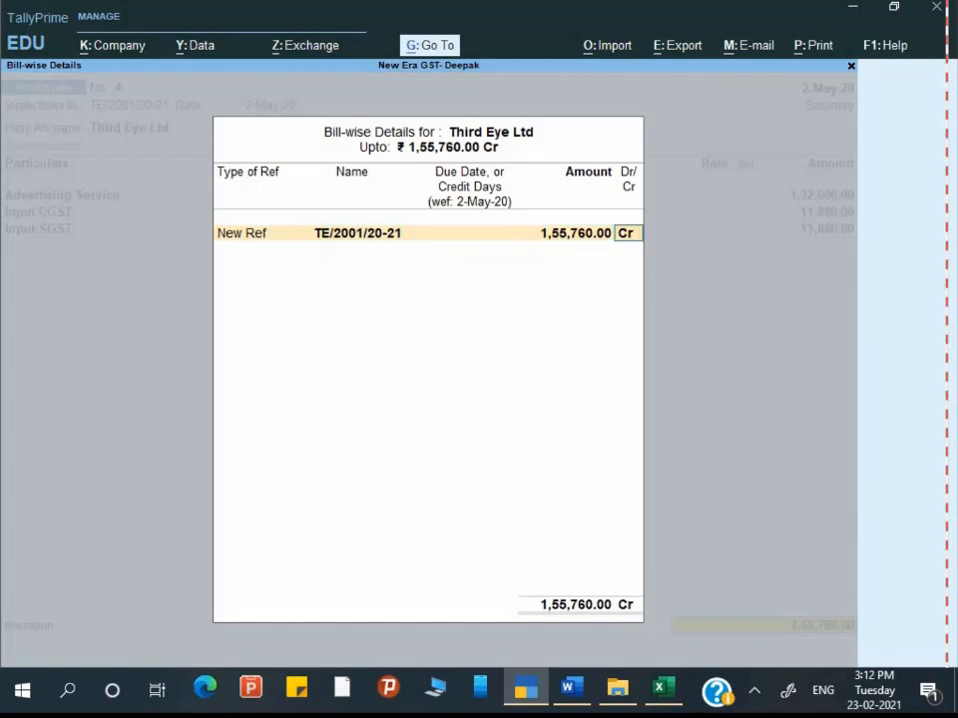
text(Being adve)
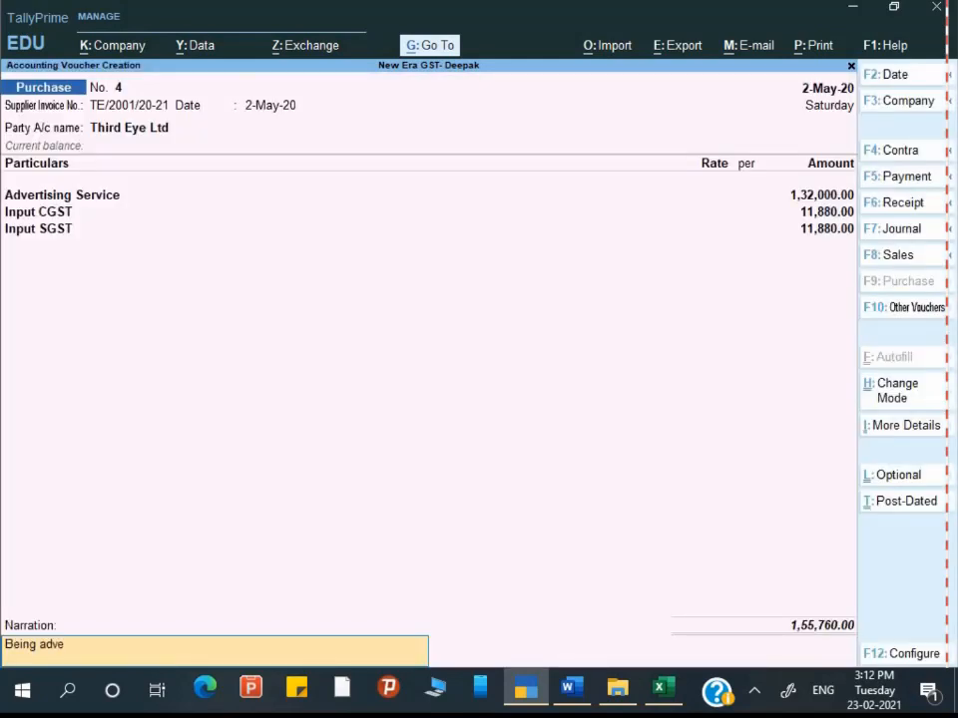
text(rtising service rec.)
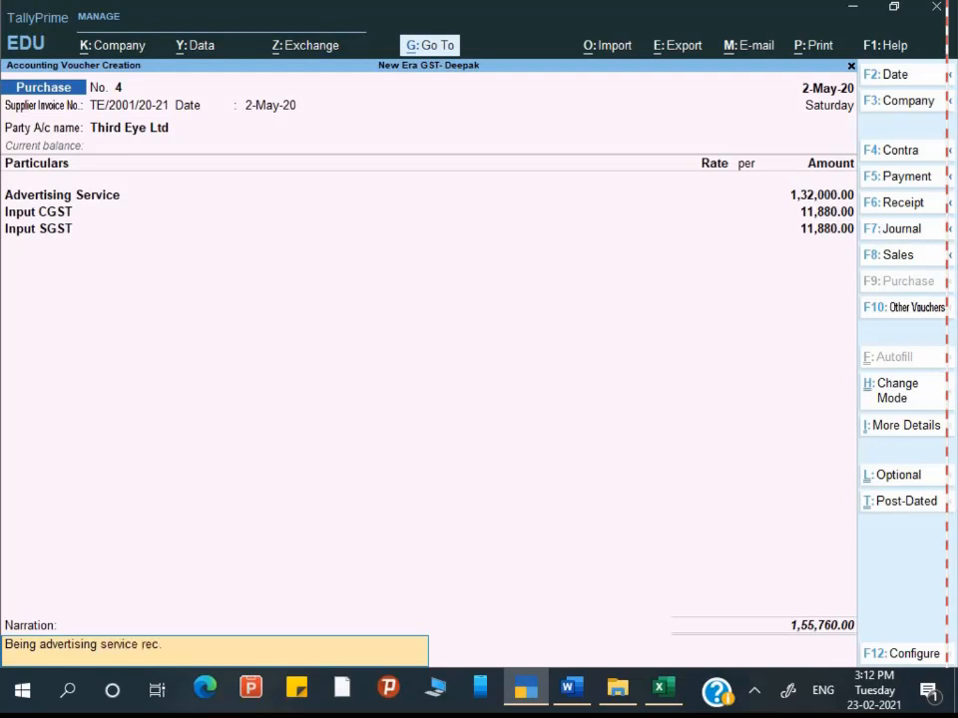
key(Return)
Step: Save purchase voucher No. 4 and read ahead in the assignment notes
key(y)
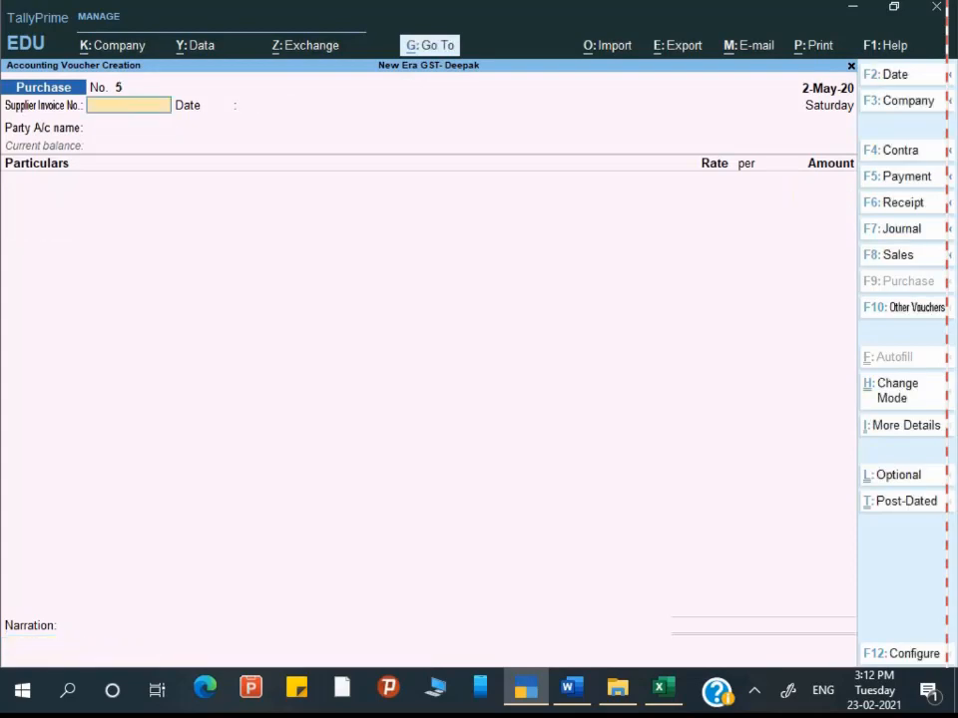
key(alt+Tab)
scroll(776, 498, down, 1)
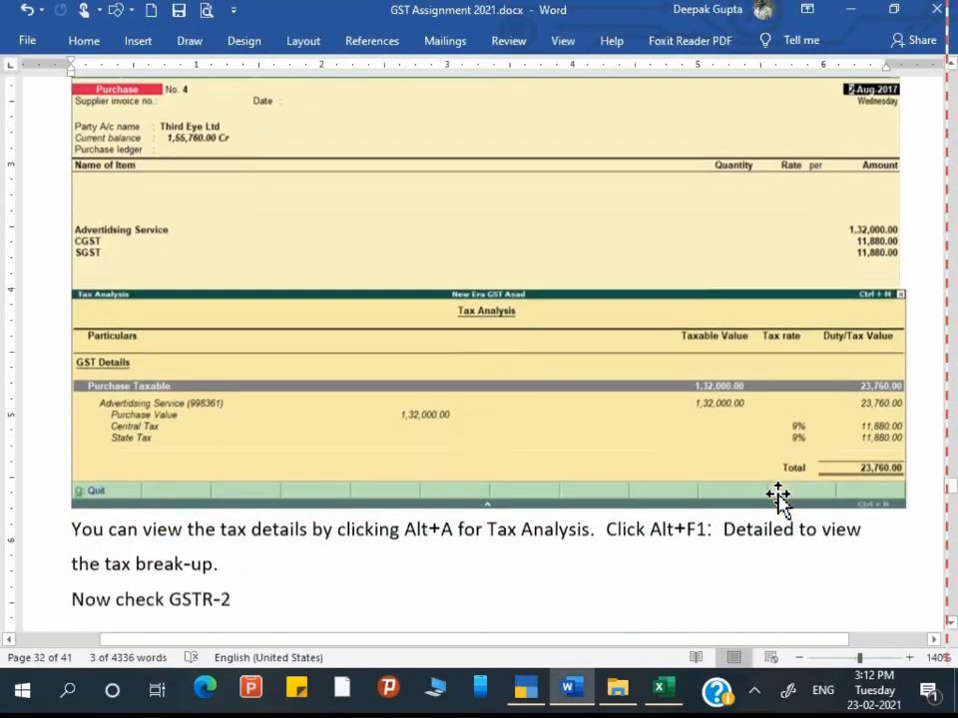
scroll(778, 496, down, 2)
scroll(908, 578, down, 2)
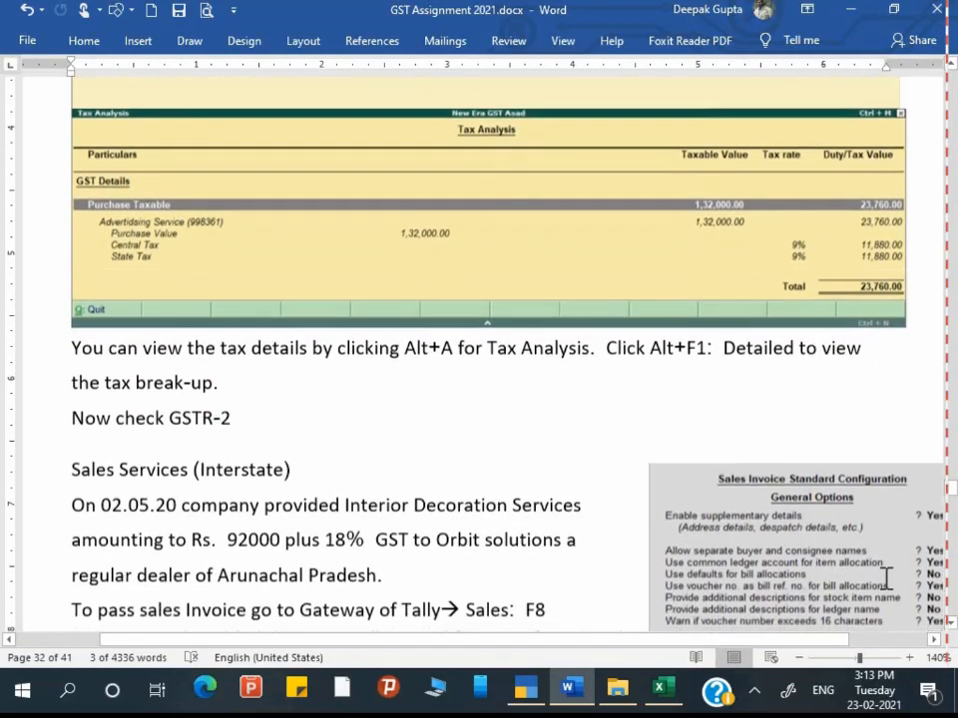
key(alt+Tab)
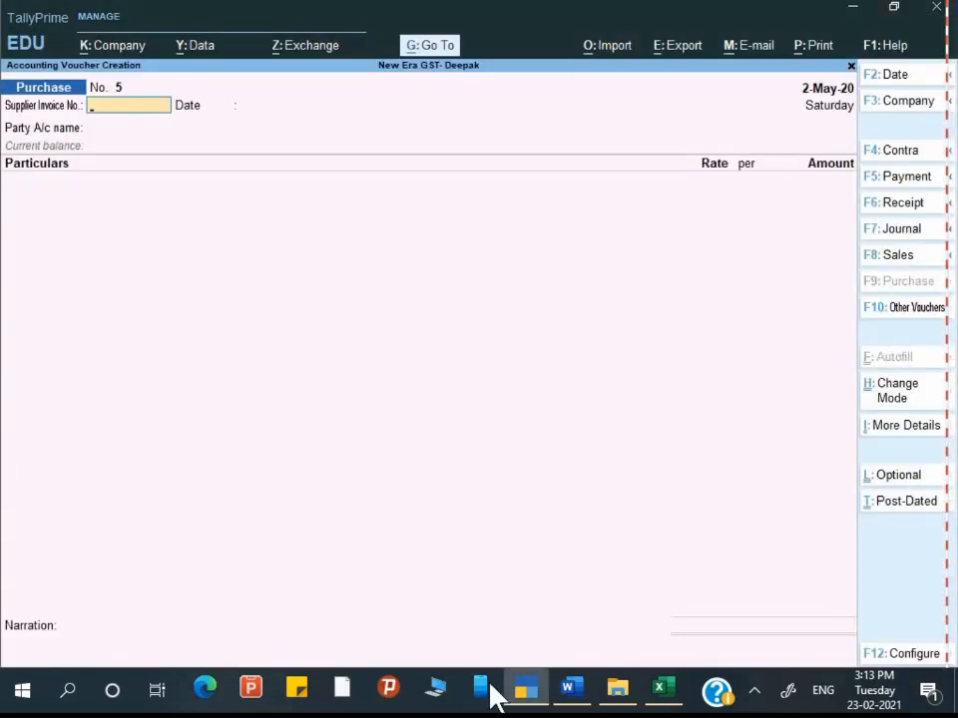
Step: Review voucher No. 4's detailed GST tax analysis, totalling 23,760.00
key(Page_Up)
key(ctrl+i)
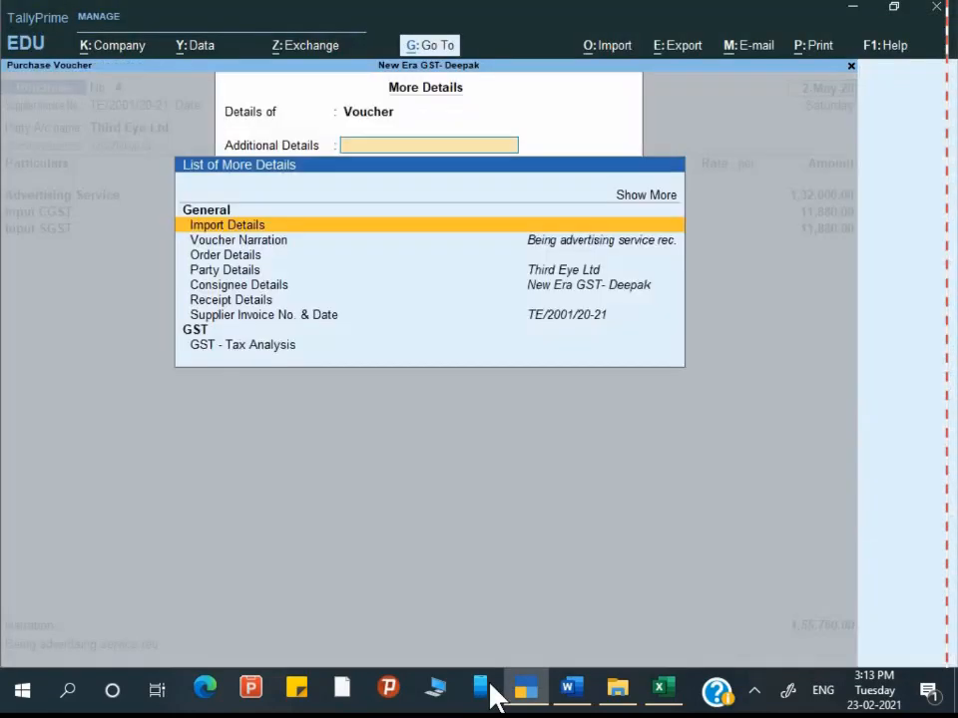
key(Down)
key(Down)
key(Down)
key(Down)
key(Down)
key(Down)
key(Down)
key(Down)
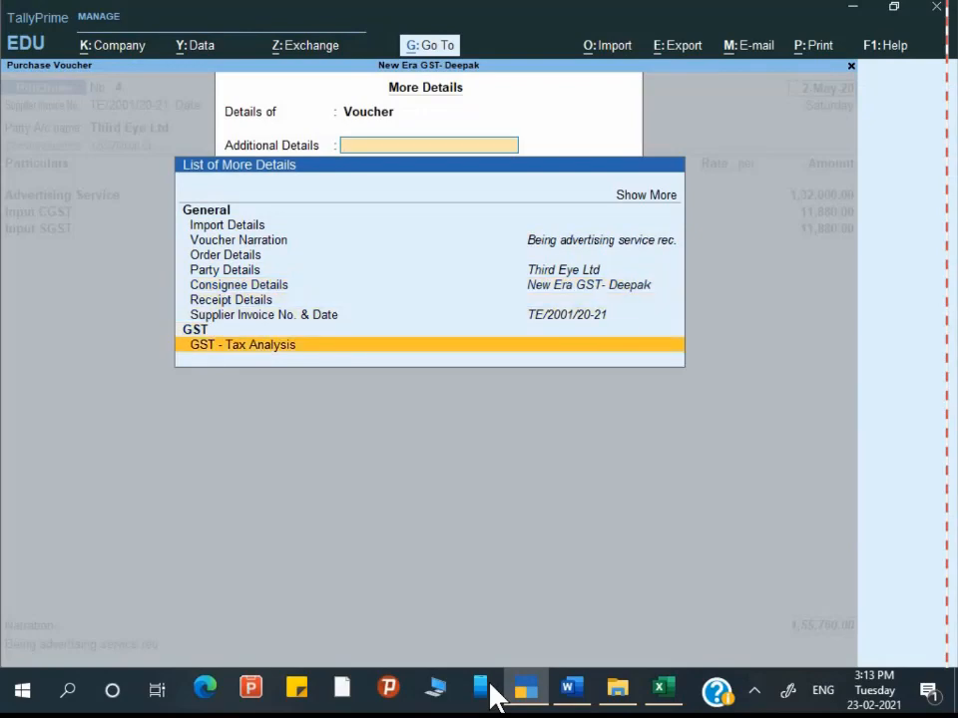
key(Return)
key(F5)
key(Down)
key(Down)
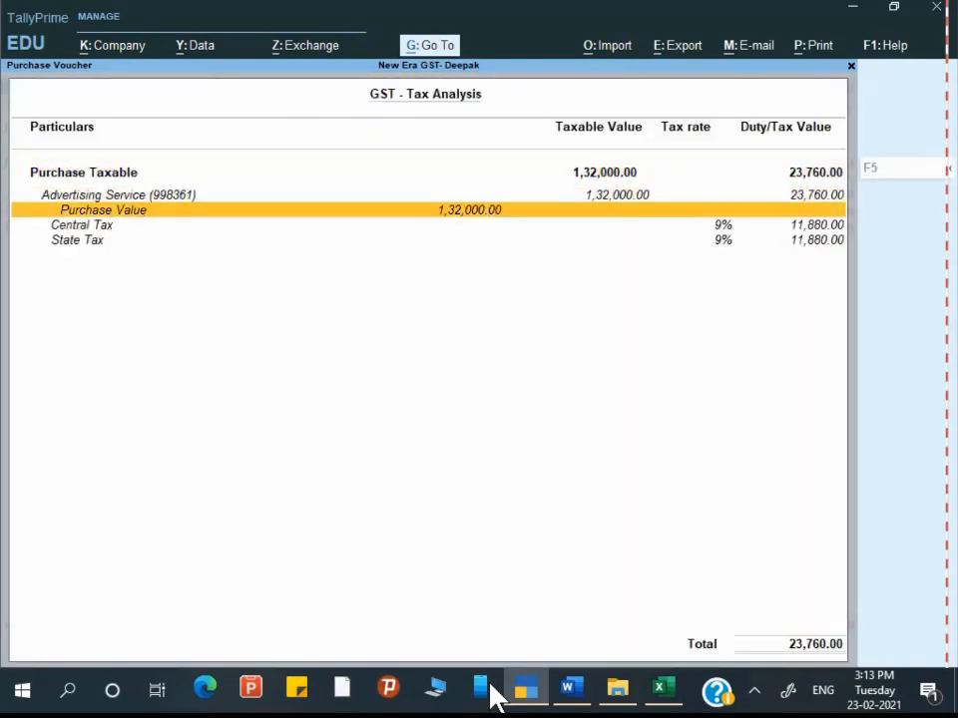
key(Down)
key(Down)
Step: Scroll the Word notes past the tax-analysis step to 'Now check GSTR-2'
key(alt+Tab)
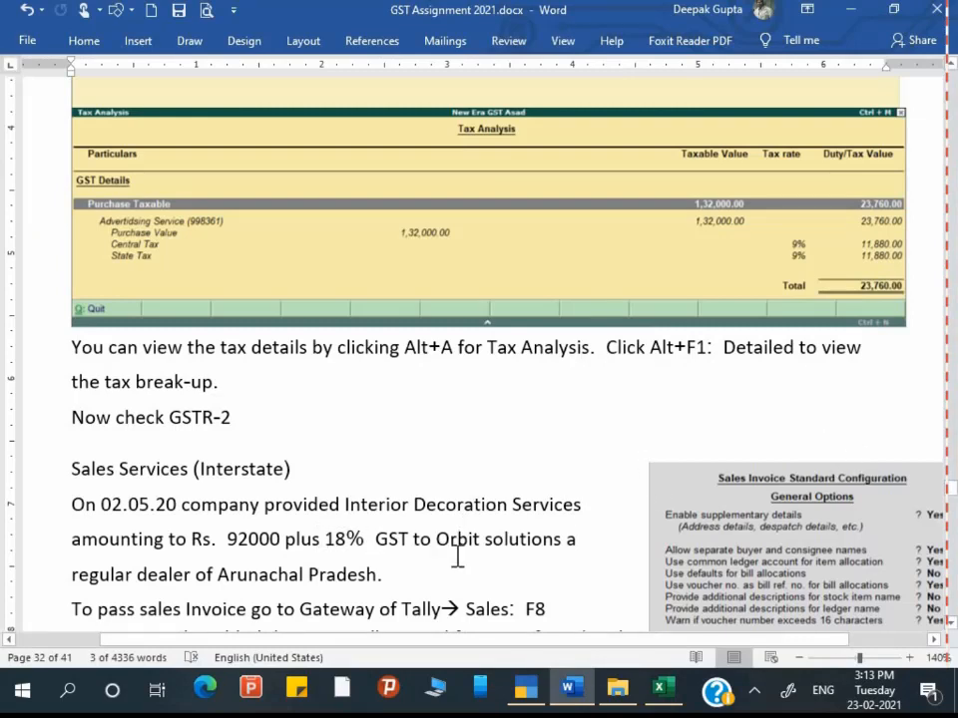
scroll(606, 591, down, 1)
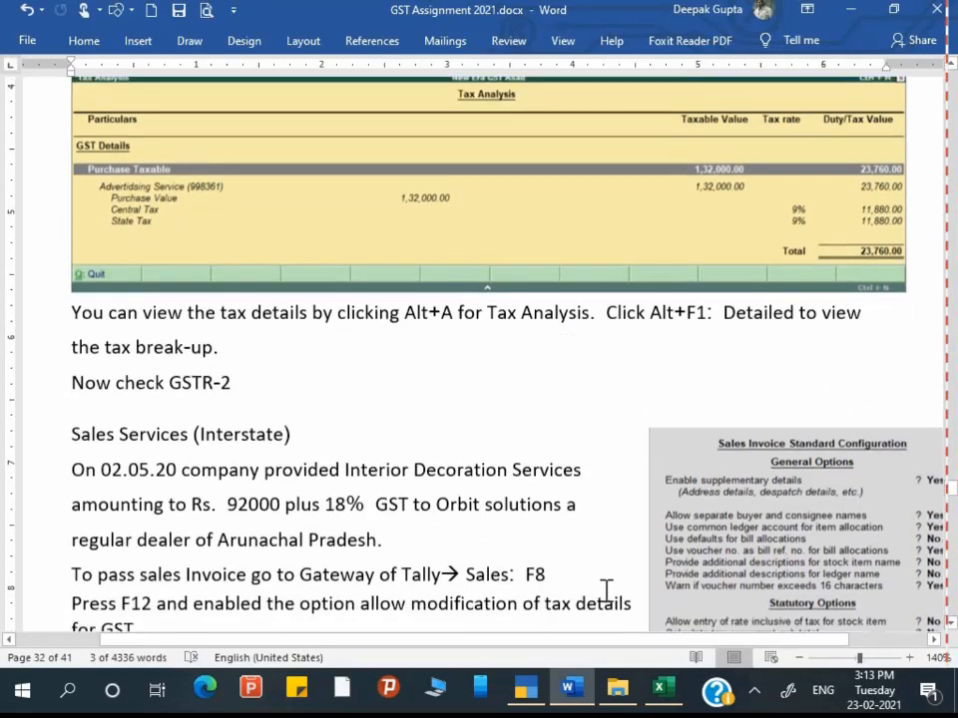
drag(405, 301, 456, 301)
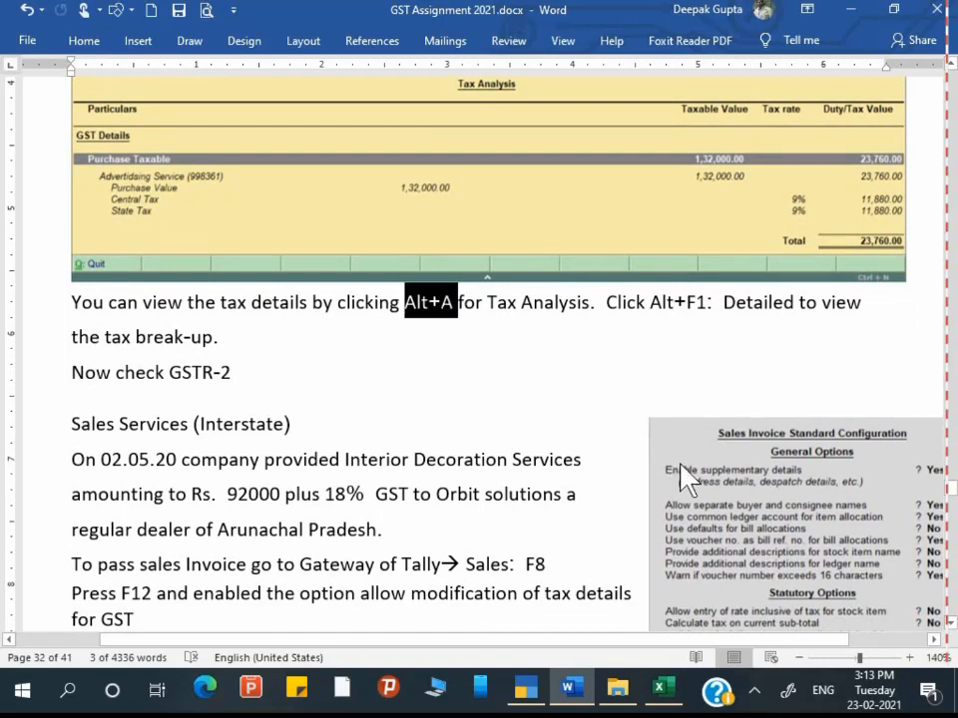
click(189, 339)
scroll(274, 527, down, 1)
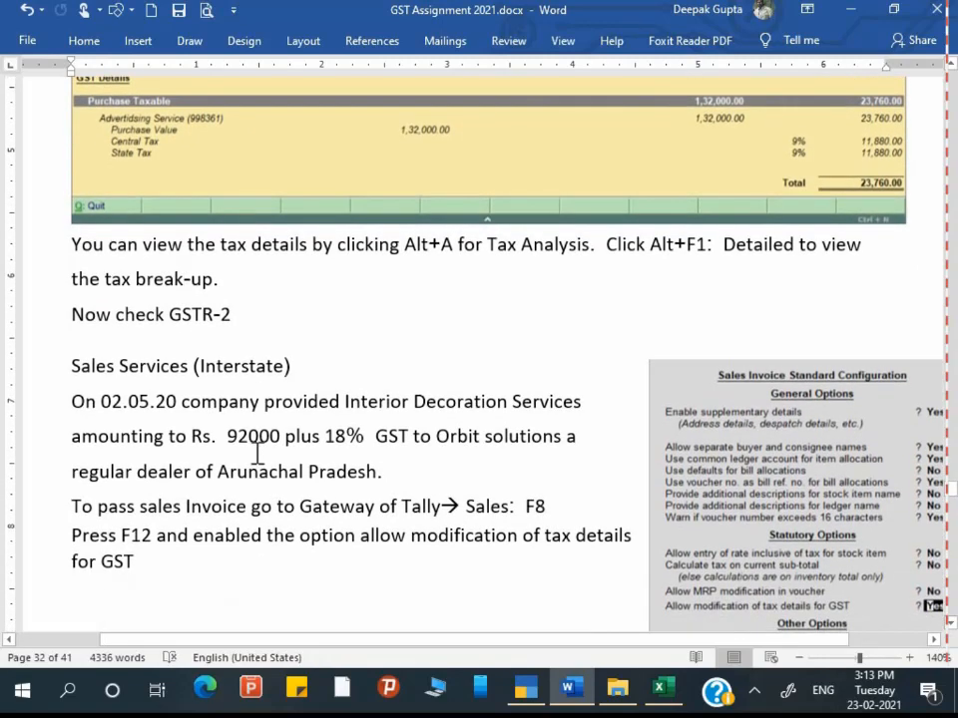
scroll(250, 459, down, 1)
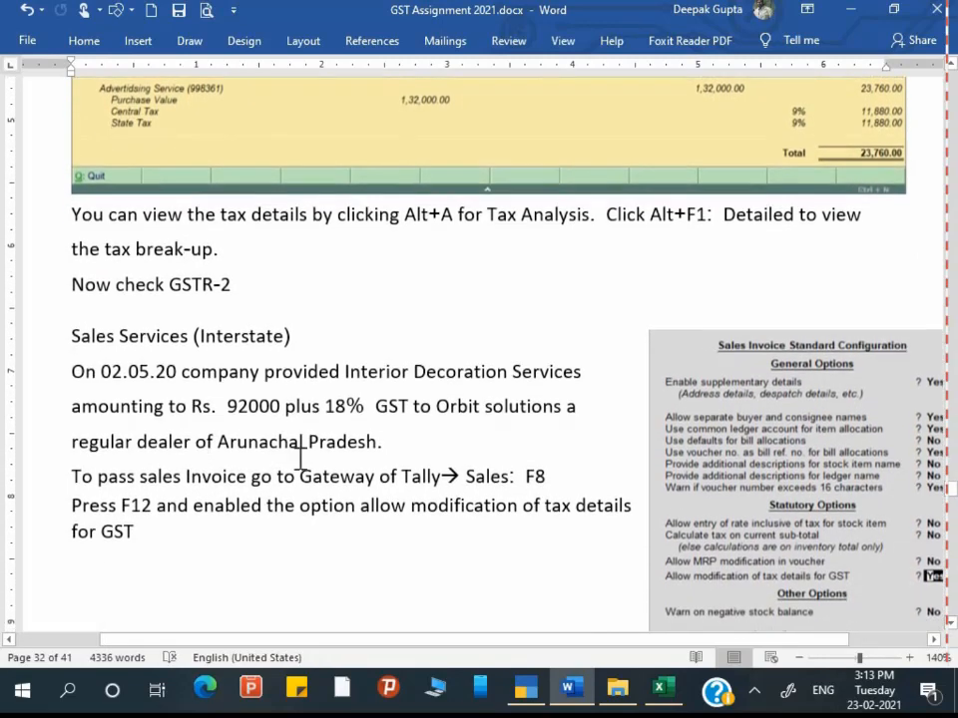
Step: Quit the tax analysis and voucher screens back to the Gateway menu
key(alt+Tab)
key(Escape)
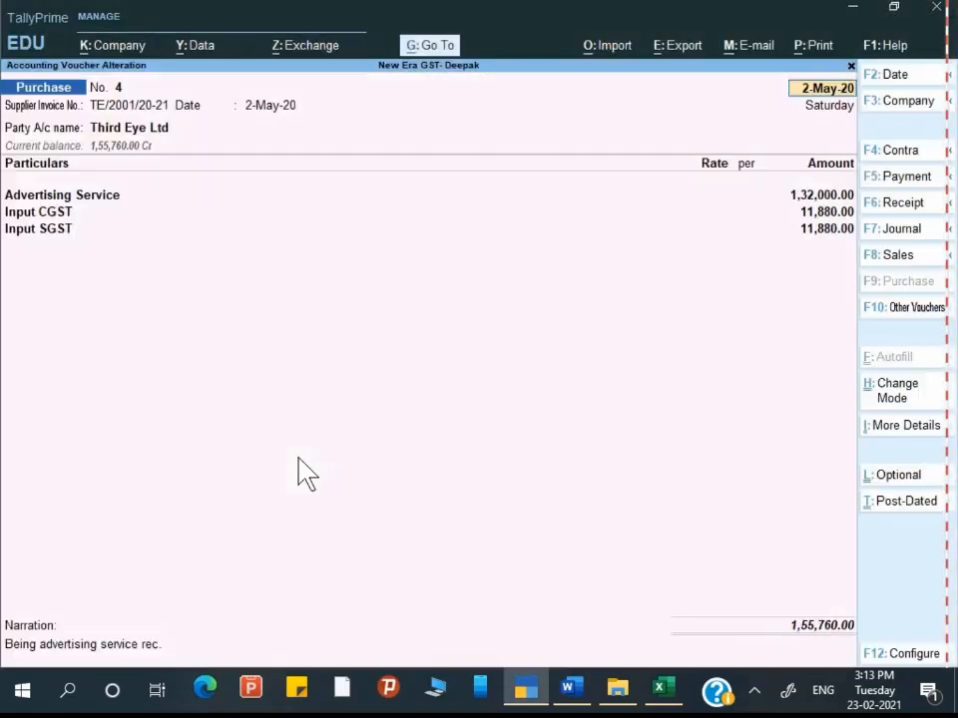
key(Escape)
key(y)
key(Escape)
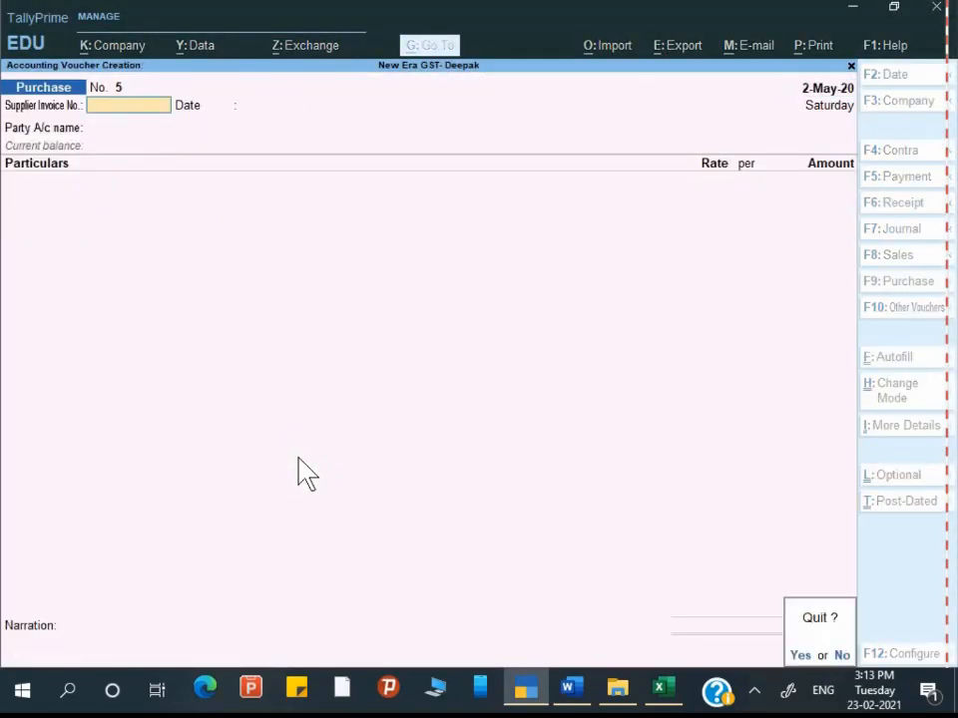
key(y)
Step: Open the GSTR-2 report from More Reports > GST Reports
key(Down)
key(Down)
key(Down)
key(Down)
key(Down)
key(Down)
key(Down)
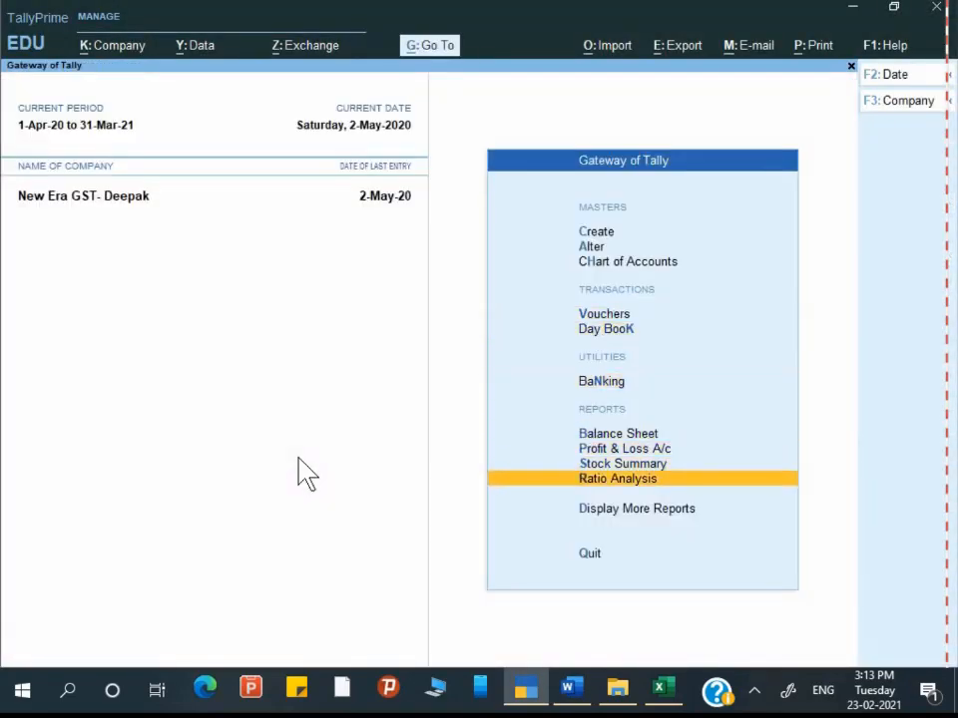
key(Return)
key(Down)
key(Down)
key(Down)
key(Down)
key(Down)
key(Down)
key(Down)
key(Down)
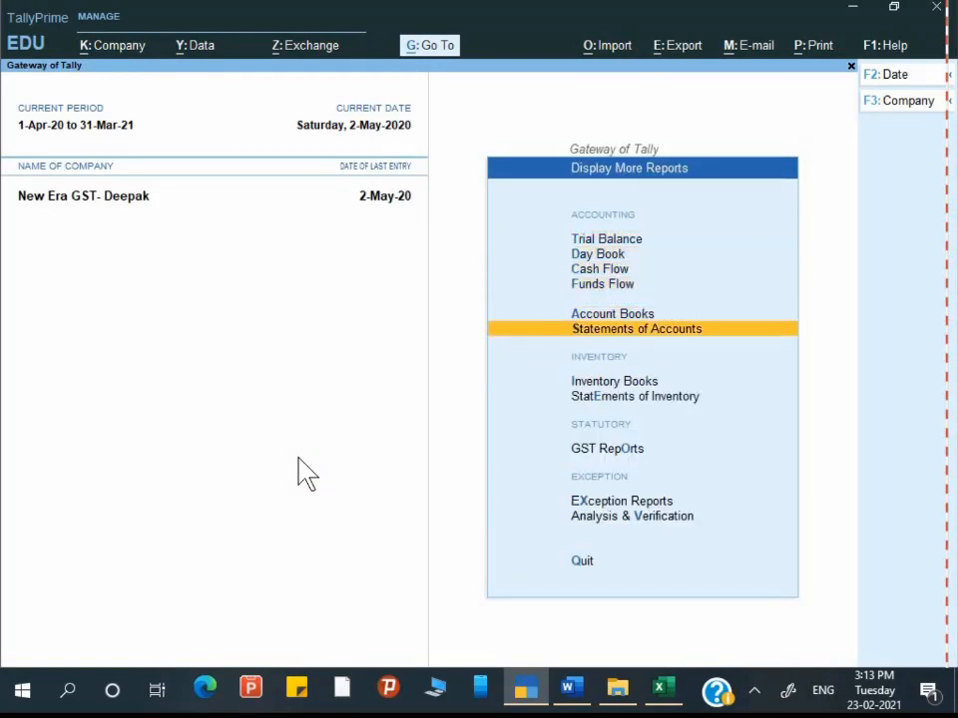
key(Return)
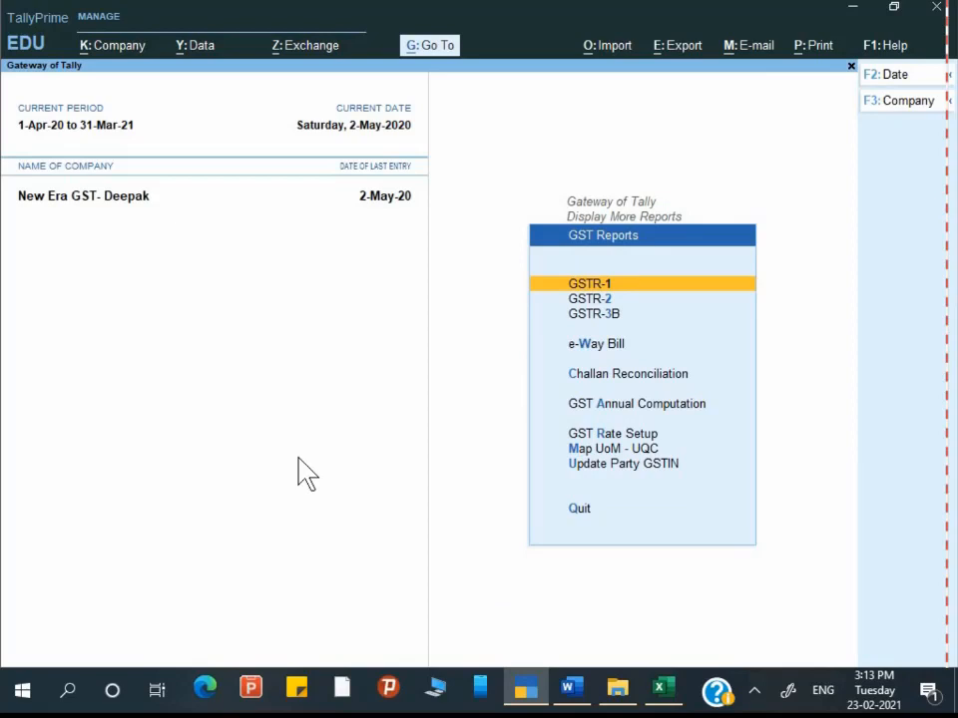
key(Down)
key(Down)
key(Up)
key(Return)
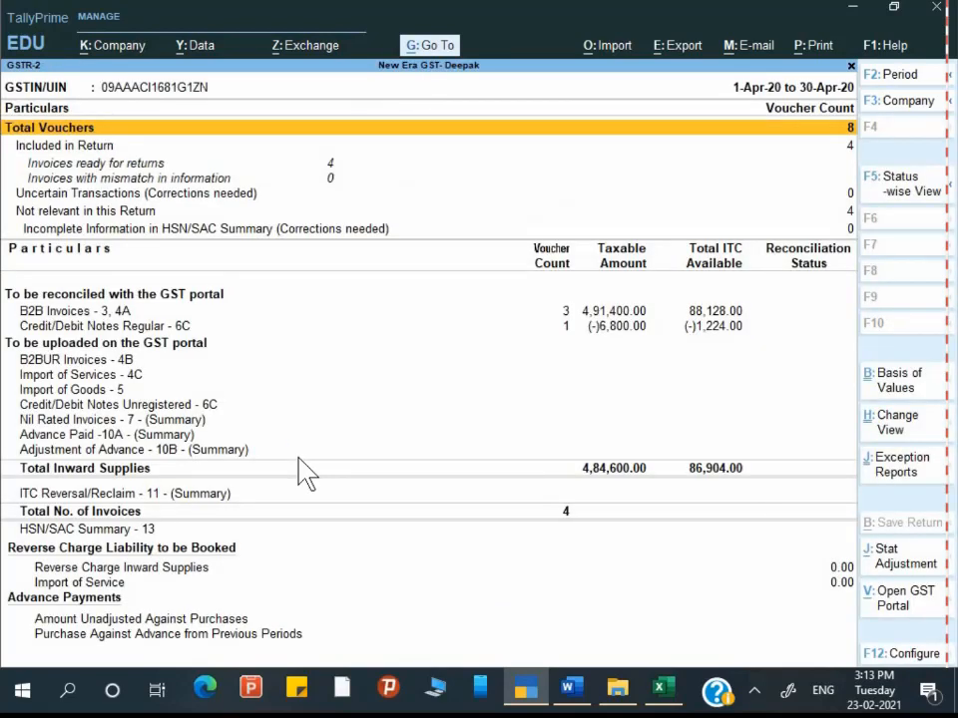
Step: Set the GSTR-2 period to 1-5-2020 through 31-5-2020 and review it
key(alt)
key(F2)
text(1-5)
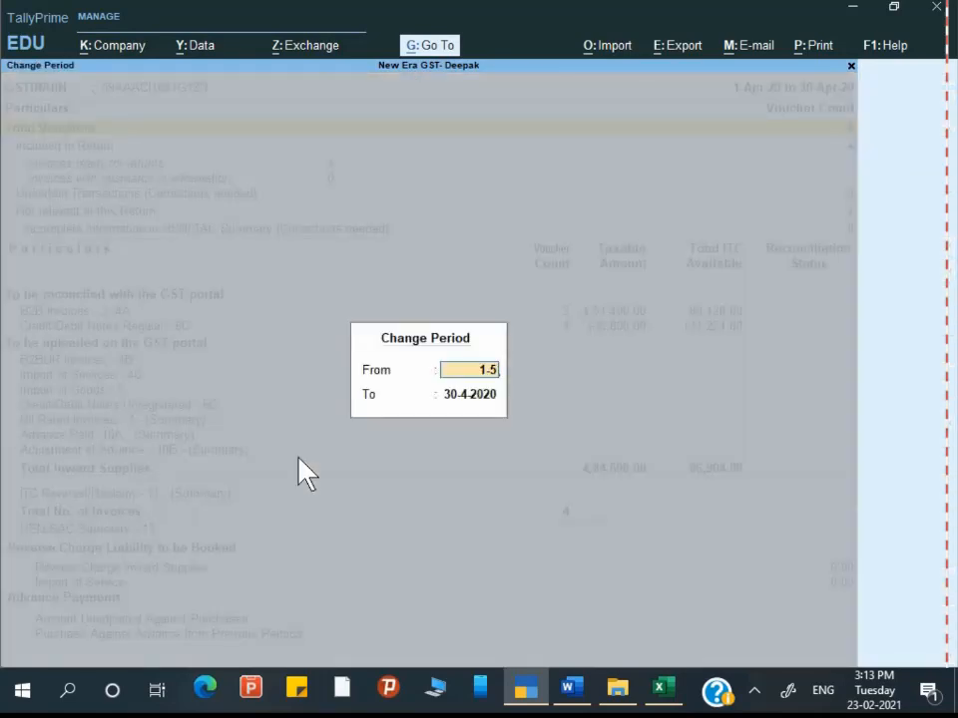
key(Return)
text(31-5)
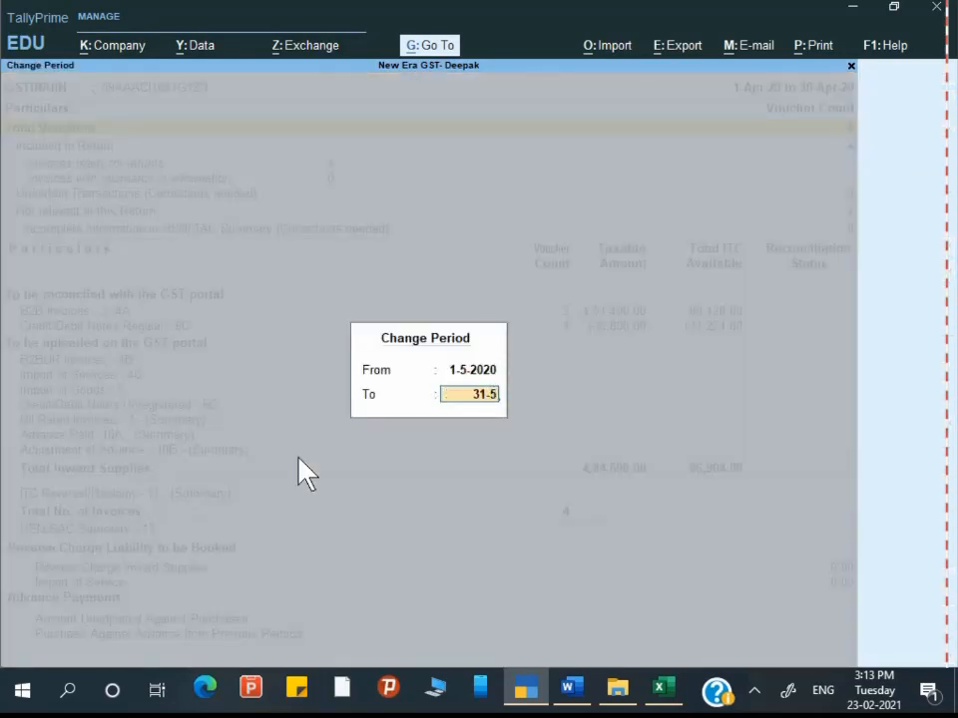
key(Return)
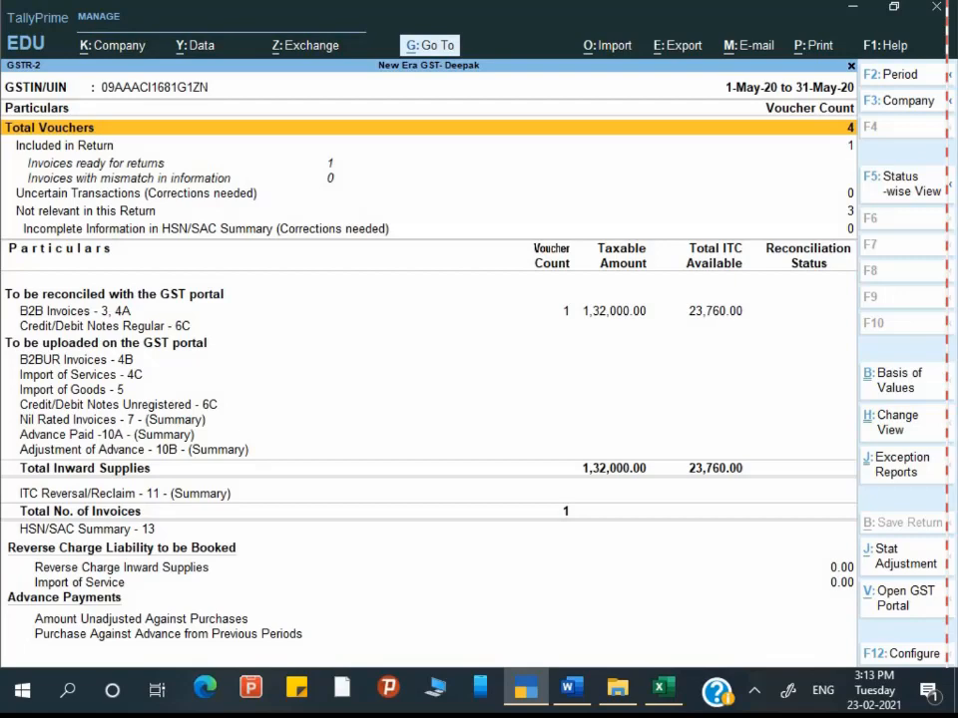
key(Escape)
Step: Show GSTR-3B in detailed view for 1-5-2020 to 31-5-2020
key(Down)
key(Return)
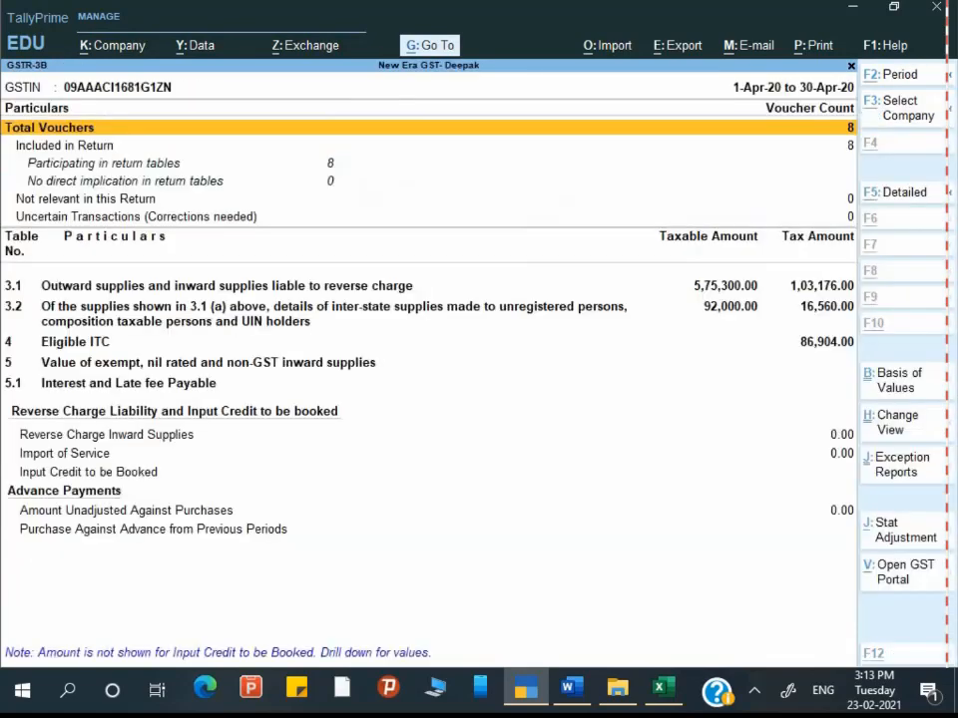
key(alt+F5)
key(alt+F2)
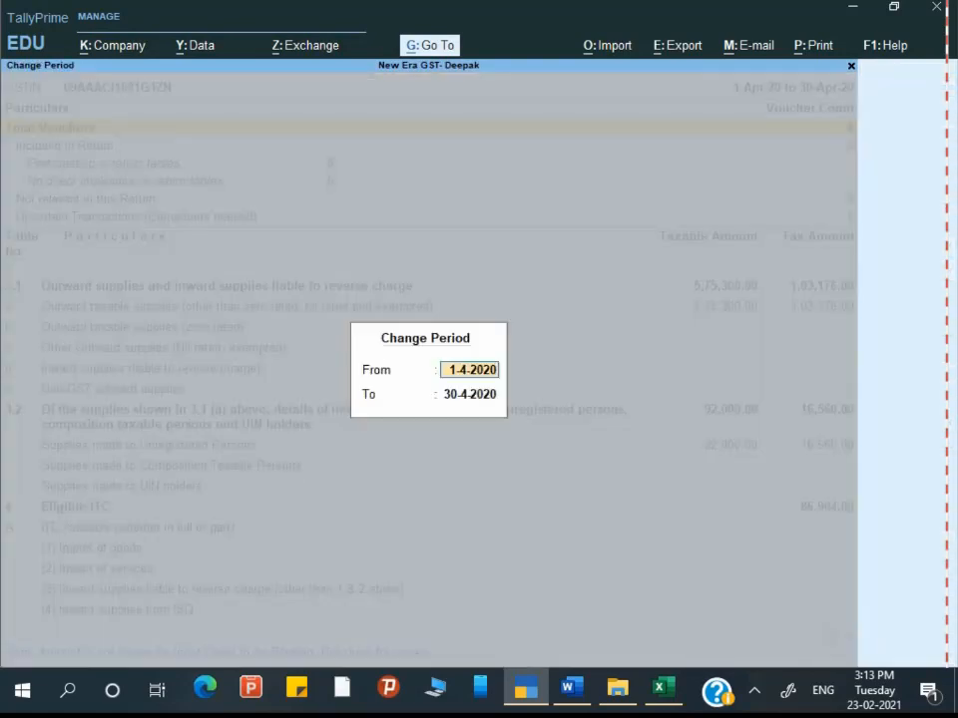
text(1-5)
key(Return)
text(31-)
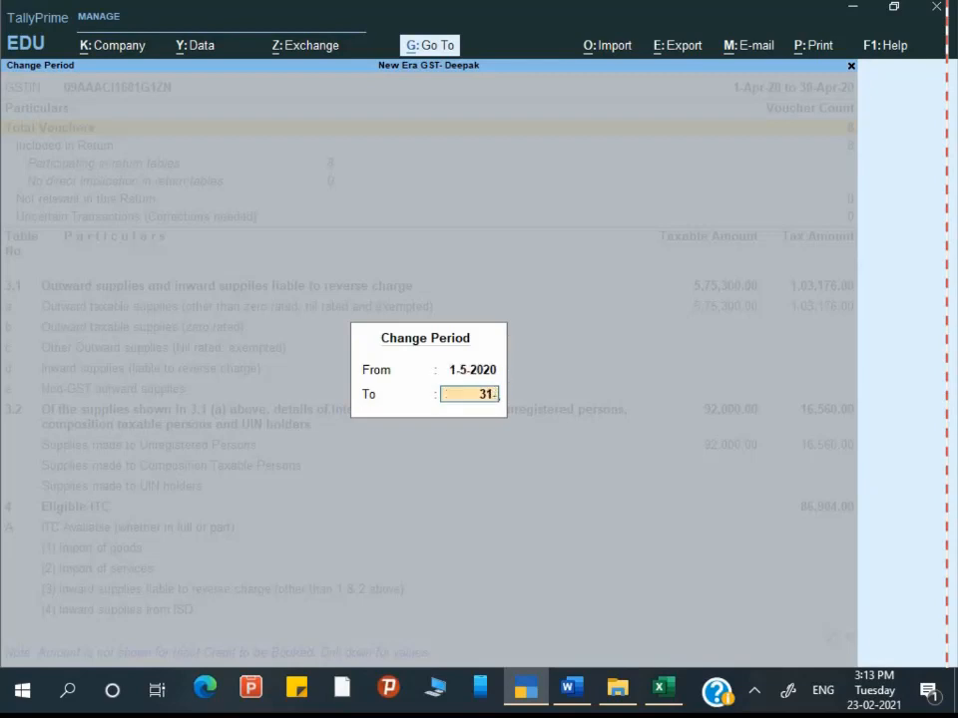
key(Return)
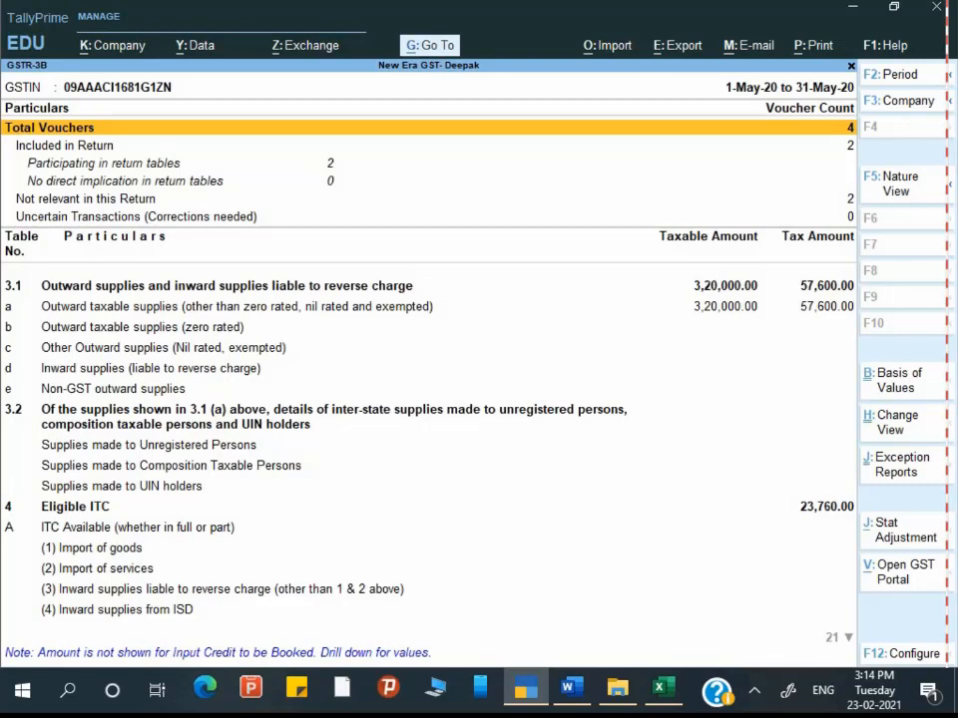
Step: Review the May GSTR-3B report rows, close it, and return to the Word assignment
key(Down)
key(Down)
key(Down)
key(Down)
key(Down)
key(Down)
key(Down)
key(Down)
key(Down)
key(Down)
key(Down)
key(Down)
key(Down)
key(Down)
key(Down)
key(Down)
key(Down)
key(Down)
key(Down)
key(Down)
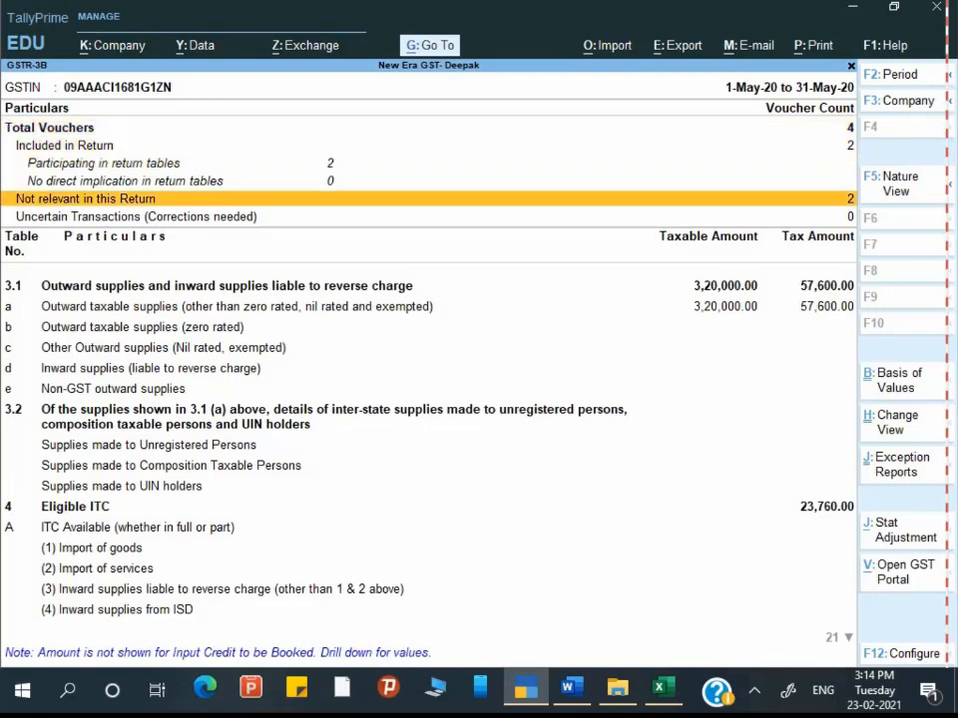
key(Down)
key(Down)
key(Down)
key(Down)
key(Down)
key(Down)
key(Up)
key(Up)
key(Up)
key(Up)
key(Up)
key(Up)
key(Up)
key(Up)
key(Up)
key(Up)
key(Up)
key(Up)
key(Up)
key(Up)
key(Up)
key(Up)
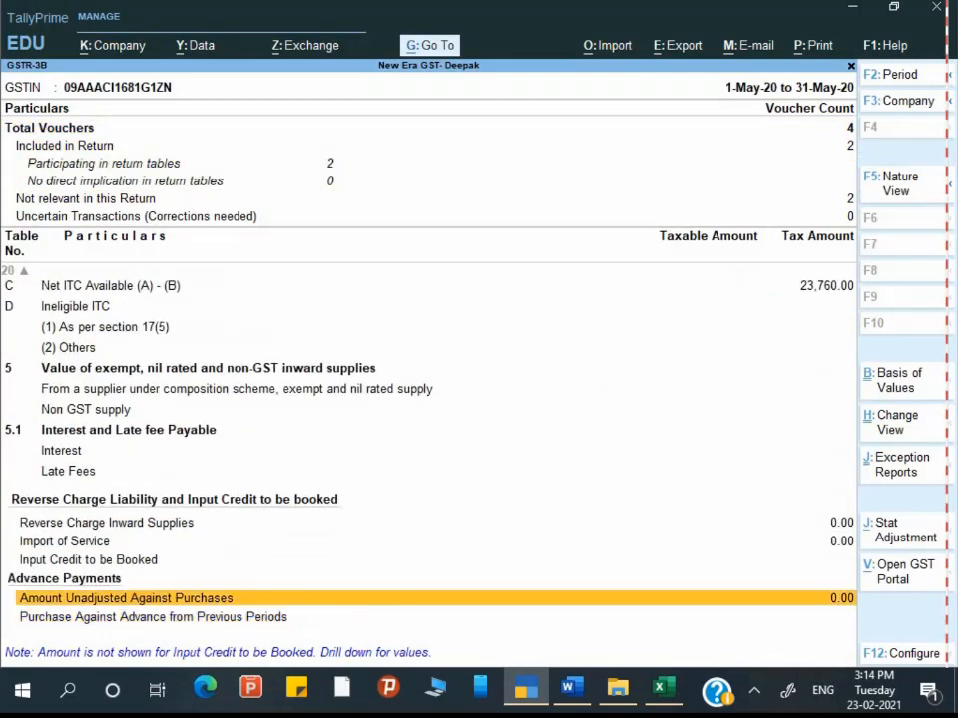
key(Up)
key(Up)
key(Up)
key(Up)
key(Up)
key(Up)
key(Up)
key(Up)
key(Up)
key(Up)
key(Up)
key(Up)
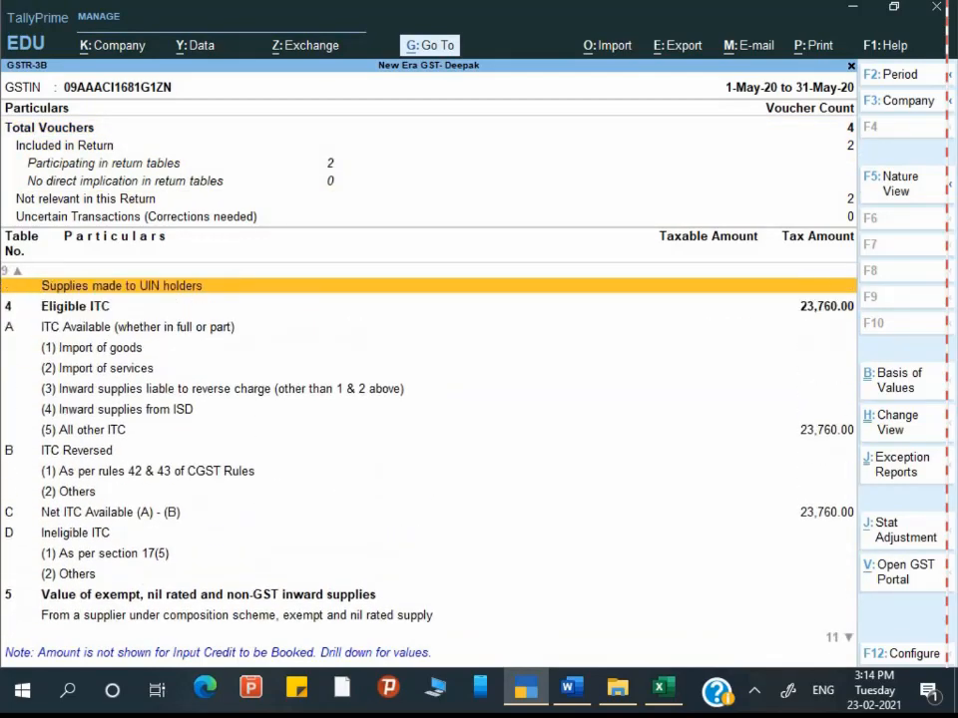
key(Up)
key(Up)
key(Up)
key(Up)
key(Up)
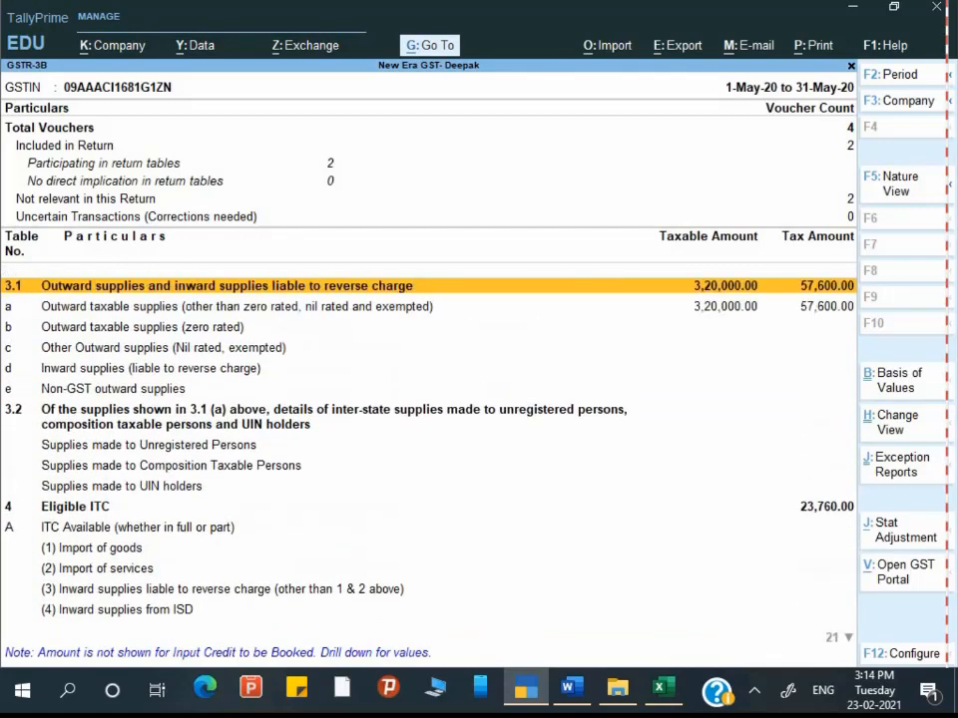
key(Escape)
key(Escape)
key(alt+Tab)
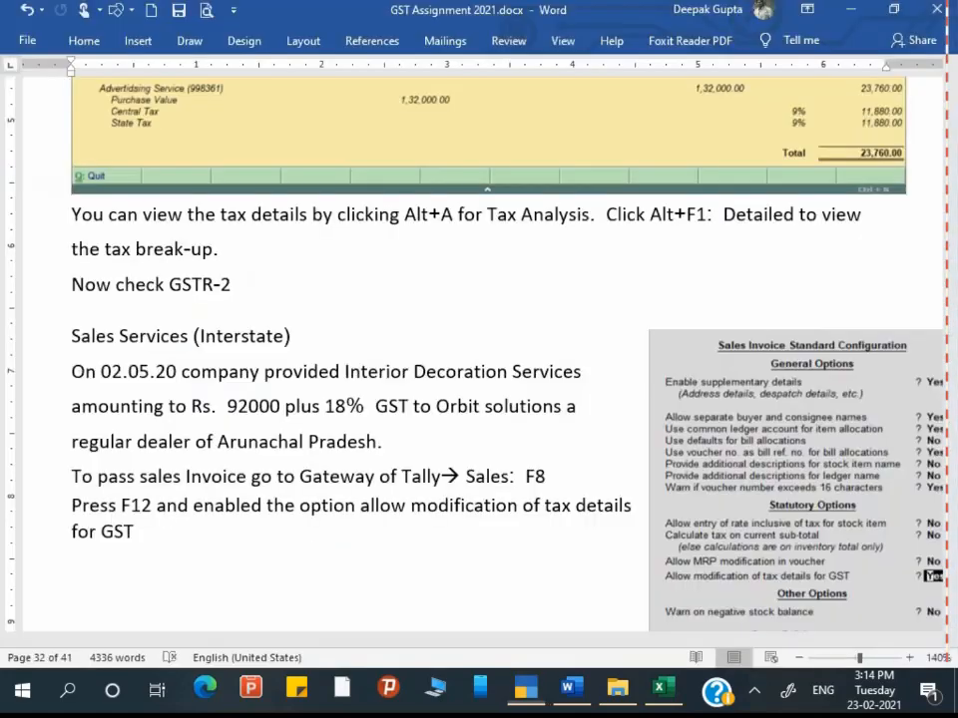
Step: Scroll to the Sales Services (Interstate) exercise and select the customer name 'Orbit solutions'
scroll(137, 180, down, 1)
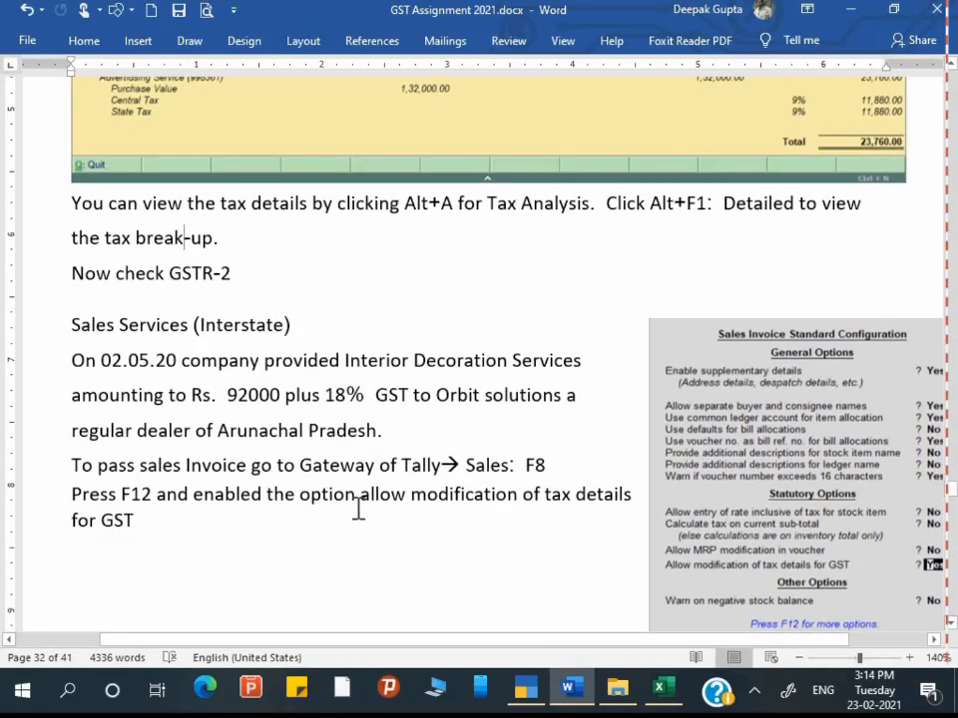
scroll(409, 506, down, 3)
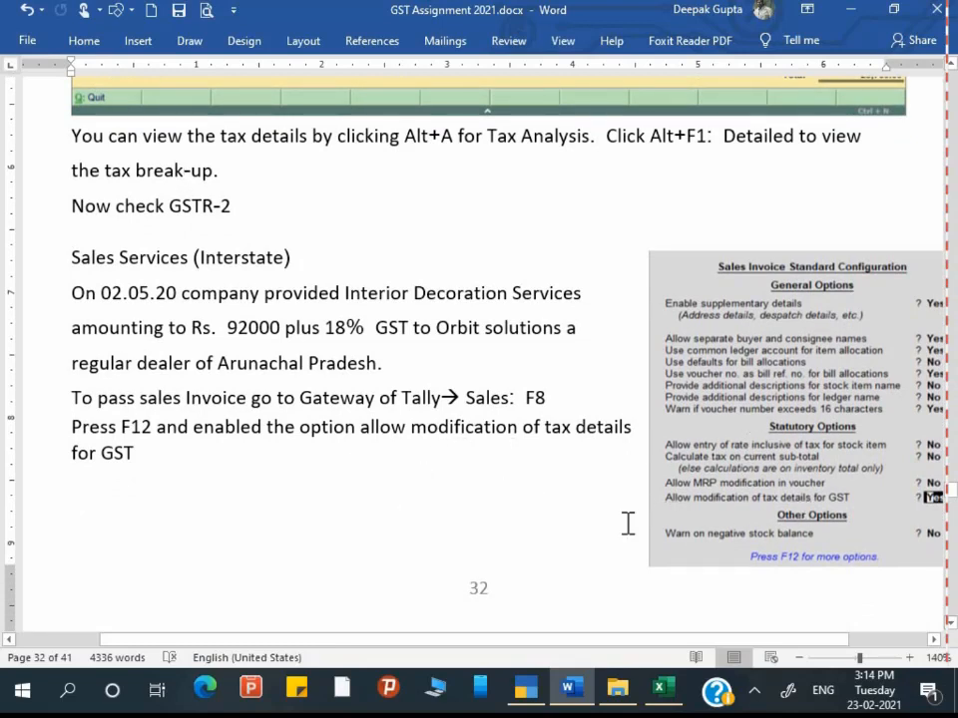
scroll(456, 532, down, 2)
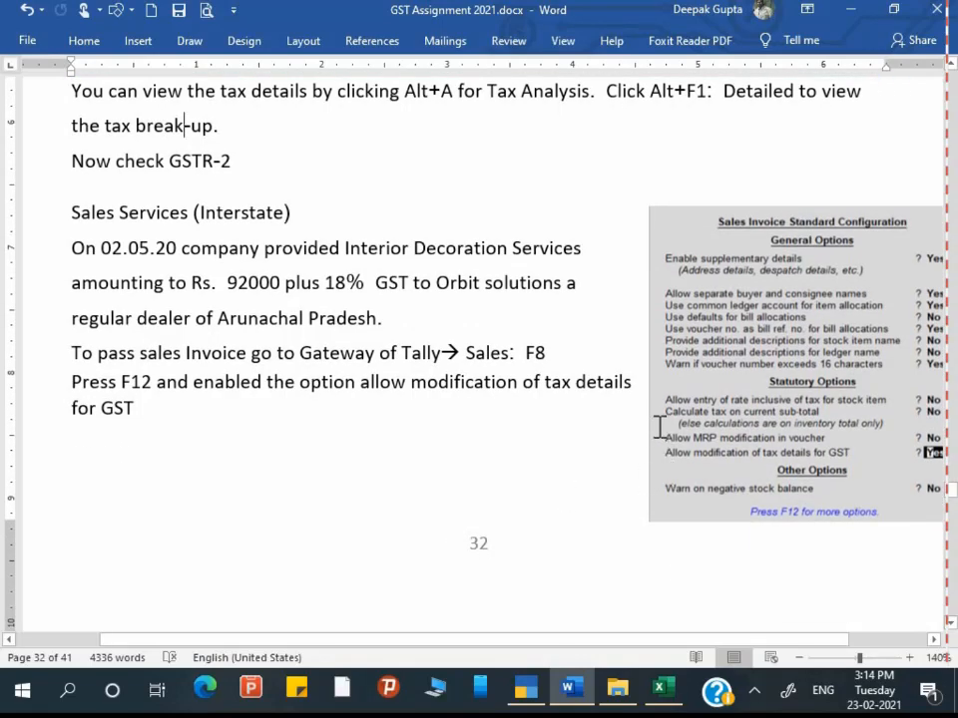
scroll(623, 475, down, 3)
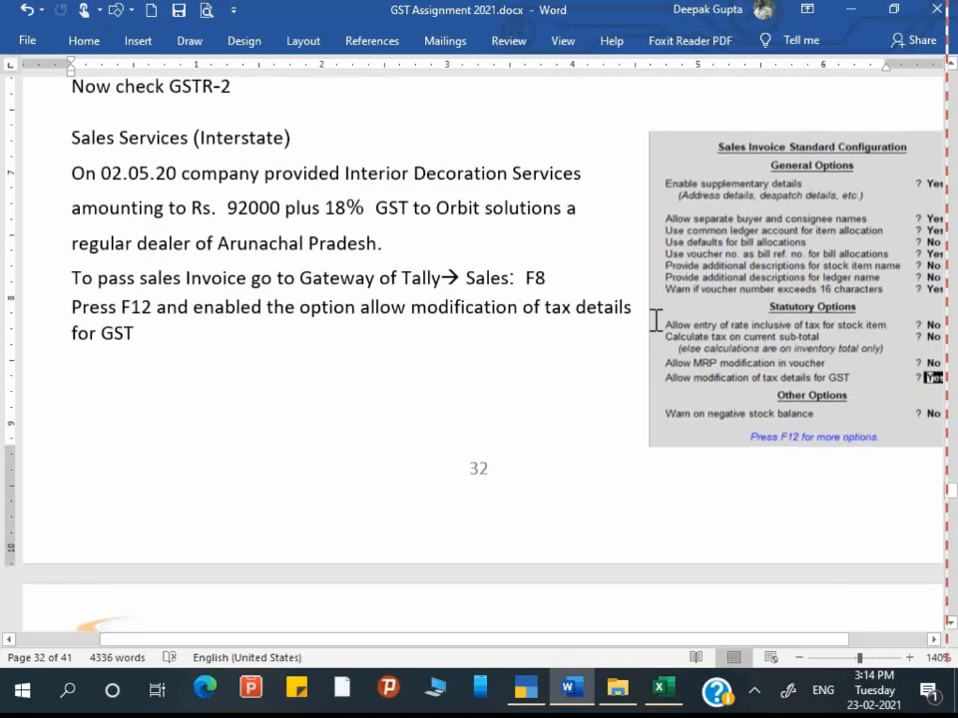
drag(436, 207, 566, 208)
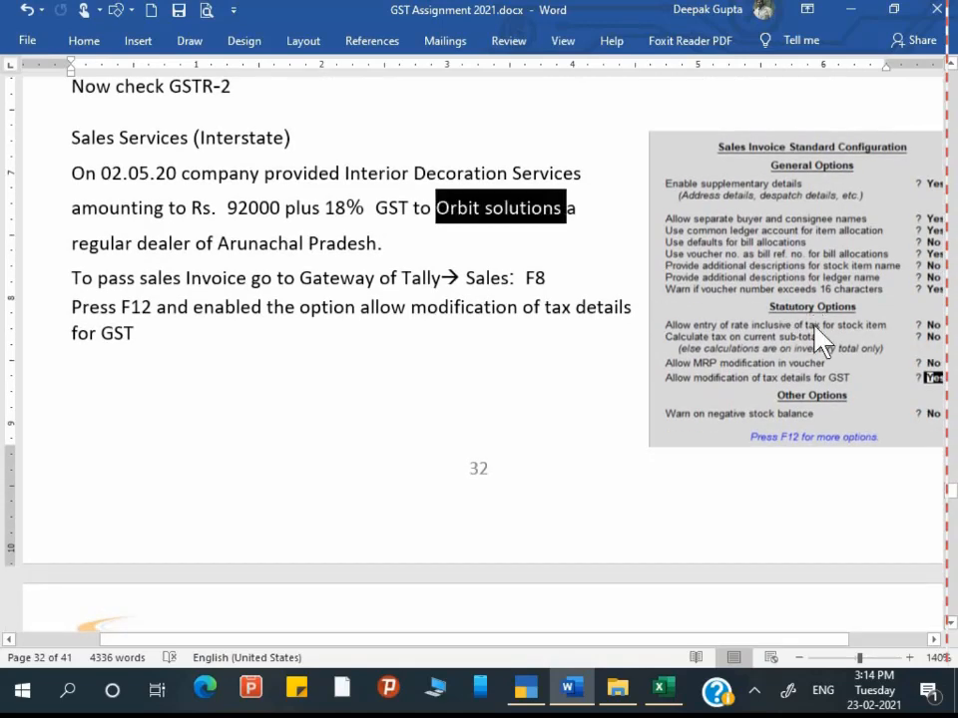
Step: Back in TallyPrime, leave the reports for Gateway and start a new Sales voucher
key(alt+Tab)
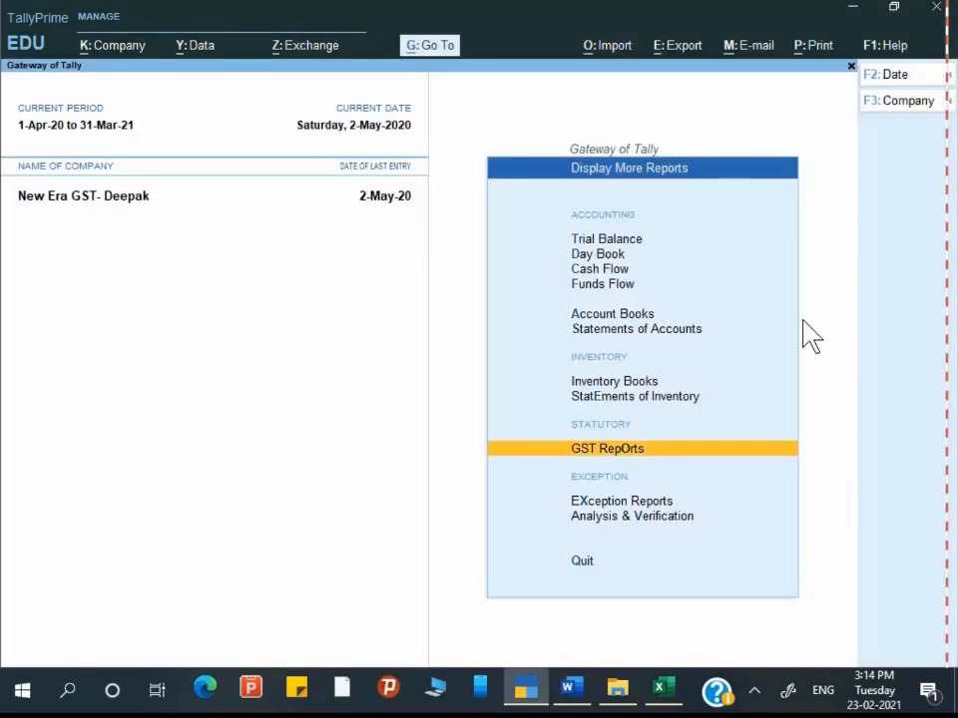
key(alt+Tab)
key(alt+Tab)
key(Up)
key(Up)
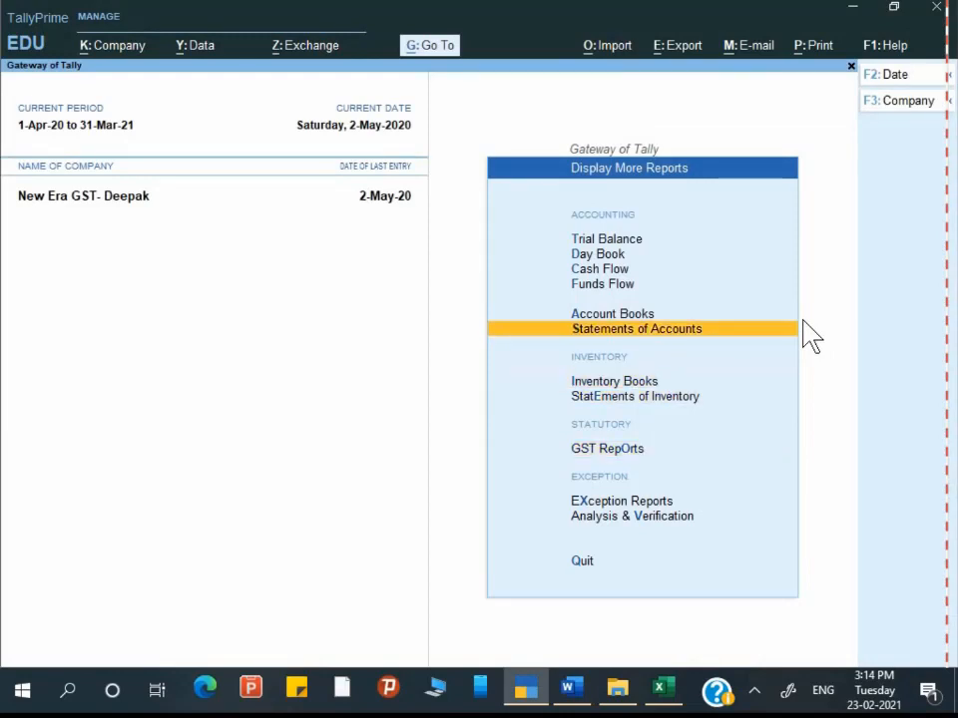
key(Up)
key(Escape)
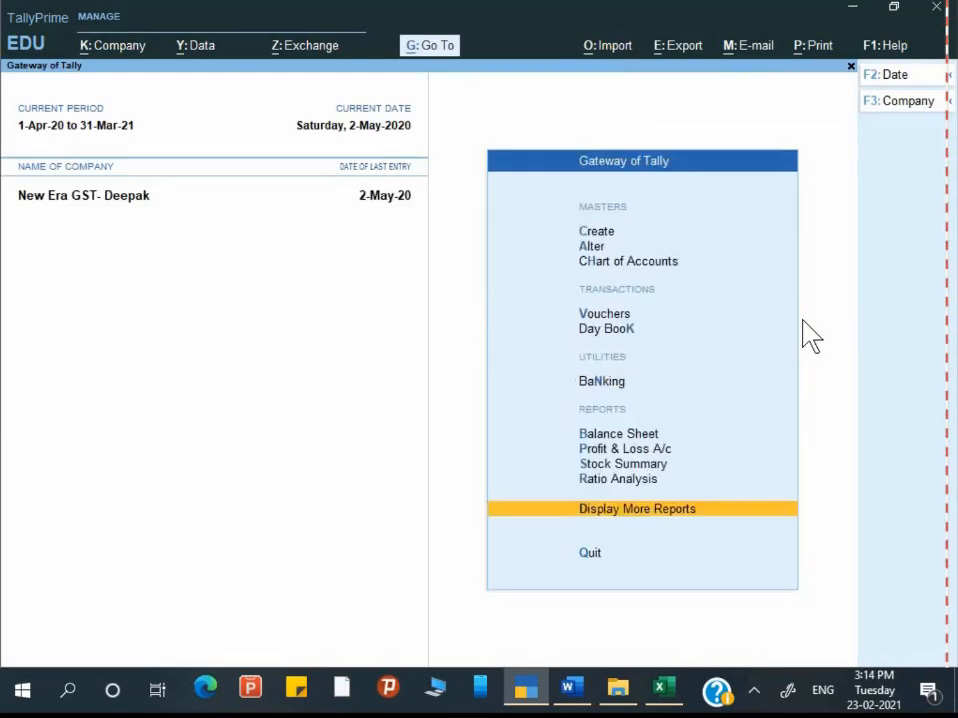
key(v)
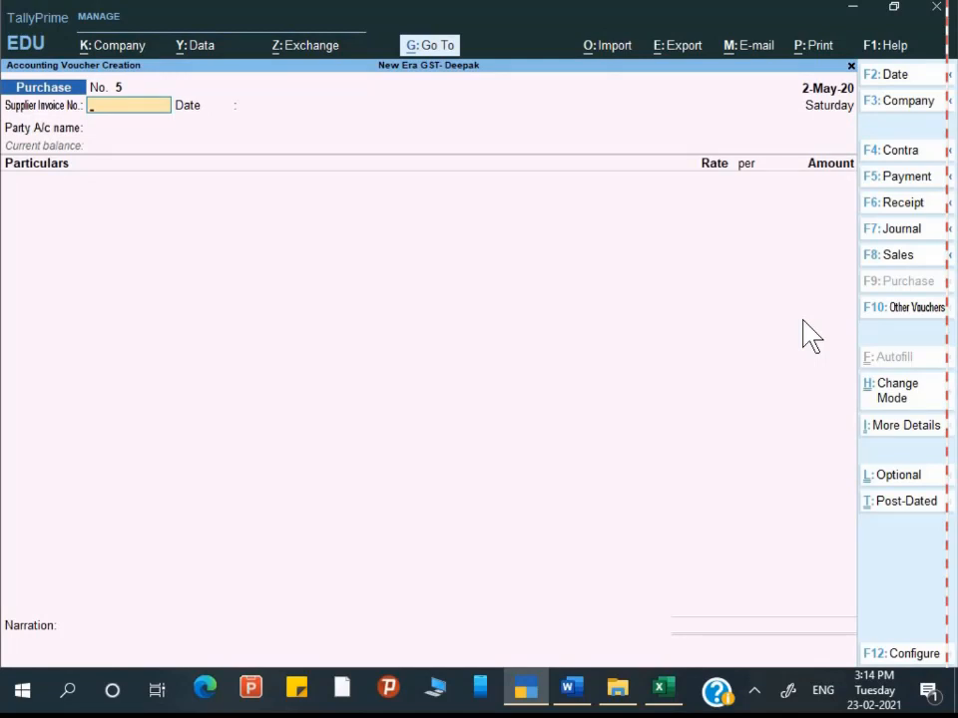
key(F8)
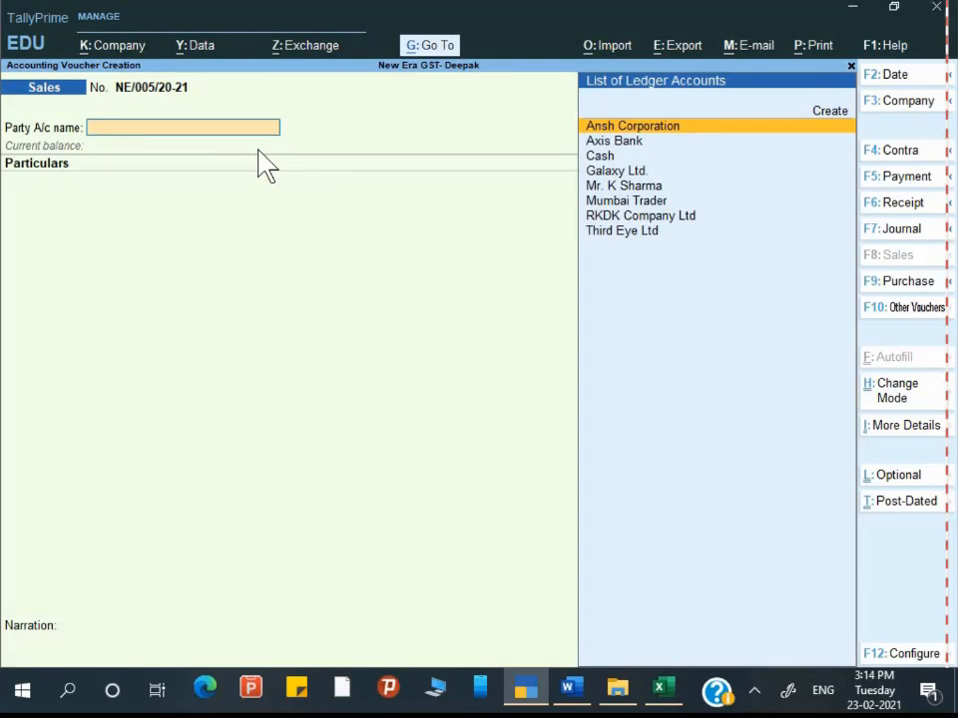
Step: Create party ledger 'Orbit solutions' under Sundry Debtors
key(Down)
key(Down)
key(Down)
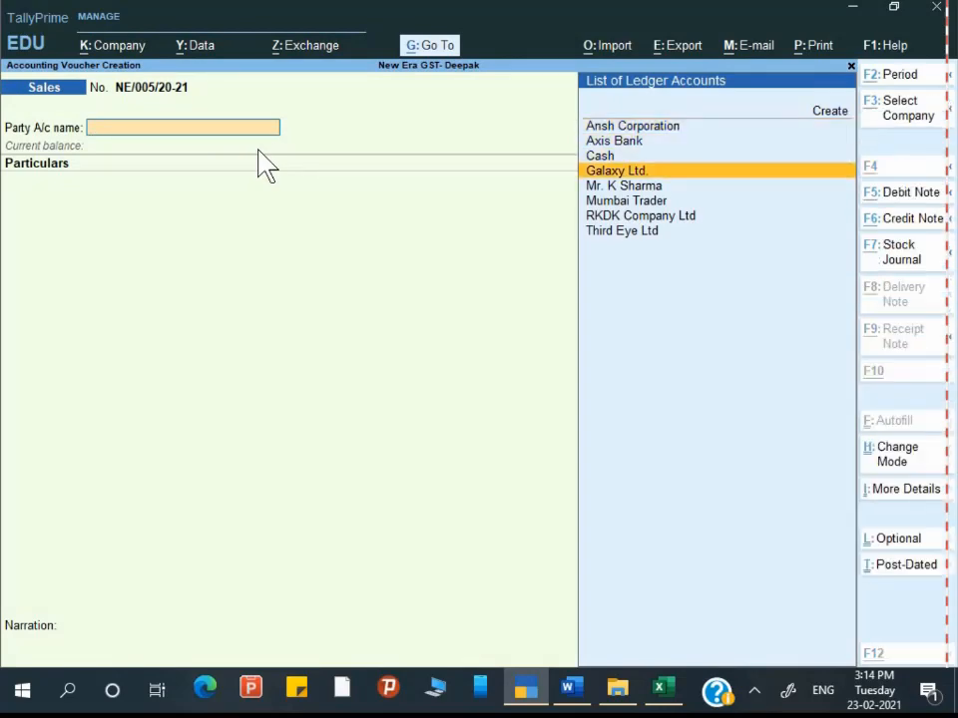
key(alt+c)
text(Orbit solutions)
key(Return)
key(Return)
key(Return)
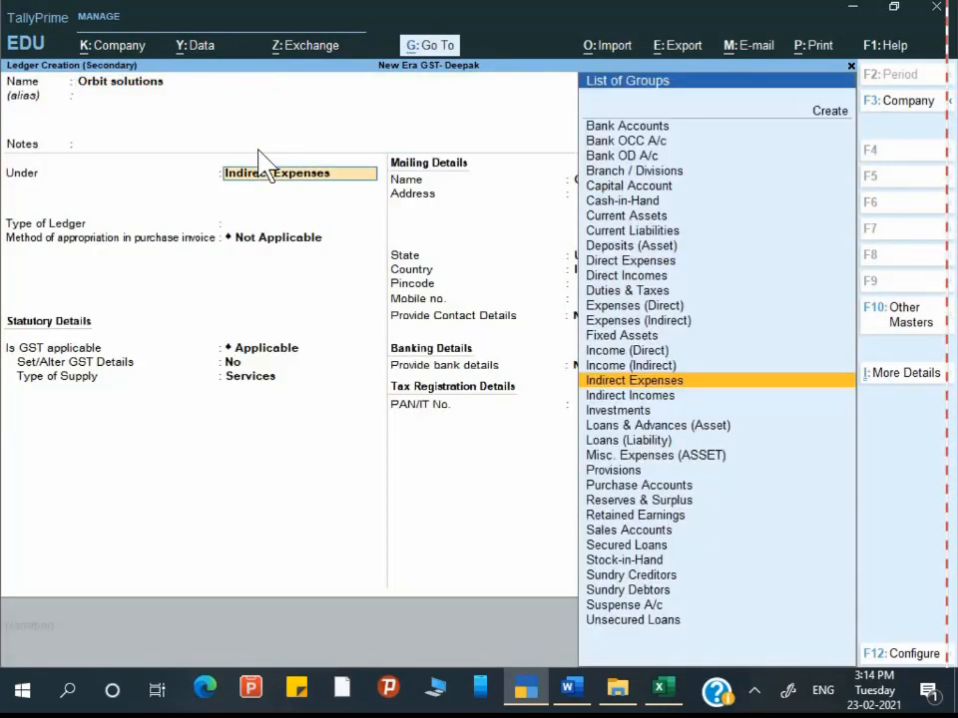
text(S)
key(Down)
key(Down)
key(Down)
key(Down)
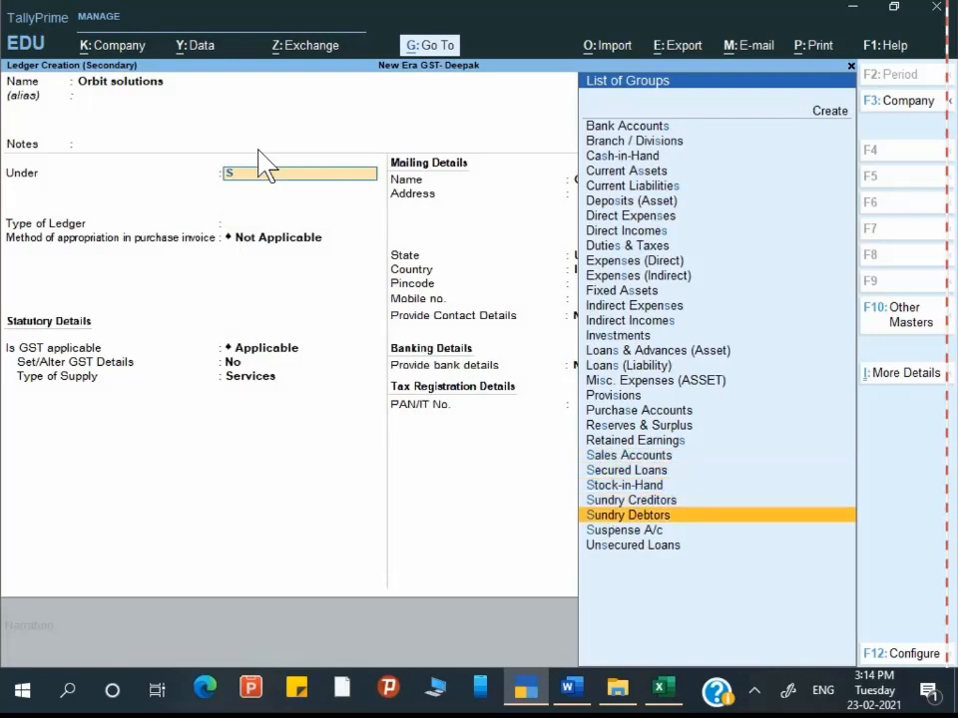
key(Return)
key(Return)
key(Return)
key(Return)
key(Return)
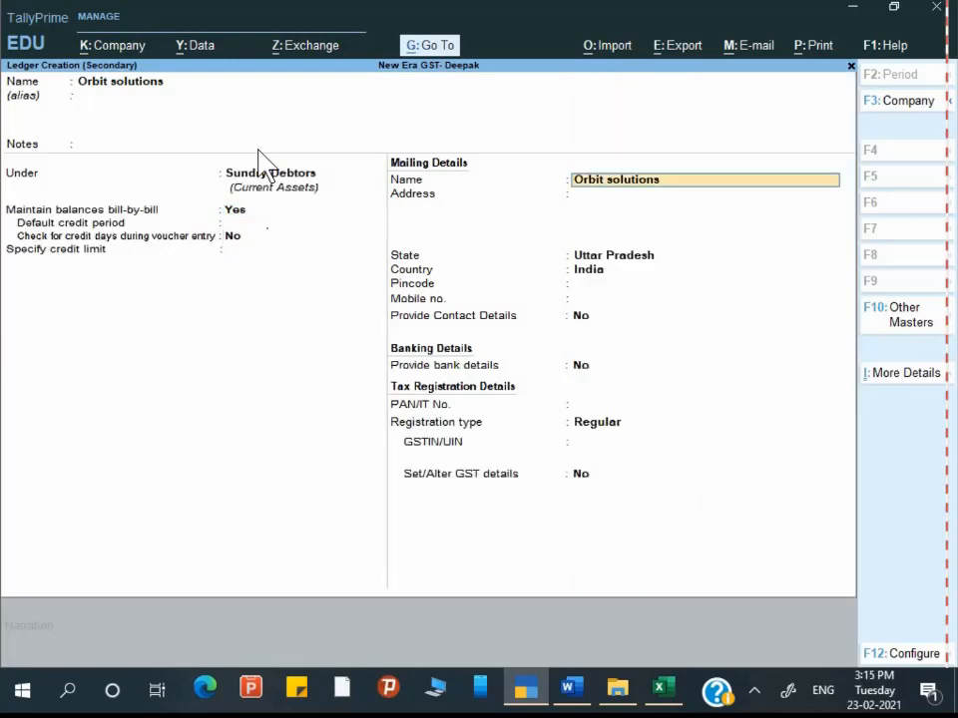
Step: Check the exercise details, then set the Orbit solutions ledger's state to Arunachal Pradesh
key(alt+Tab)
scroll(331, 163, down, 5)
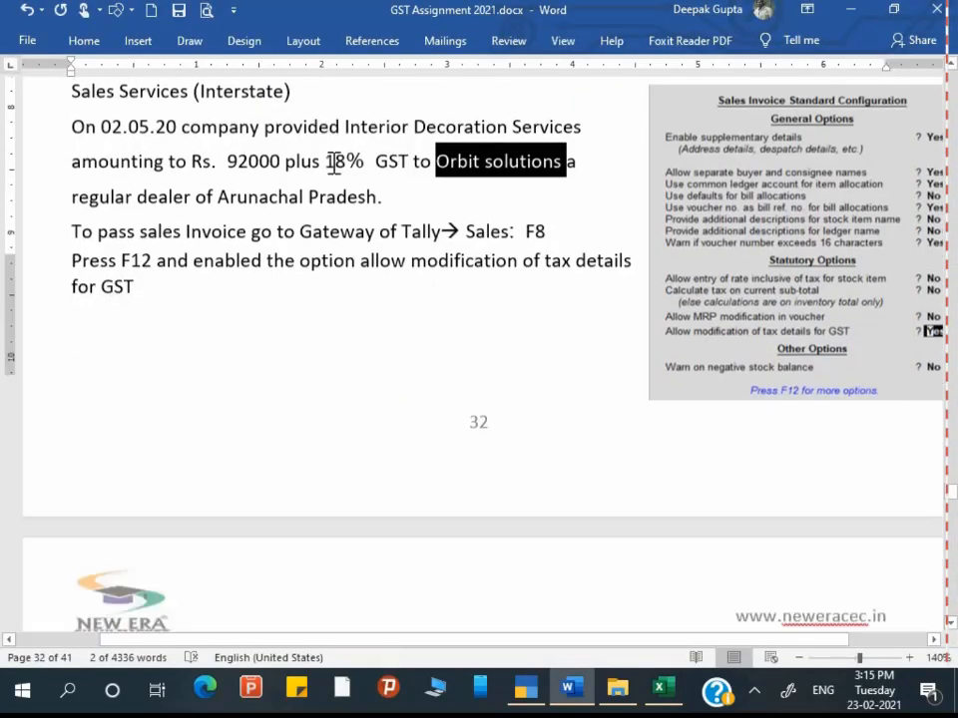
scroll(306, 616, down, 5)
scroll(306, 616, up, 3)
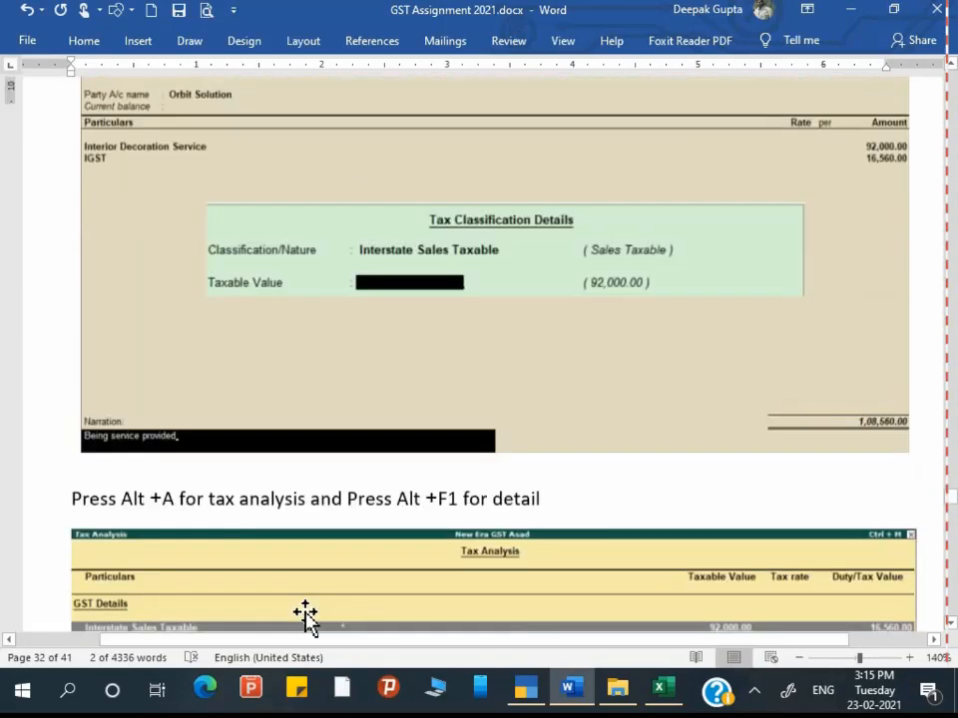
scroll(305, 615, up, 3)
key(alt+Tab)
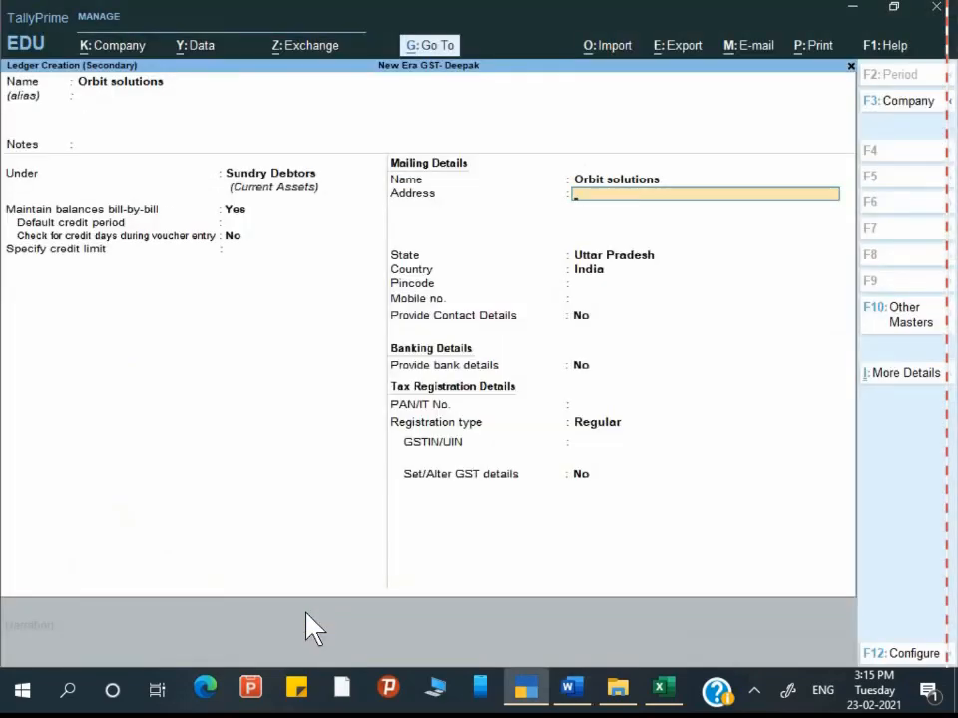
key(Return)
text(Arun)
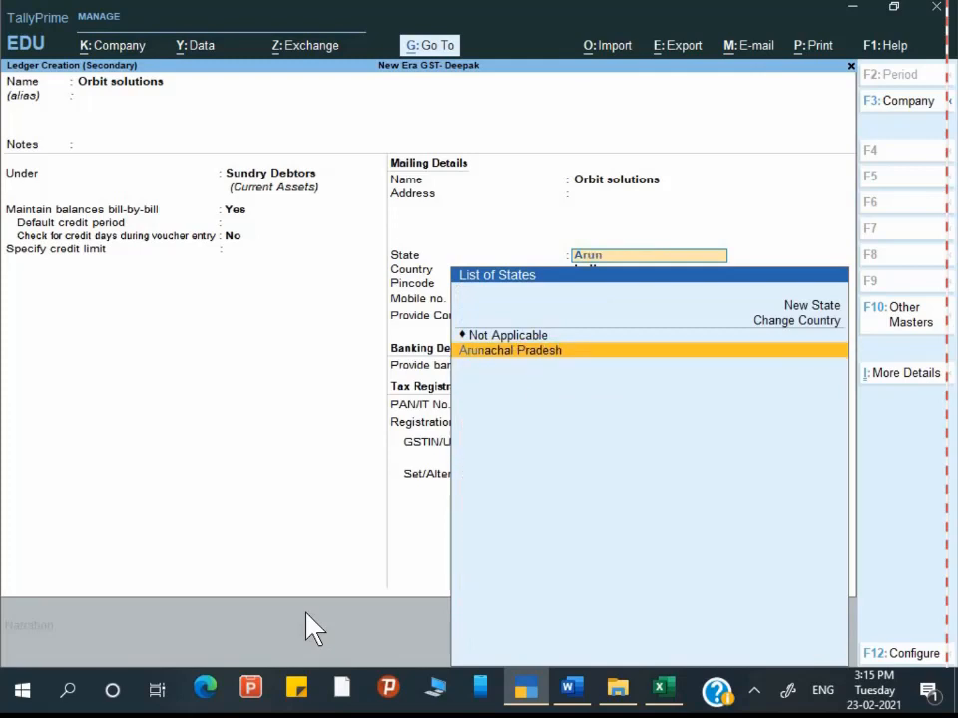
key(Return)
key(Return)
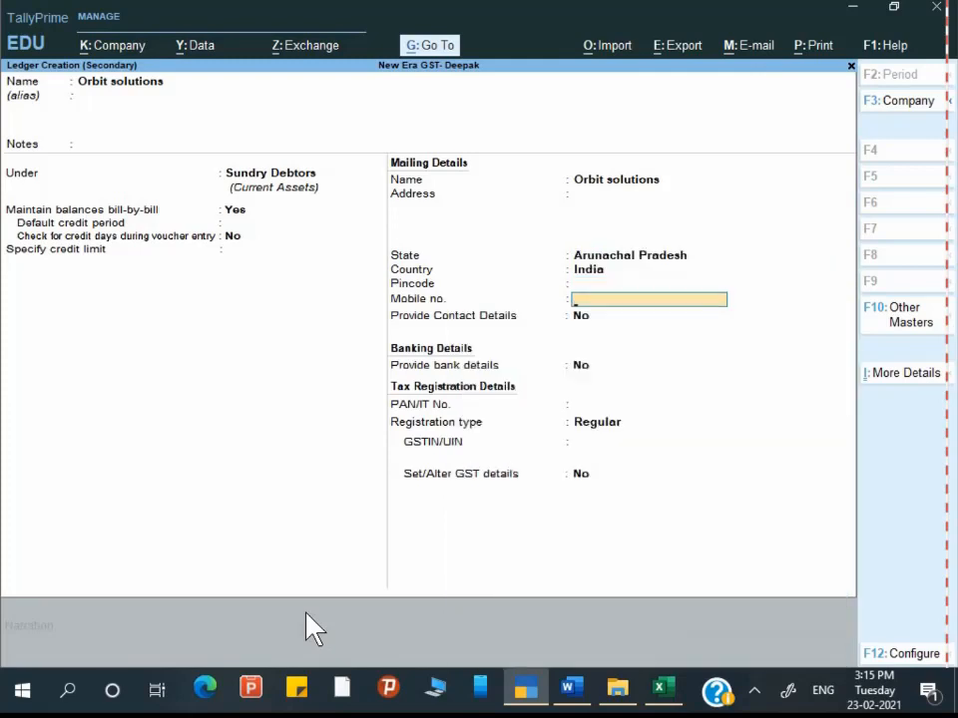
key(Return)
key(Return)
key(Return)
key(Return)
key(Return)
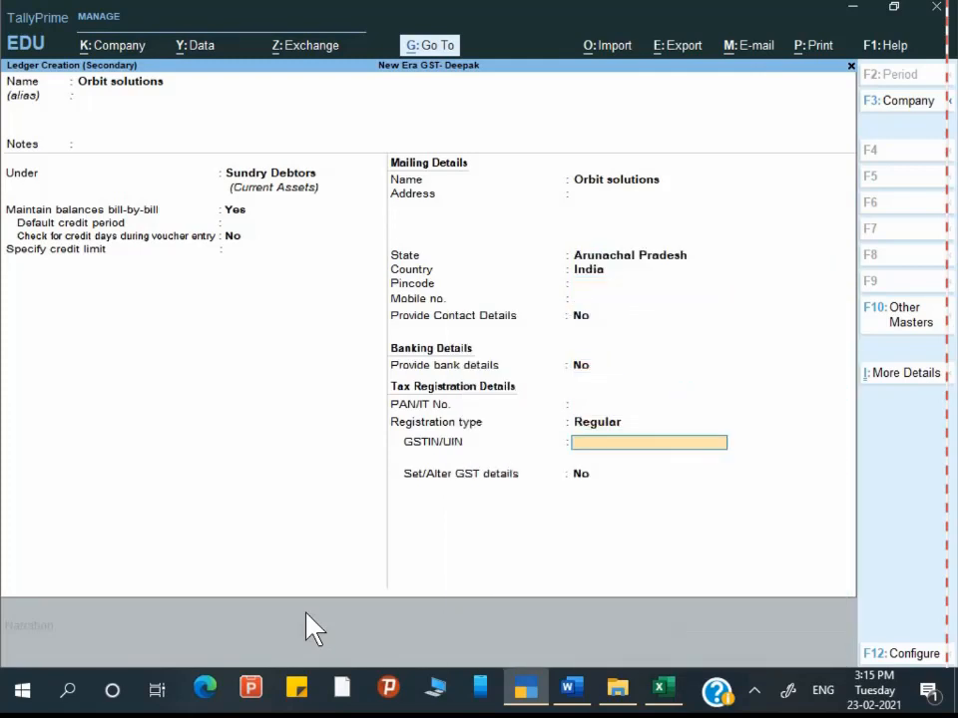
key(alt+Tab)
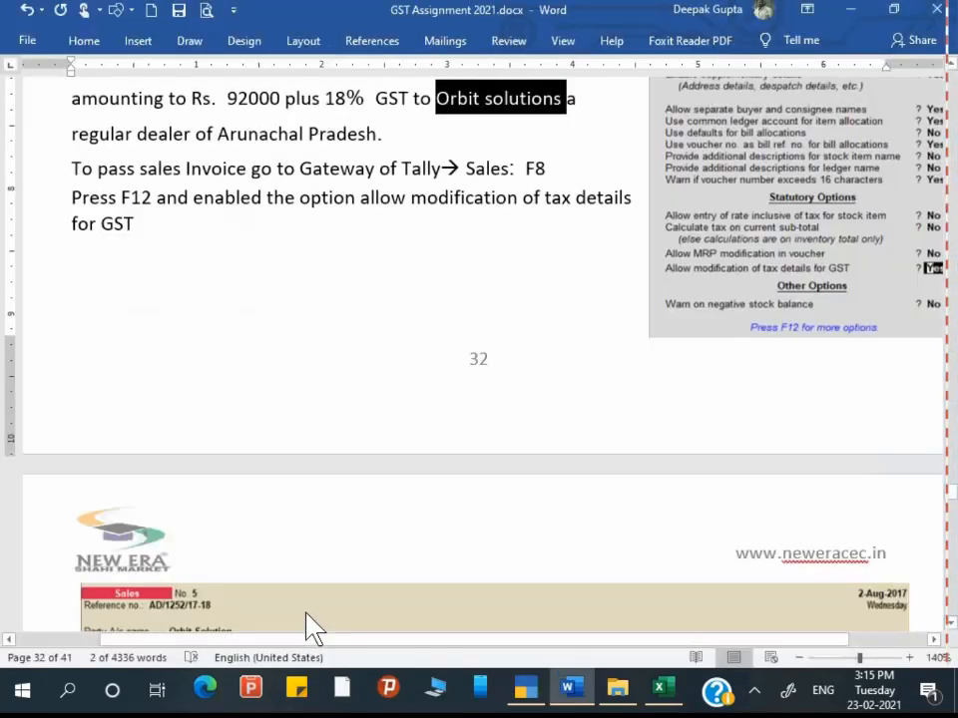
Step: Read through the assignment's interstate sales example and Tax Analysis notes, then return to the ledger form
scroll(588, 575, down, 12)
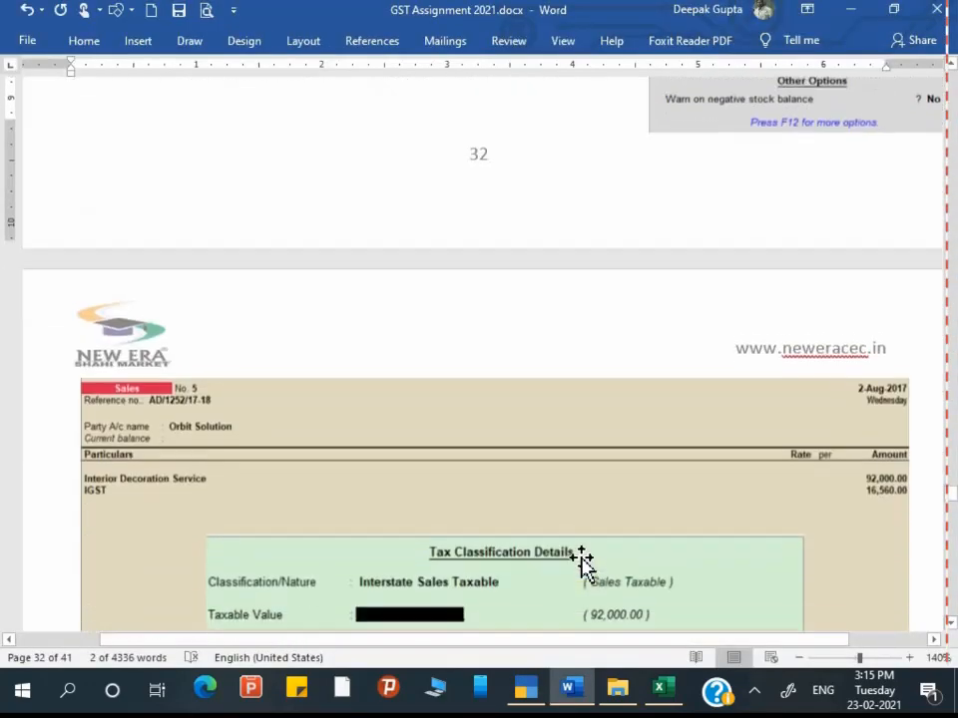
scroll(568, 566, down, 2)
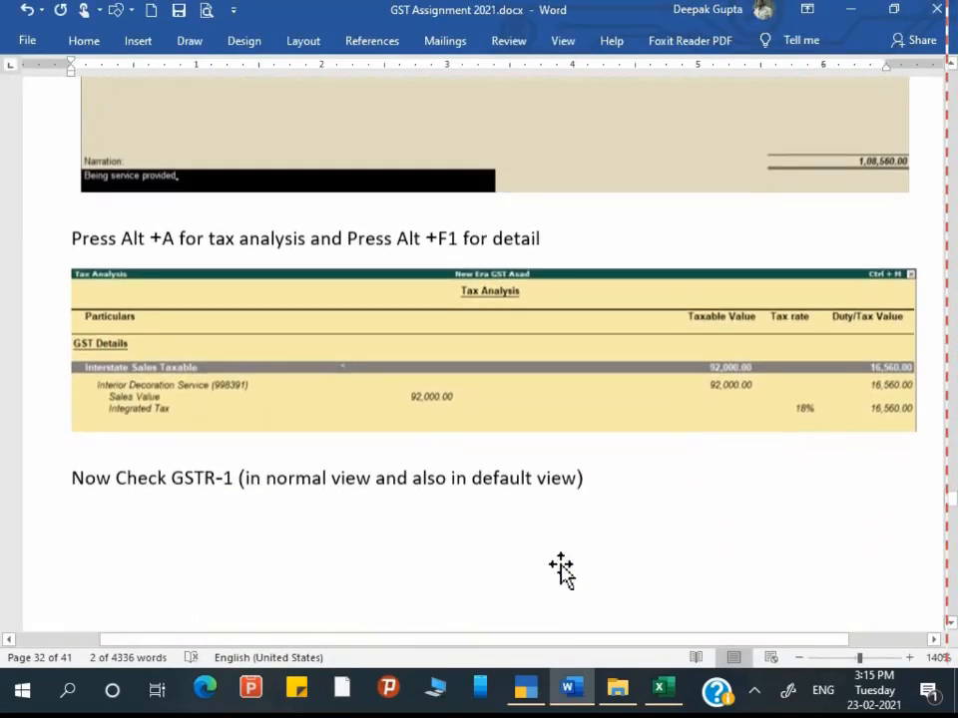
scroll(451, 590, down, 8)
scroll(451, 598, down, 6)
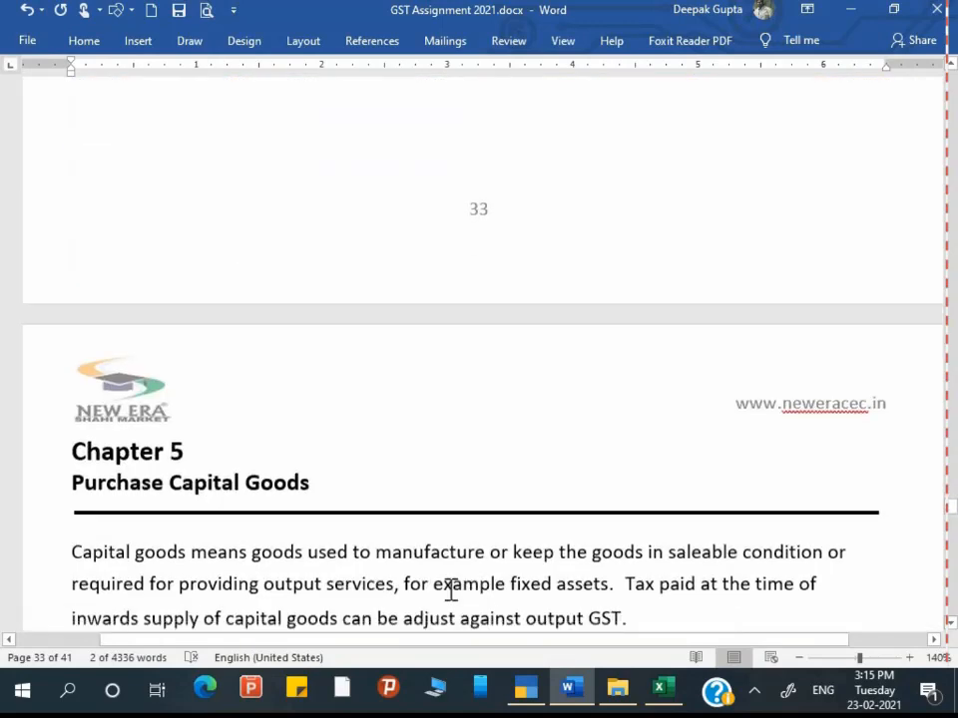
scroll(451, 590, up, 10)
scroll(449, 593, up, 6)
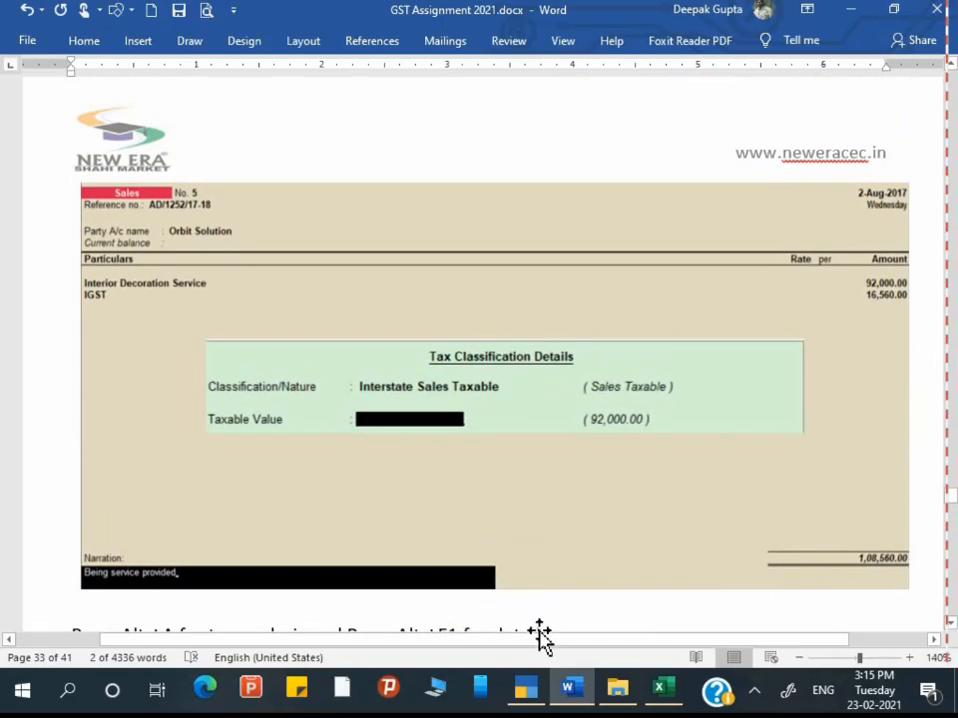
scroll(539, 634, up, 2)
key(alt+Tab)
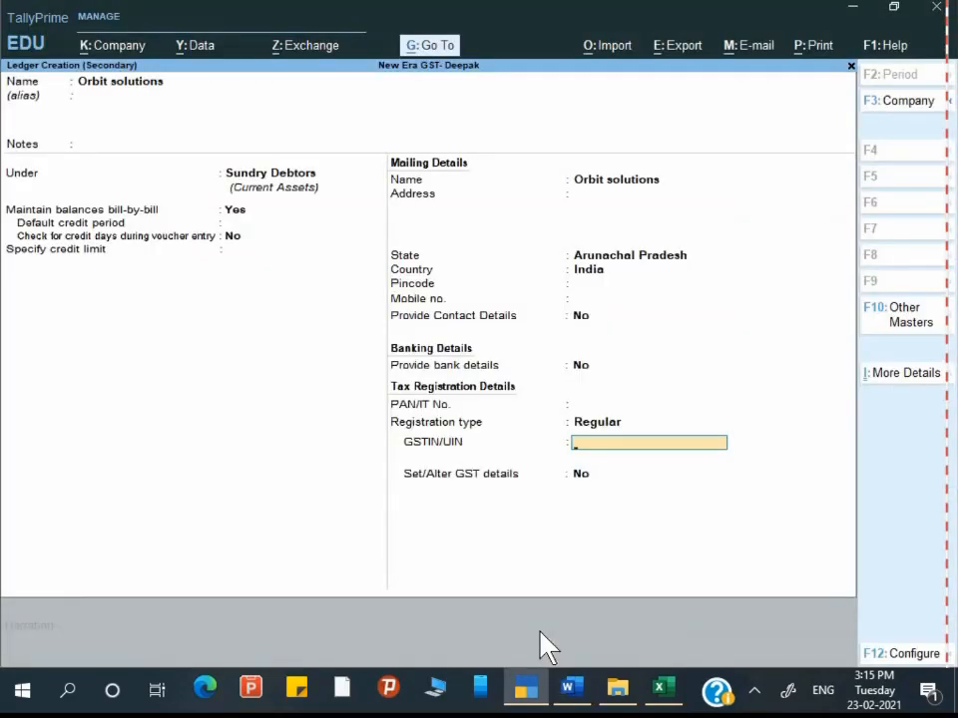
Step: Select the Arunachal Pradesh GSTIN in the GSTIN-04082017.pdf list
key(ctrl)
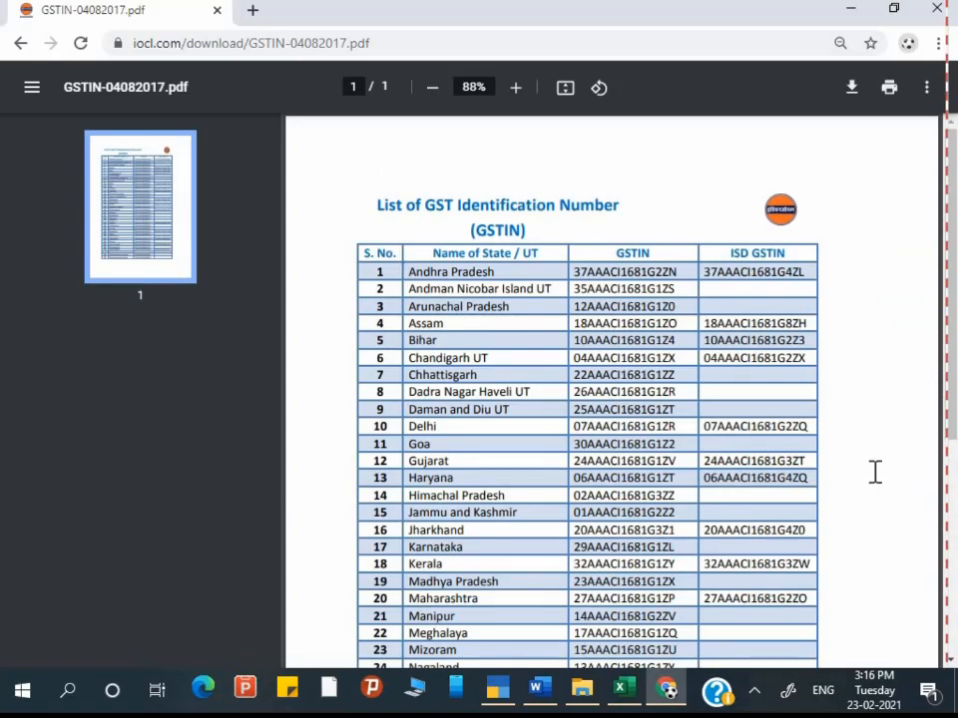
drag(574, 306, 656, 306)
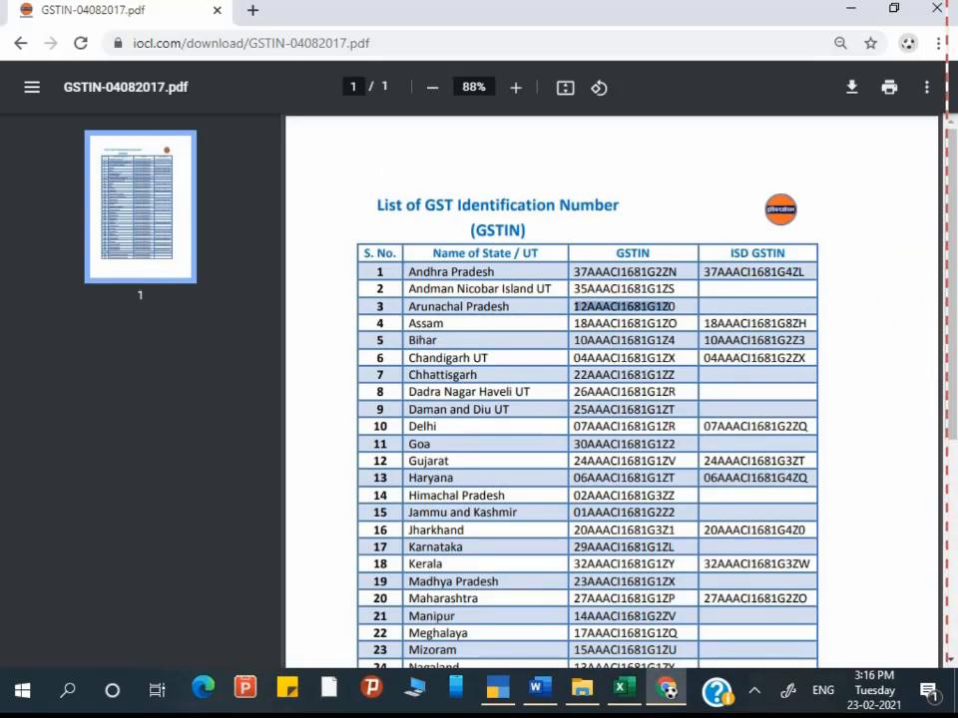
Step: Paste the Arunachal Pradesh GSTIN into Orbit solutions, save the ledger, and pass the dispatch details
key(alt+Tab)
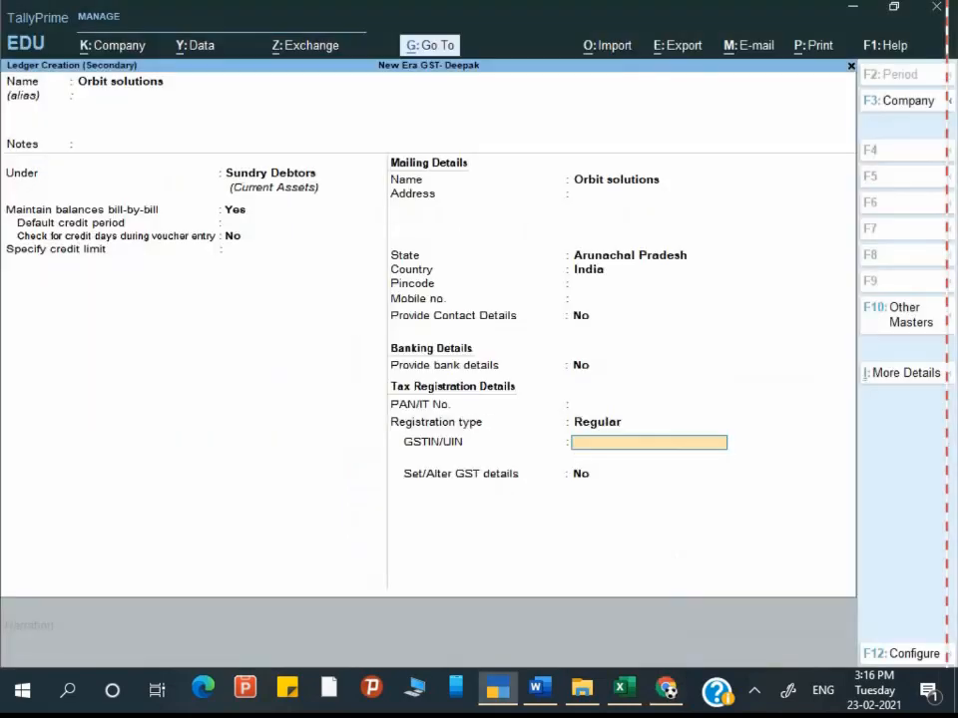
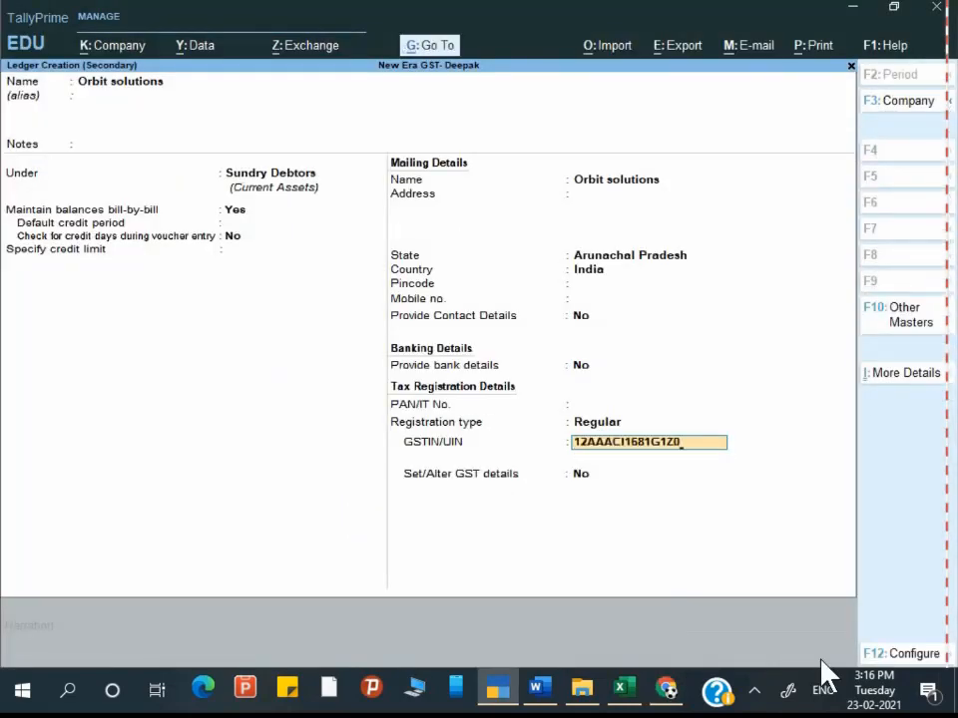
key(Return)
key(Return)
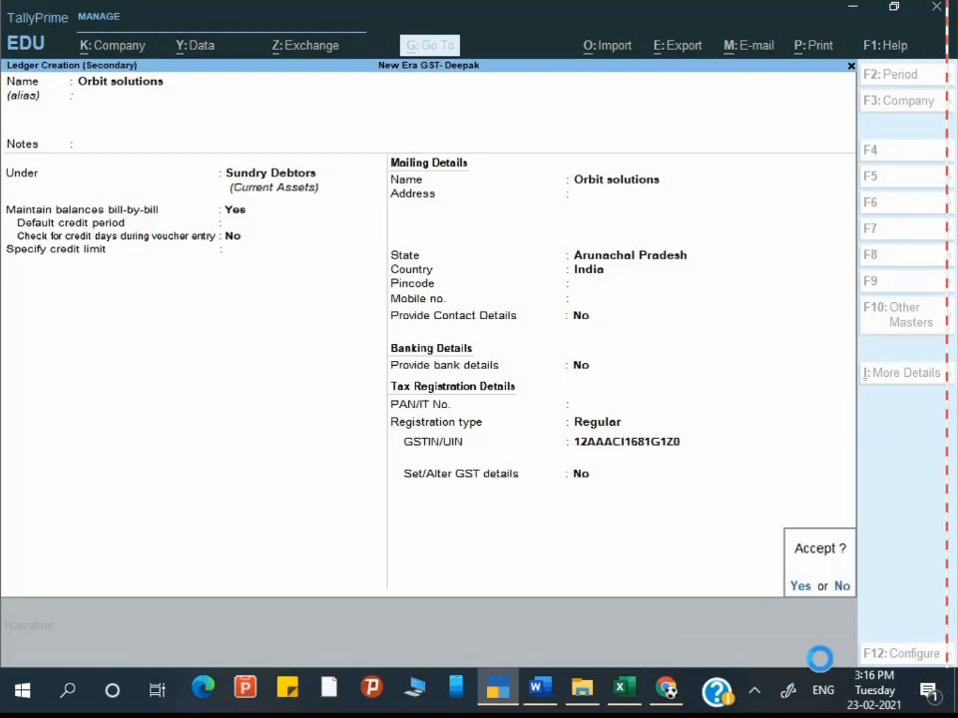
key(Return)
key(Return)
key(Return)
key(Return)
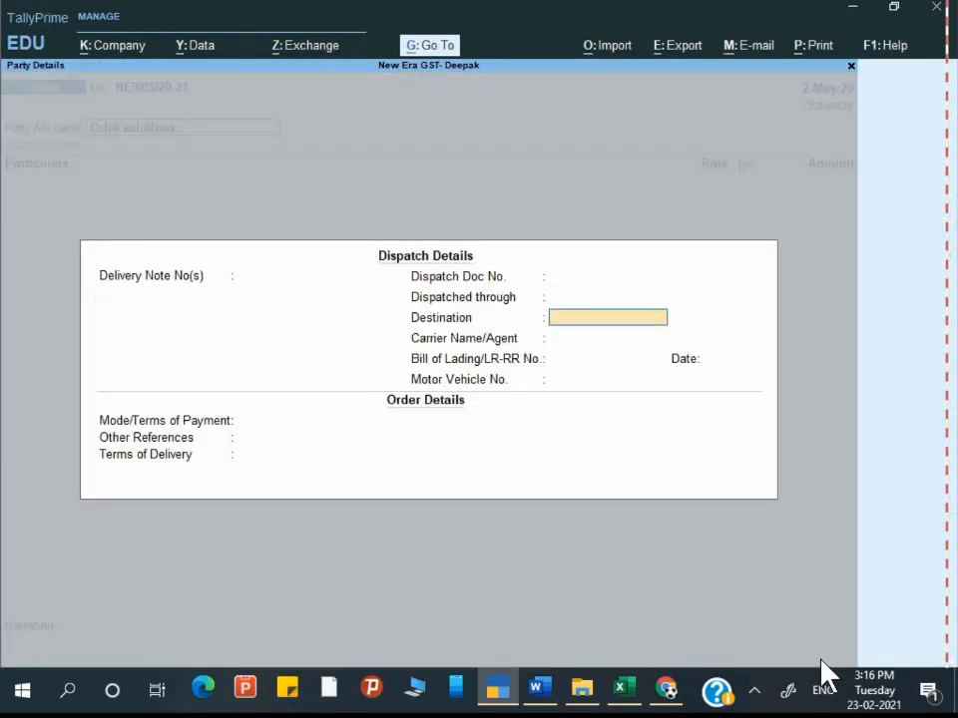
key(Return)
key(Return)
key(Return)
key(Return)
key(Return)
key(Return)
key(Return)
key(Return)
key(Return)
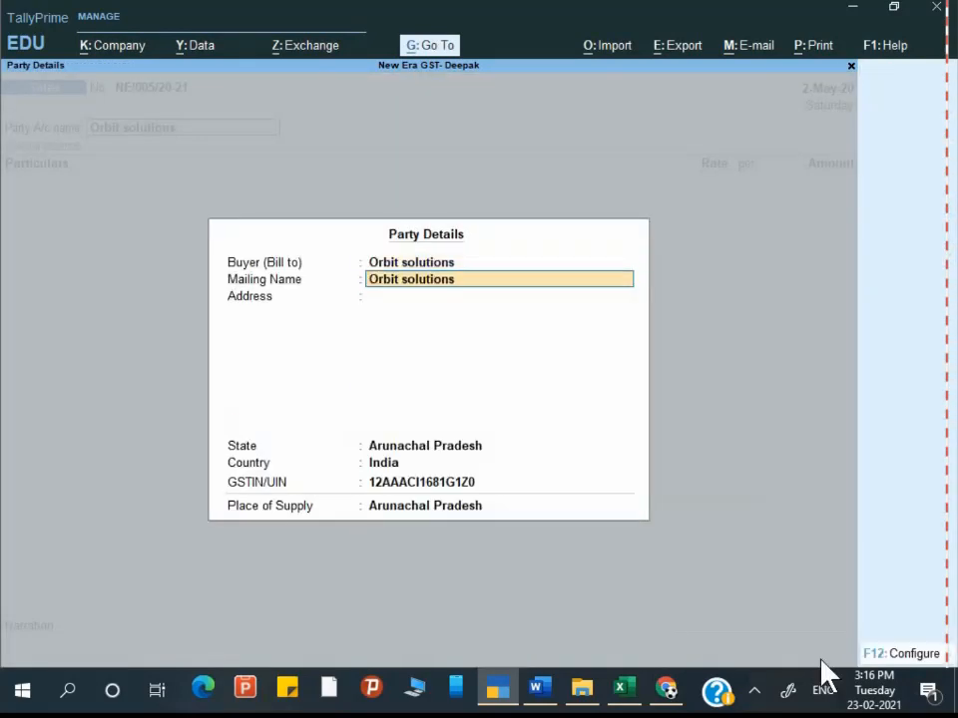
key(Return)
key(Return)
key(Return)
key(Return)
key(Return)
key(Return)
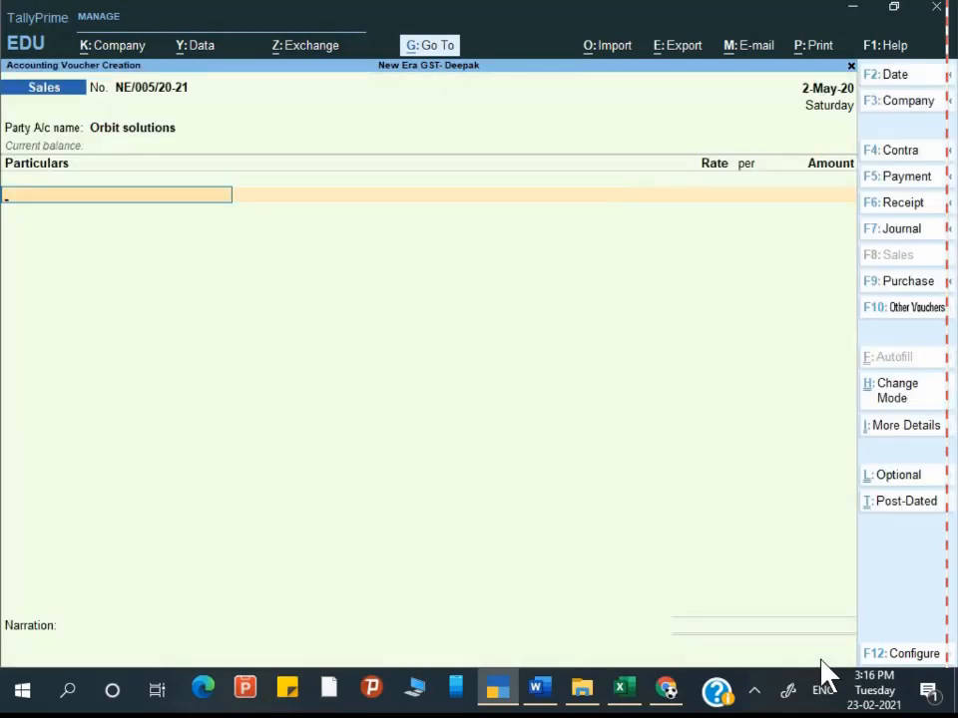
Step: Choose Interior Decoration Service as the voucher's first particular, checking the exercise in Word
key(Up)
key(Down)
key(Down)
key(Up)
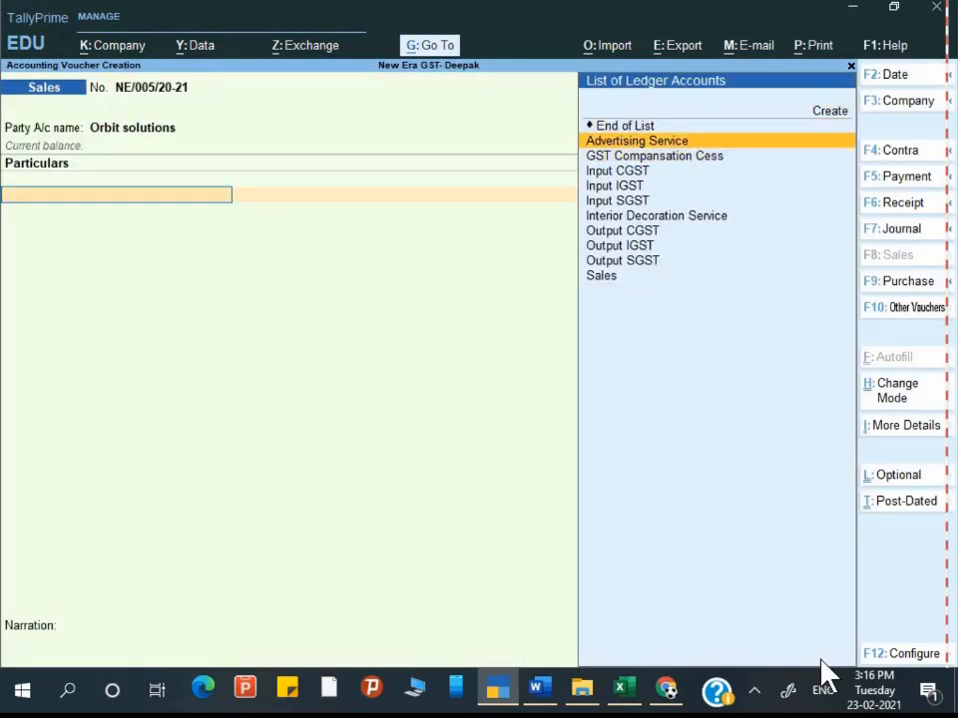
key(Down)
key(Down)
key(Down)
key(Down)
key(Down)
key(Return)
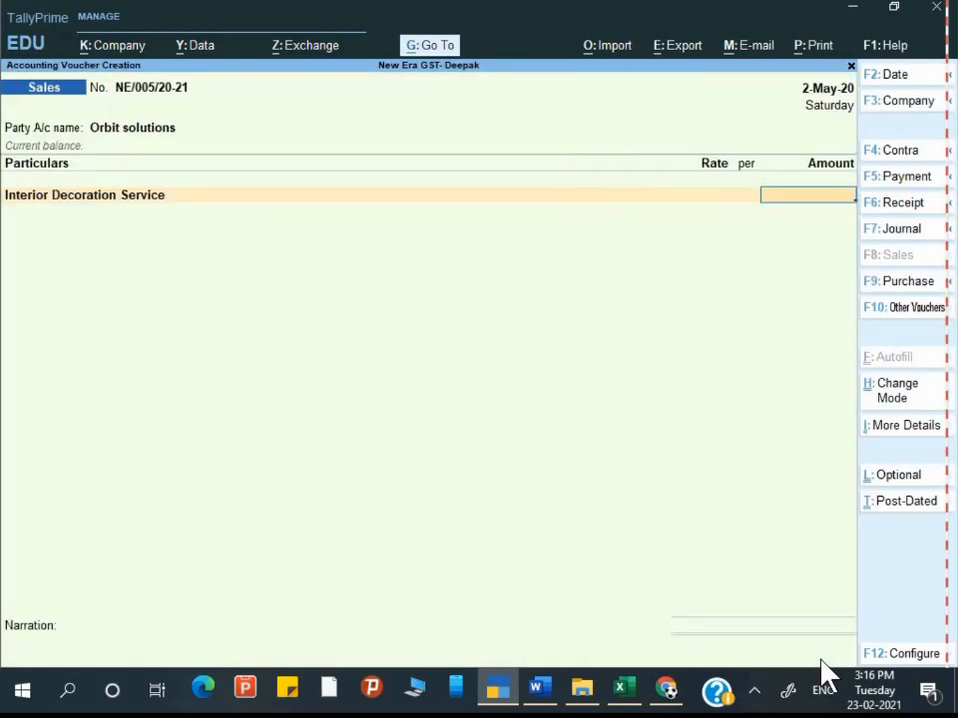
key(alt+Tab)
key(alt+Tab)
key(alt+Tab)
key(Tab)
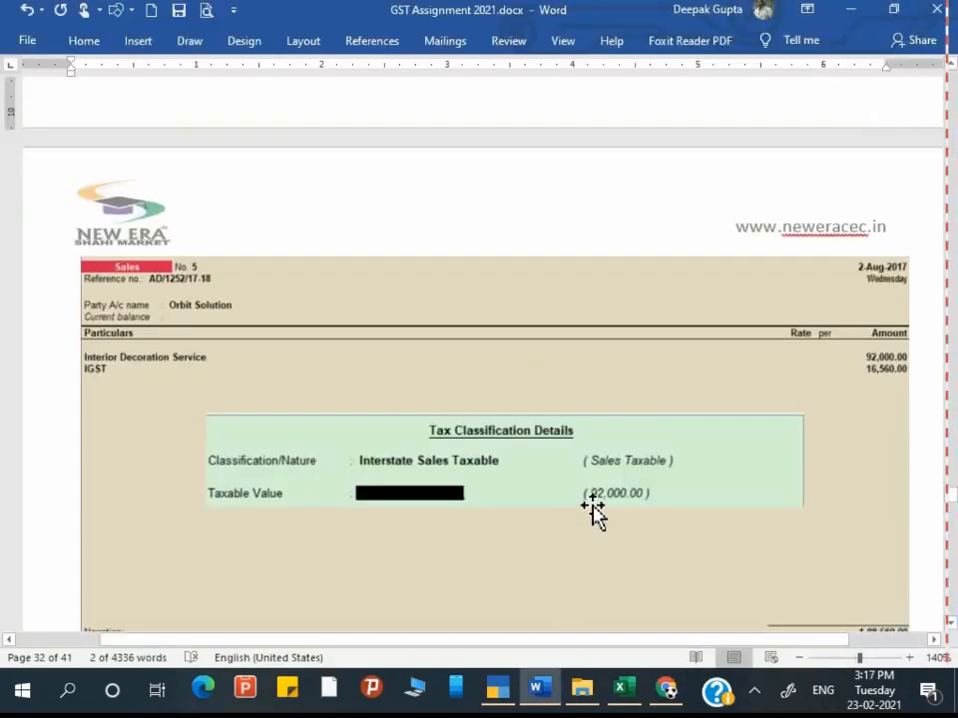
scroll(595, 511, up, 5)
scroll(595, 507, up, 5)
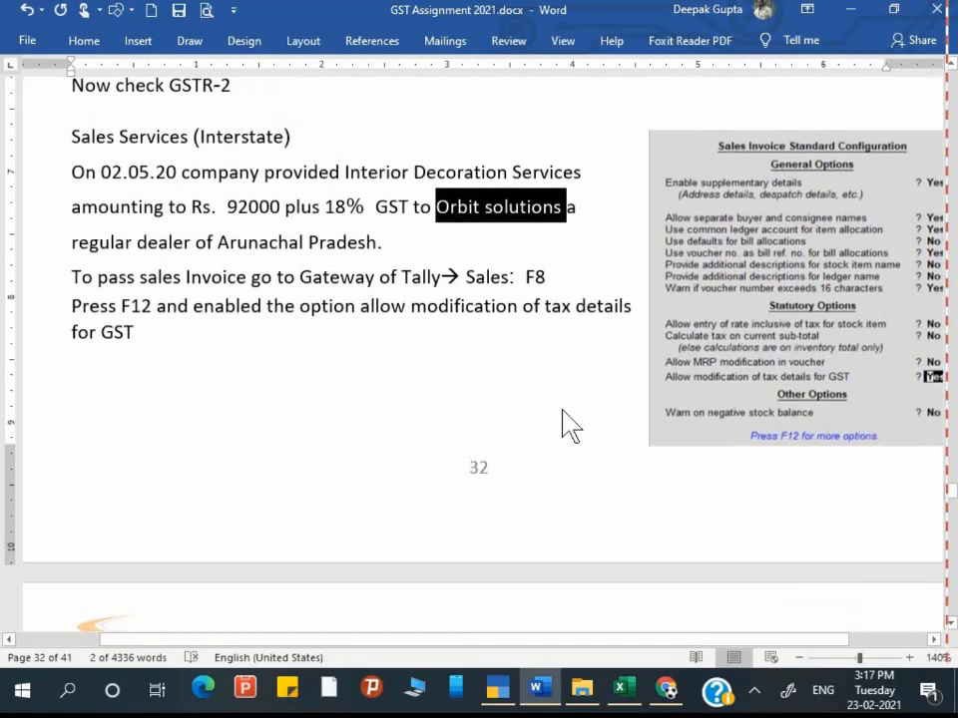
key(alt+Tab)
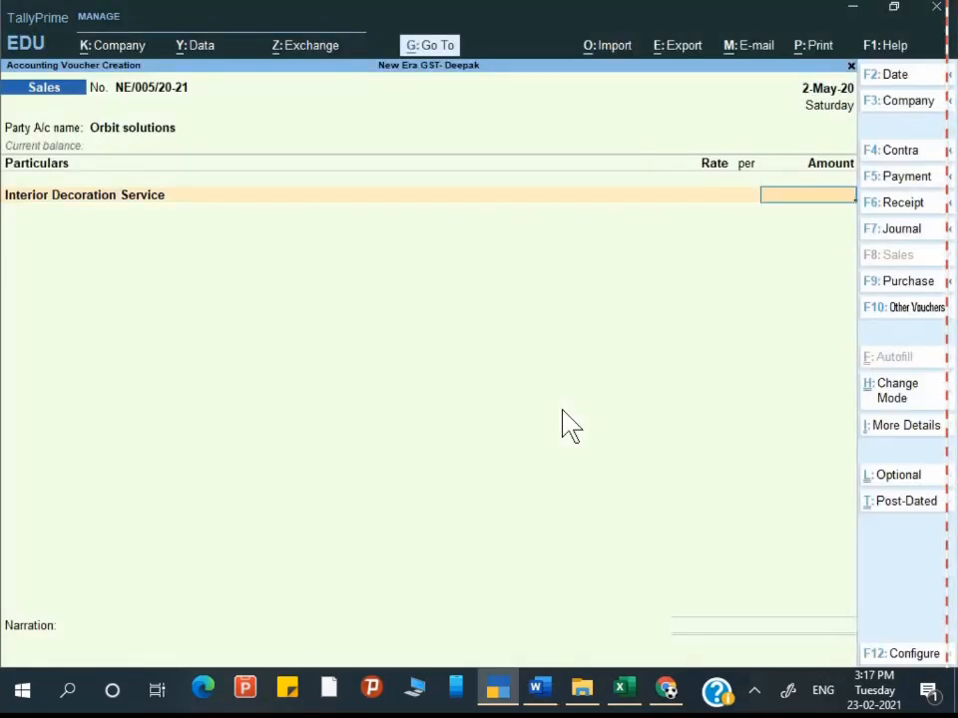
Step: Enter 92,000 for Interior Decoration Service and add Output IGST as the second particular
text(92,000)
key(Return)
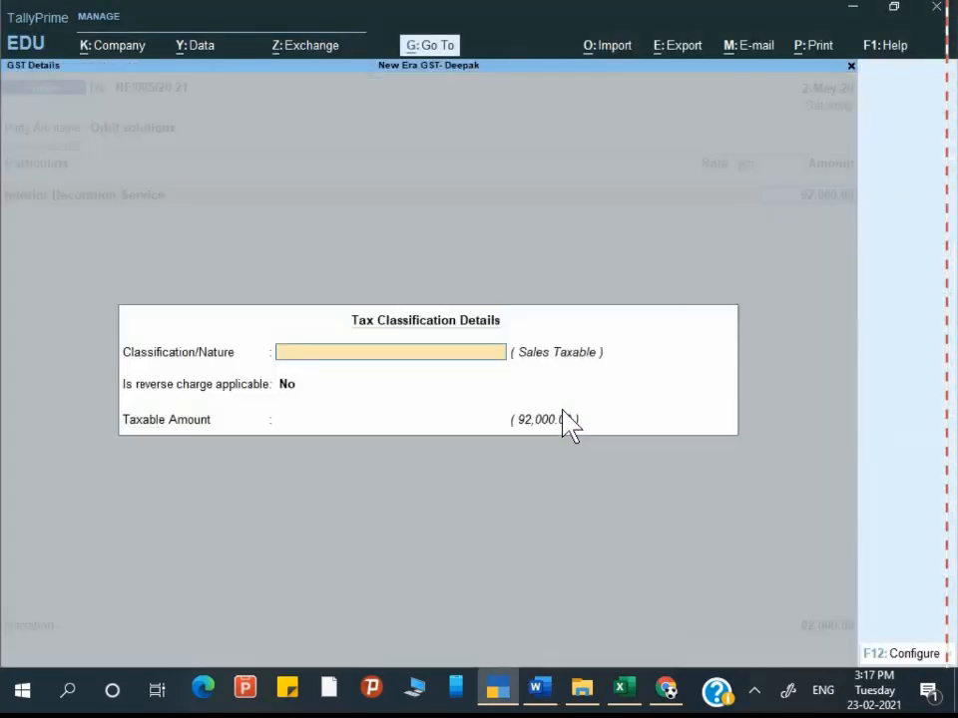
key(Return)
key(Return)
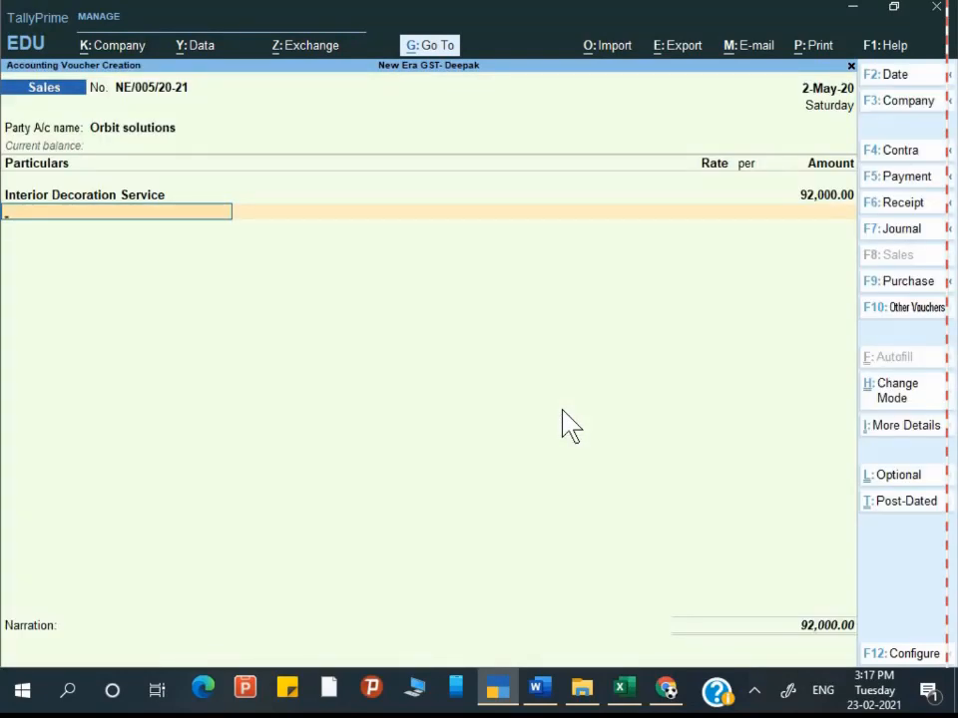
text(O)
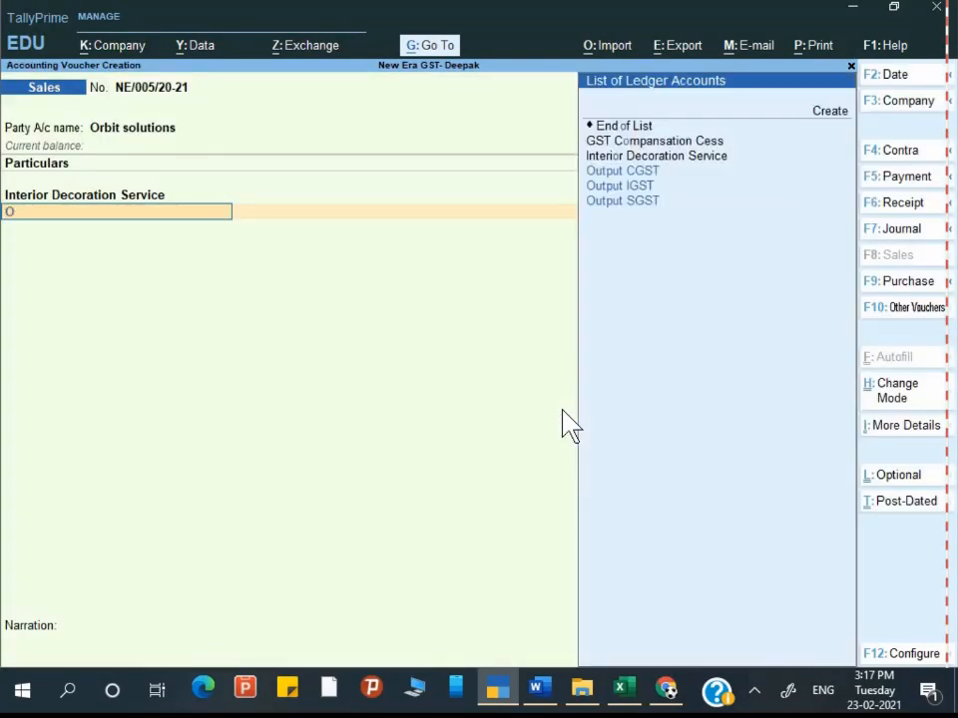
key(Down)
key(Return)
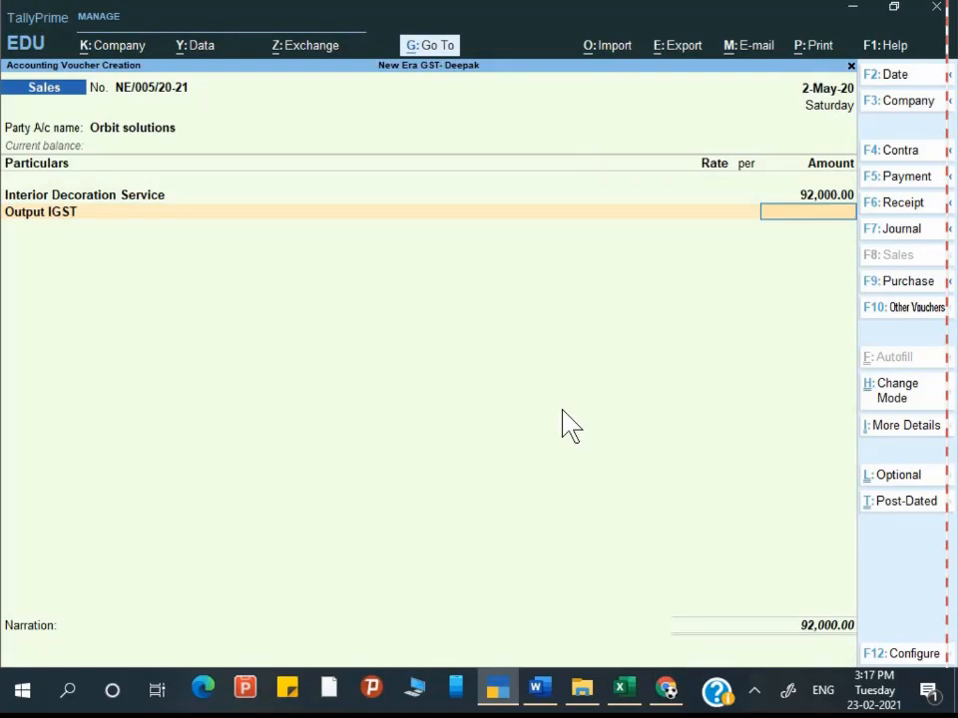
key(BackSpace)
key(BackSpace)
key(BackSpace)
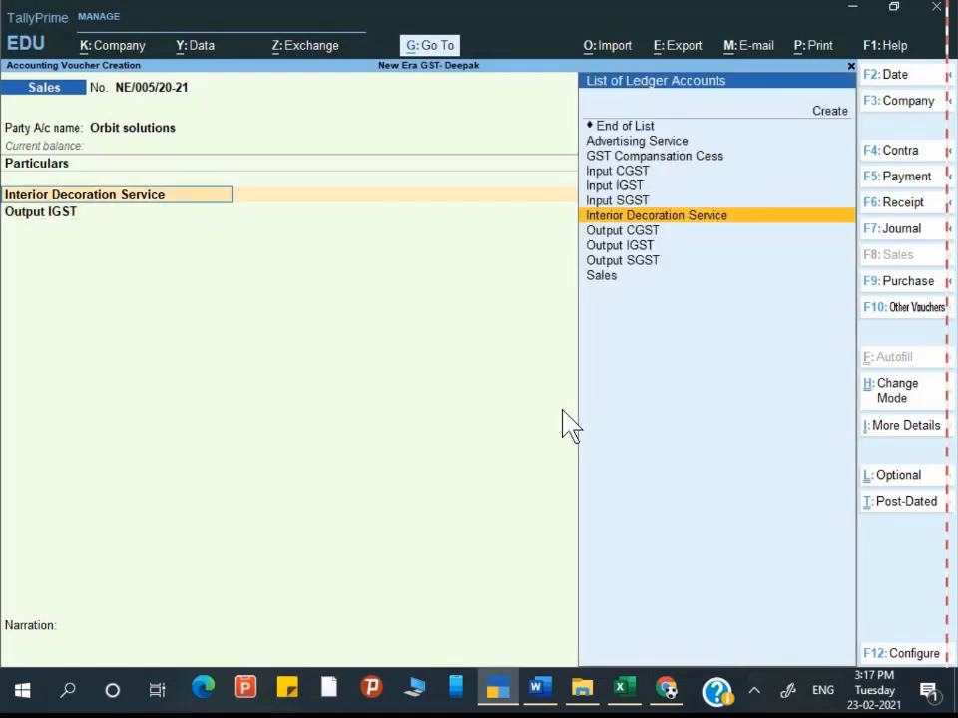
key(BackSpace)
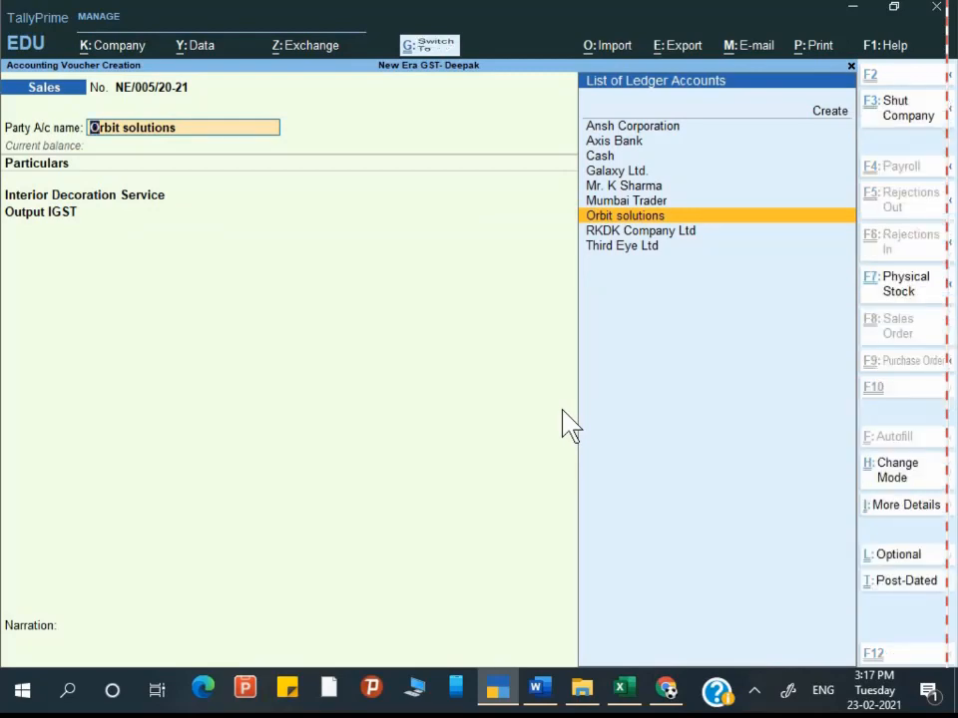
Step: Alter Orbit solutions' GST details, keeping Regular registration and Party Type Not Applicable
key(ctrl+Return)
key(Return)
key(Return)
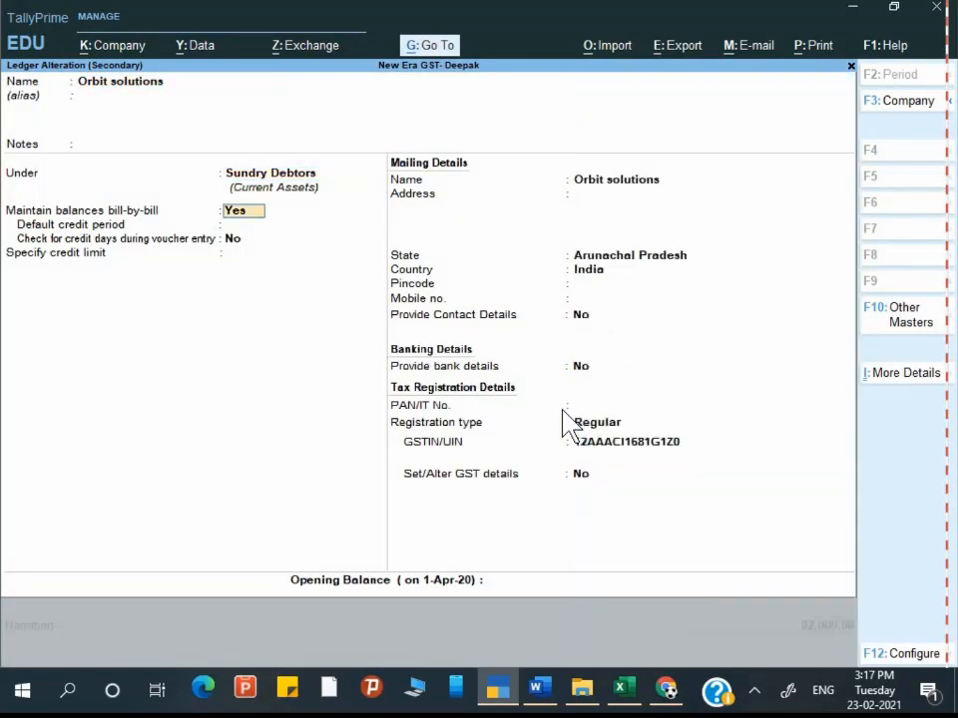
key(Return)
key(Return)
key(Return)
key(Return)
key(Return)
key(Return)
key(Return)
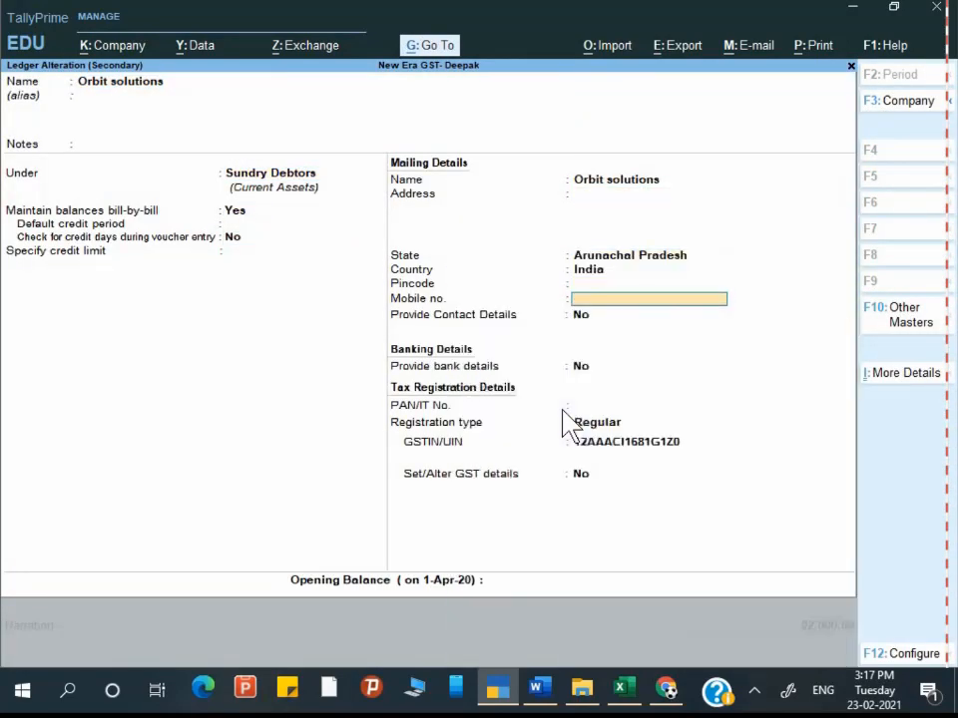
key(Return)
key(Return)
key(Return)
key(Return)
key(Return)
key(Return)
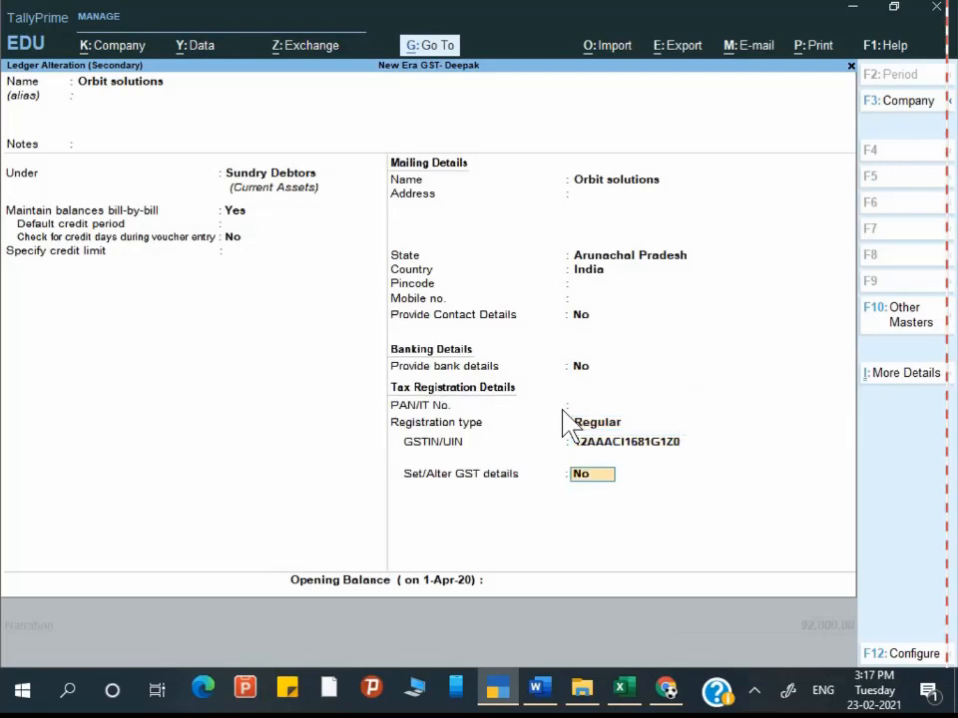
text(y)
key(Return)
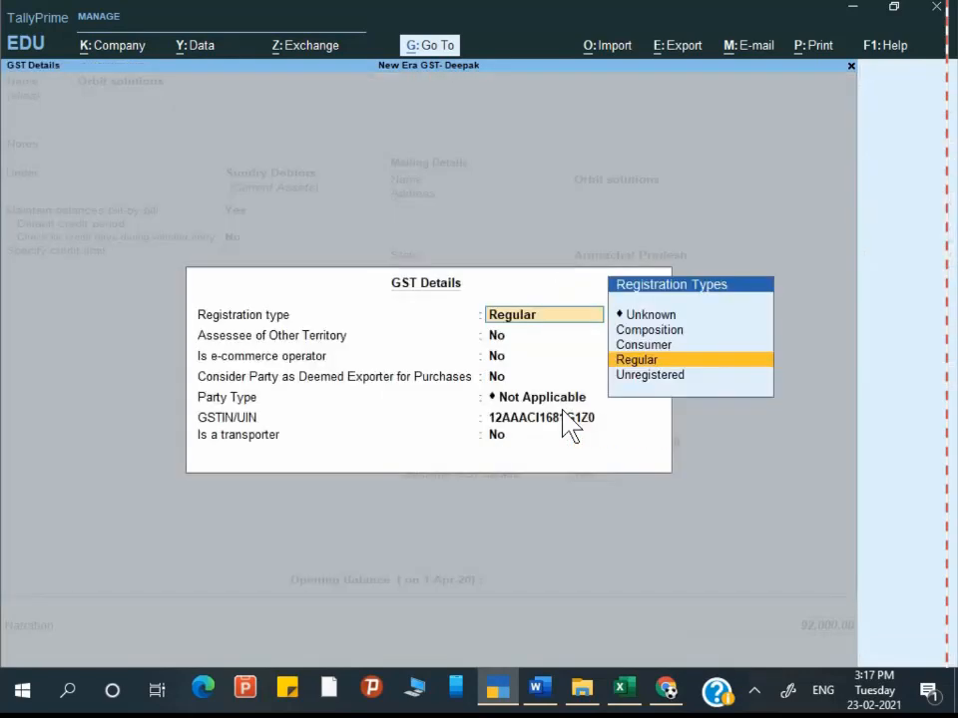
key(Return)
key(Return)
key(Return)
key(Return)
key(Escape)
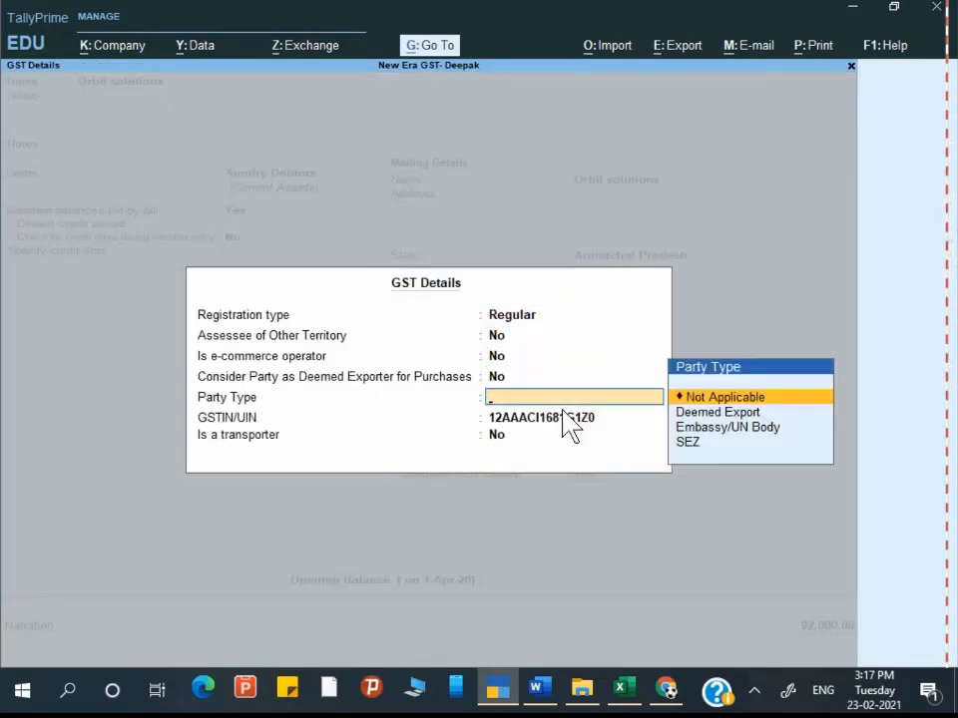
key(Escape)
key(y)
key(Return)
key(Return)
key(Return)
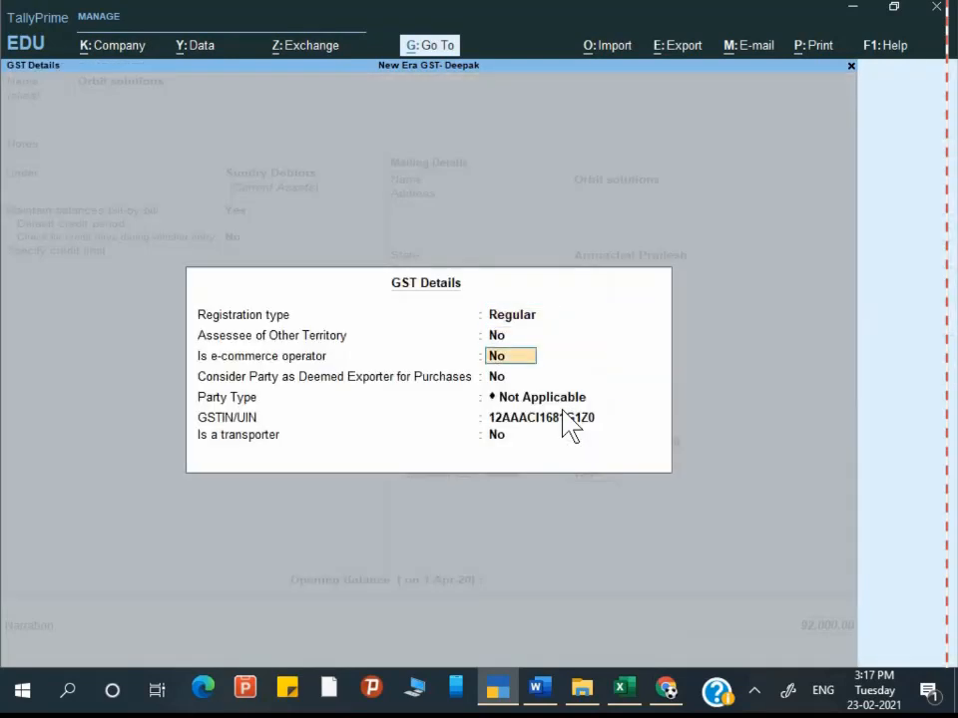
key(Return)
key(Return)
key(Return)
key(Return)
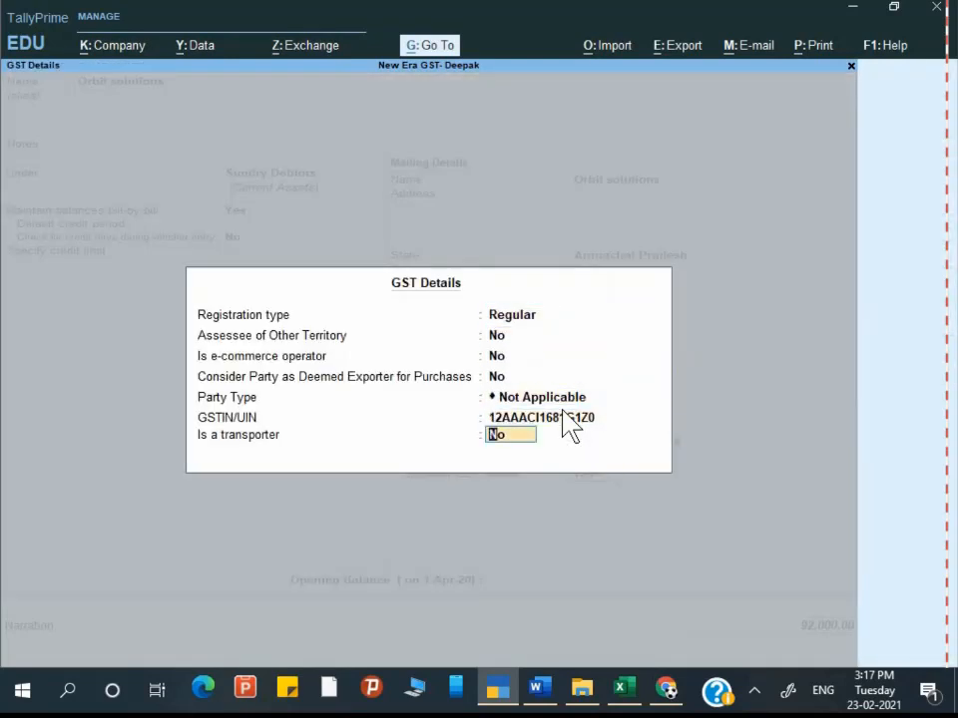
key(Return)
key(Return)
Step: Save the ledger and accept dispatch and party details with Place of Supply Arunachal Pradesh
key(y)
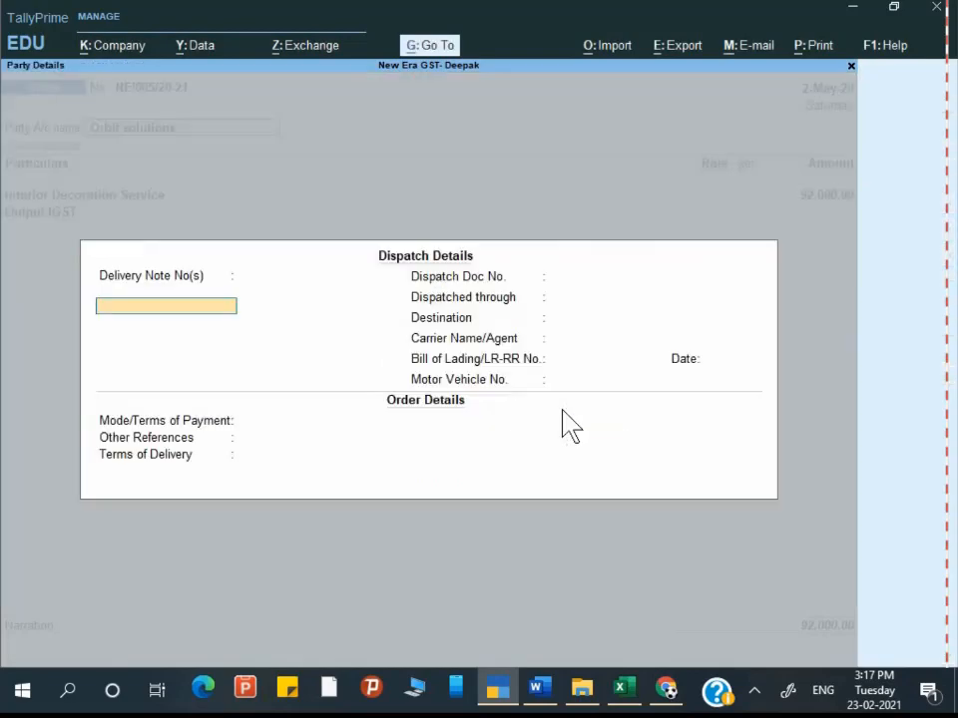
key(Return)
key(Return)
key(Return)
key(Return)
key(Return)
key(Return)
key(Return)
key(Return)
key(Return)
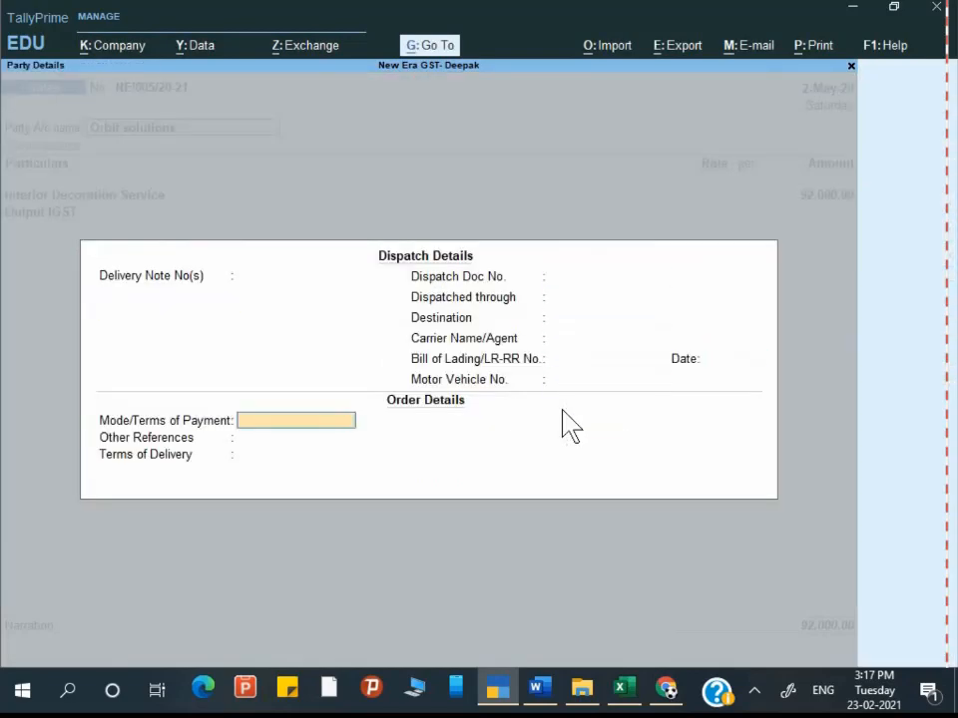
key(Return)
key(Return)
key(Return)
key(Return)
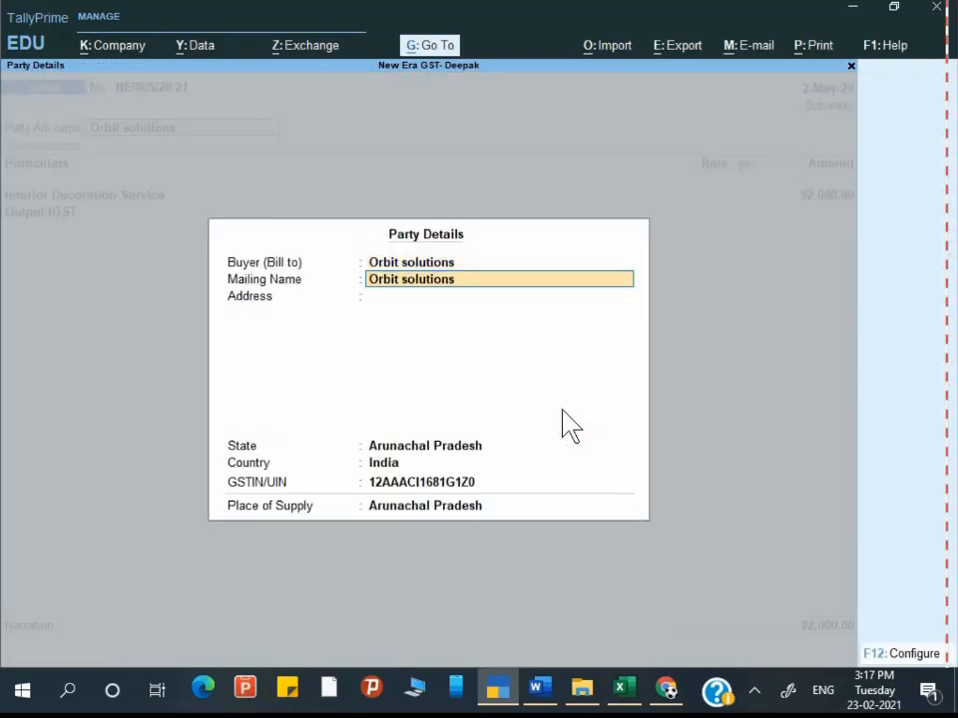
key(Return)
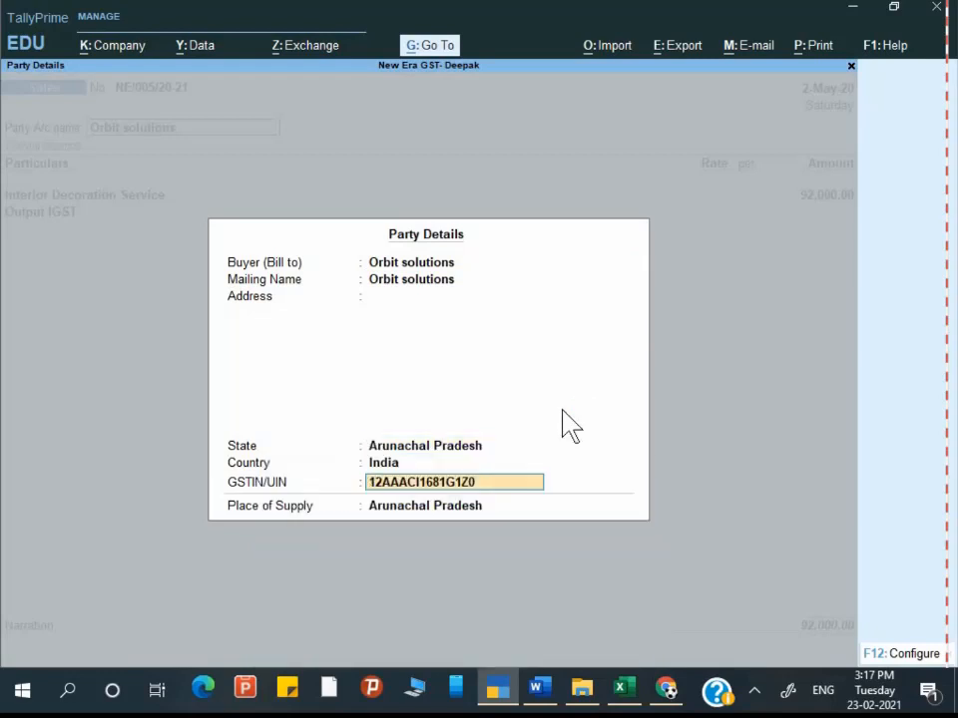
key(Return)
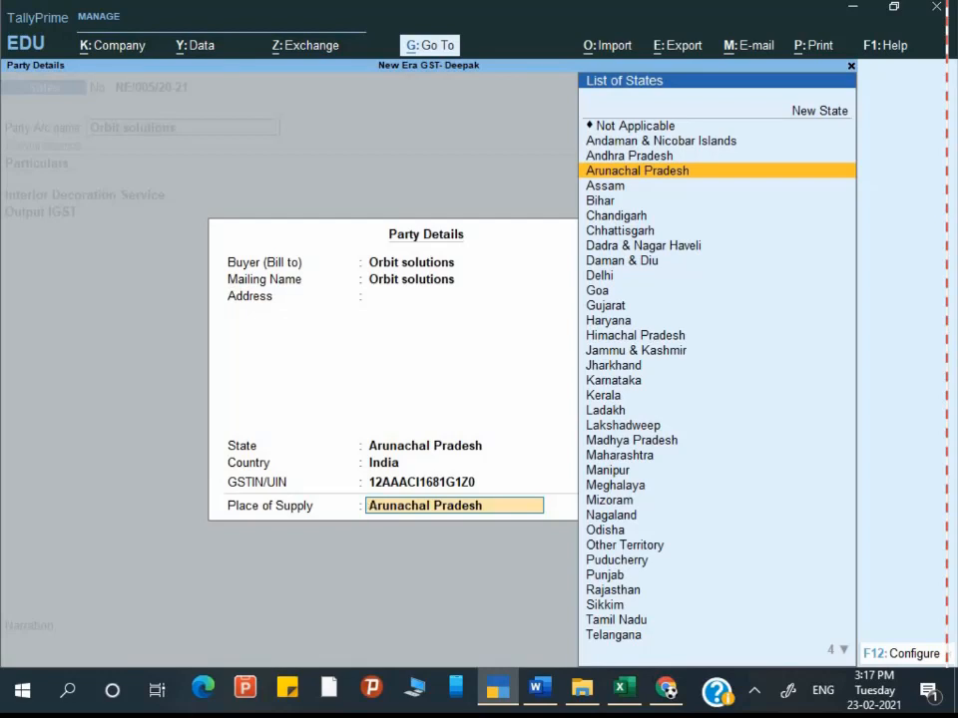
key(Return)
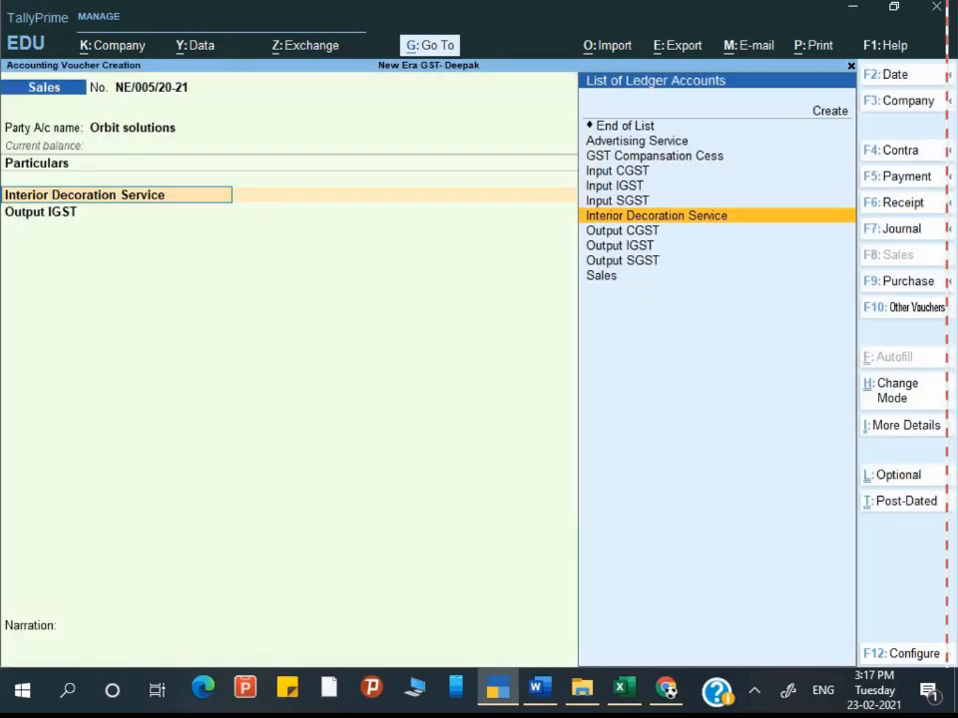
Step: Classify the 92,000.00 Interior Decoration Service line as Interstate Sales Taxable
key(Return)
key(Return)
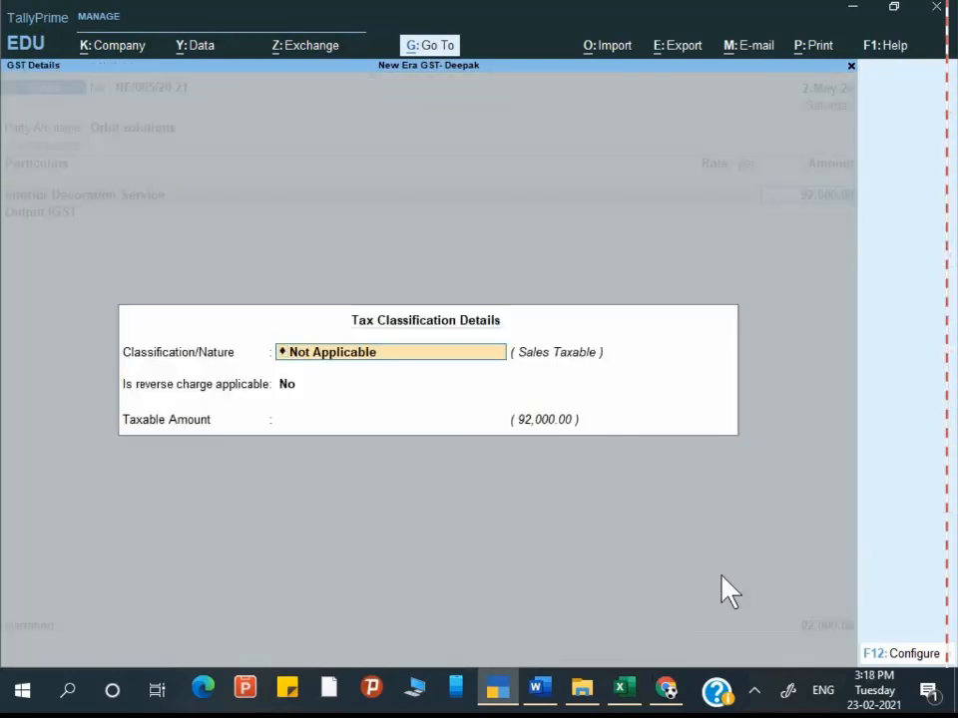
key(space)
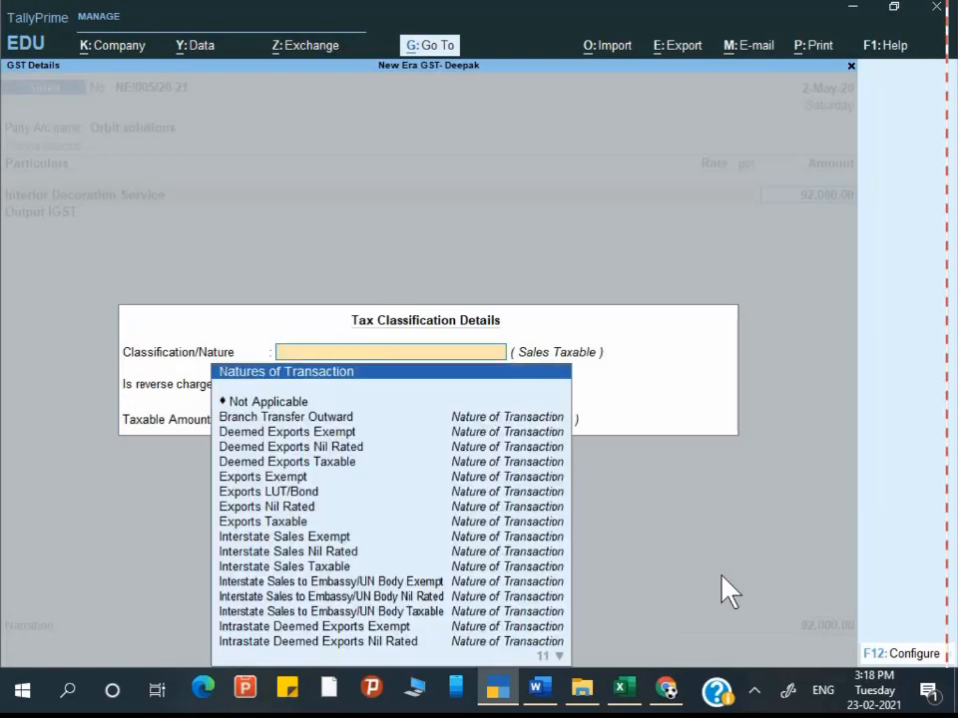
key(Down)
key(Down)
key(Down)
key(Down)
key(Down)
key(Down)
key(Down)
key(Down)
key(Down)
key(Down)
key(Down)
key(Down)
key(Down)
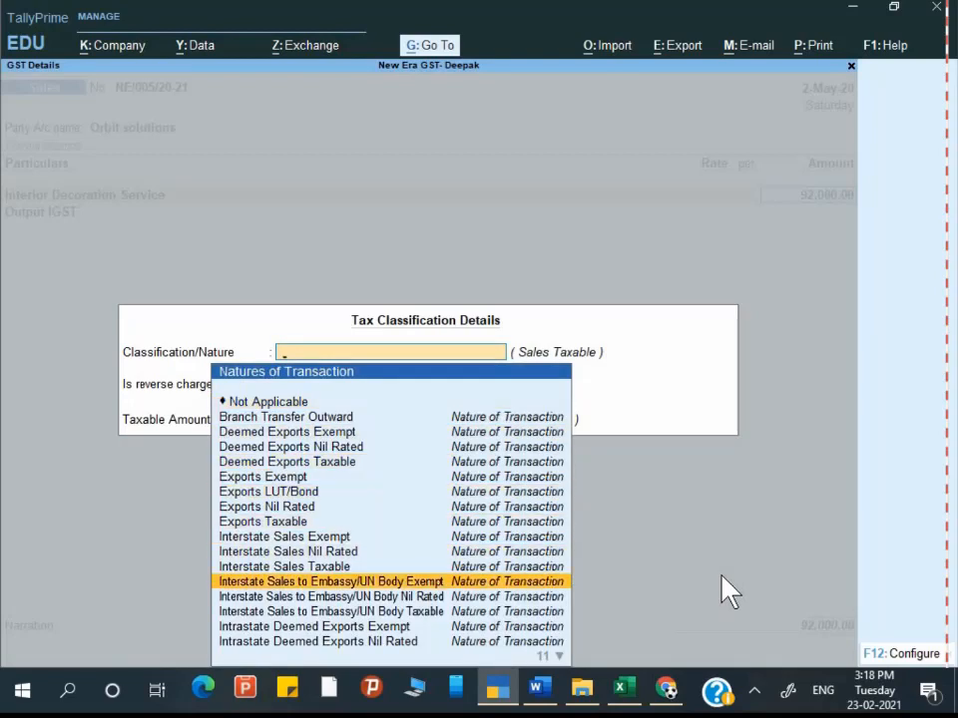
key(Up)
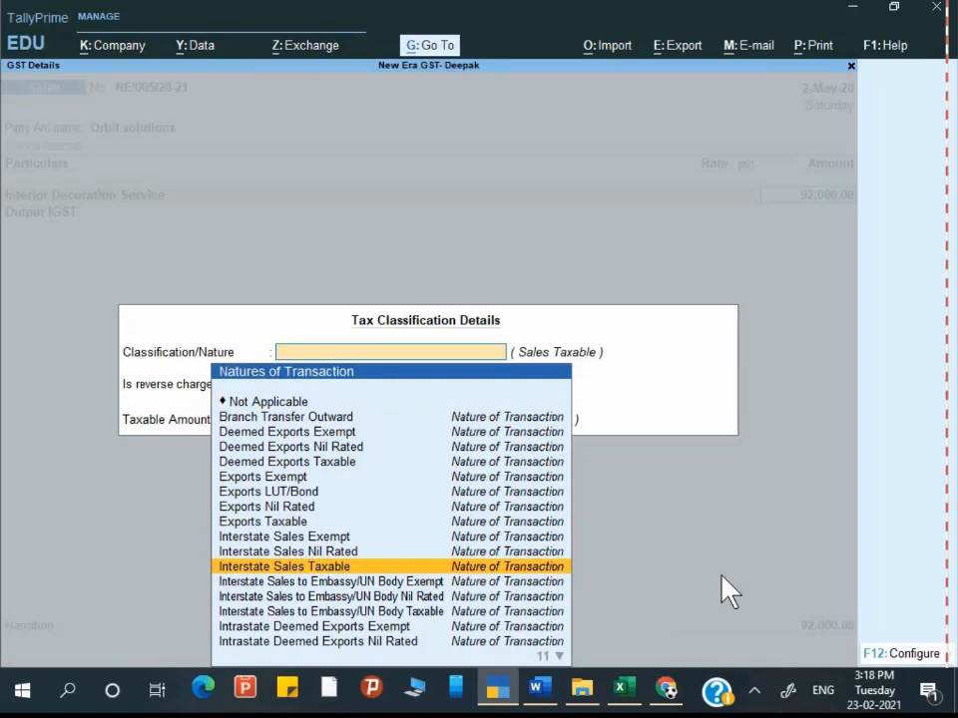
key(Return)
Step: Accept Output IGST of 16,560.00 and book the 1,08,560.00 total as New Ref NE/005/20-21
key(Return)
key(Return)
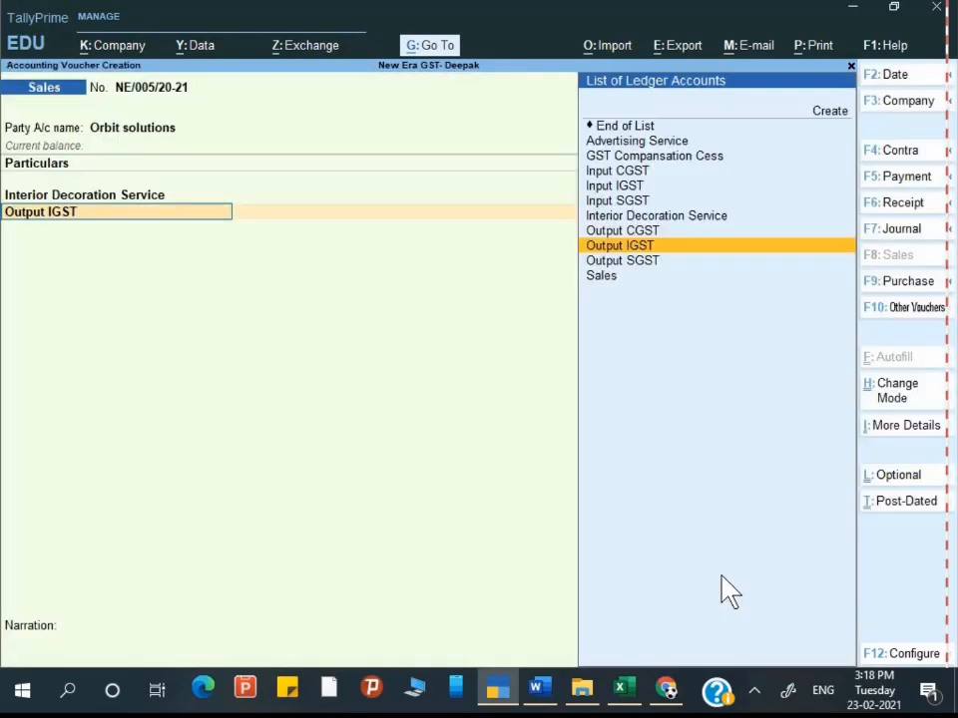
key(Return)
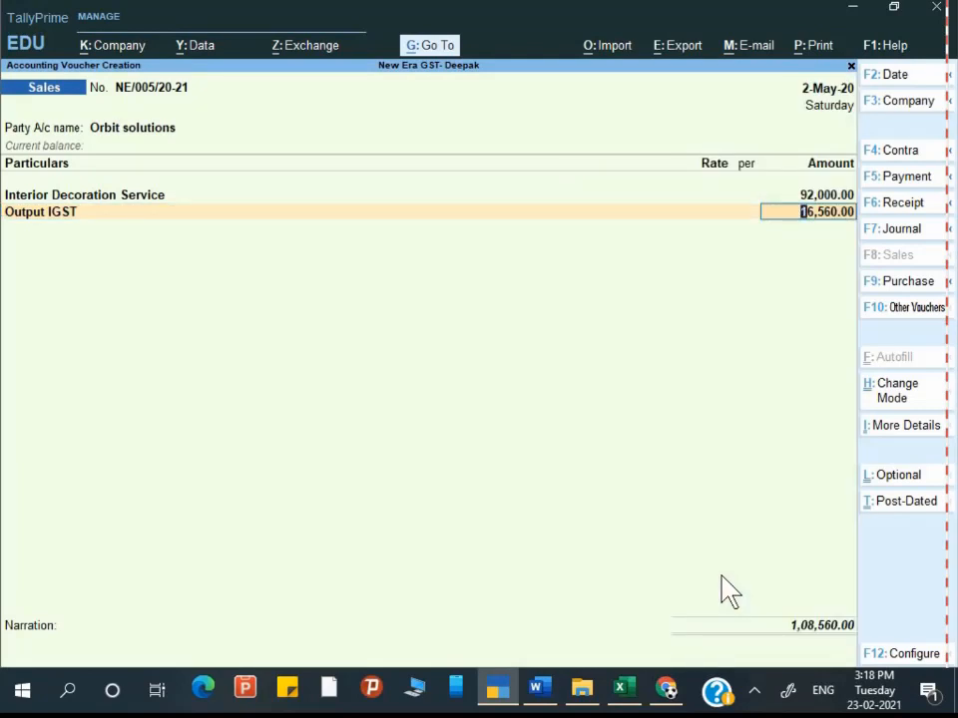
key(Return)
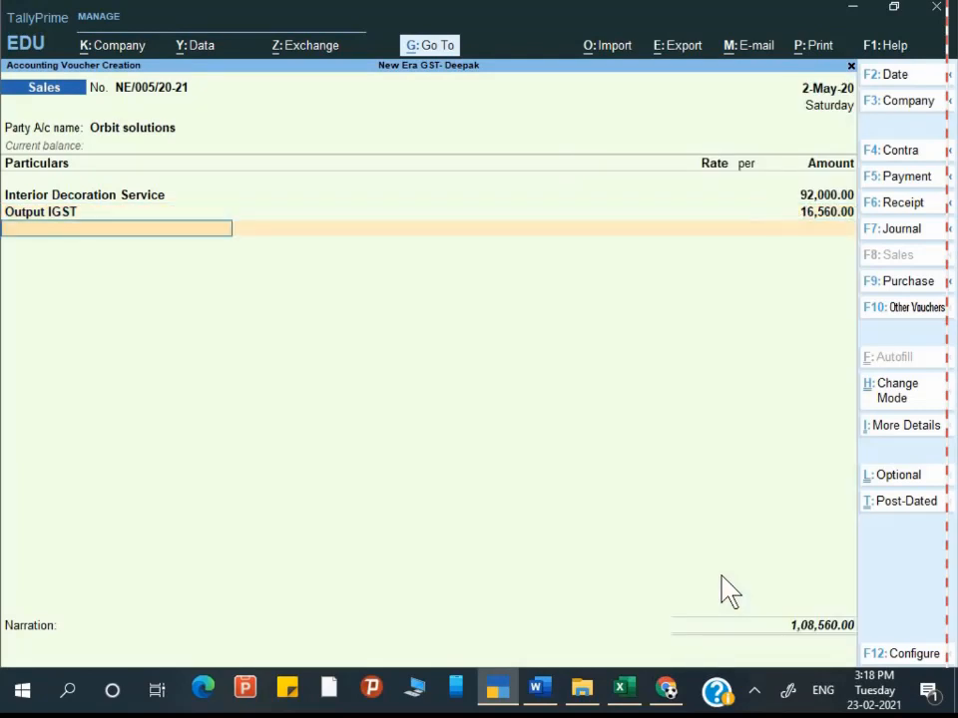
key(Return)
key(Return)
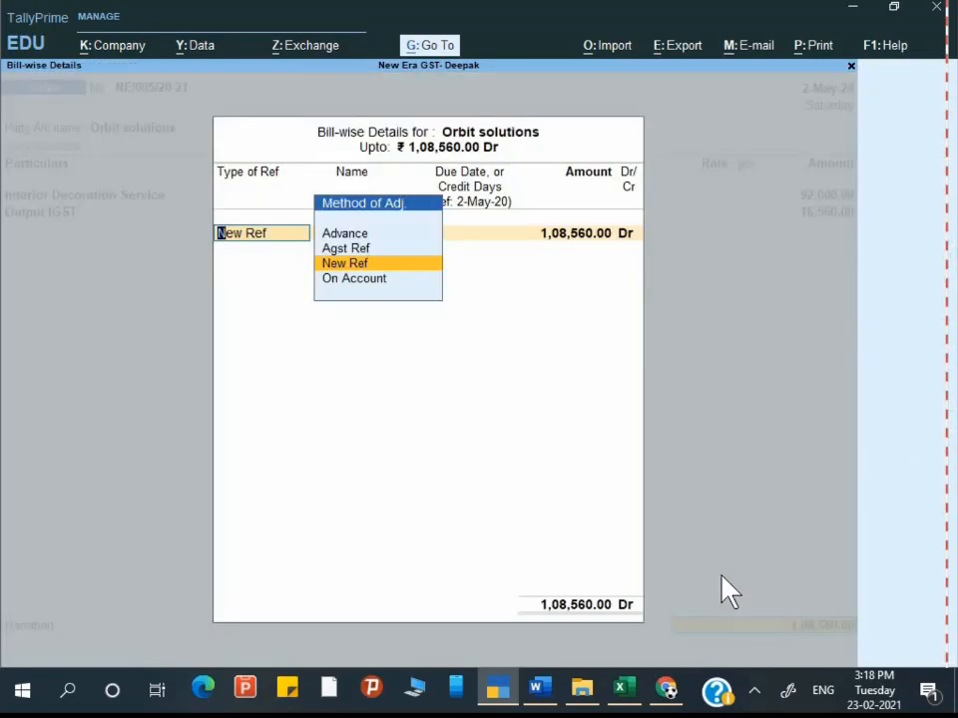
key(Return)
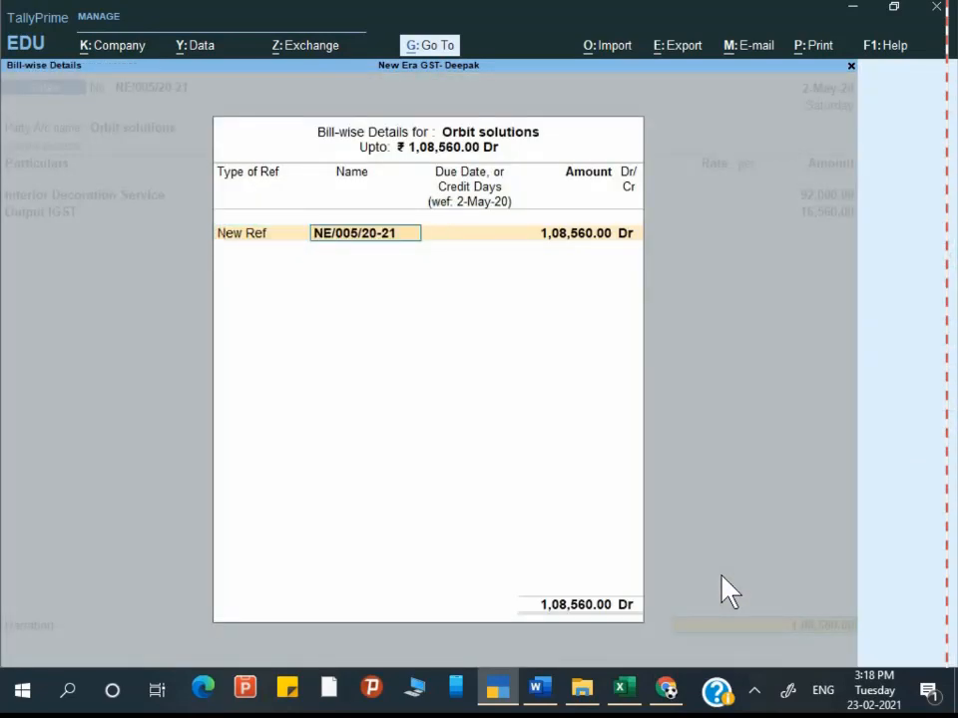
key(Return)
key(Return)
key(Return)
key(Return)
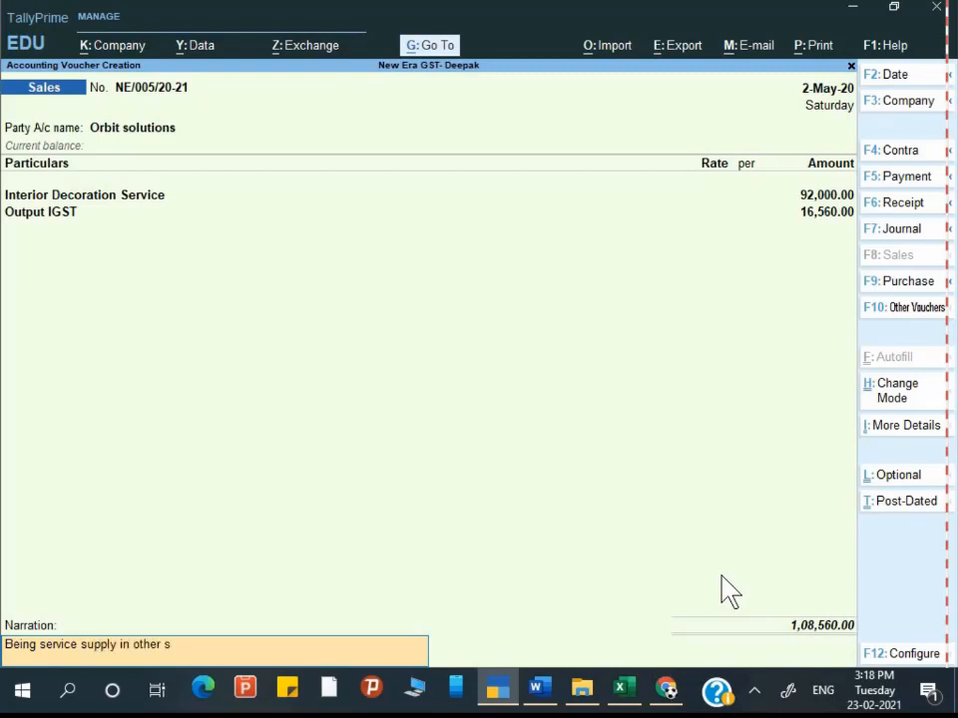
Step: Complete the narration 'Being service supply in other state', accept the modified tax details, and exit to Gateway of Tally
text(e)
key(Return)
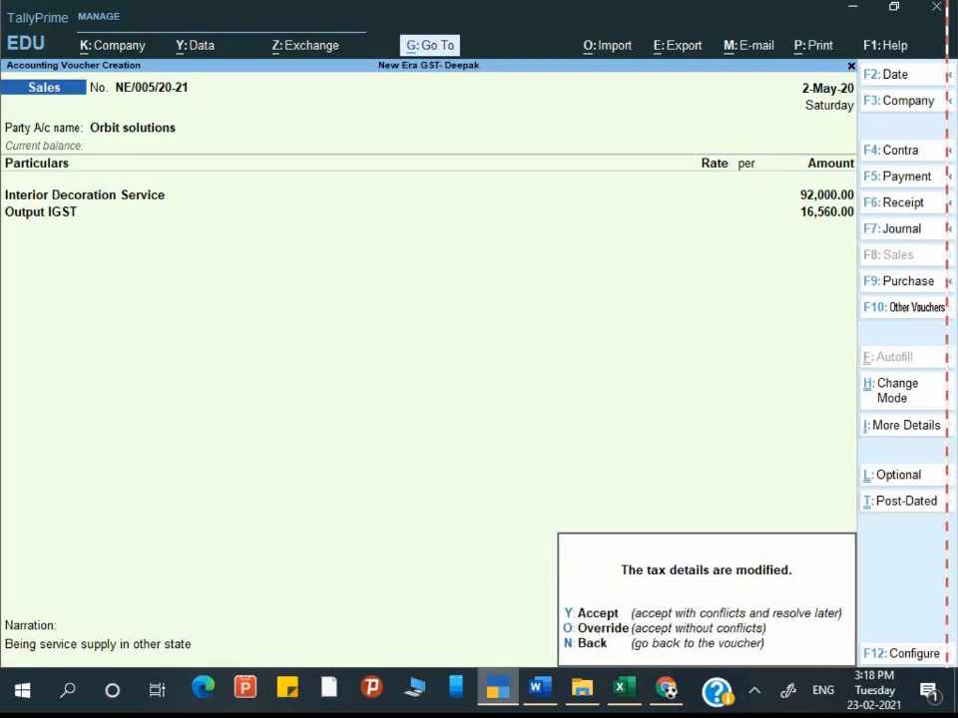
key(y)
key(Escape)
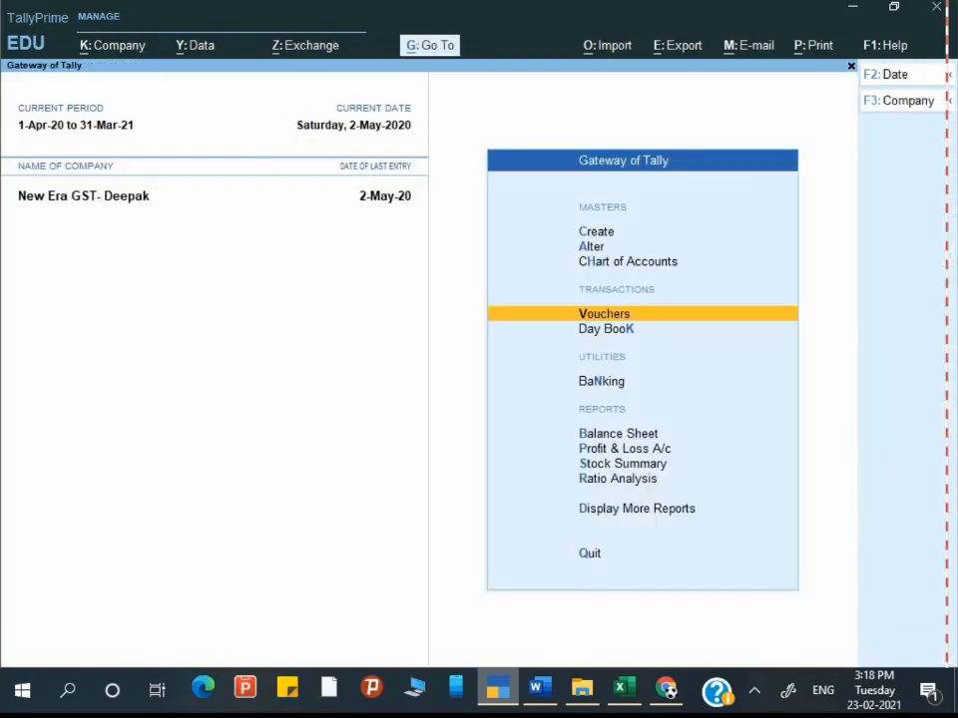
key(Escape)
key(Escape)
key(Down)
key(Down)
key(Down)
key(Down)
key(Down)
key(Down)
key(Down)
key(Down)
key(Down)
key(Down)
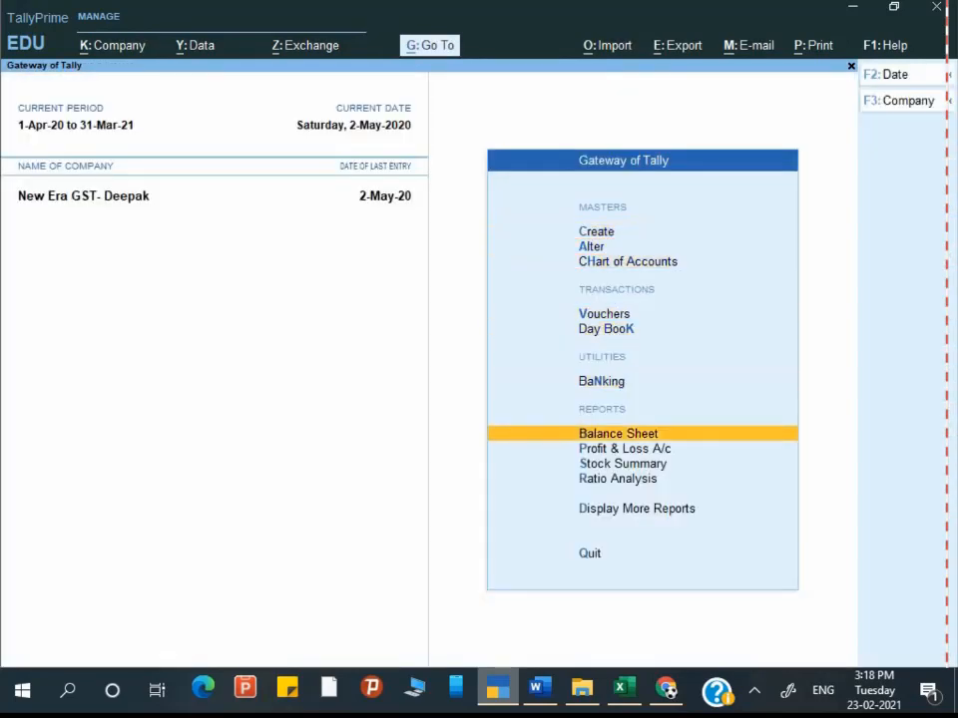
Step: Scroll the Word assignment past page 33's sales voucher and Tax Analysis table to the 'Now Check GSTR-1' line
key(alt+Tab)
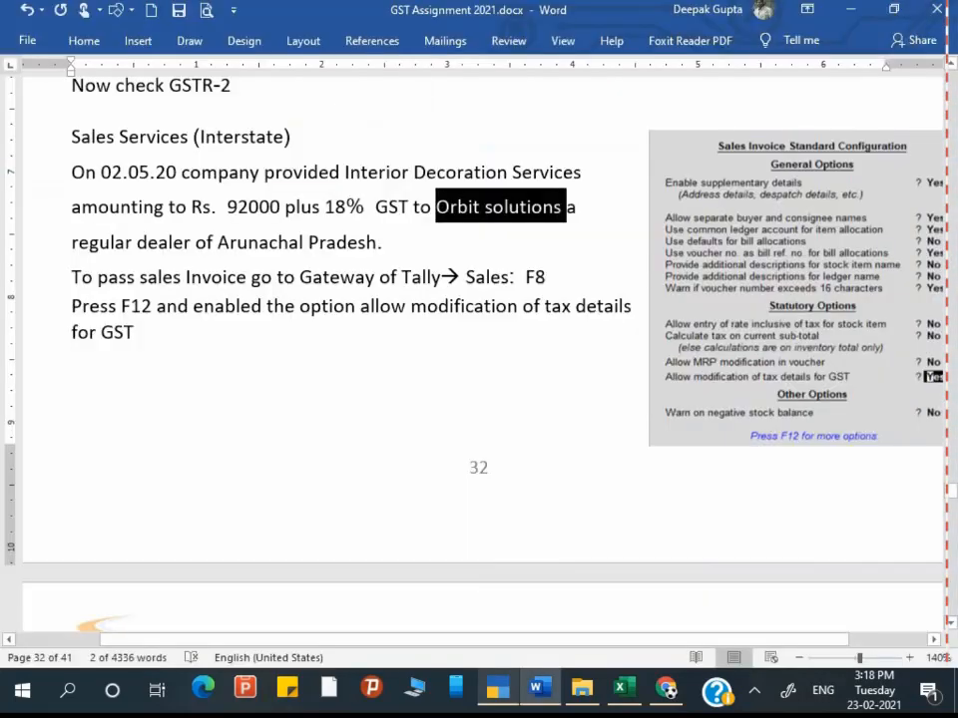
scroll(687, 630, down, 6)
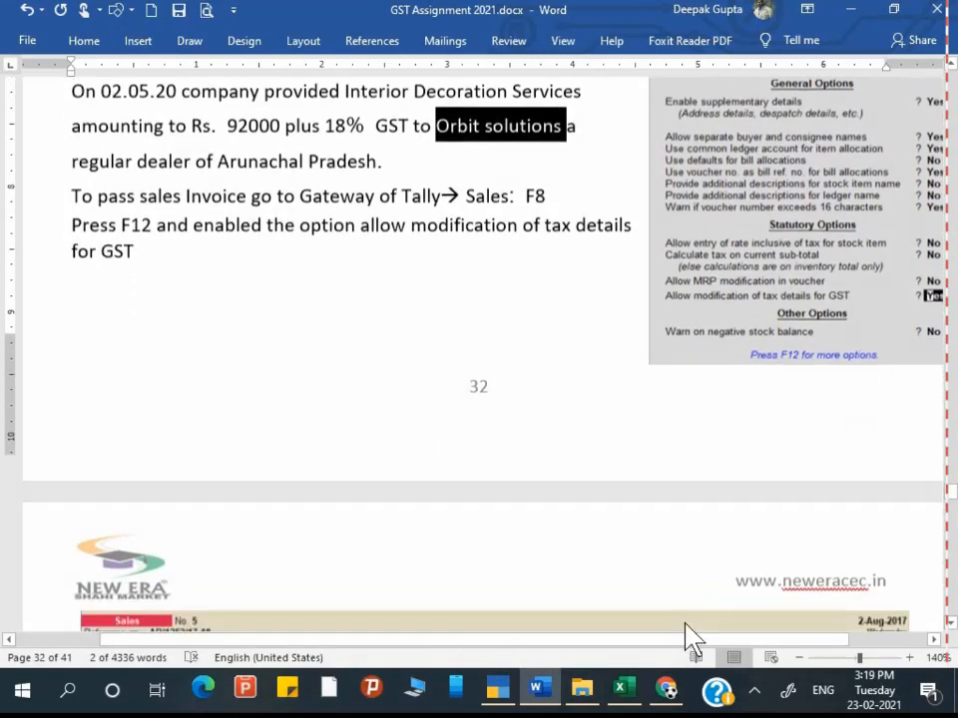
scroll(684, 625, down, 4)
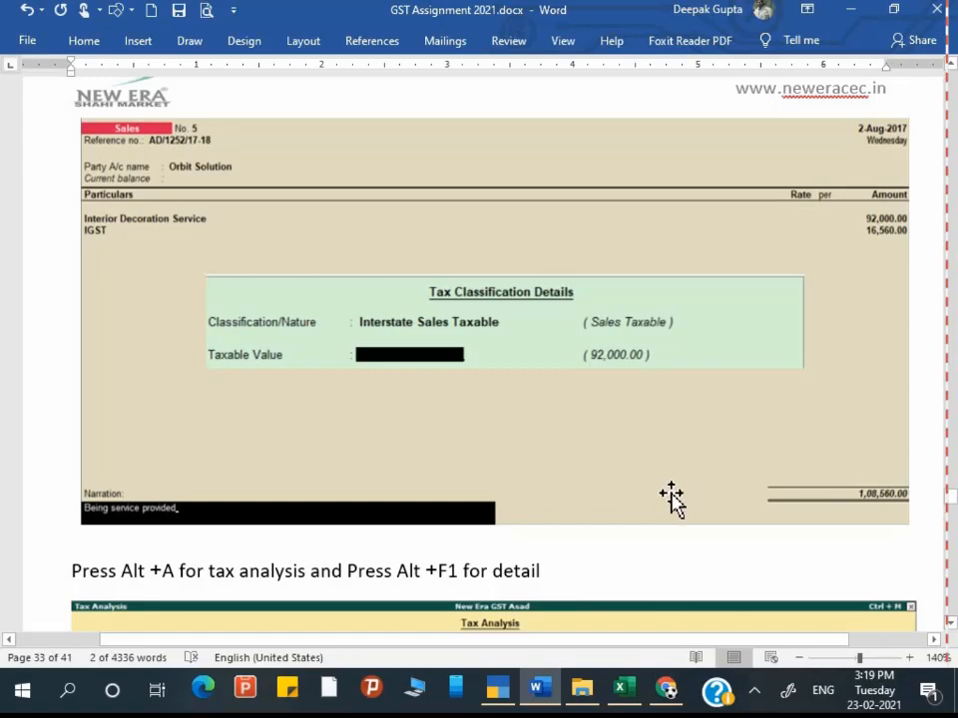
scroll(699, 577, down, 5)
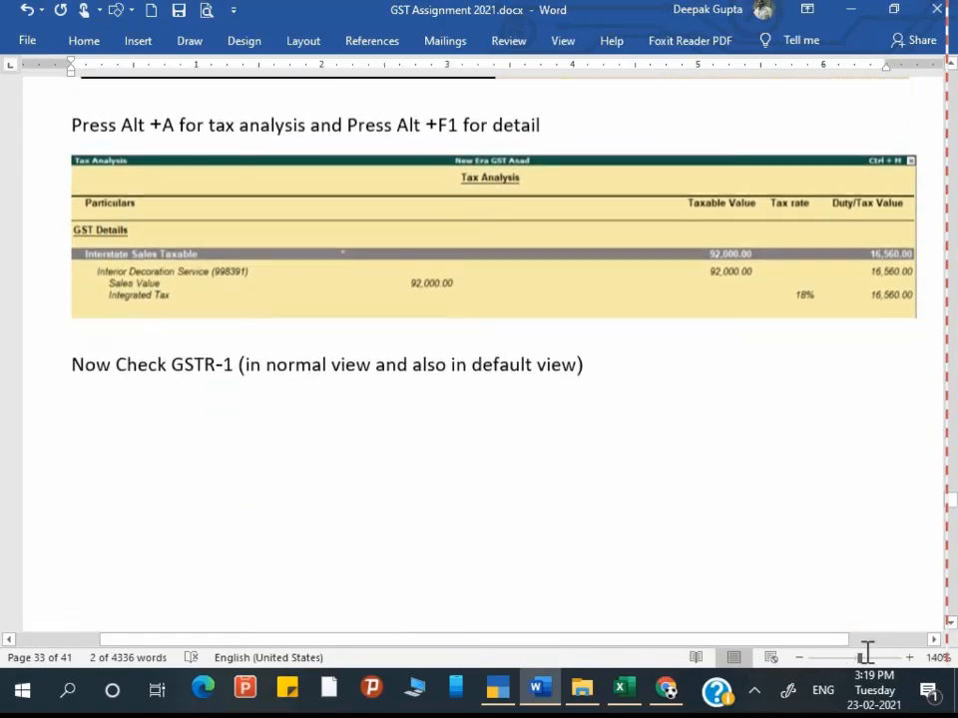
scroll(673, 539, down, 2)
key(alt+Tab)
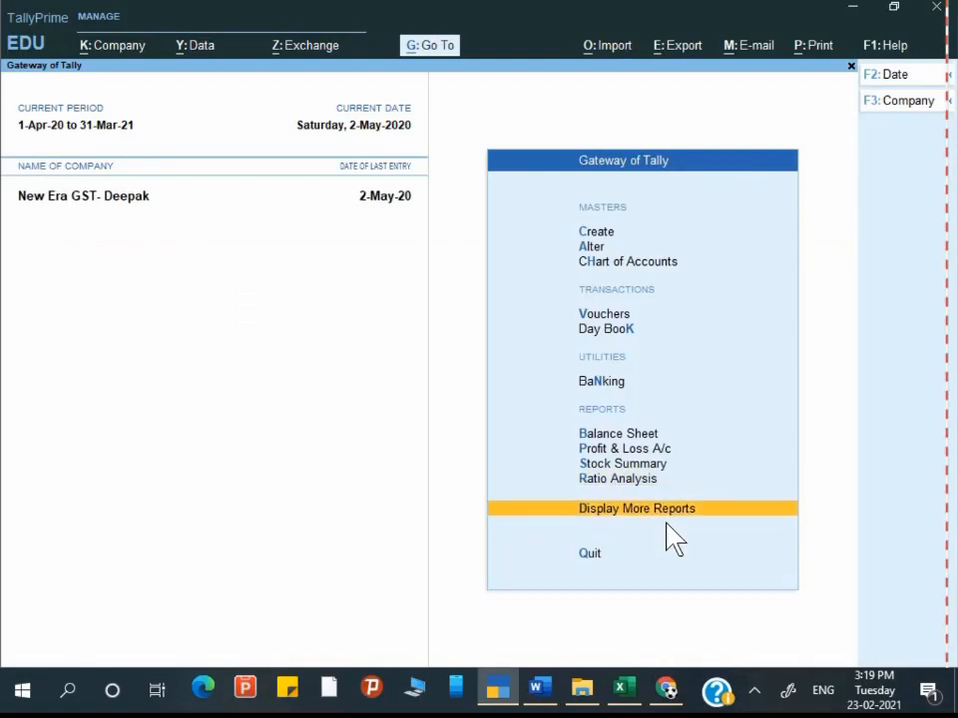
Step: Open the GSTR-1 report from GST Reports for the period 1-5-2020 to 31-5-2020
key(Return)
key(Down)
key(Down)
key(Down)
key(Down)
key(Down)
key(Down)
key(Down)
key(Down)
key(Down)
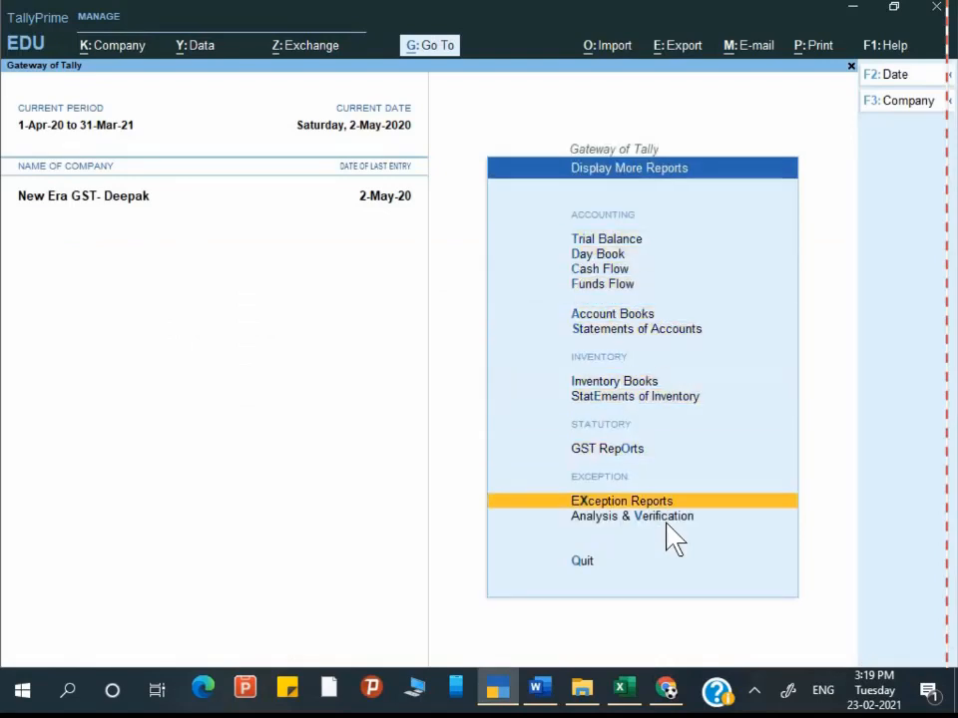
key(Up)
key(Return)
key(Return)
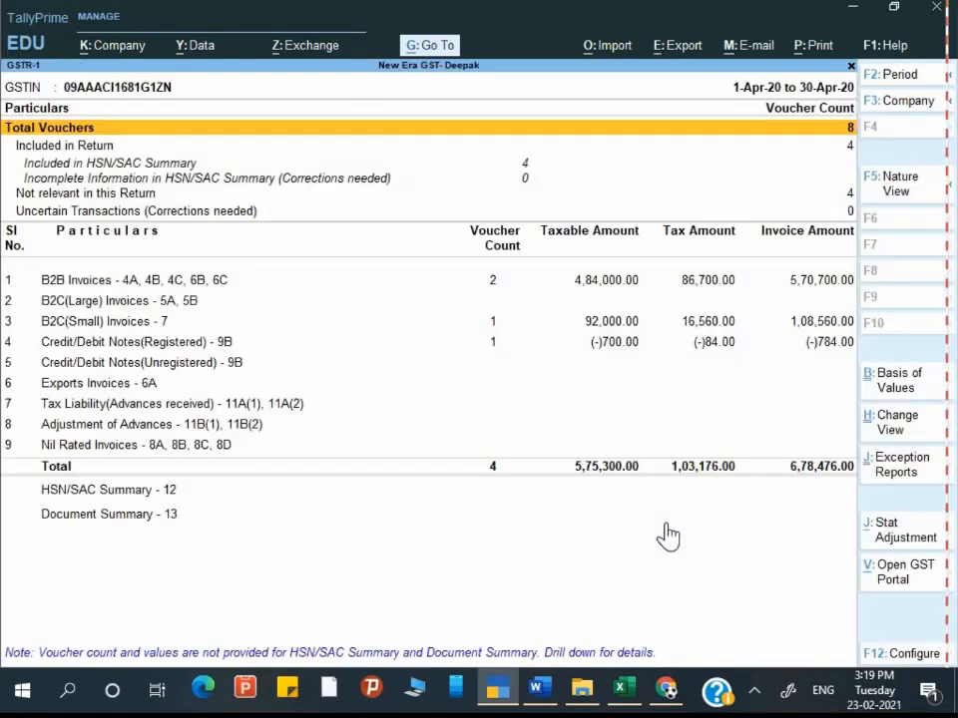
key(alt+F2)
text(1)
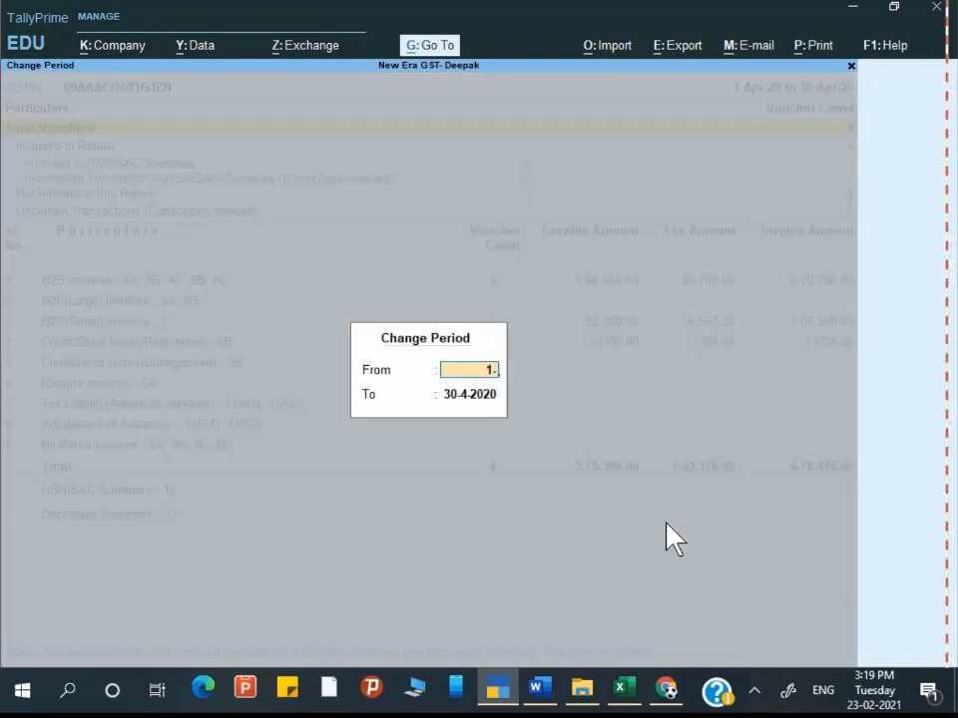
text(-5)
key(Return)
text(31-5)
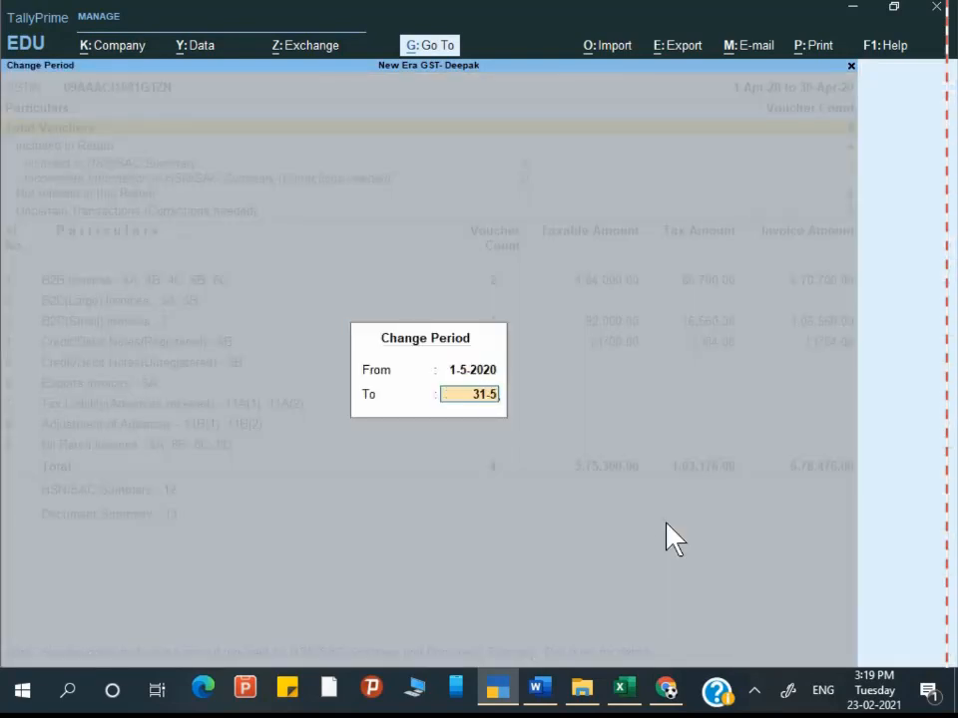
key(Return)
Step: Review B2B Invoices, which list Orbit solutions with 16,560 integrated tax, then back out to Word
key(Down)
key(Down)
key(Down)
key(Down)
key(Down)
key(Down)
key(Down)
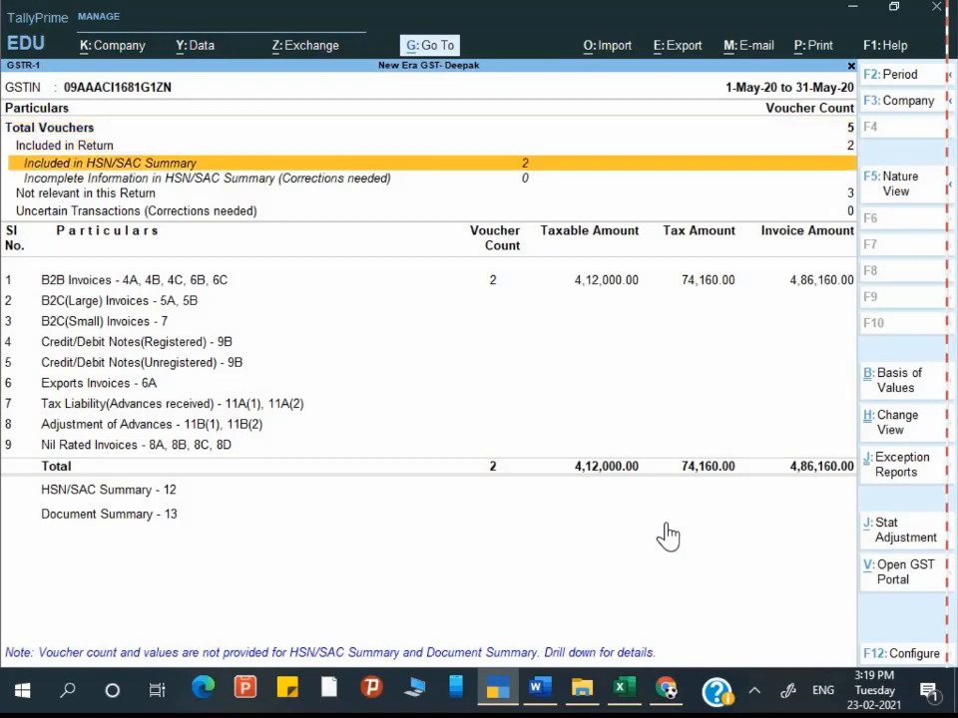
key(Up)
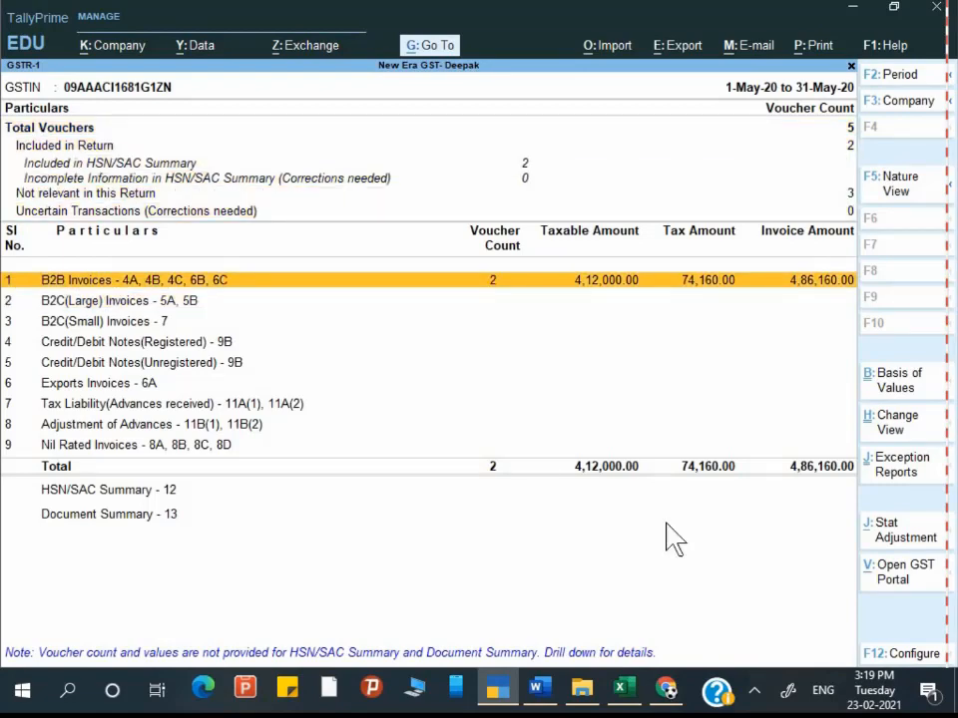
key(Return)
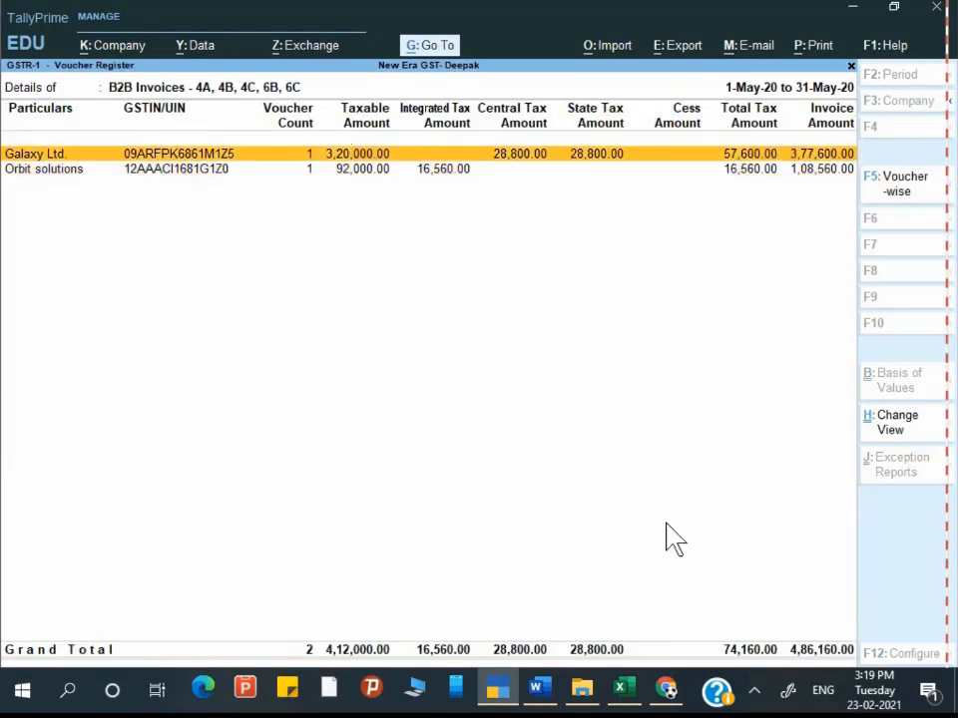
key(Escape)
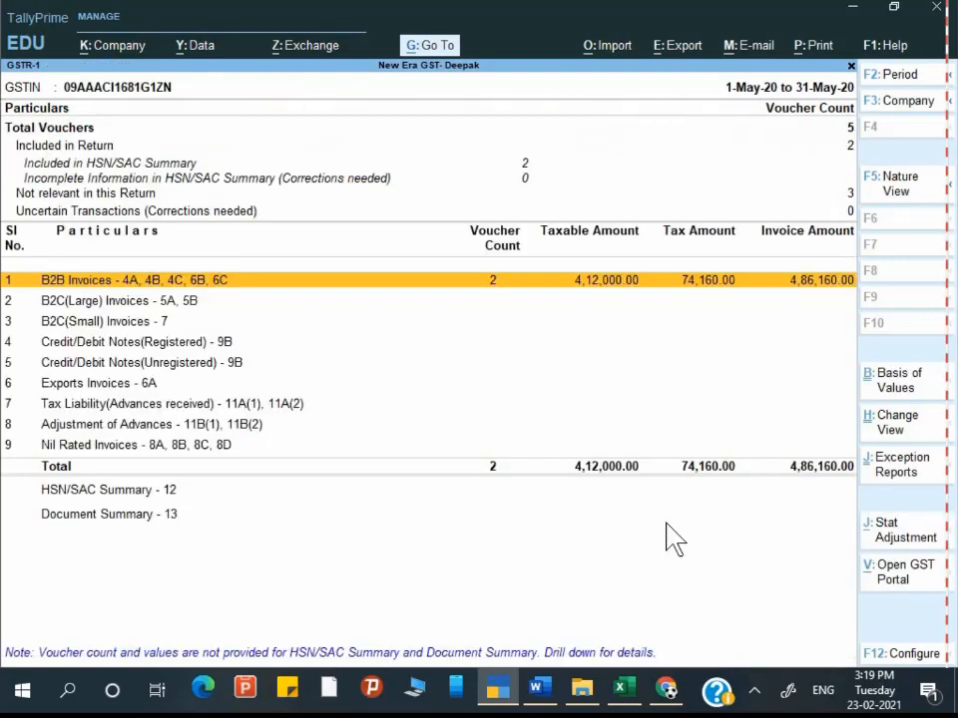
key(Escape)
key(alt+Tab)
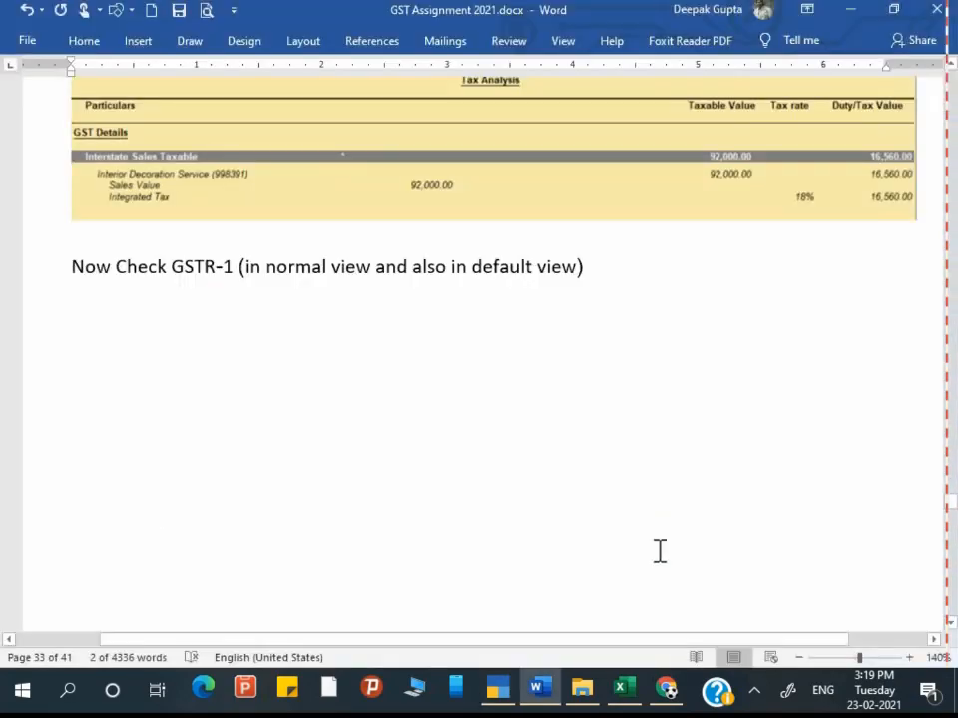
Step: Scroll through the Word assignment's Chapter 5 pages to the Reverse Charge section
scroll(623, 569, down, 3)
scroll(621, 563, down, 12)
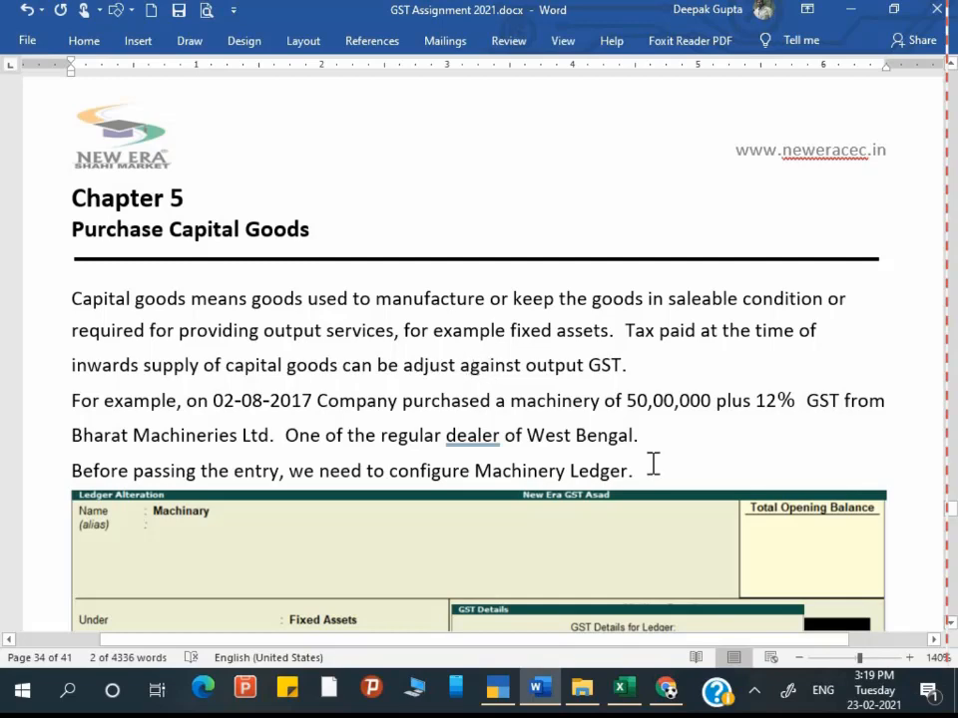
scroll(653, 459, down, 1)
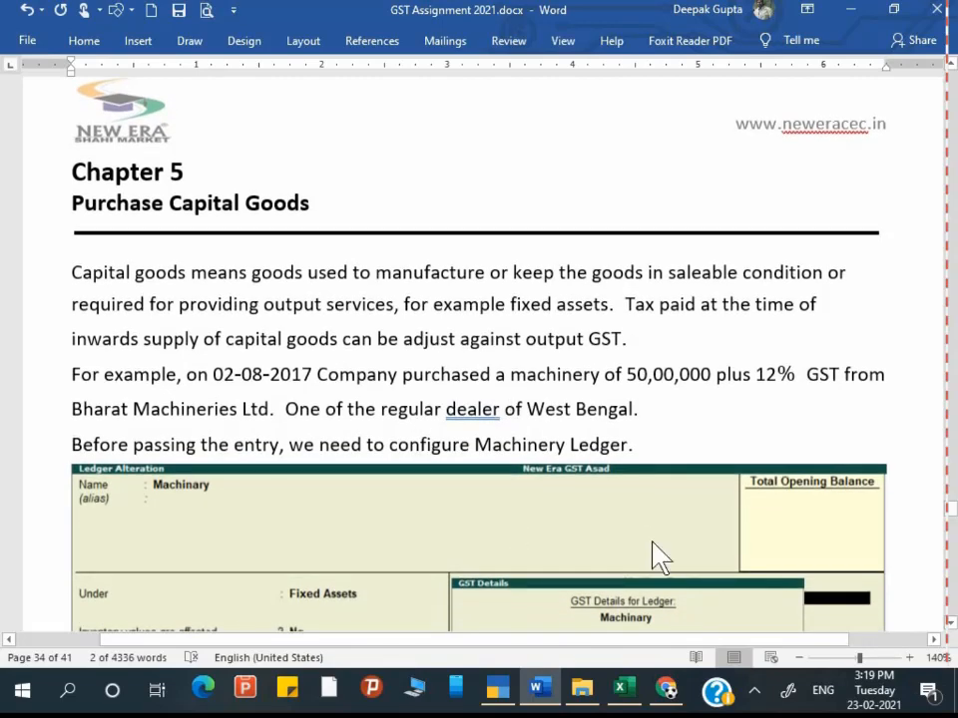
scroll(658, 554, up, 5)
scroll(654, 542, up, 10)
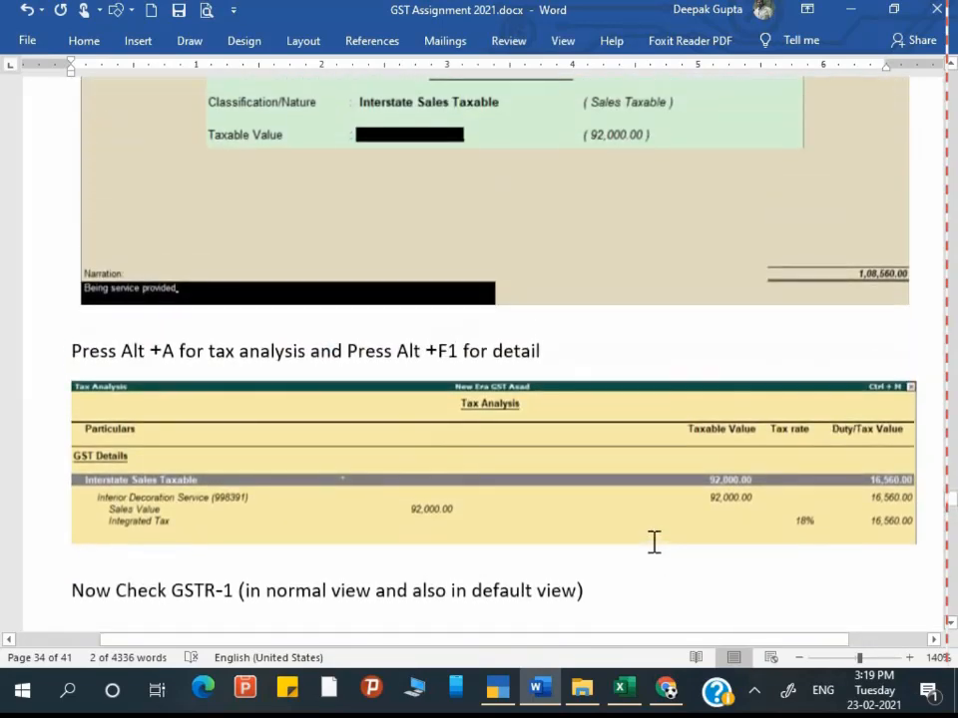
scroll(654, 541, down, 12)
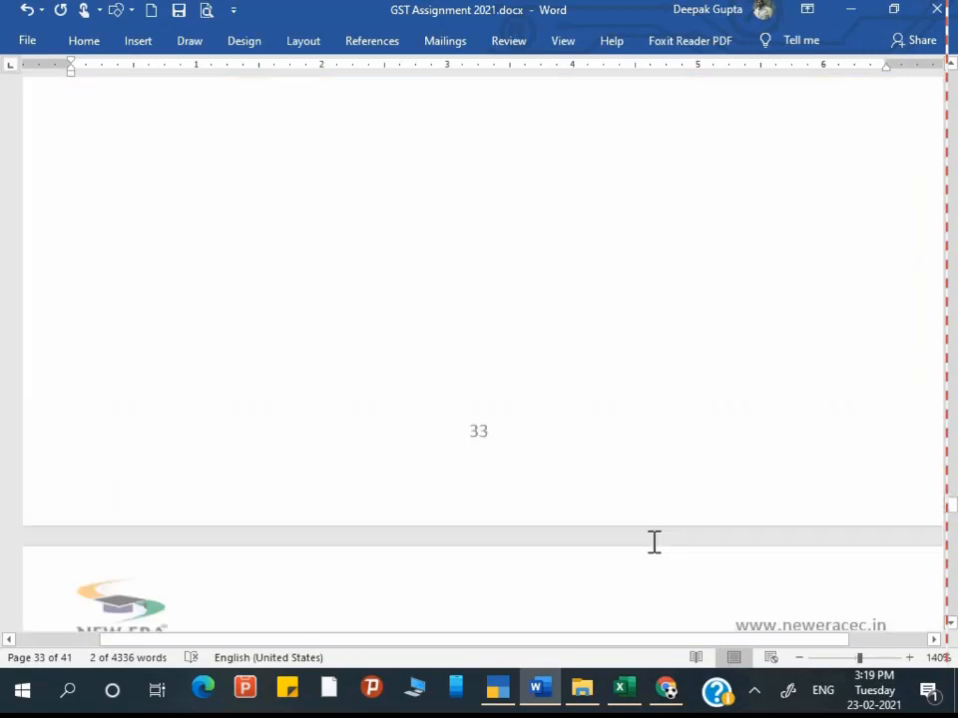
scroll(510, 697, down, 3)
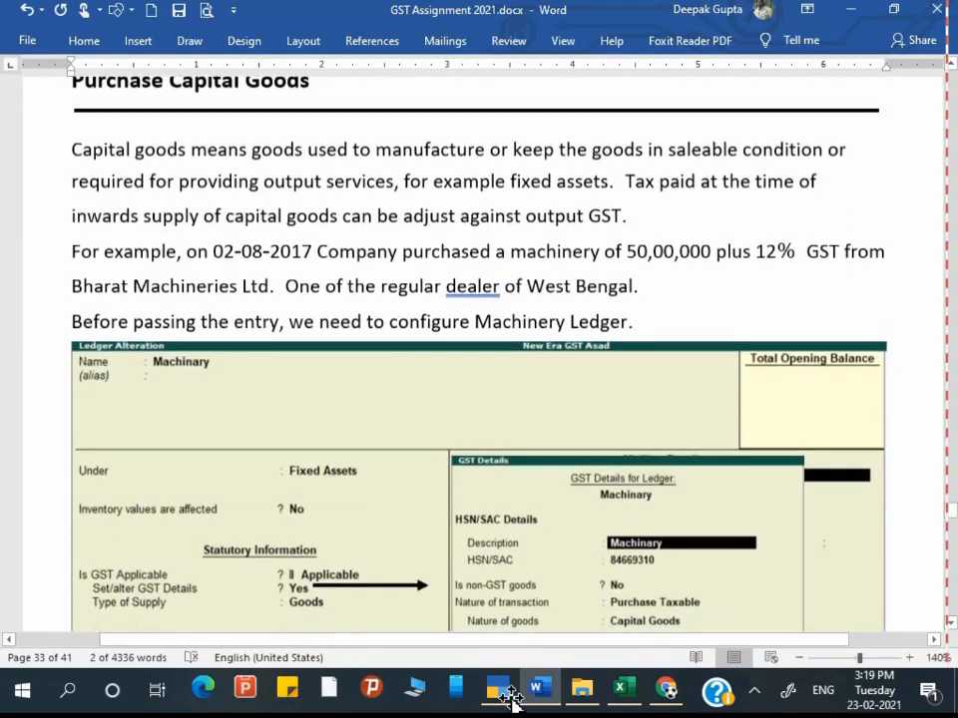
scroll(510, 698, up, 3)
scroll(510, 698, down, 2)
scroll(510, 697, down, 15)
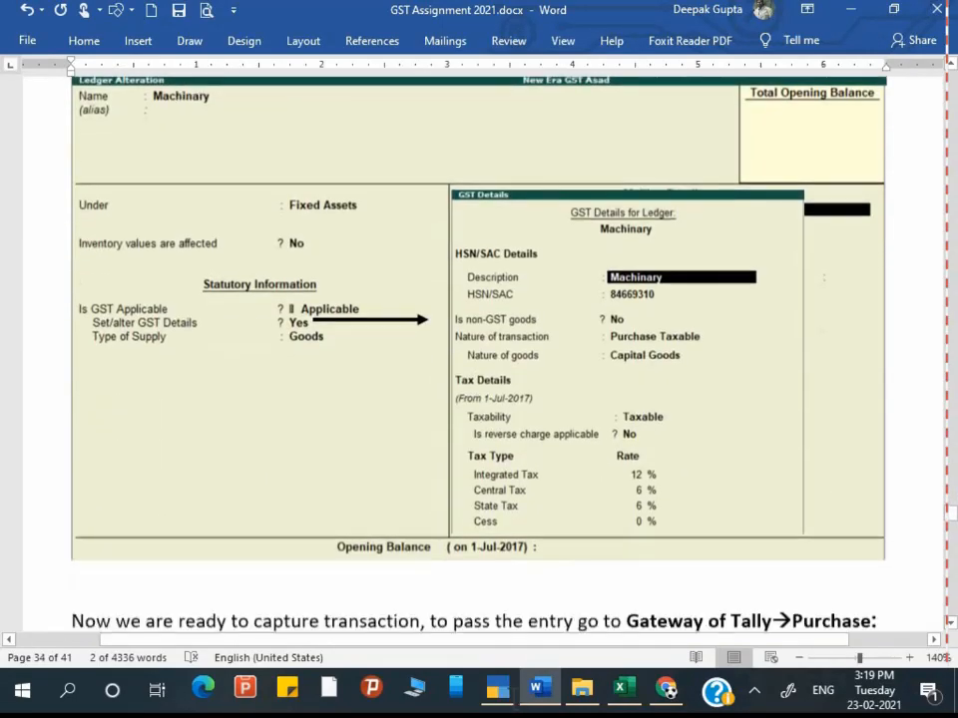
scroll(515, 703, up, 2)
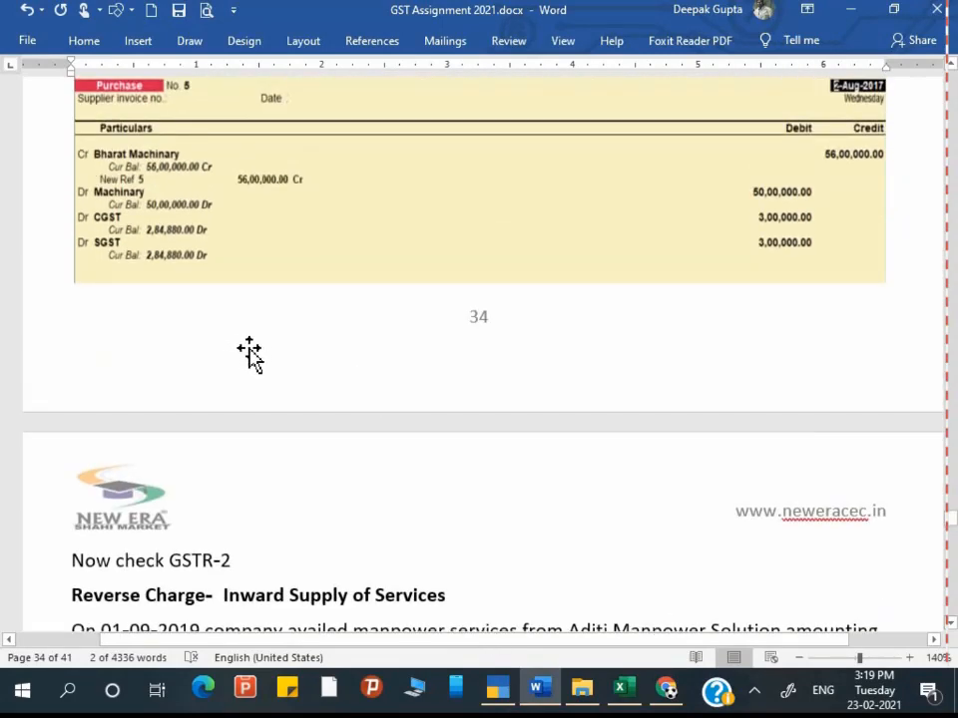
scroll(290, 408, down, 2)
scroll(288, 396, down, 6)
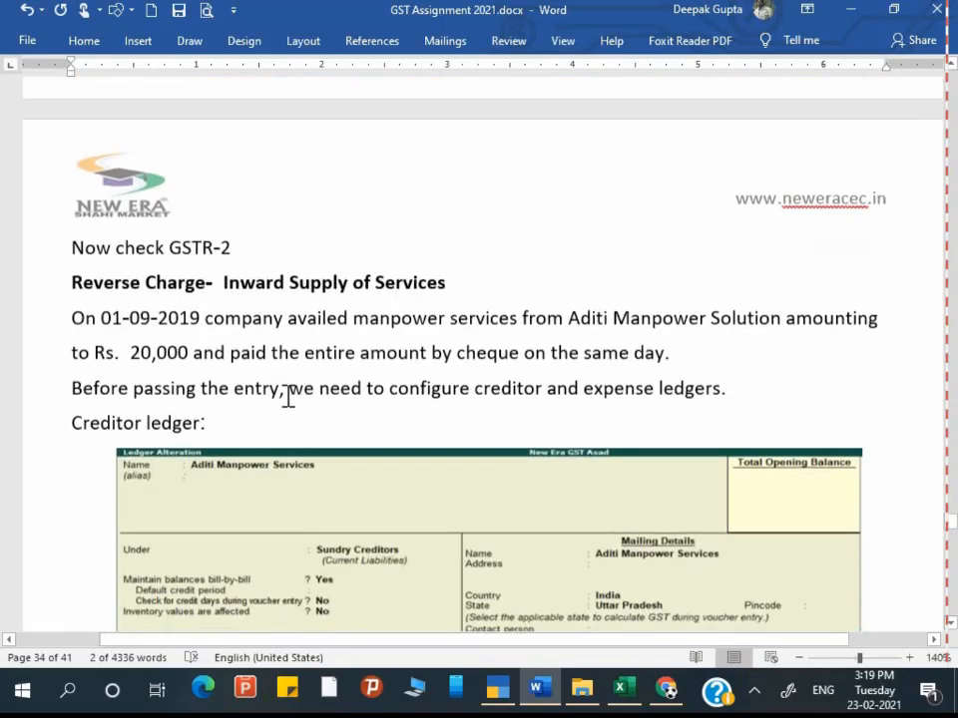
Step: Select and deselect the Reverse Charge heading, then return to the Machinary ledger screenshot
drag(123, 248, 469, 230)
click(303, 284)
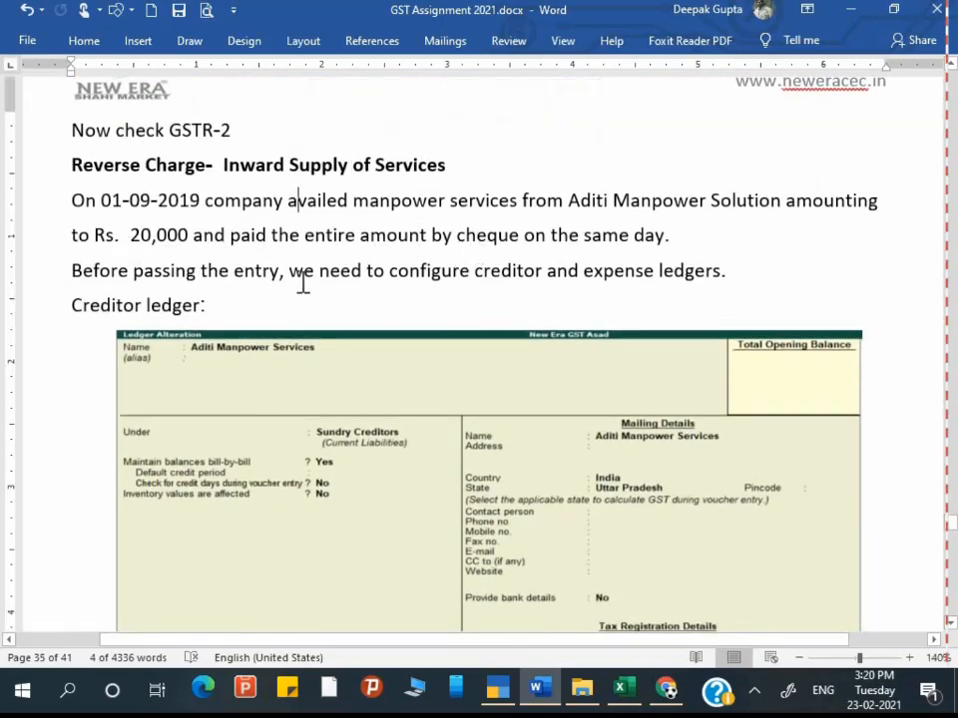
scroll(281, 278, up, 5)
scroll(280, 279, up, 14)
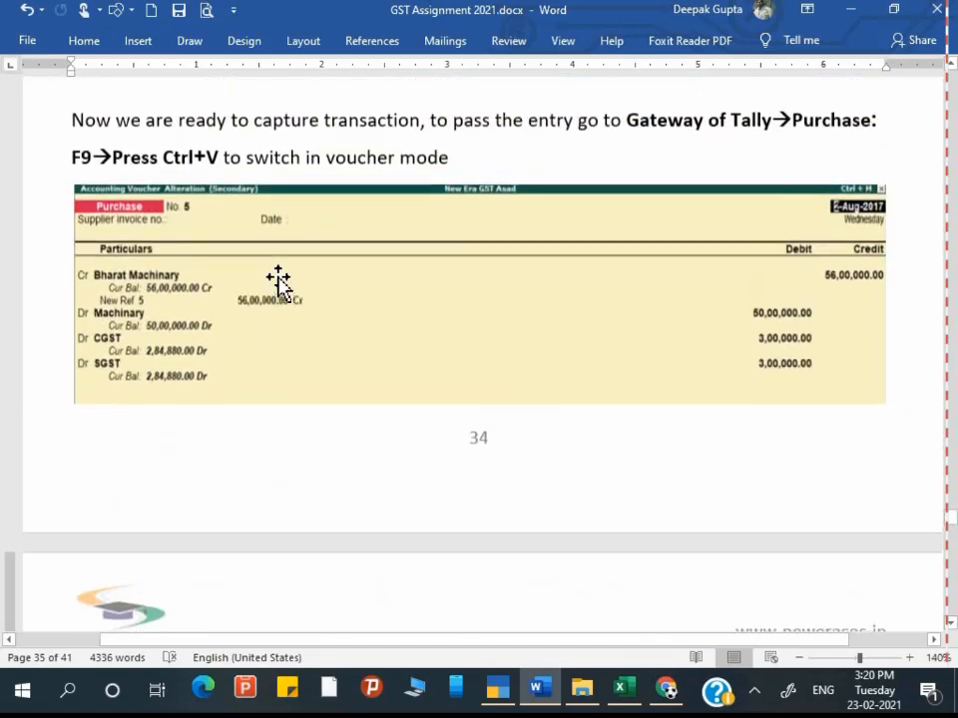